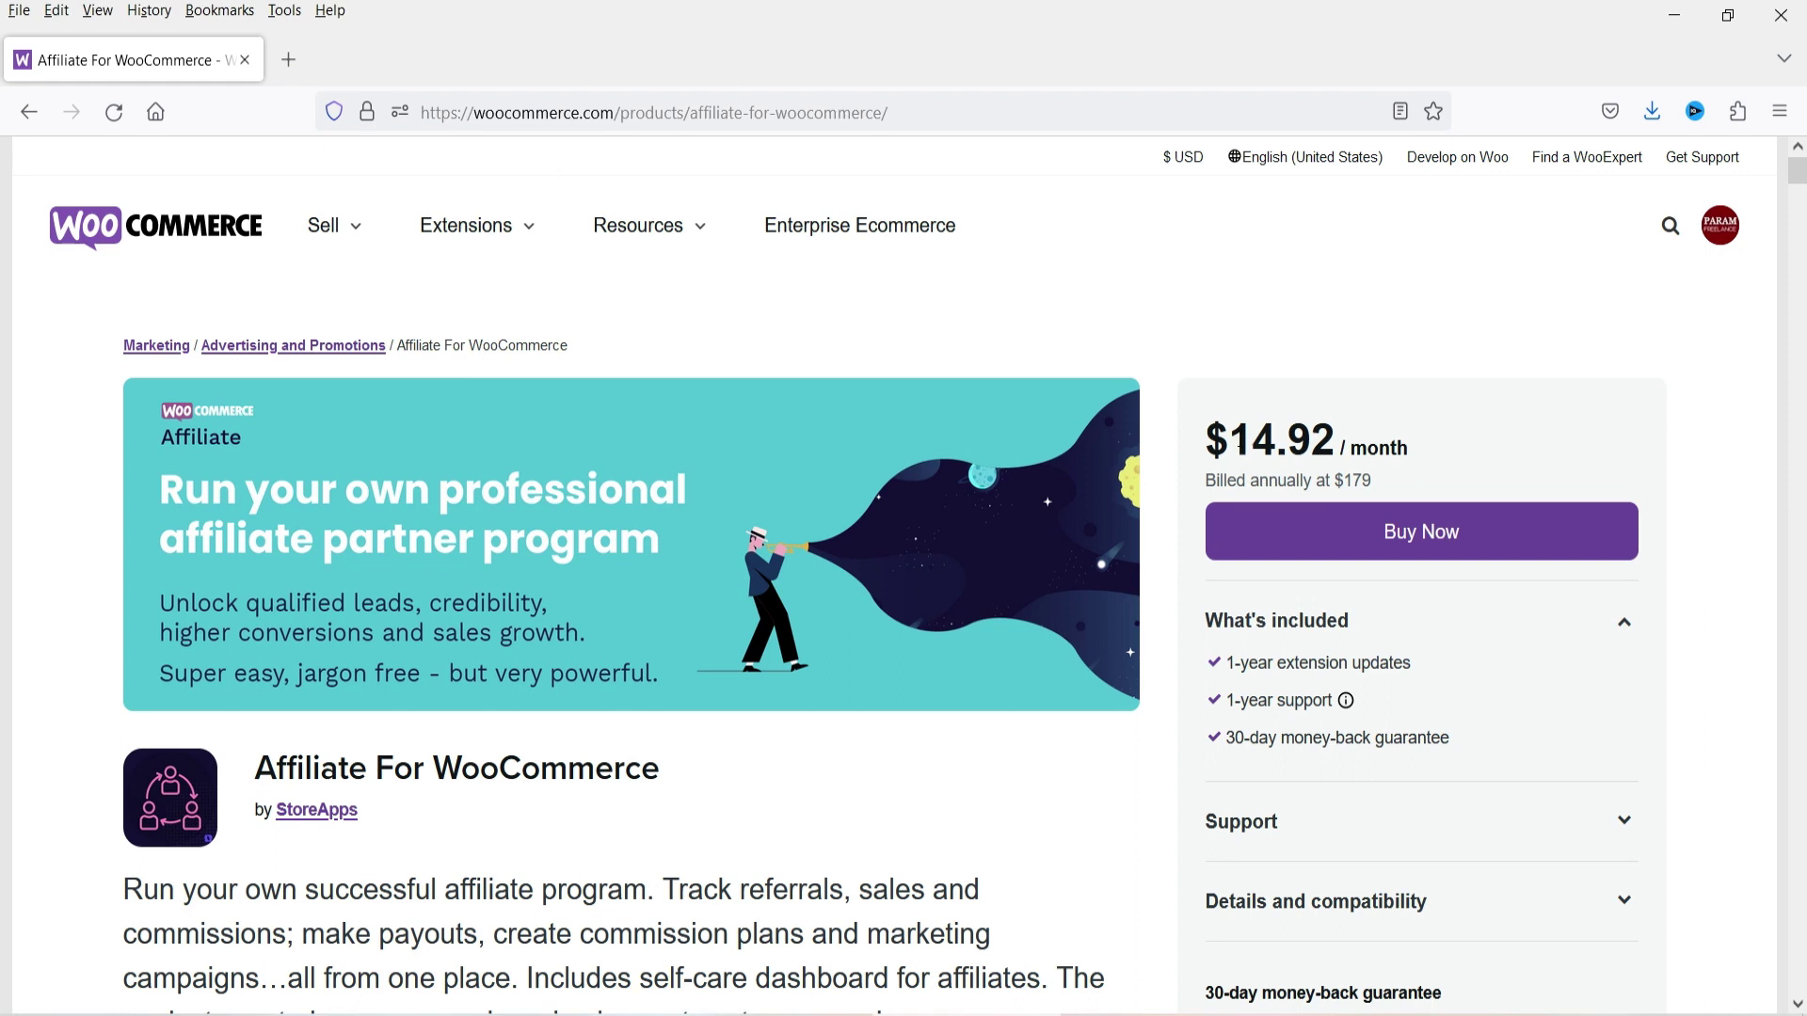
Step: Point out the $14.92 monthly and 179 annual prices of Affiliate For WooCommerce
left_click_drag(1355, 445, 1210, 441)
left_click(1505, 432)
double_click(1370, 476)
left_click(1452, 483)
Step: Scroll through the product description, feature list and screenshots
scroll(1741, 461, "down", 1)
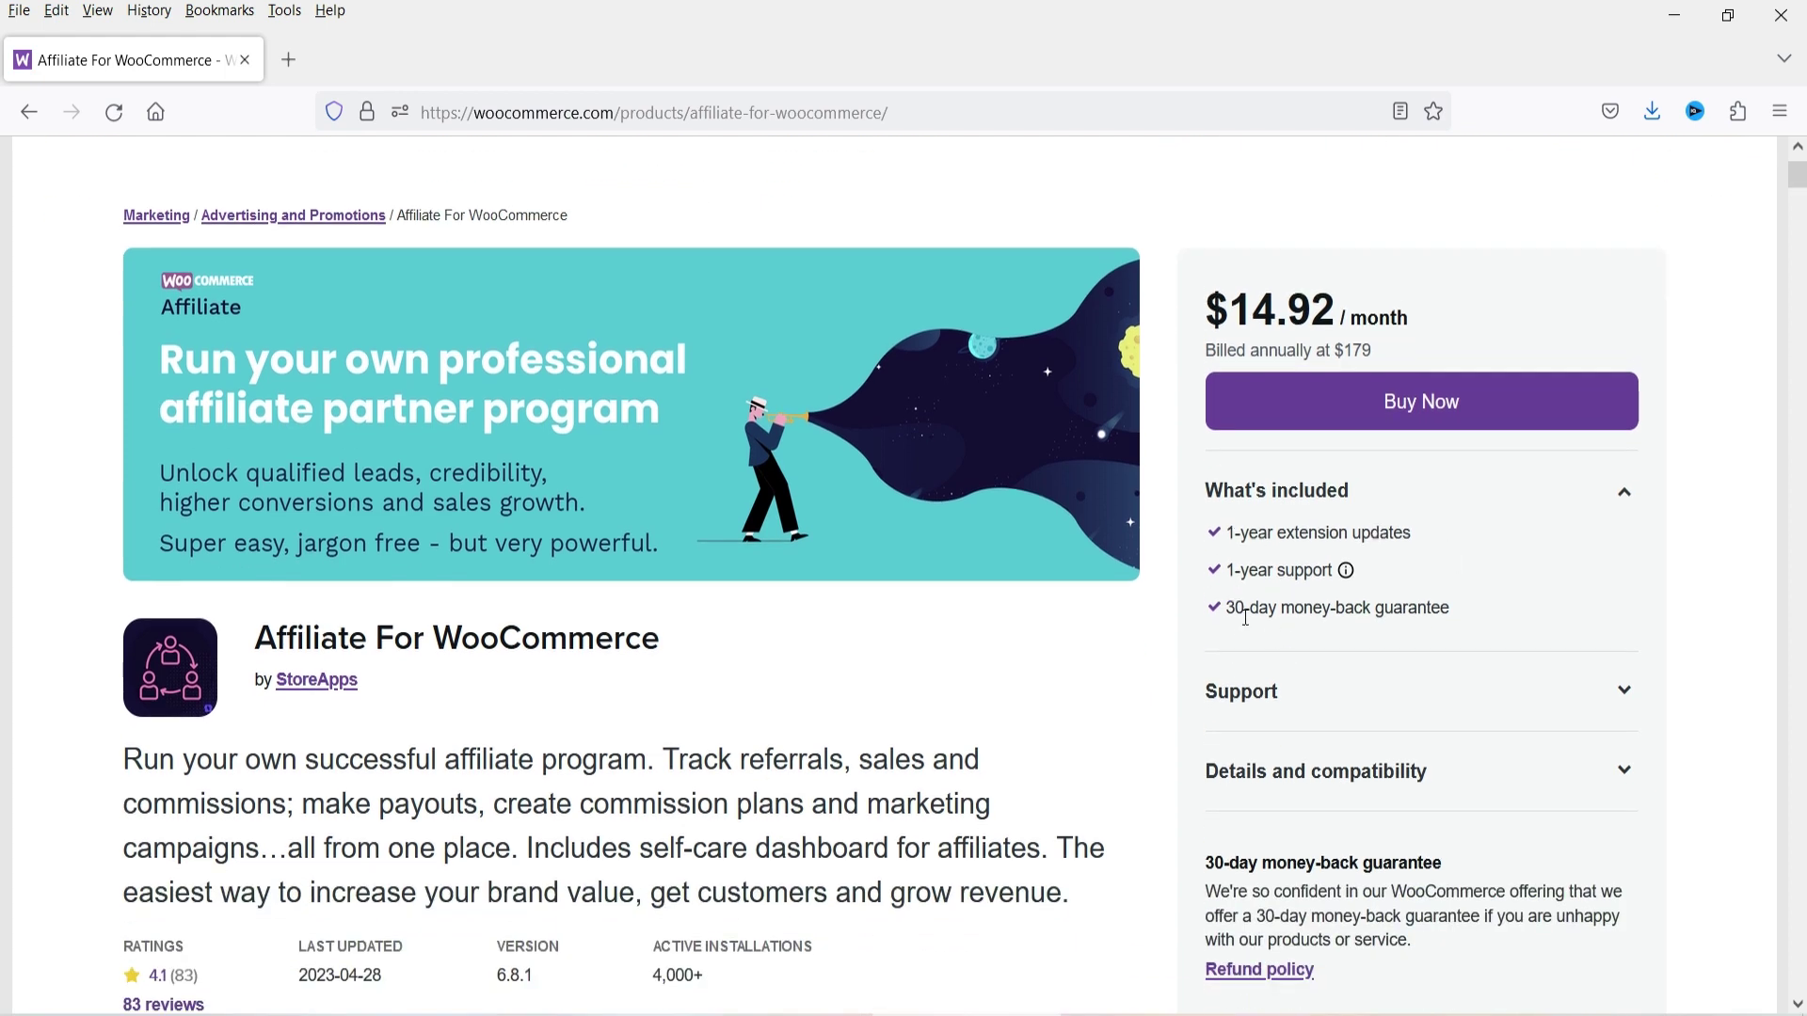
scroll(539, 366, "down", 4)
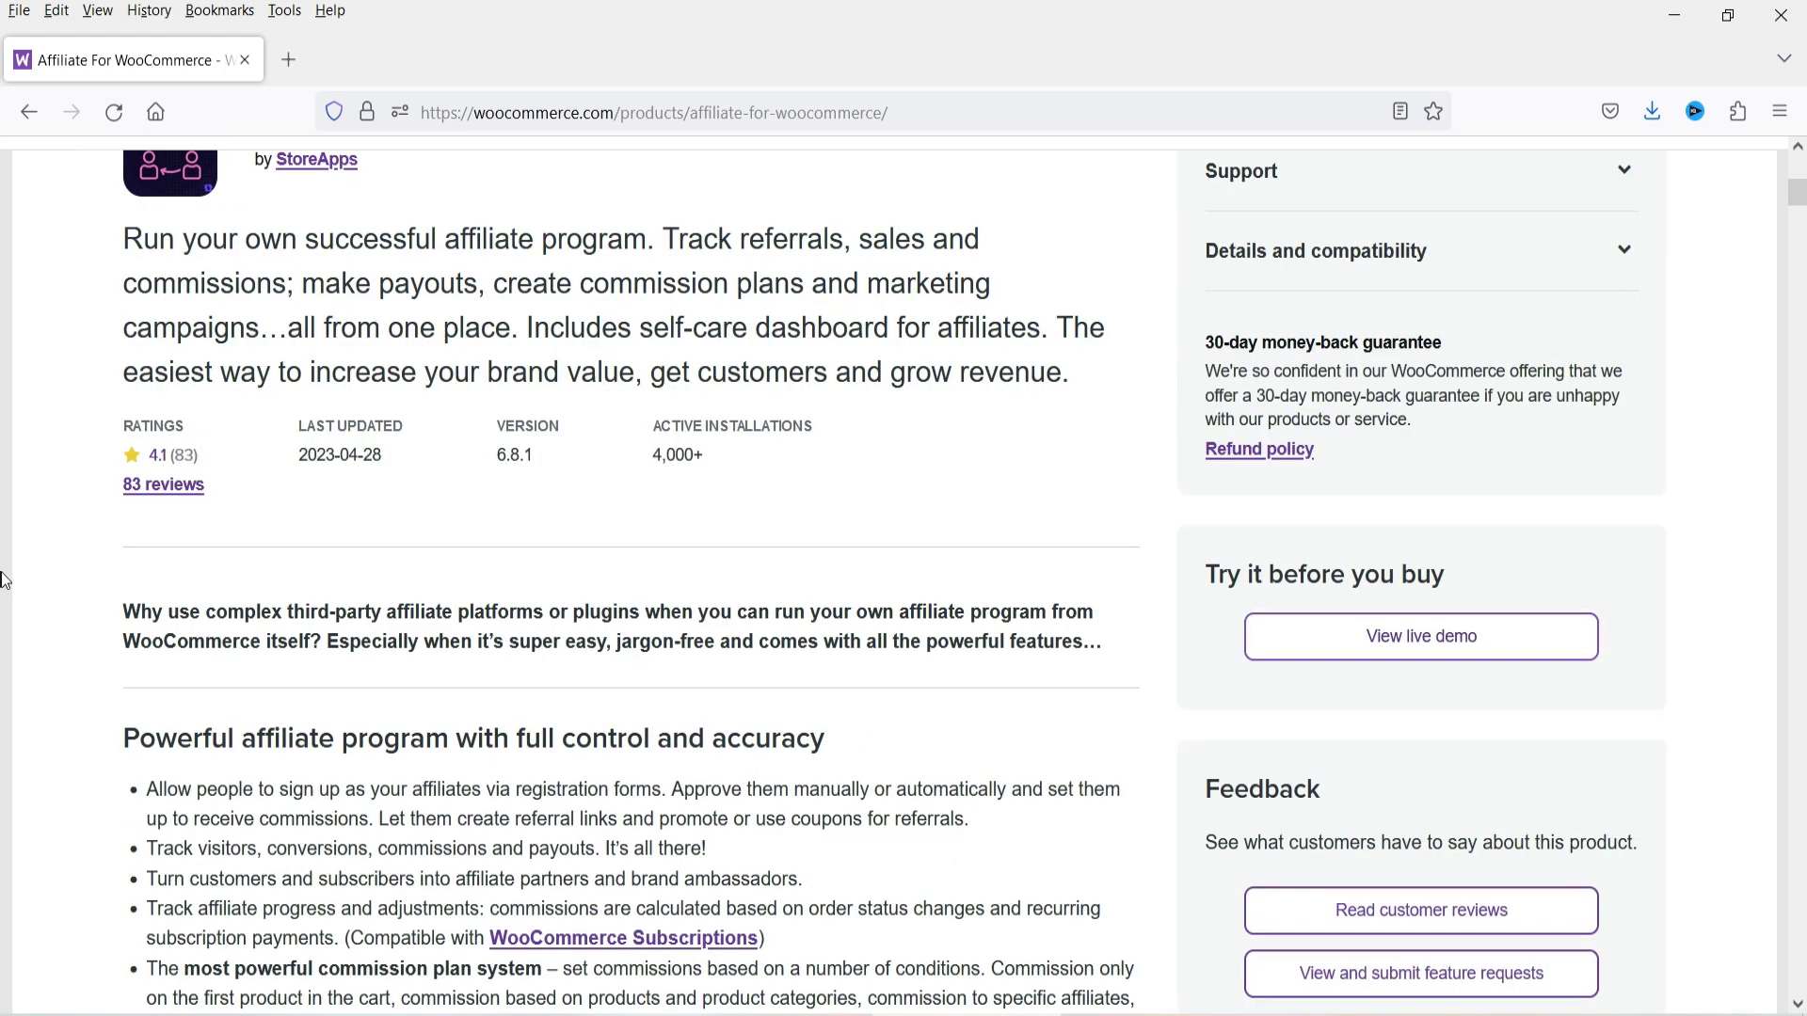
scroll(543, 452, "up", 2)
scroll(546, 545, "down", 5)
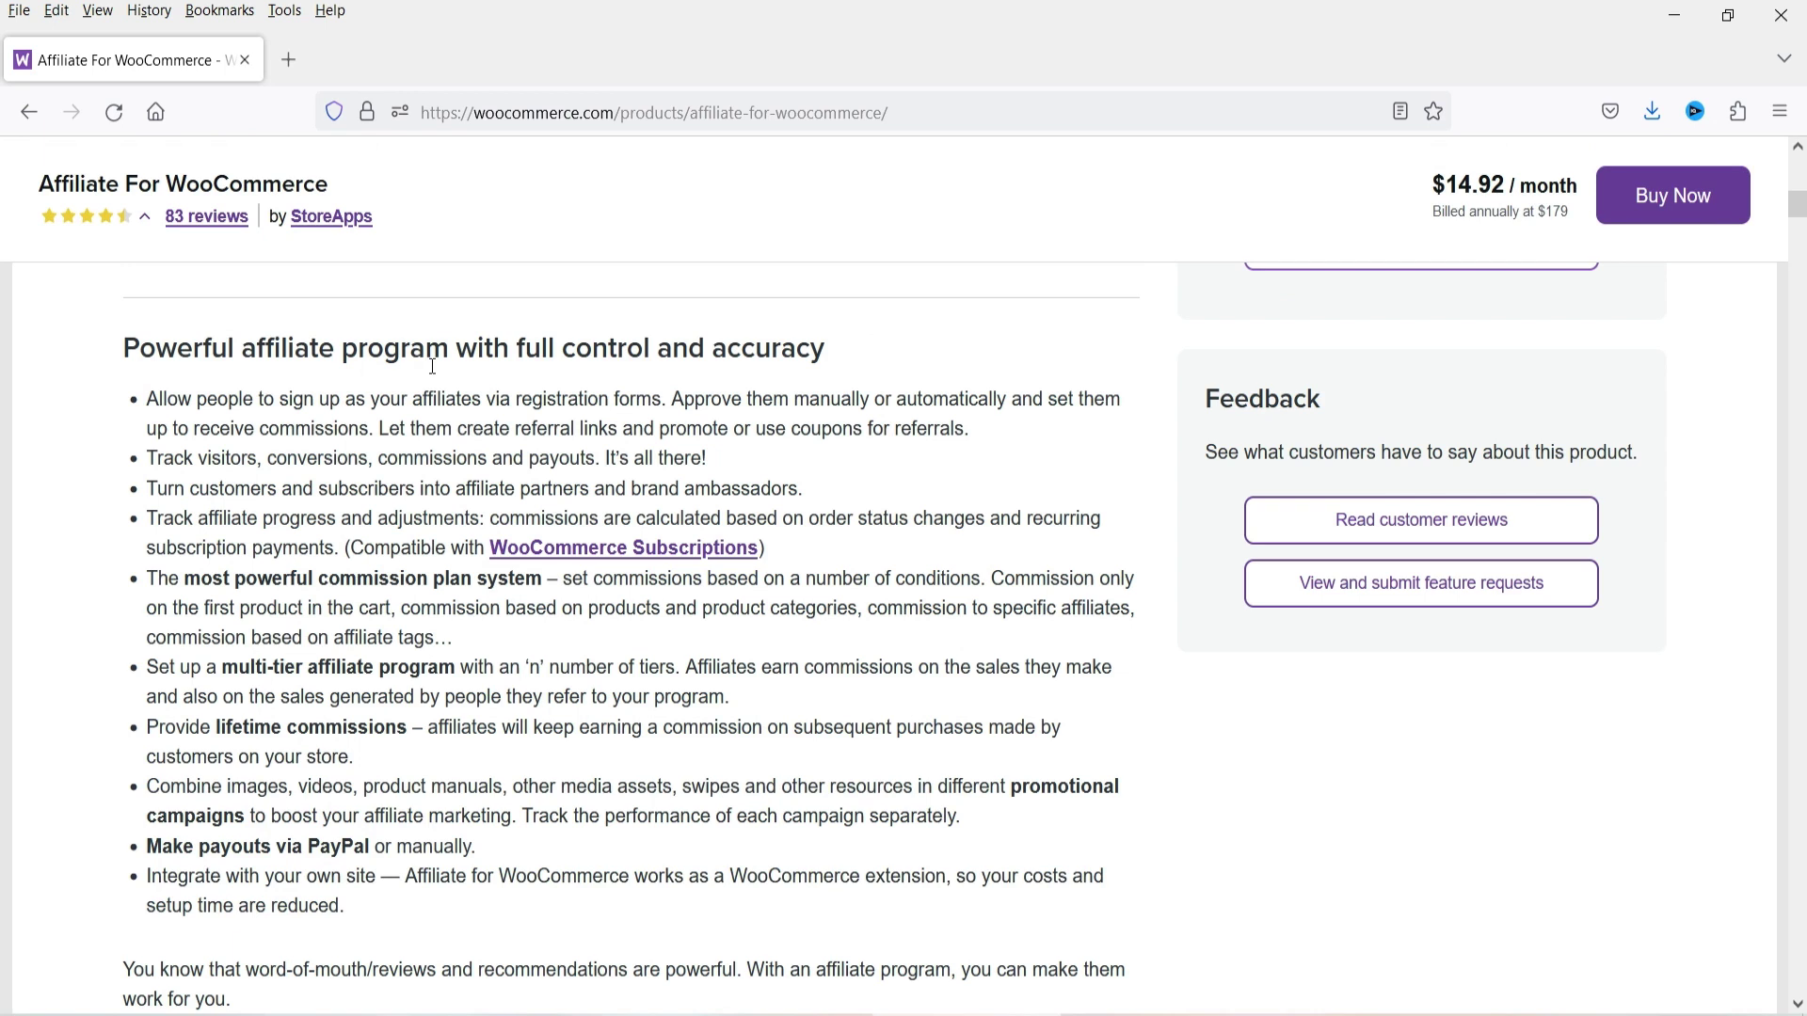
scroll(762, 527, "down", 20)
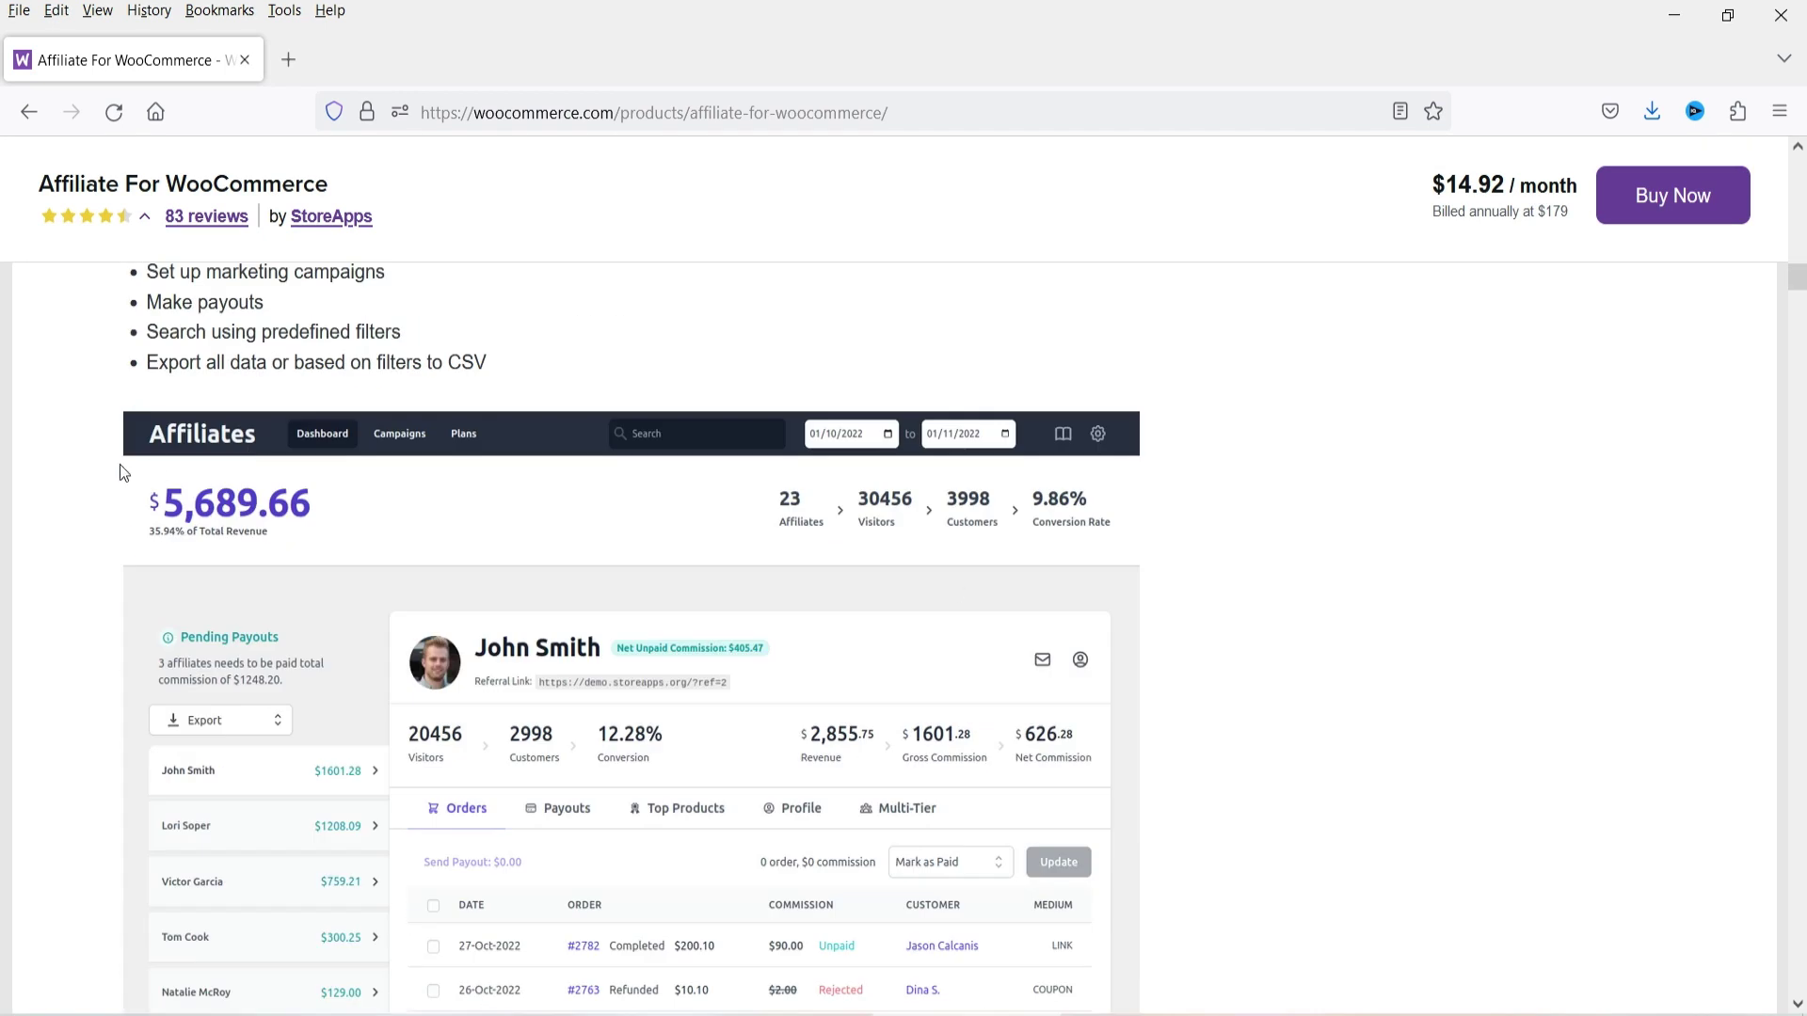
scroll(83, 459, "down", 3)
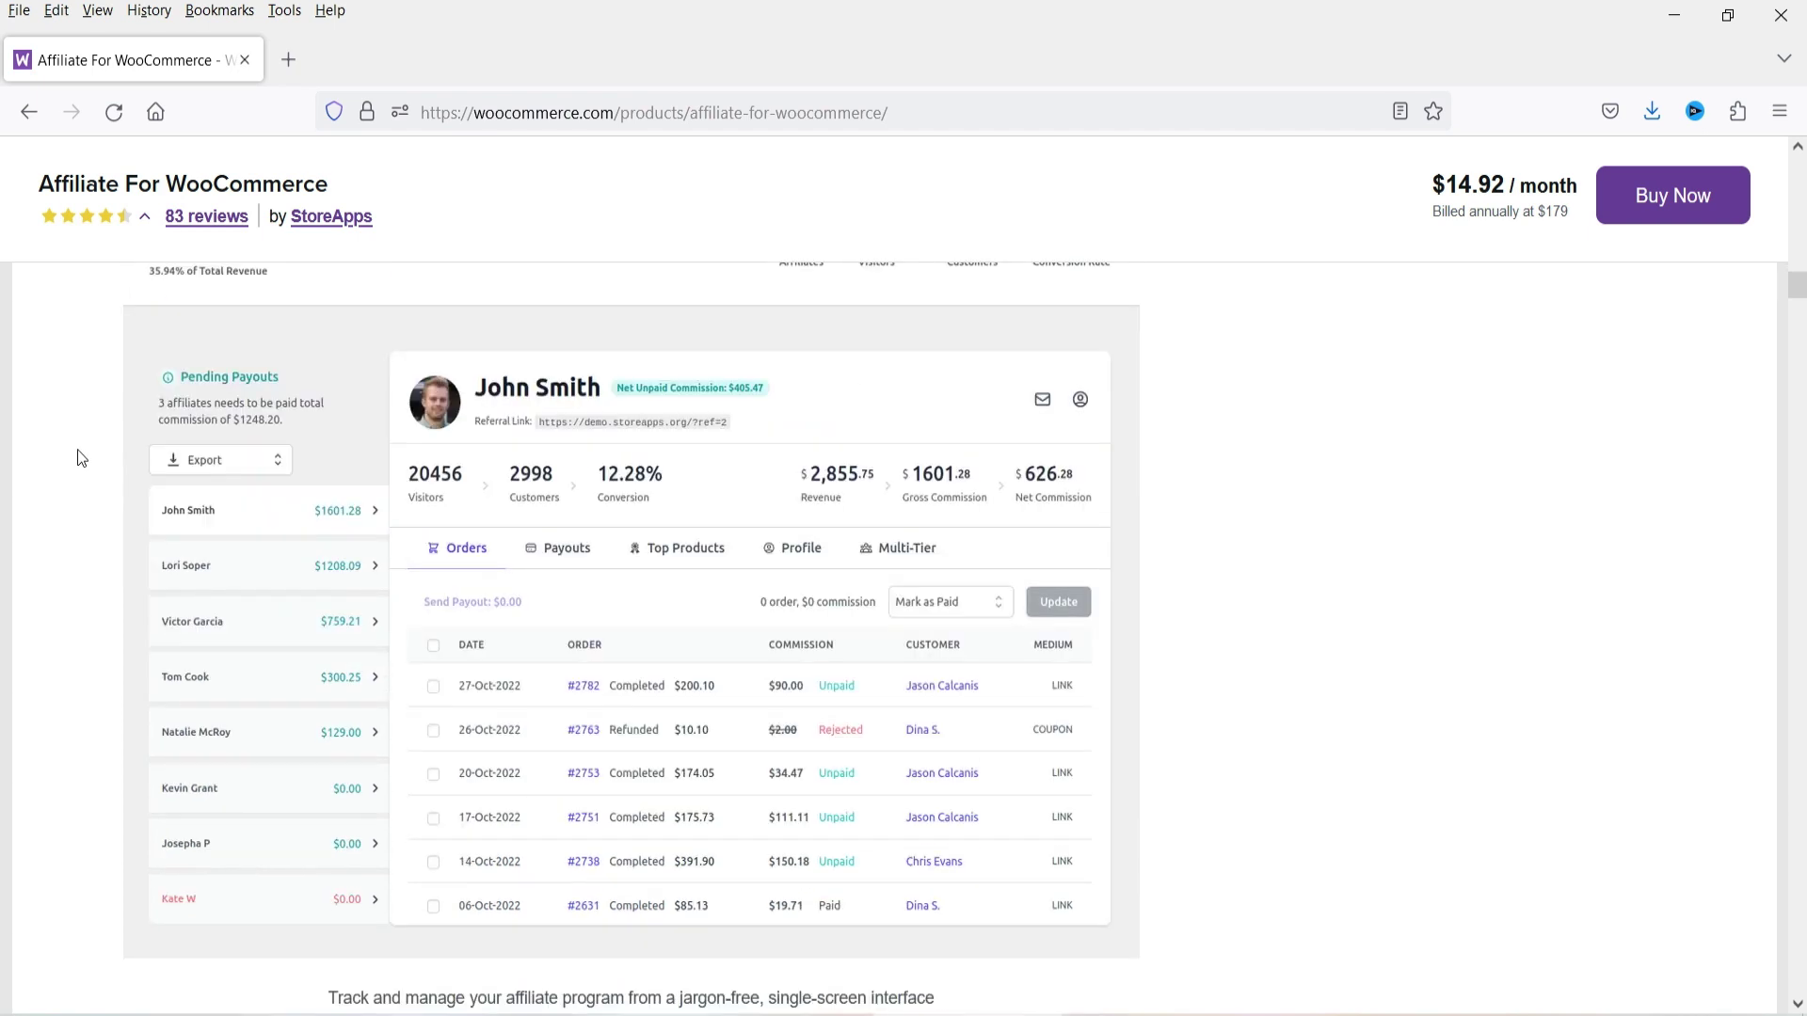
scroll(80, 458, "down", 20)
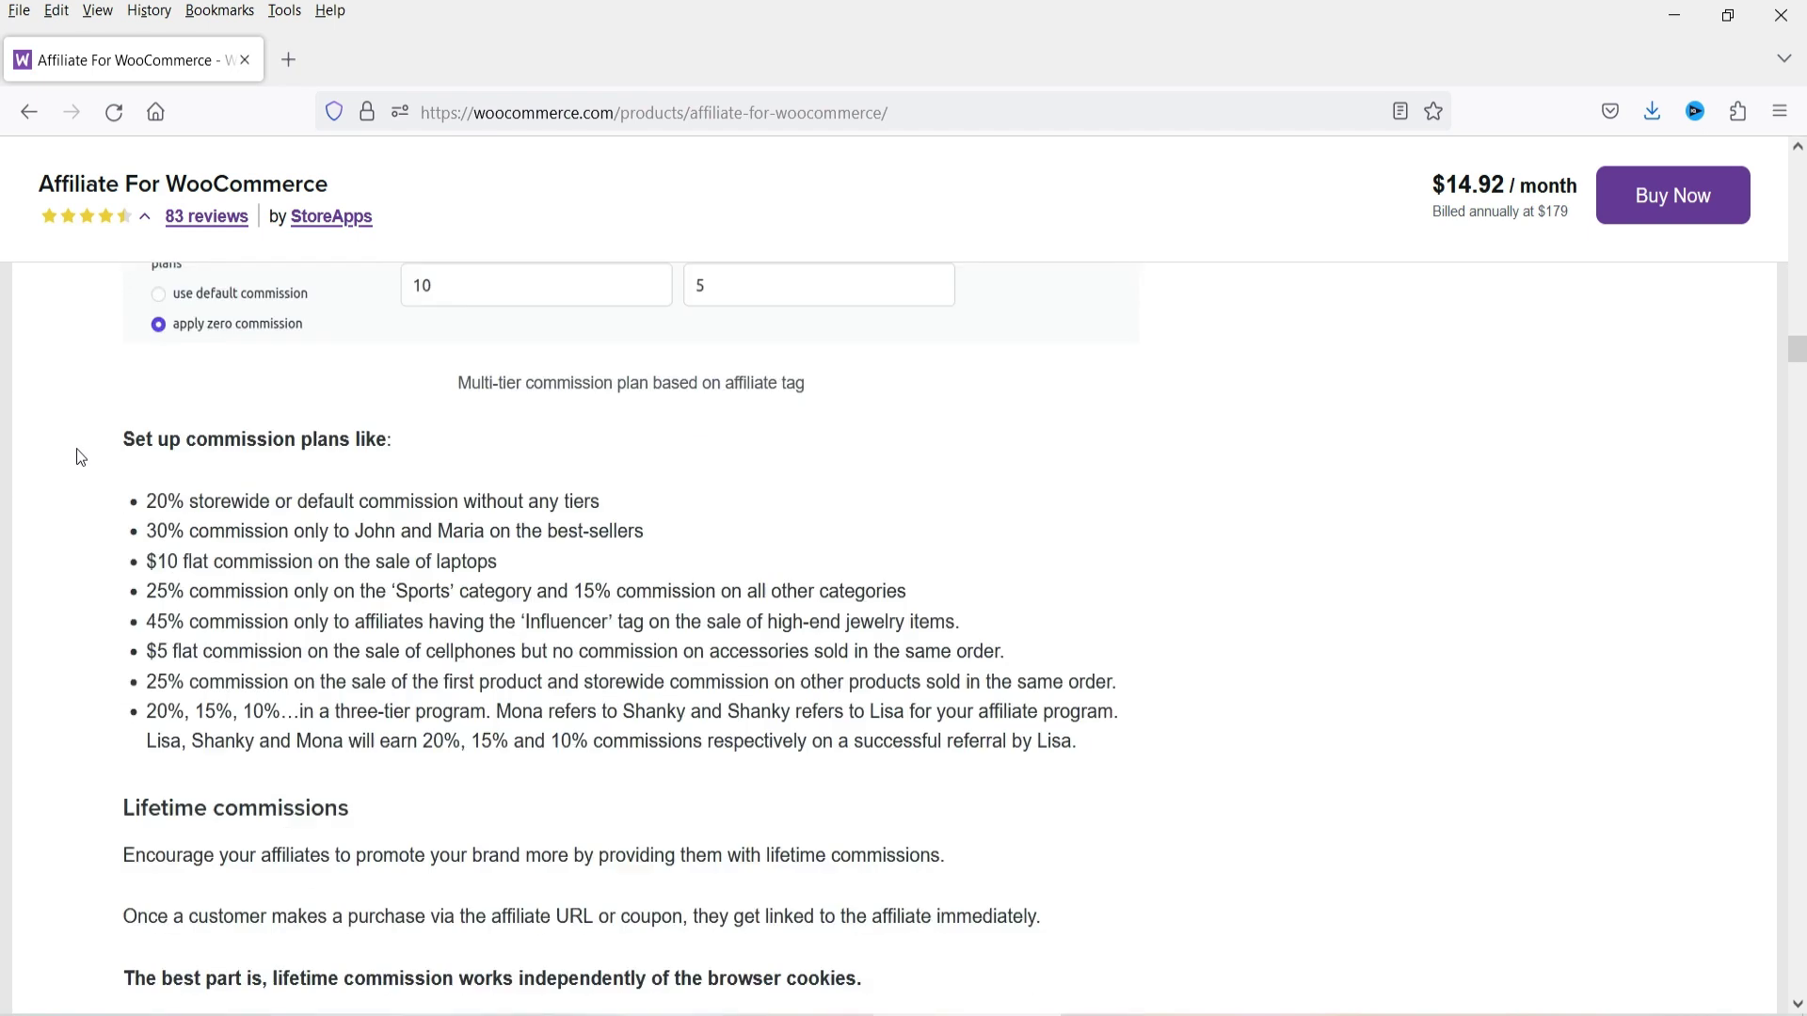
scroll(739, 463, "up", 6)
scroll(739, 463, "down", 2)
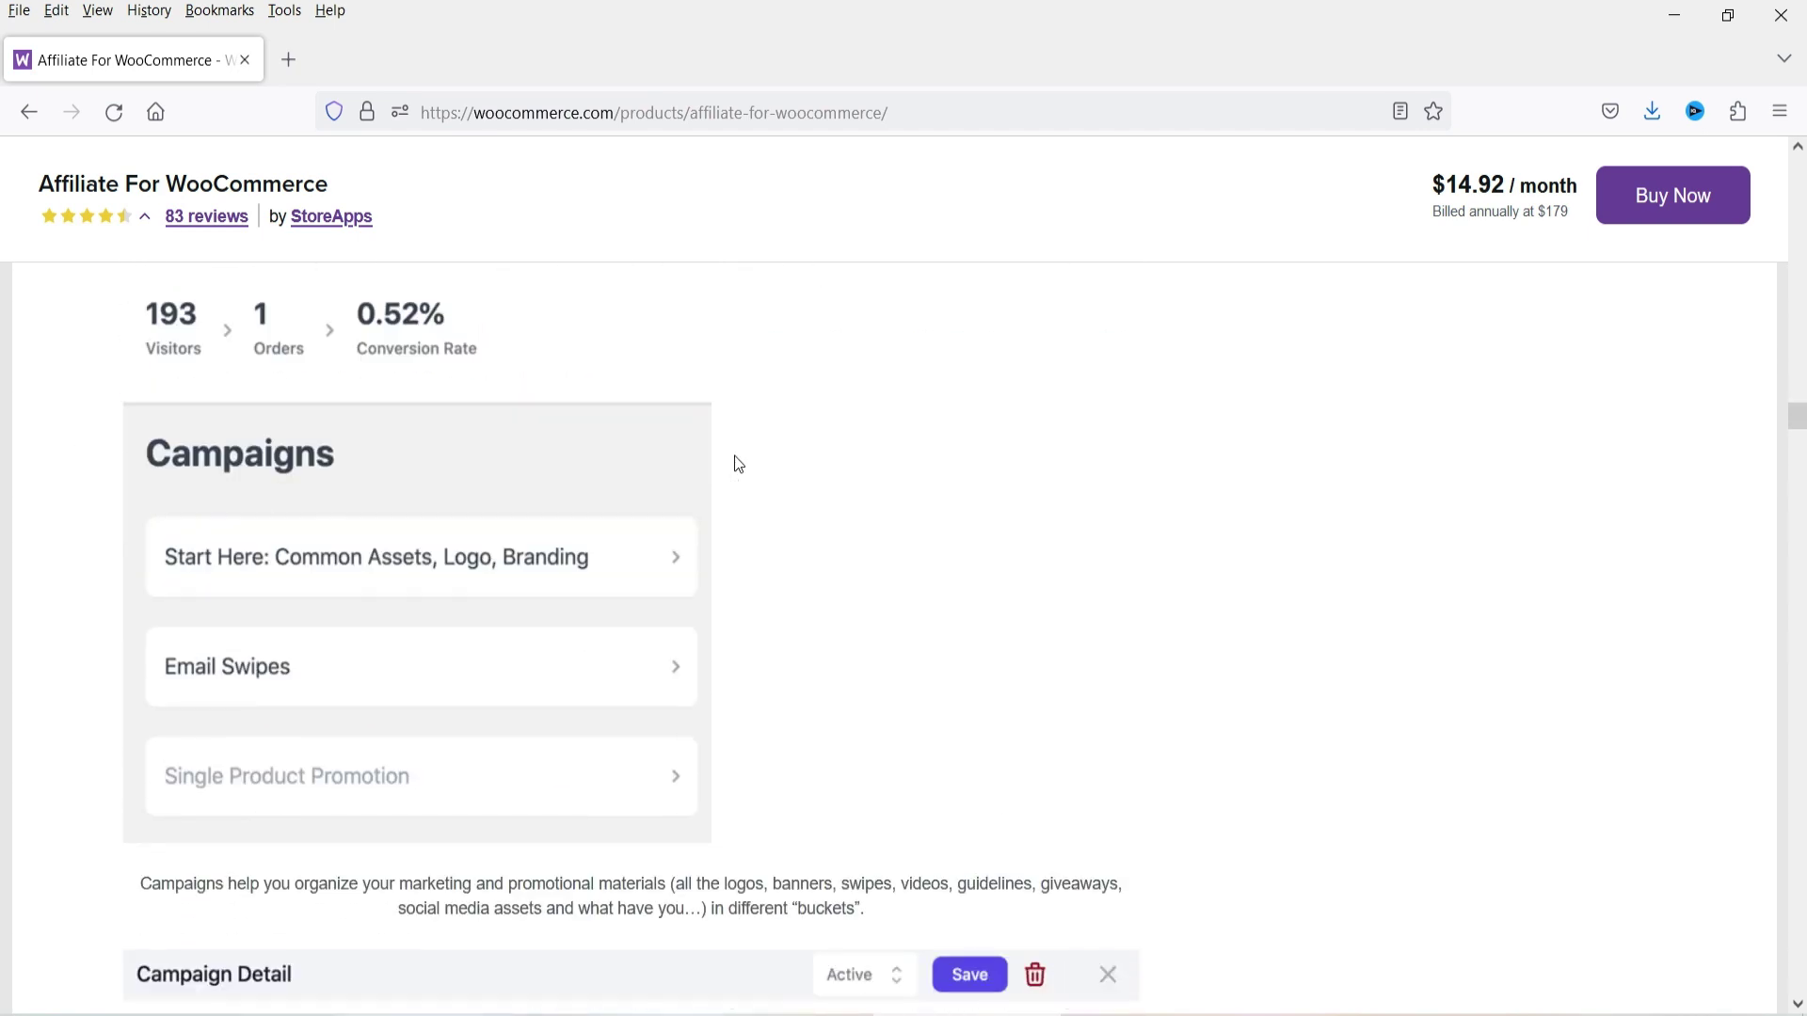
scroll(739, 464, "down", 7)
scroll(722, 476, "down", 15)
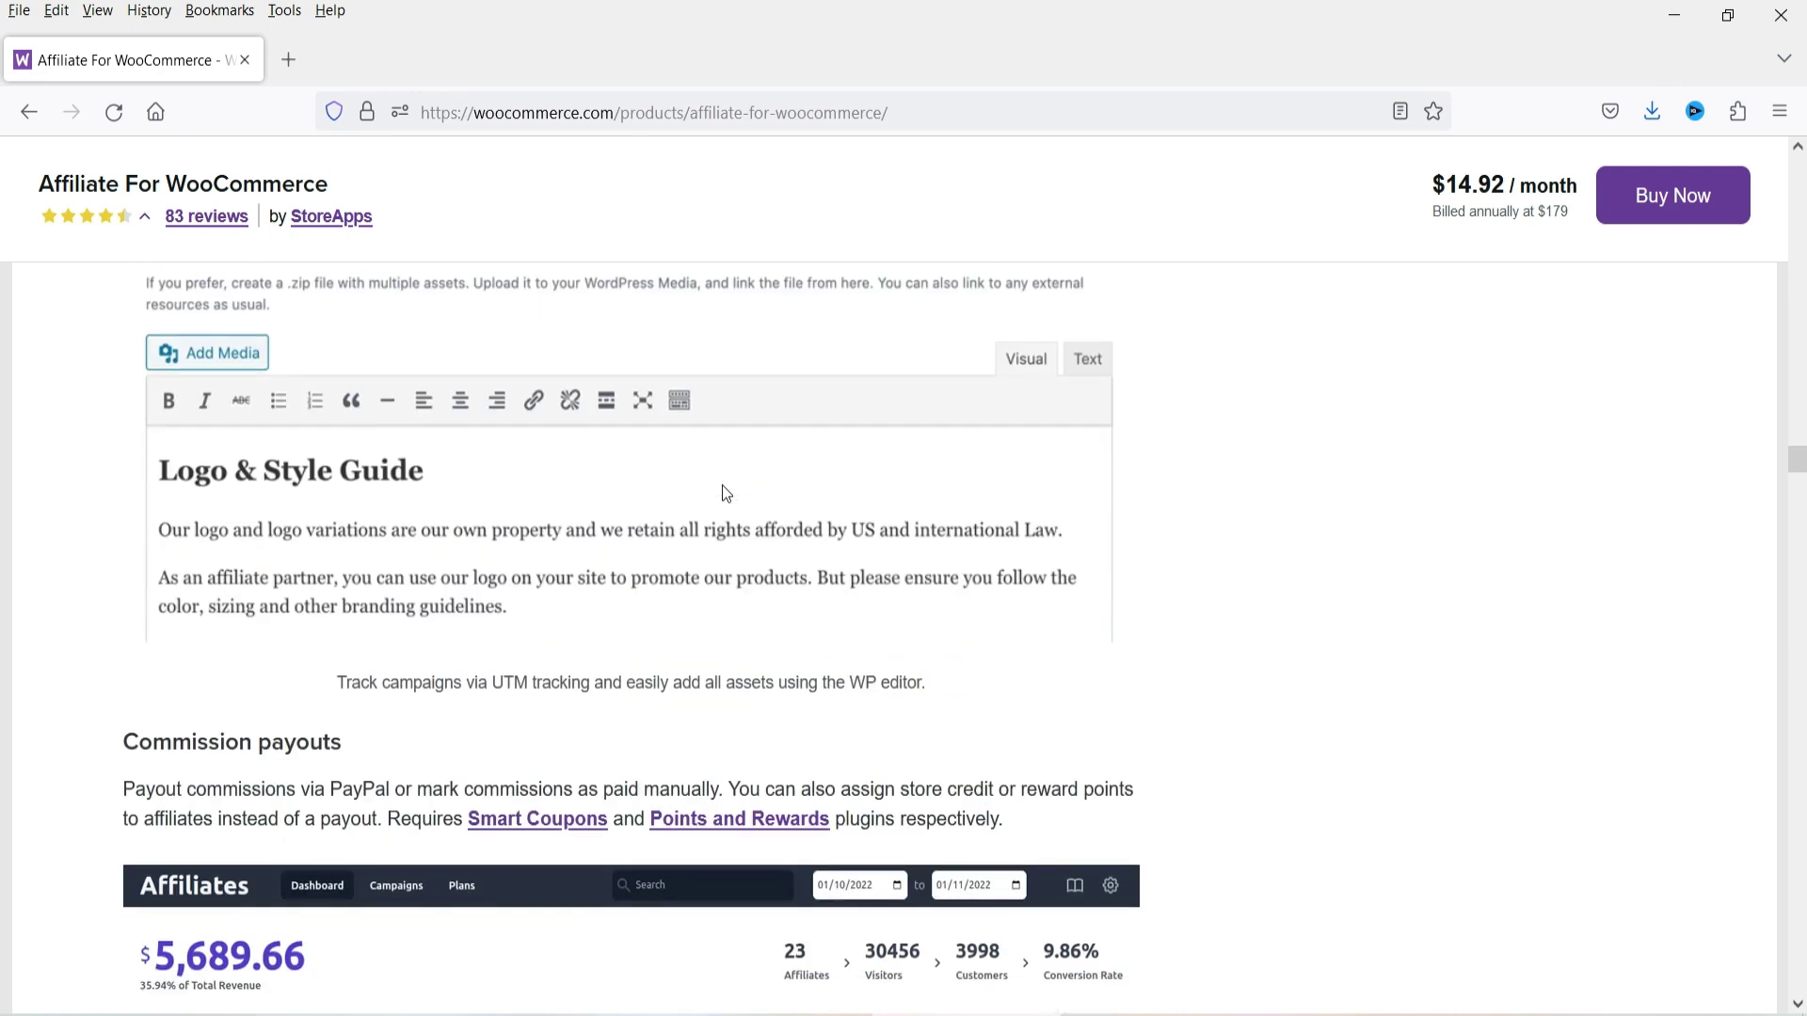
scroll(733, 499, "down", 5)
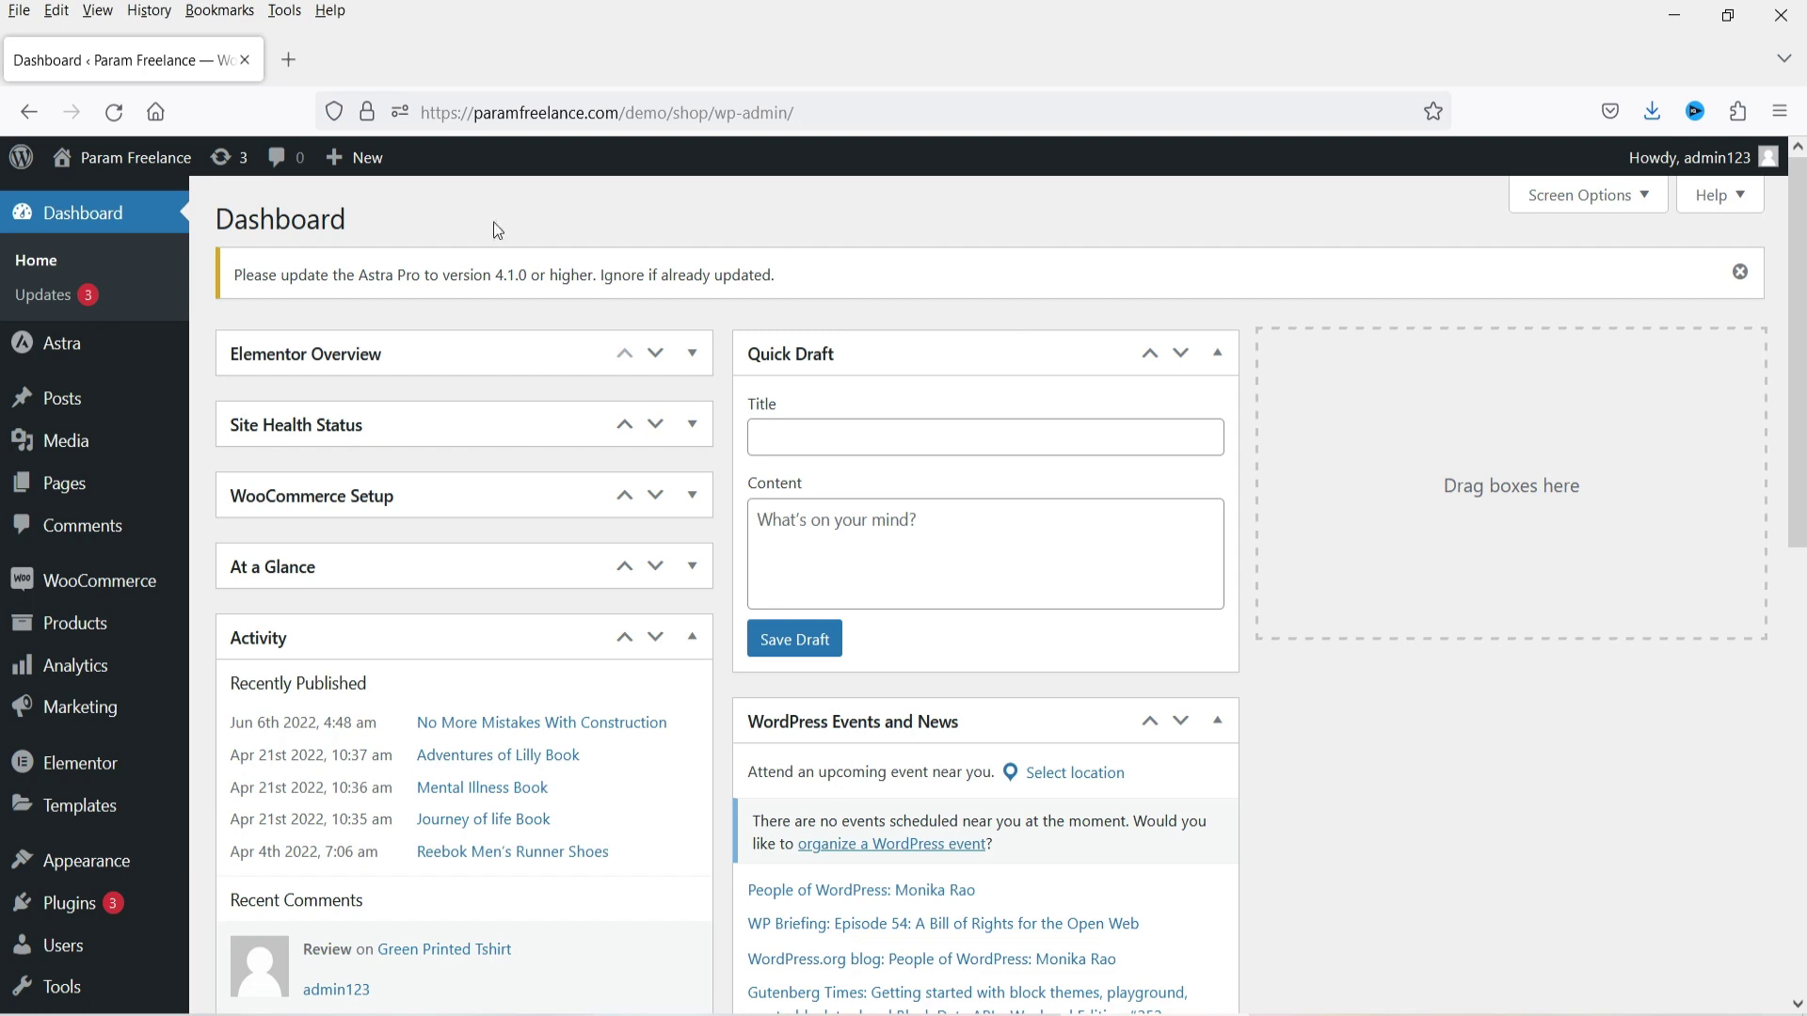
Step: Upload affiliate-for-woocommerce-v6.8.0.zip through Plugins > Add New, install it and activate it
mouse_move(108, 920)
left_click(242, 907)
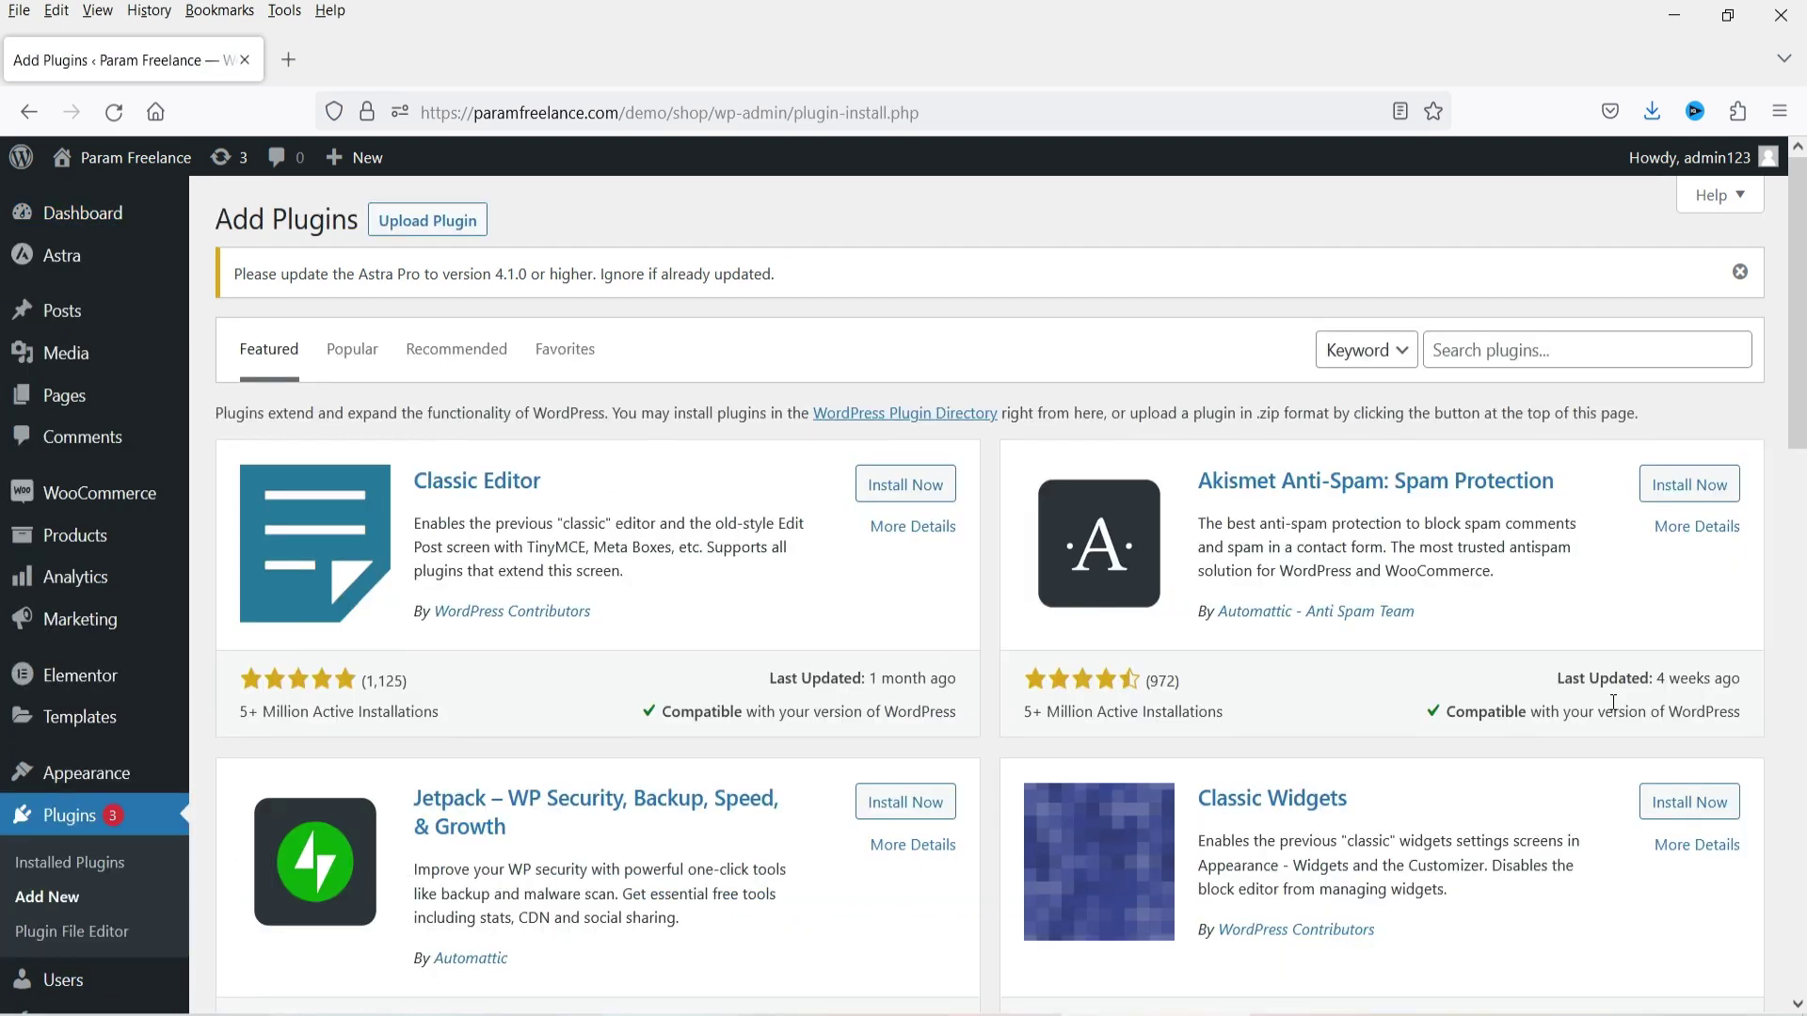
left_click(435, 213)
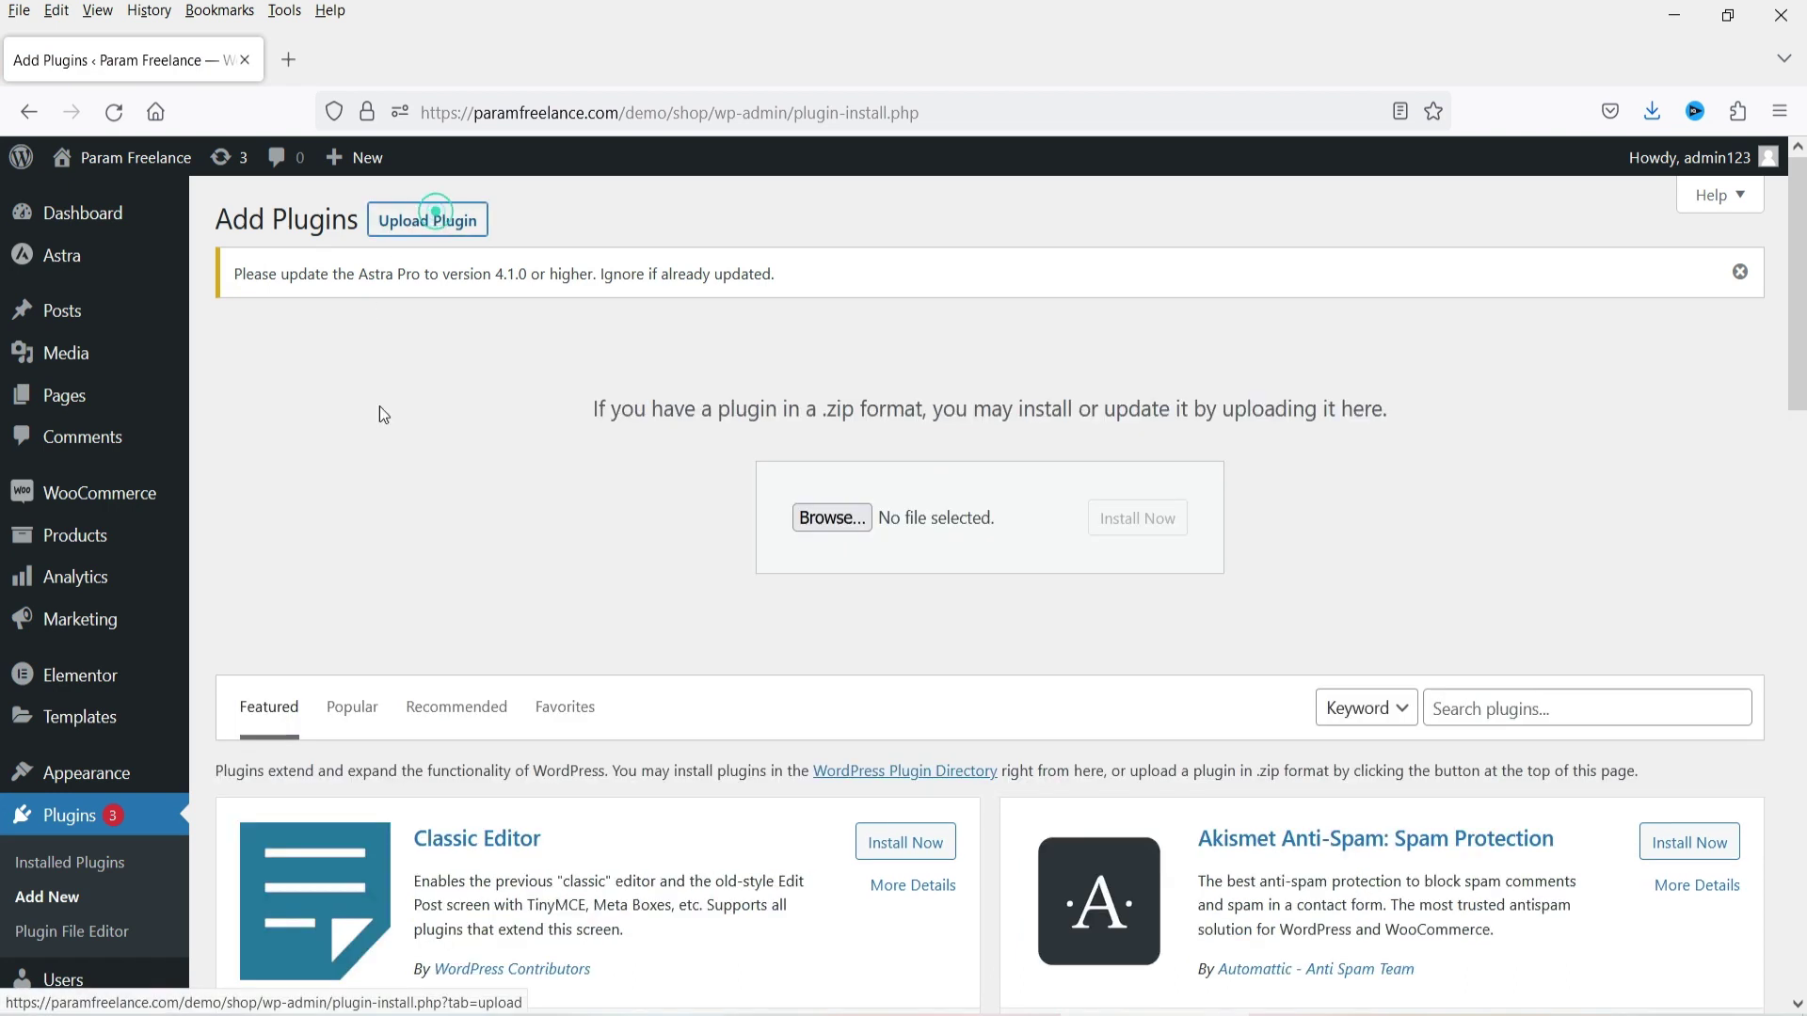
left_click(831, 518)
left_click(569, 255)
double_click(568, 255)
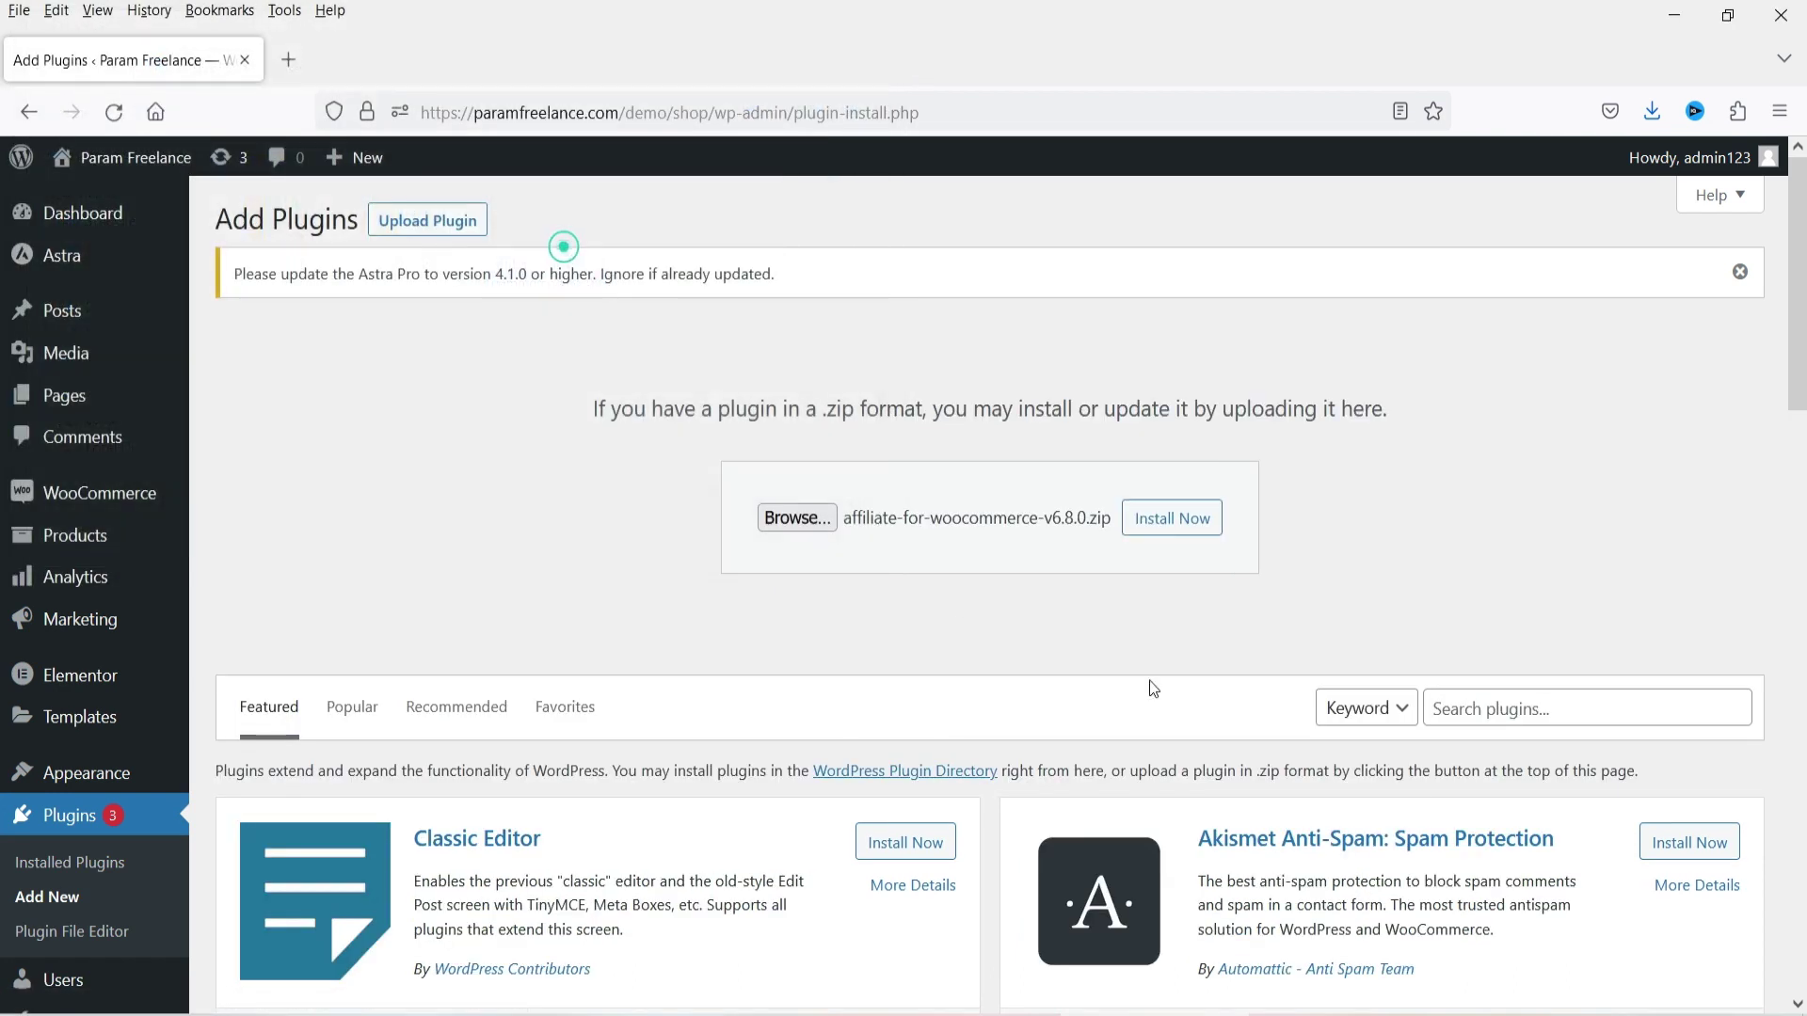
left_click(1172, 518)
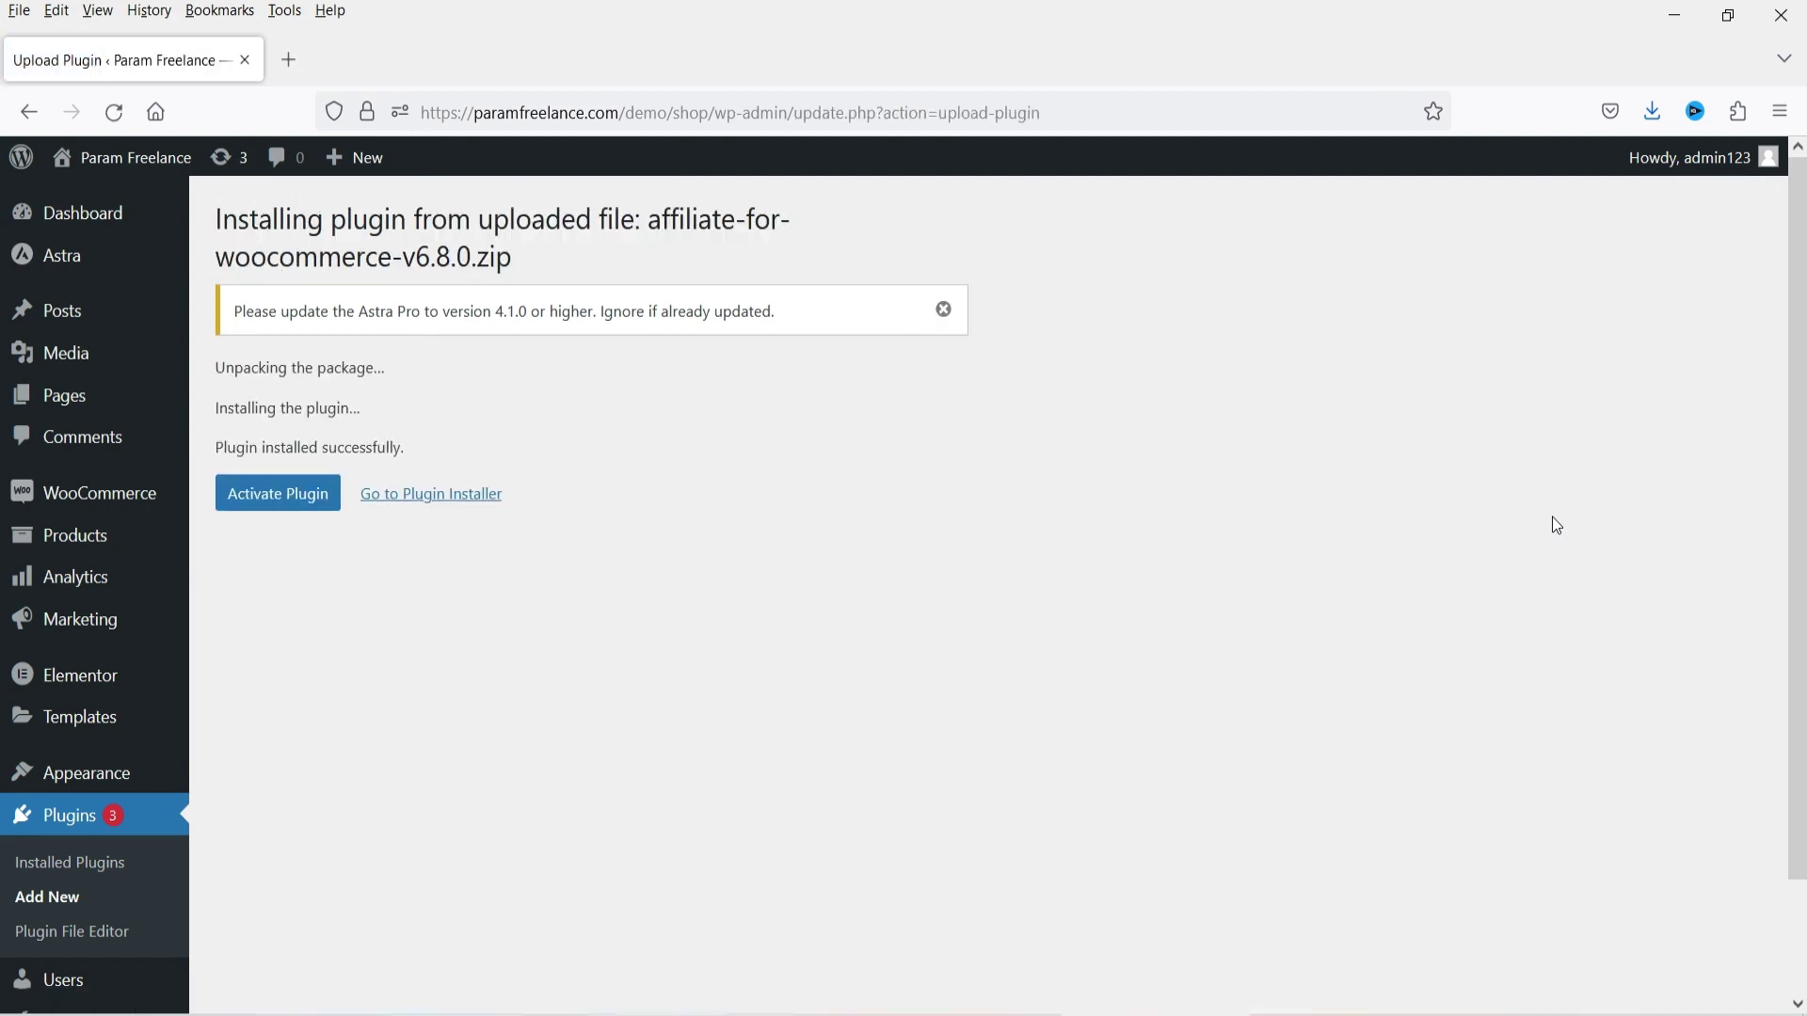
left_click(303, 506)
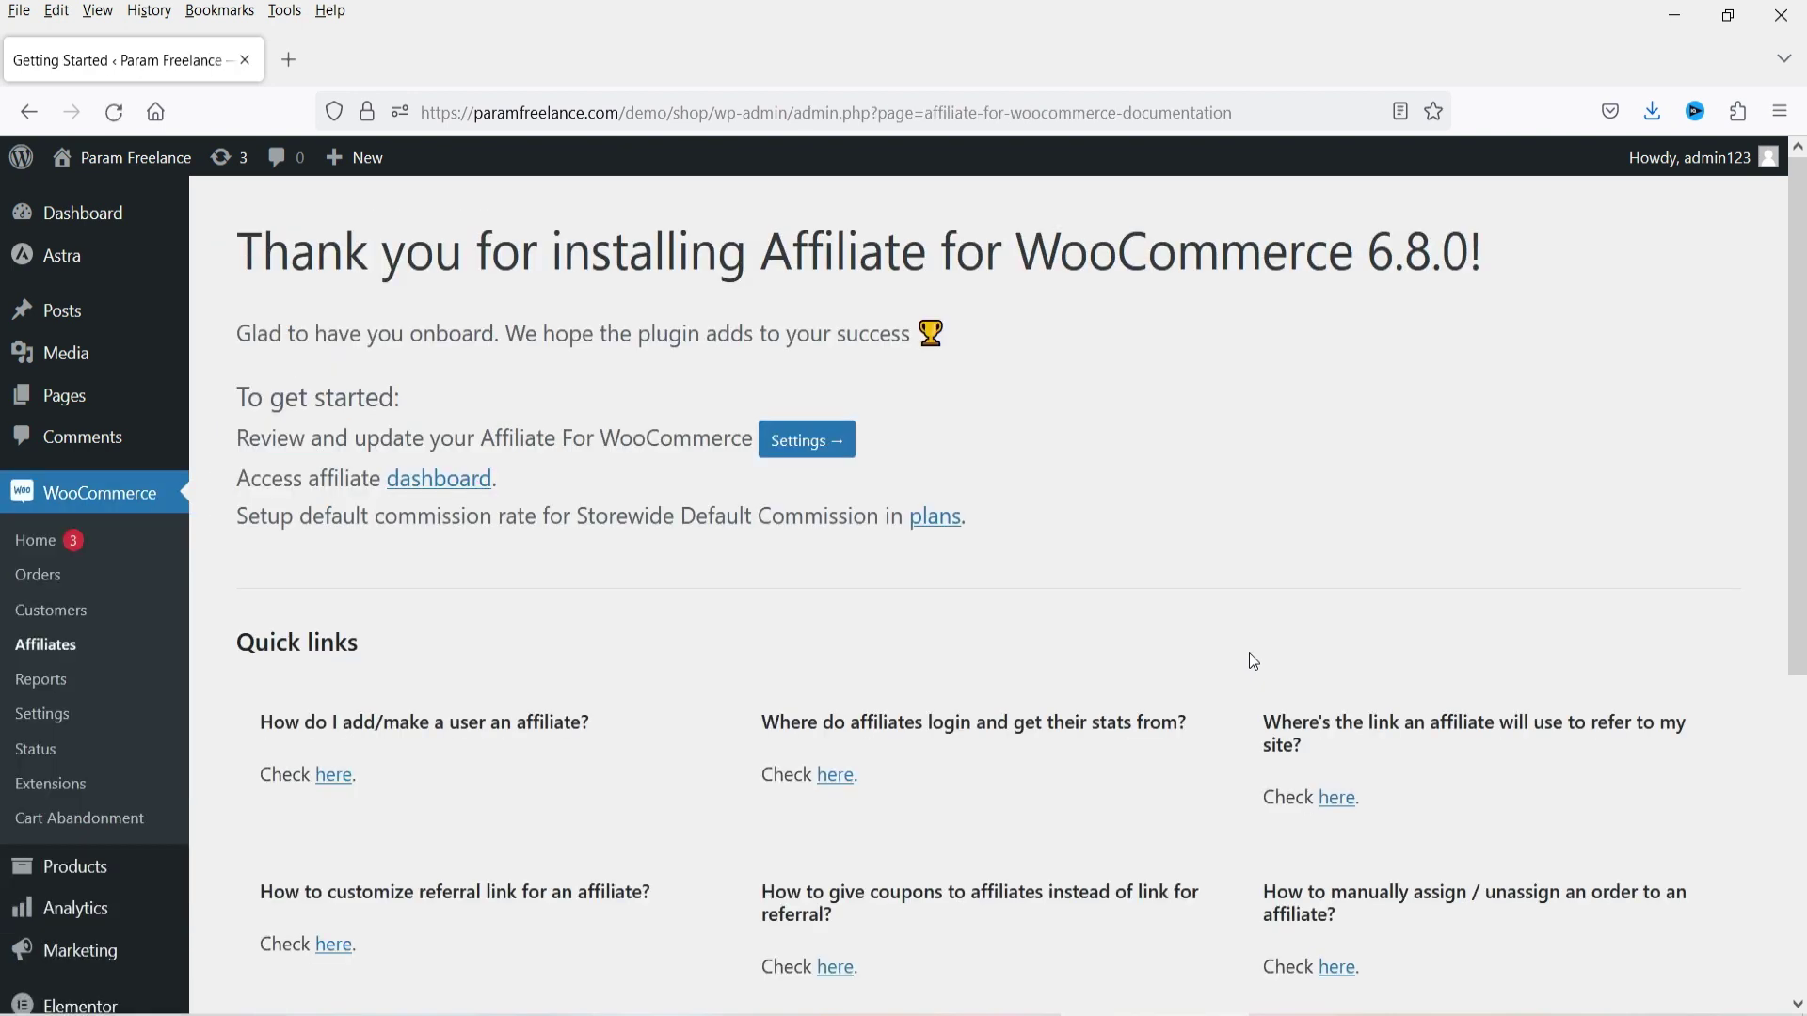
Step: Open Affiliate For WooCommerce settings from the Getting Started page's Settings button
scroll(1073, 400, "down", 3)
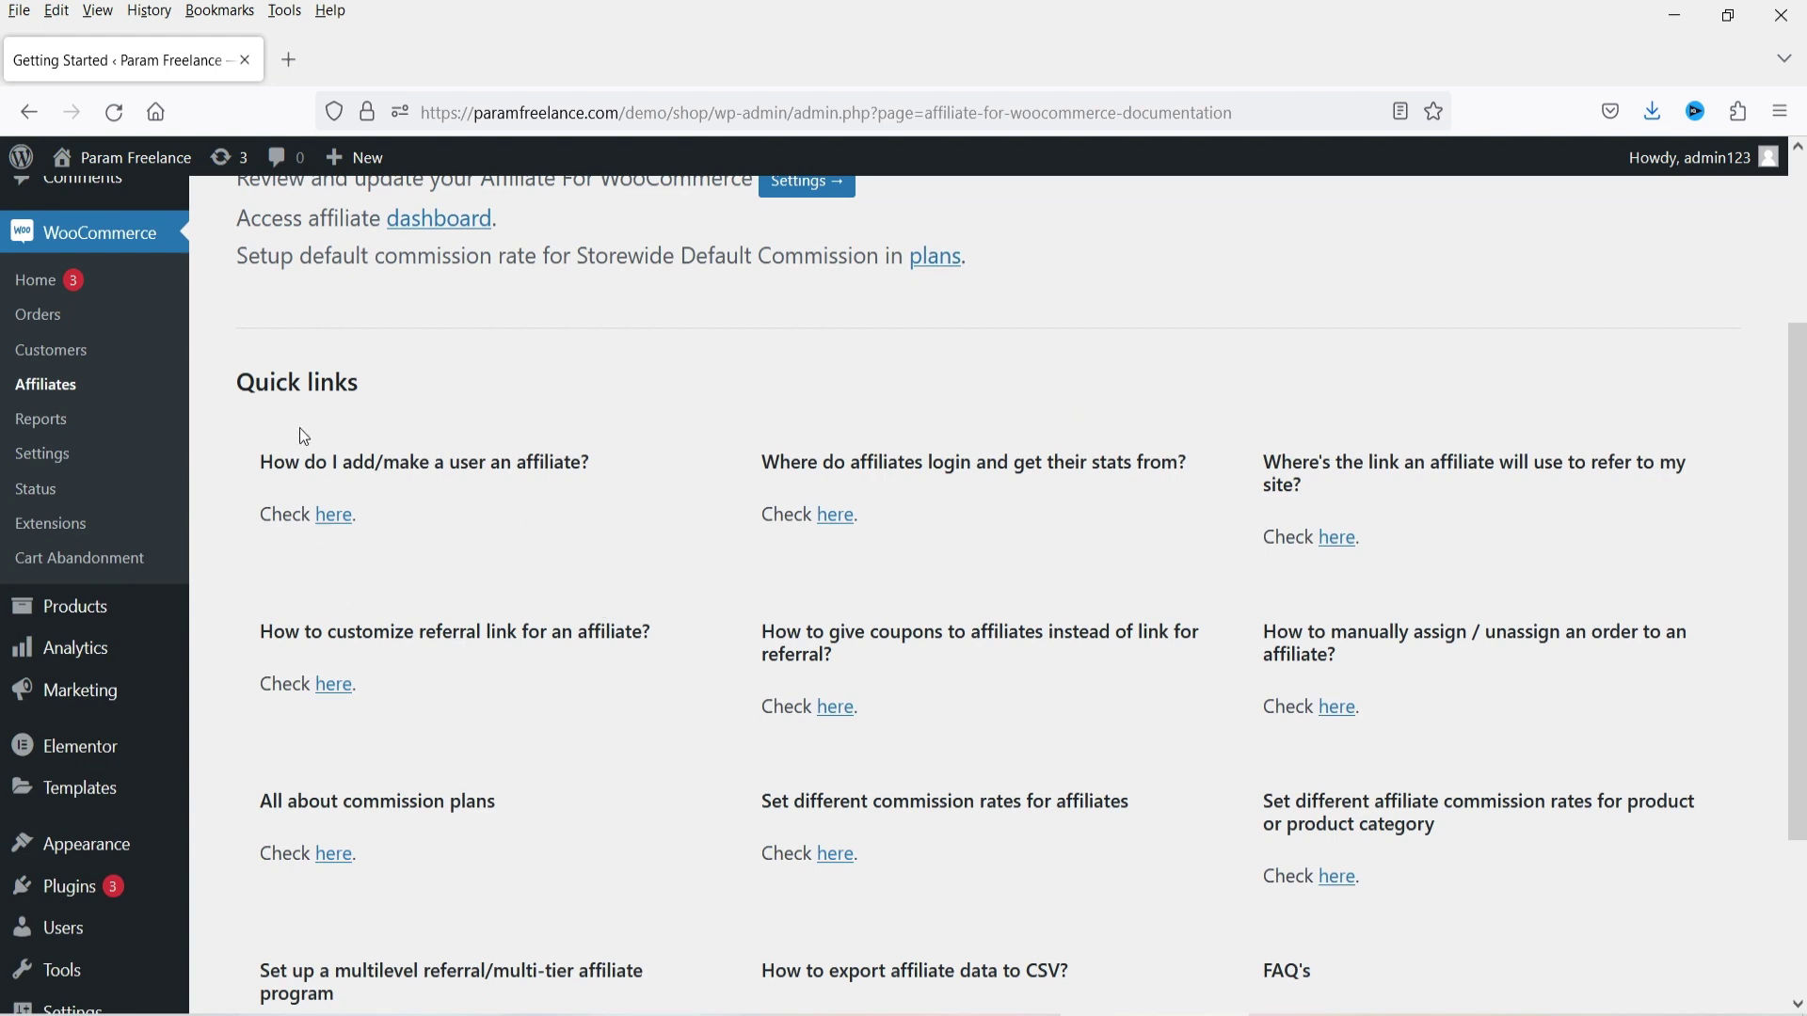
scroll(303, 434, "up", 2)
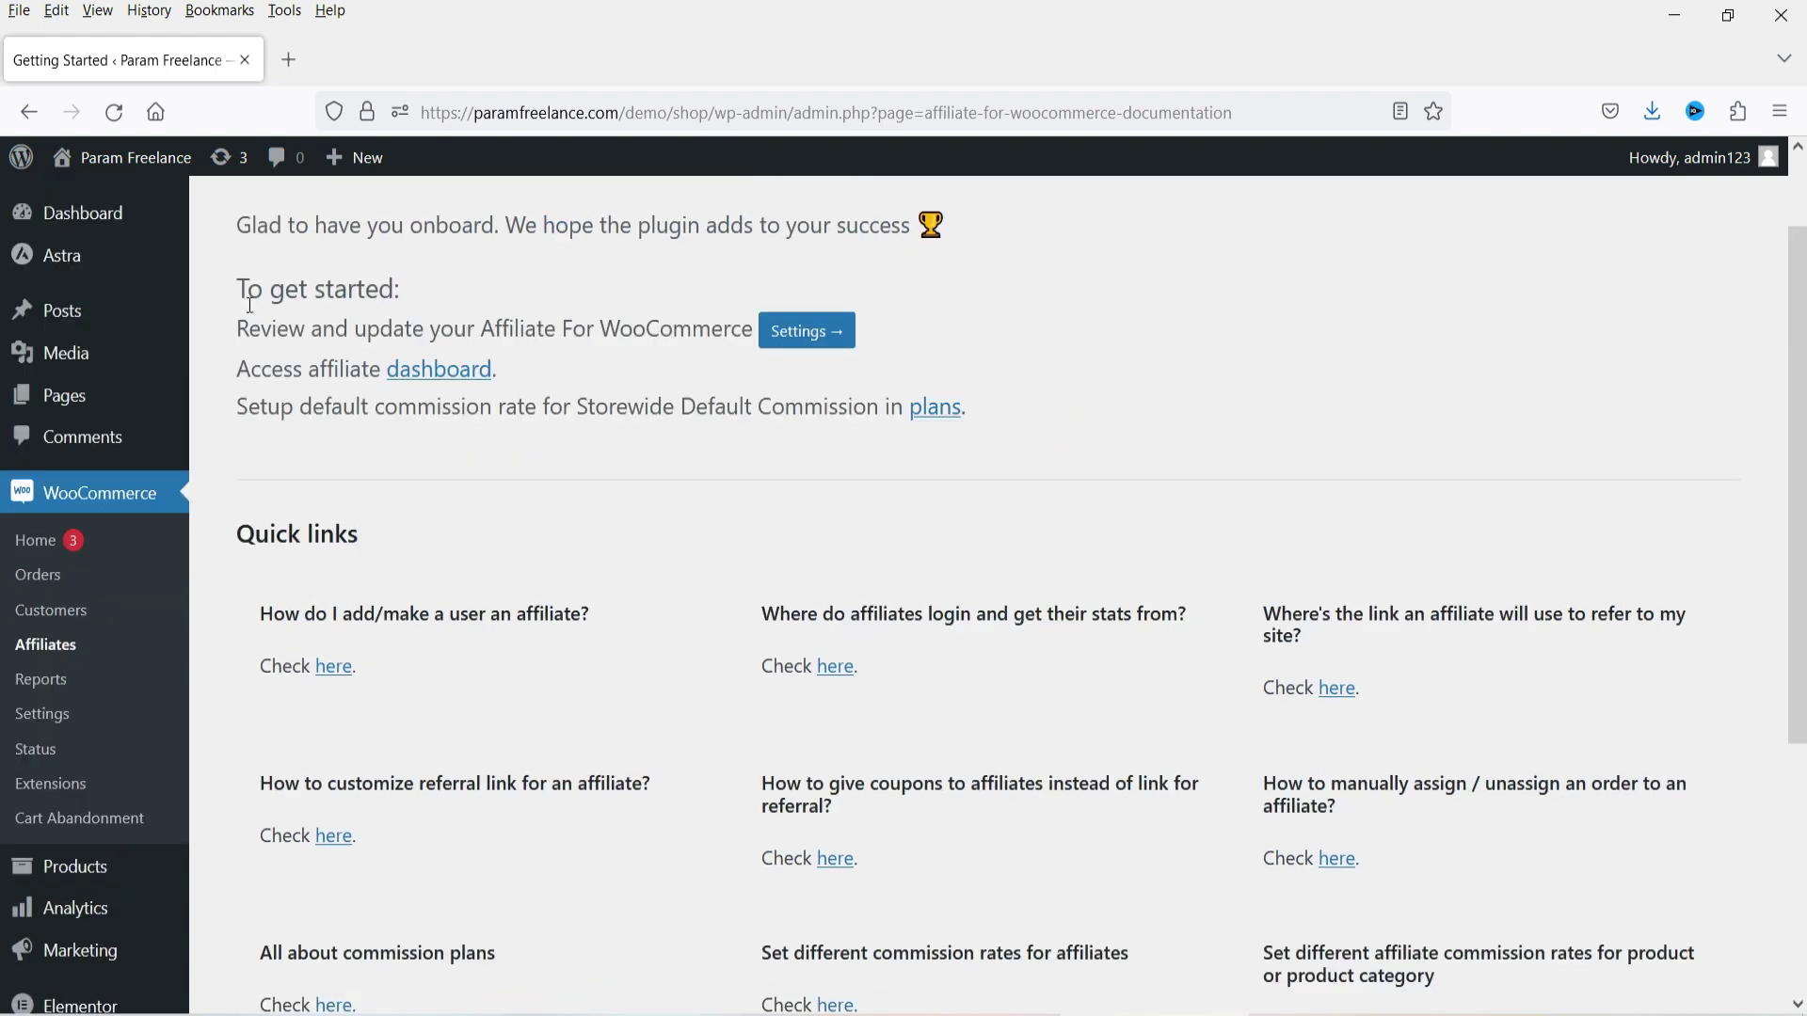
left_click(794, 337)
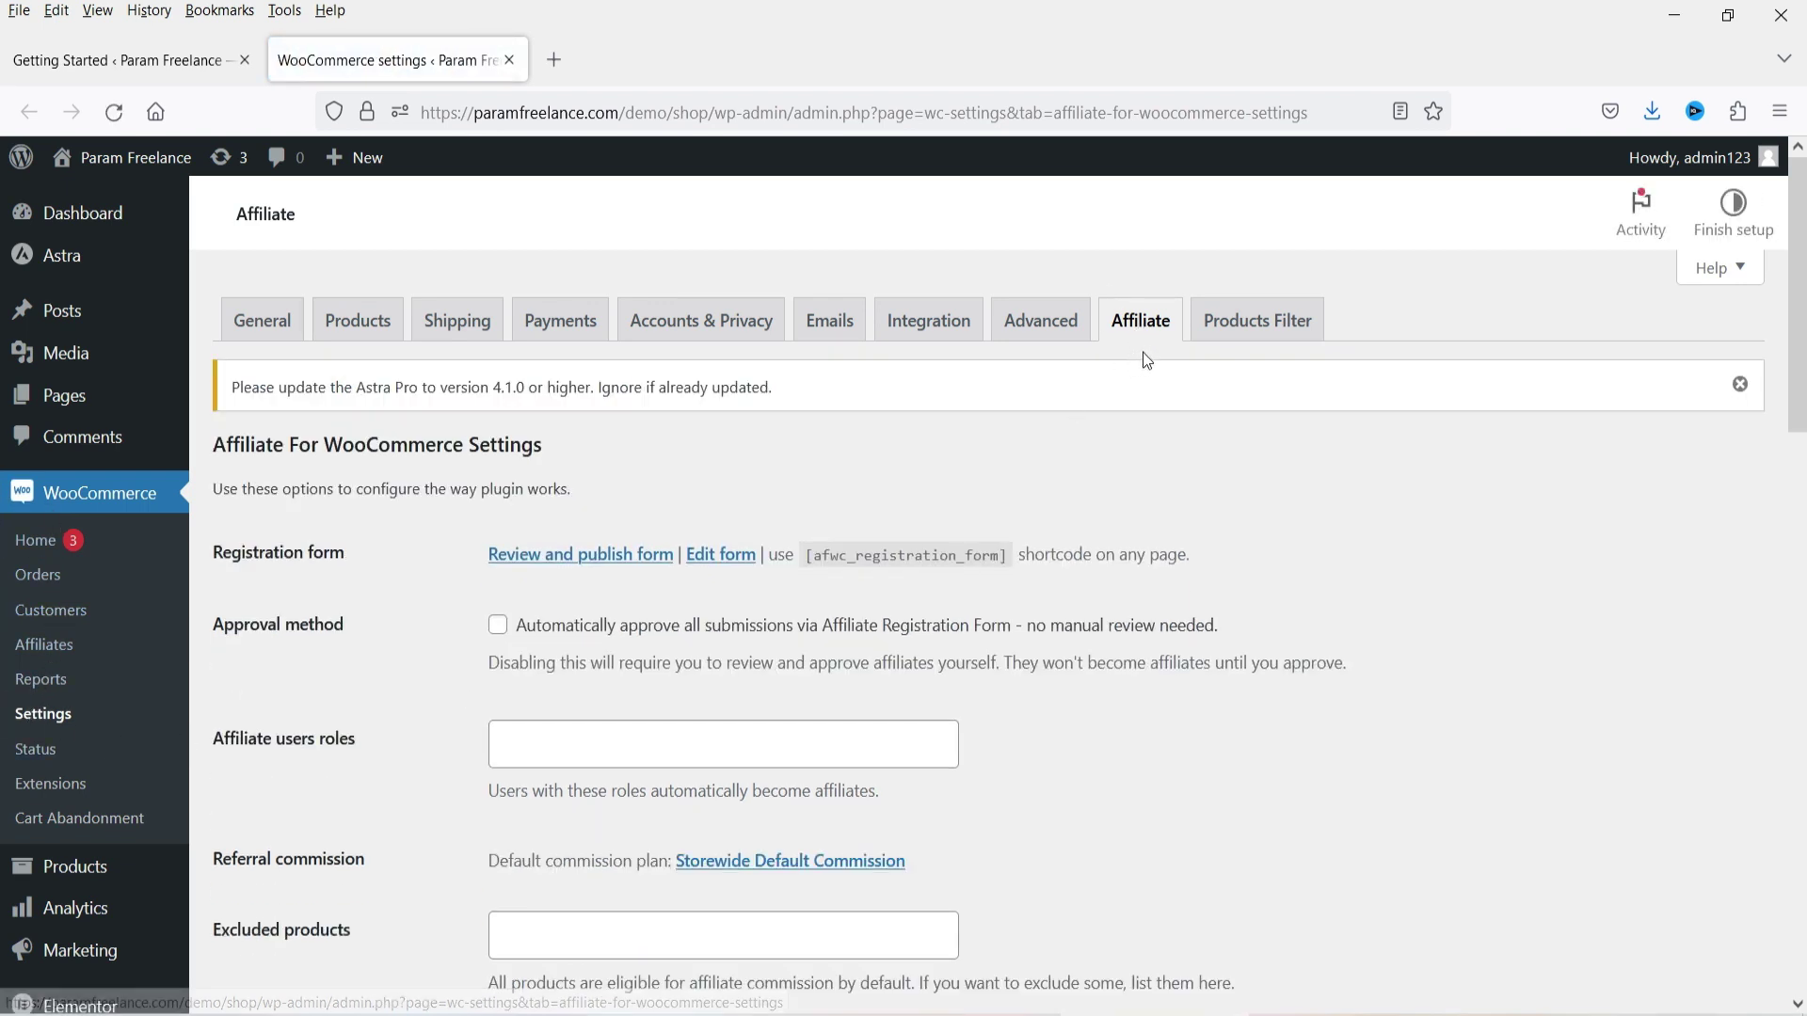
Step: Select the [afwc_registration_form] shortcode shown beside the Registration form setting
scroll(1297, 553, "down", 3)
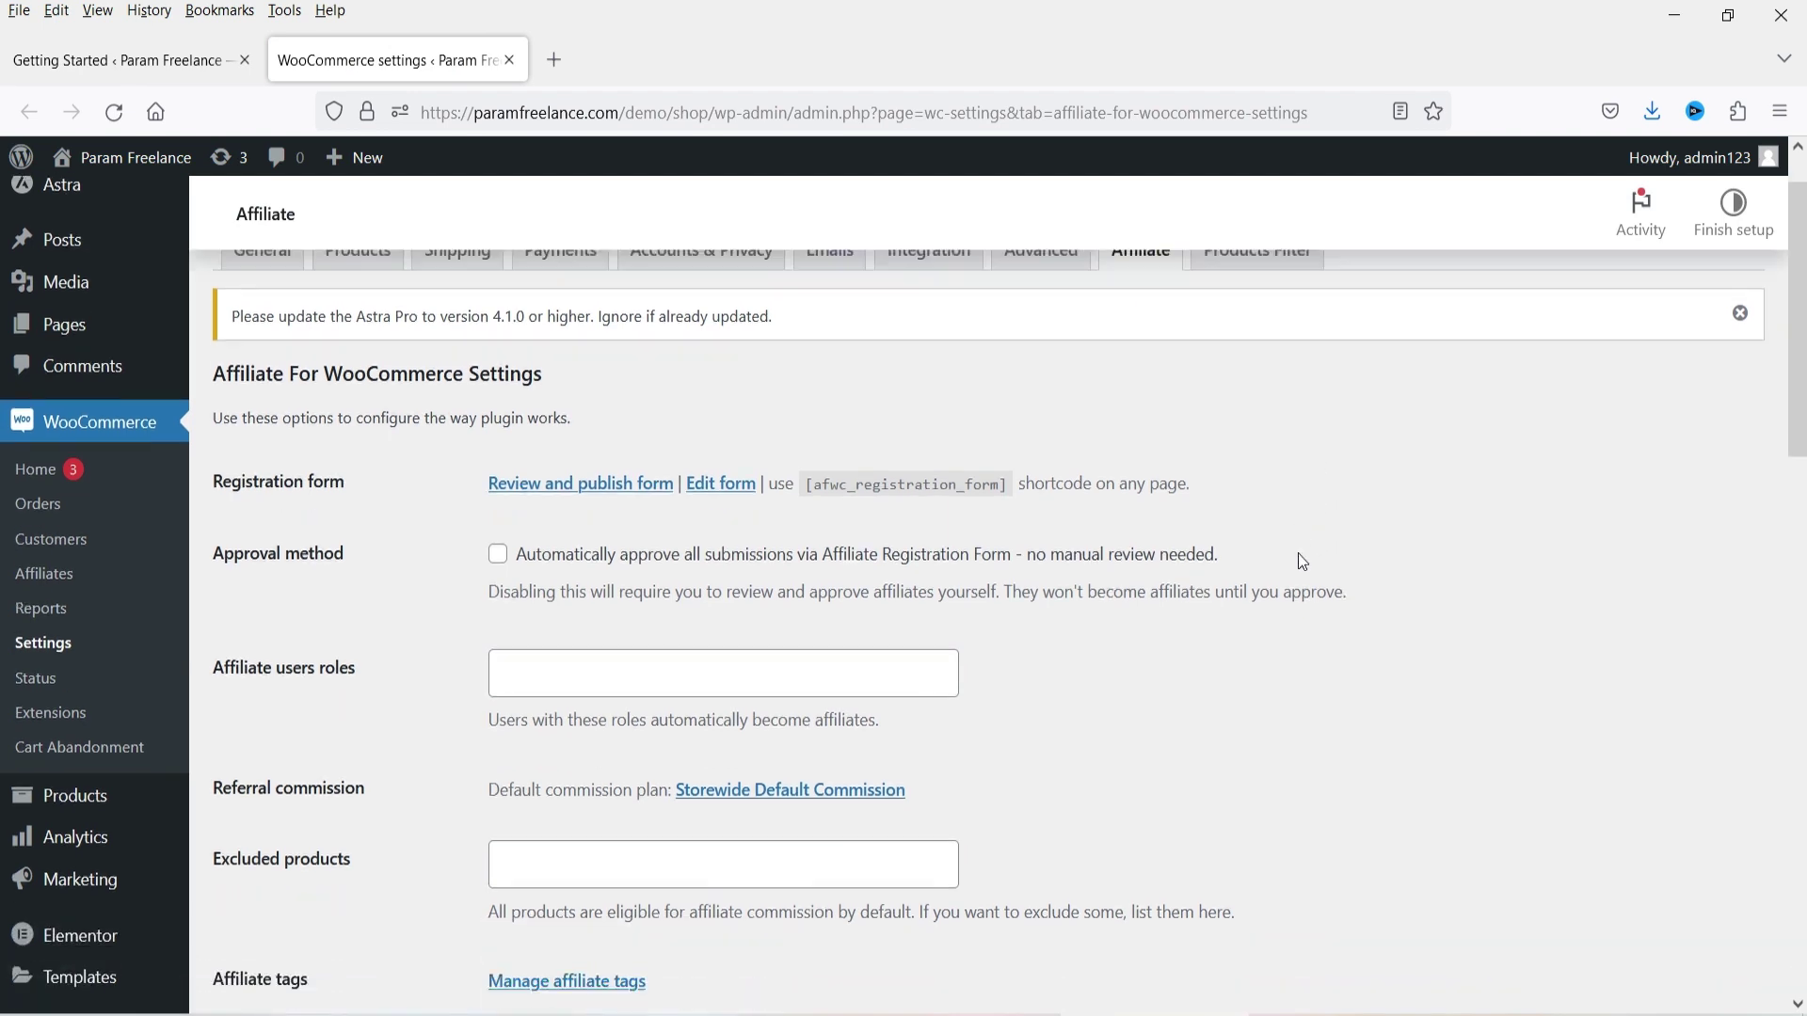
left_click_drag(219, 427, 345, 443)
left_click(392, 463)
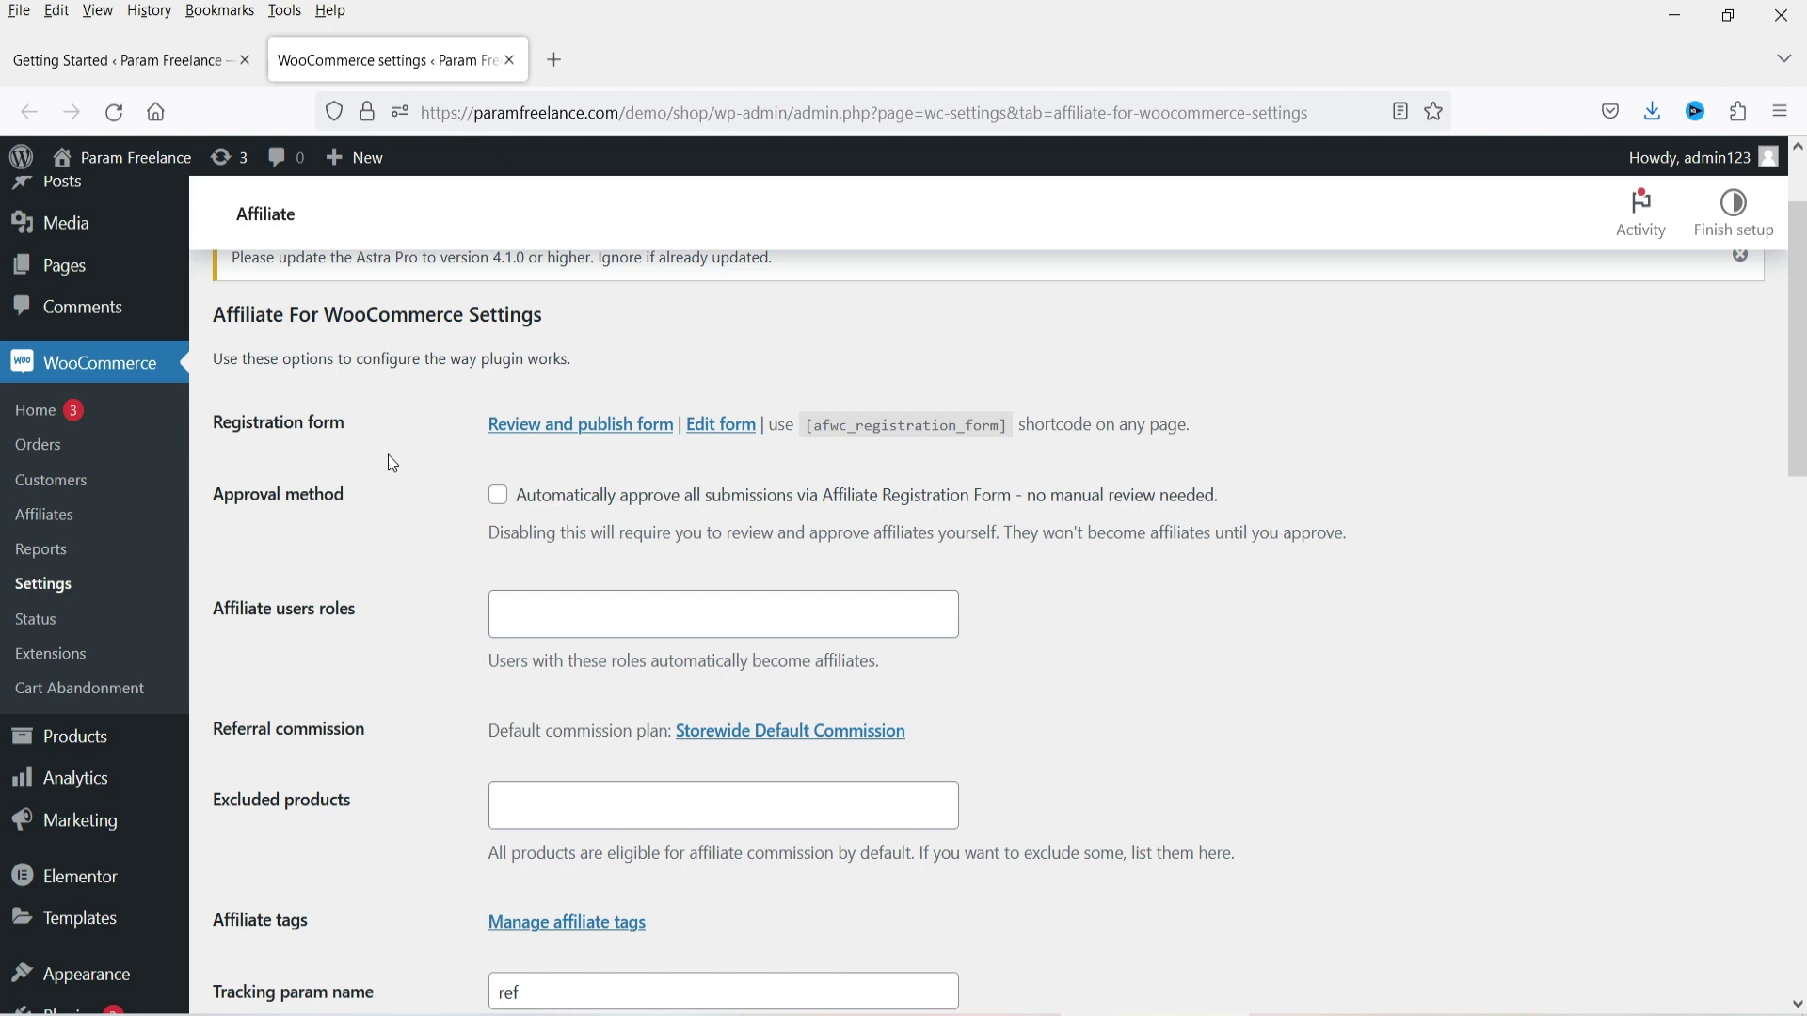
left_click(894, 429)
left_click_drag(895, 433, 804, 433)
key("ctrl+c")
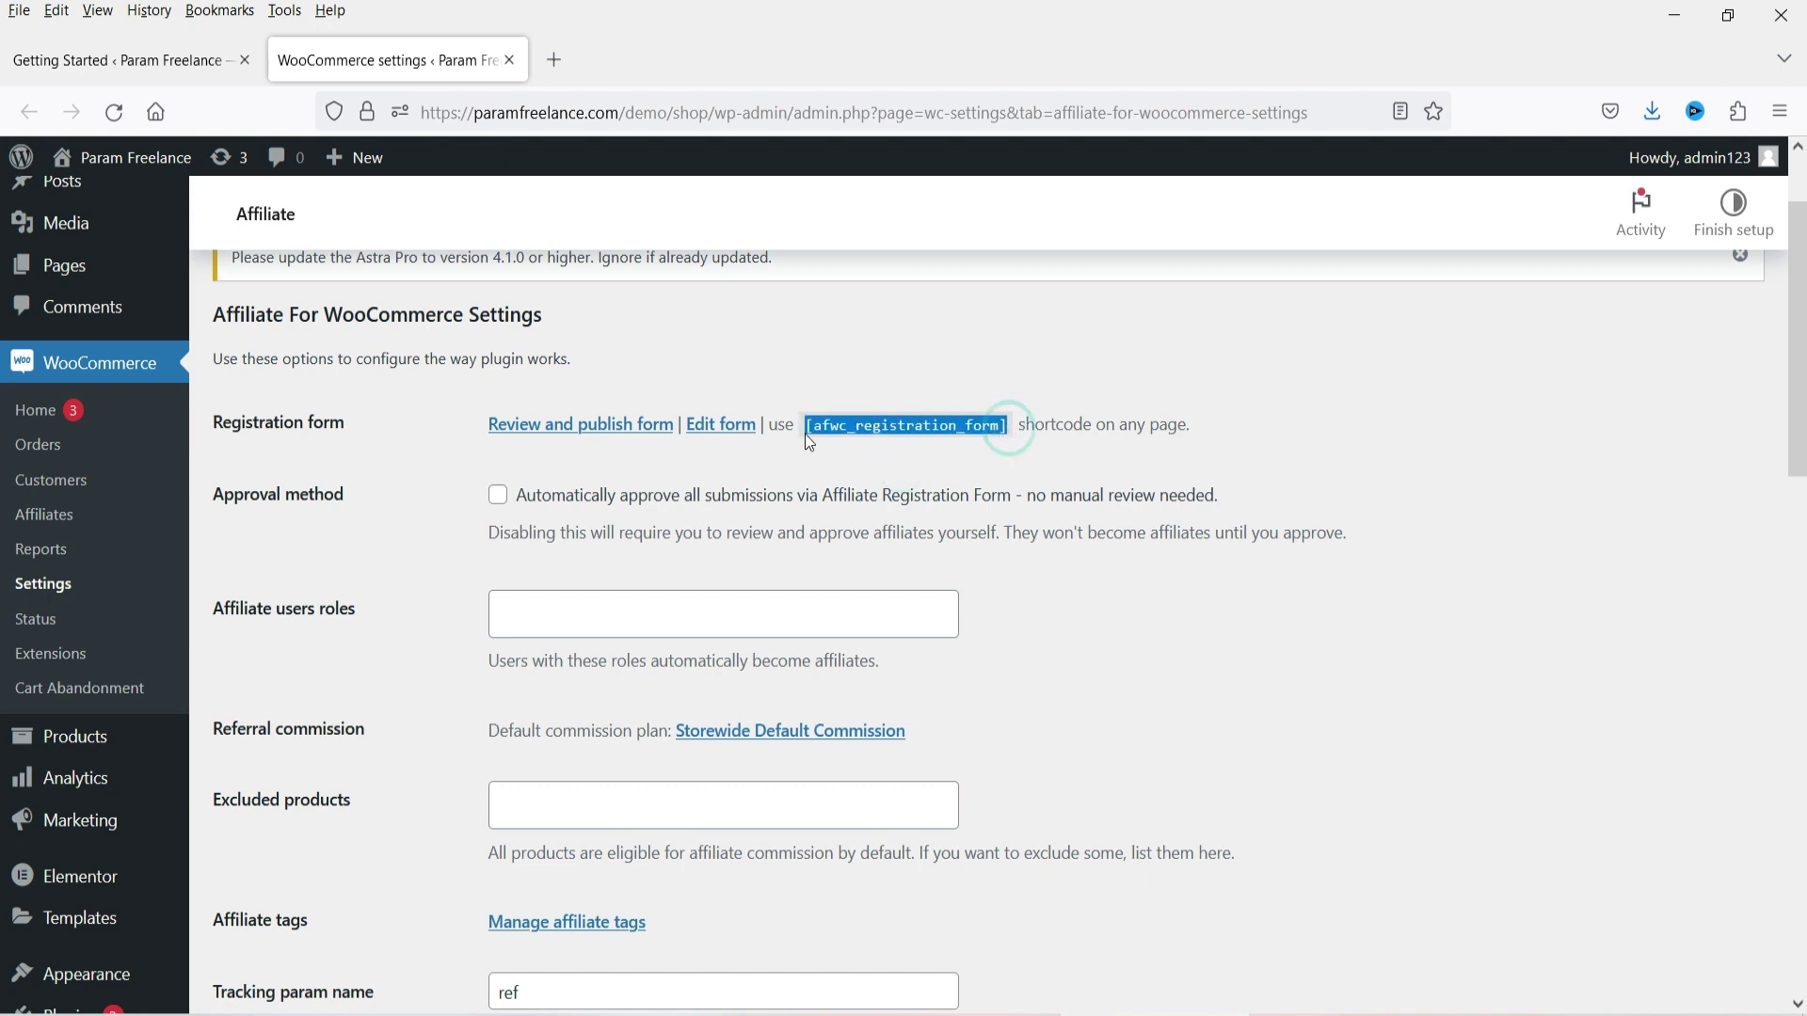
Step: Open the published registration form and its Edit form settings in new tabs
right_click(613, 427)
left_click(697, 446)
right_click(713, 425)
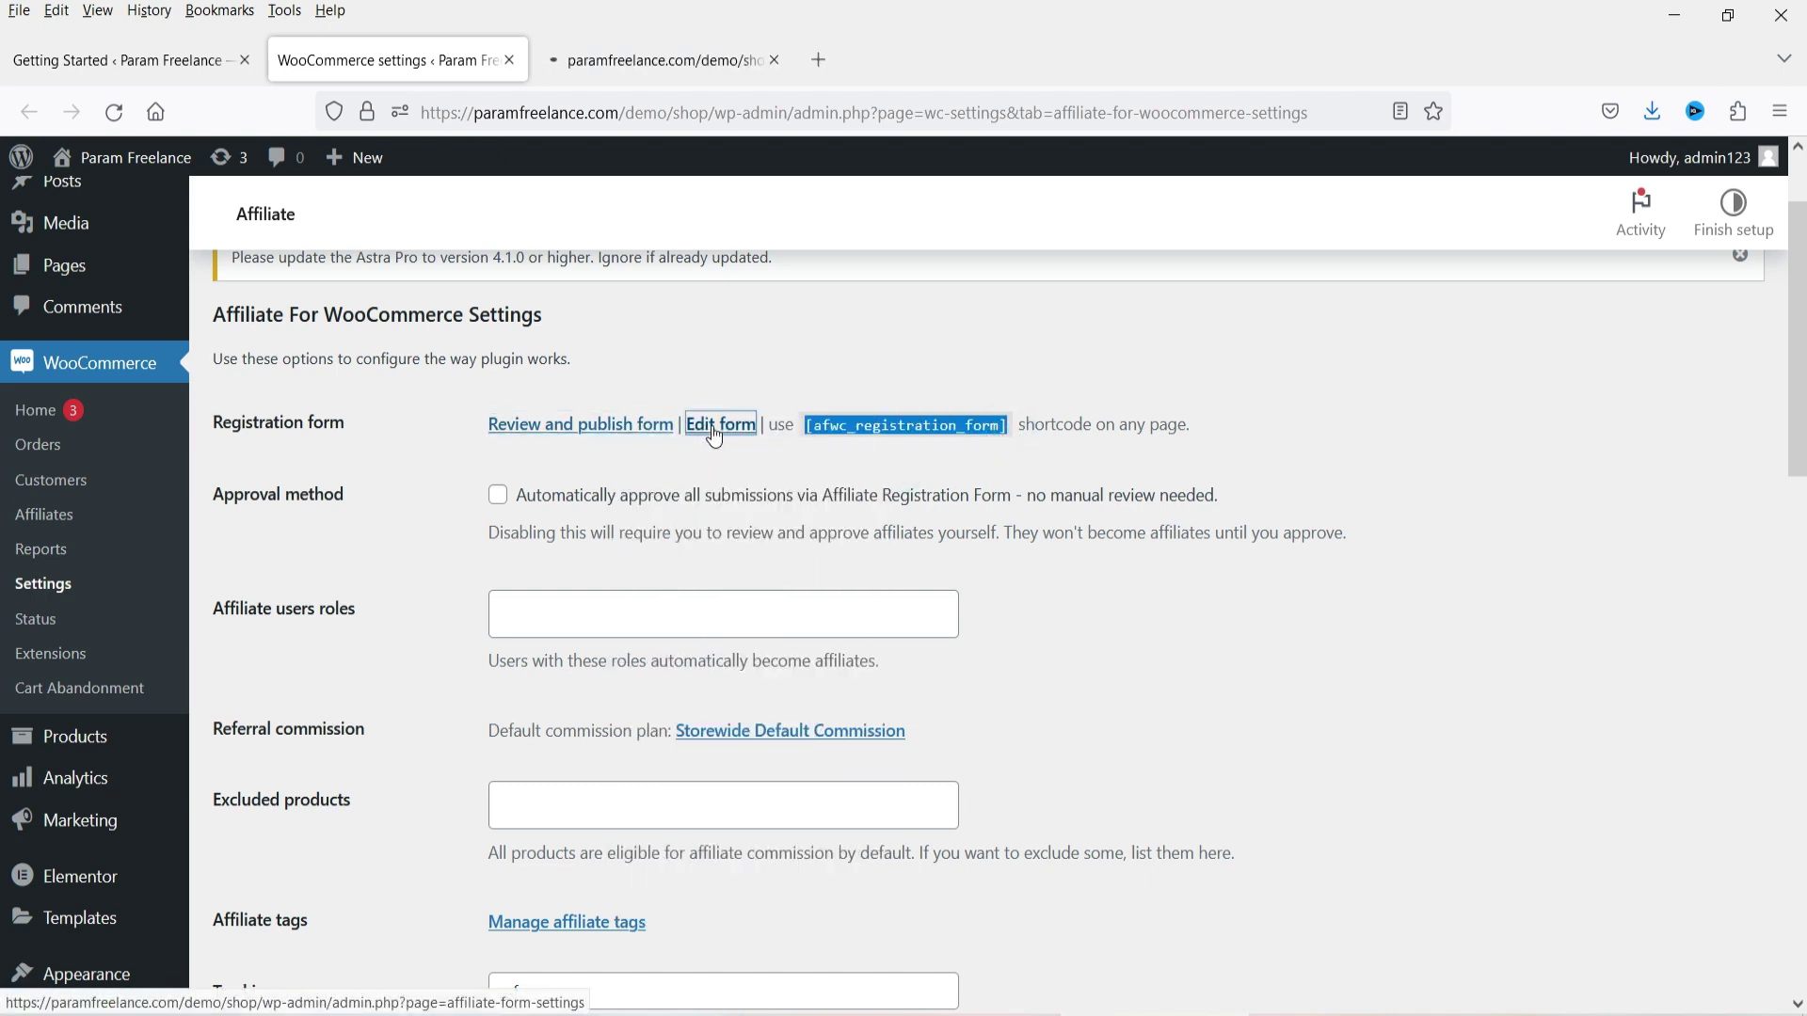
left_click(720, 456)
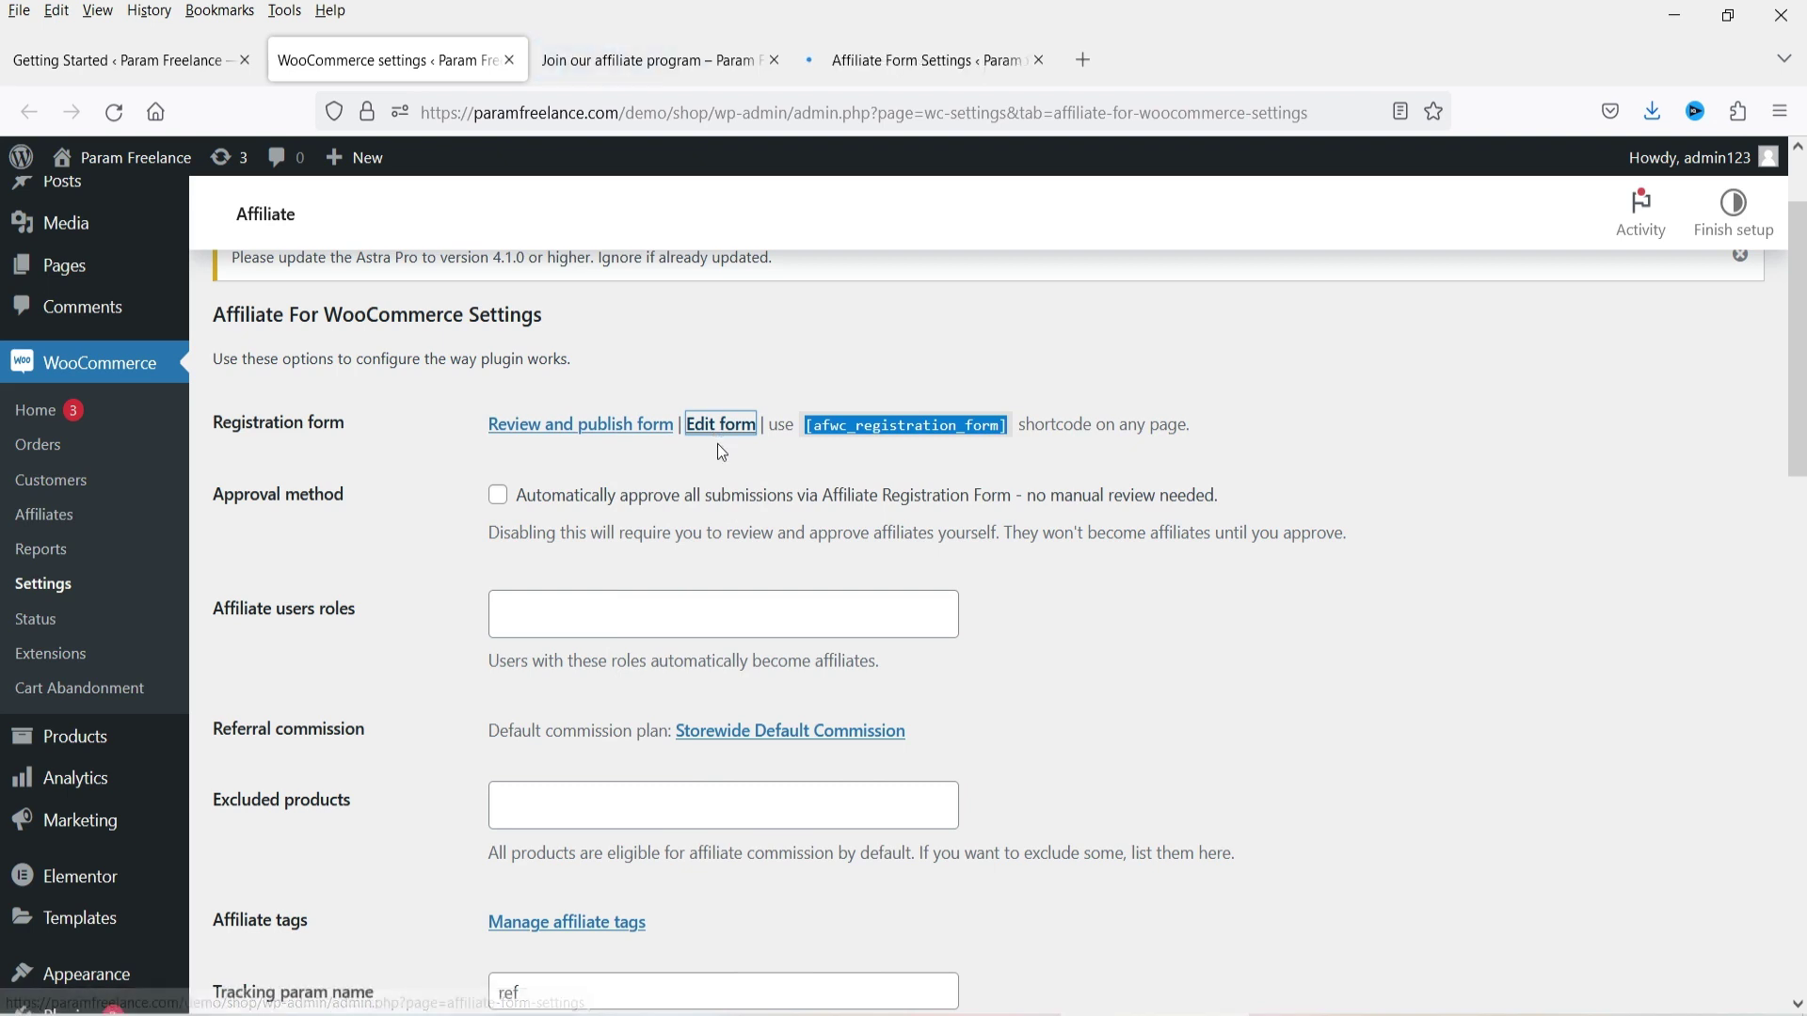
Step: Review the Join our affiliate program registration form page and its fields
left_click(617, 63)
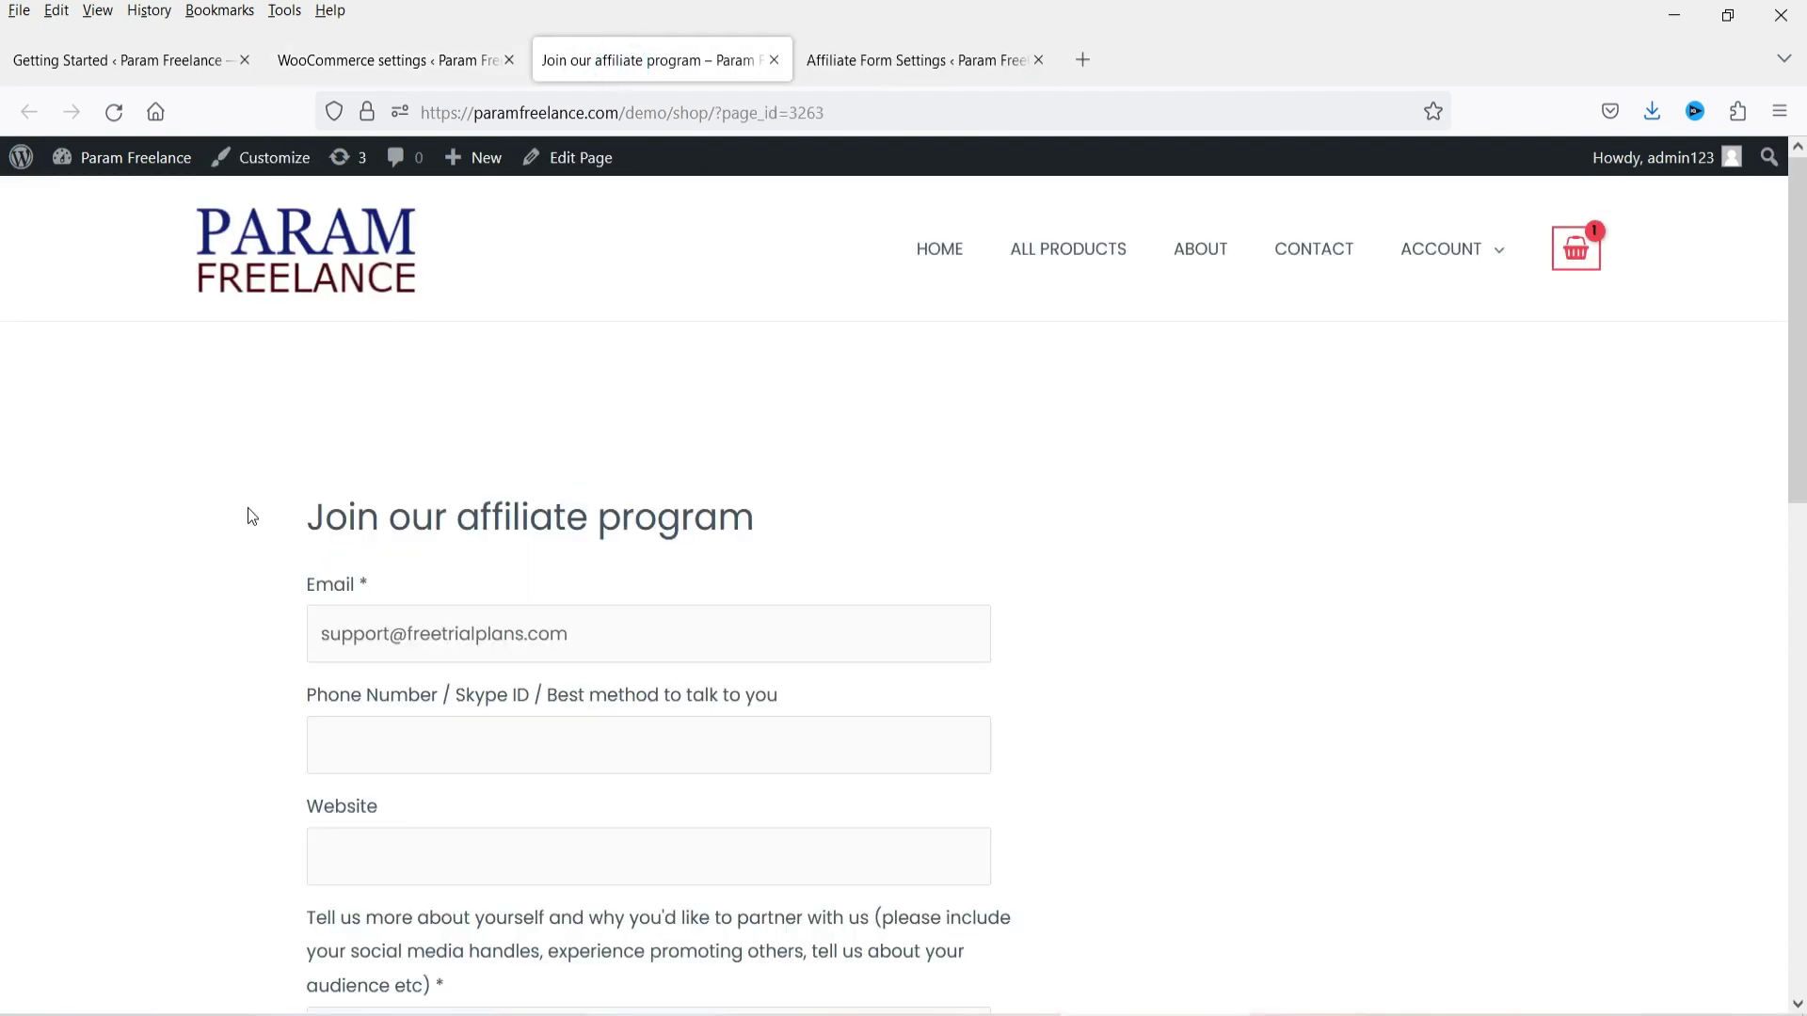
left_click_drag(247, 507, 988, 779)
left_click(1331, 609)
scroll(1286, 533, "down", 2)
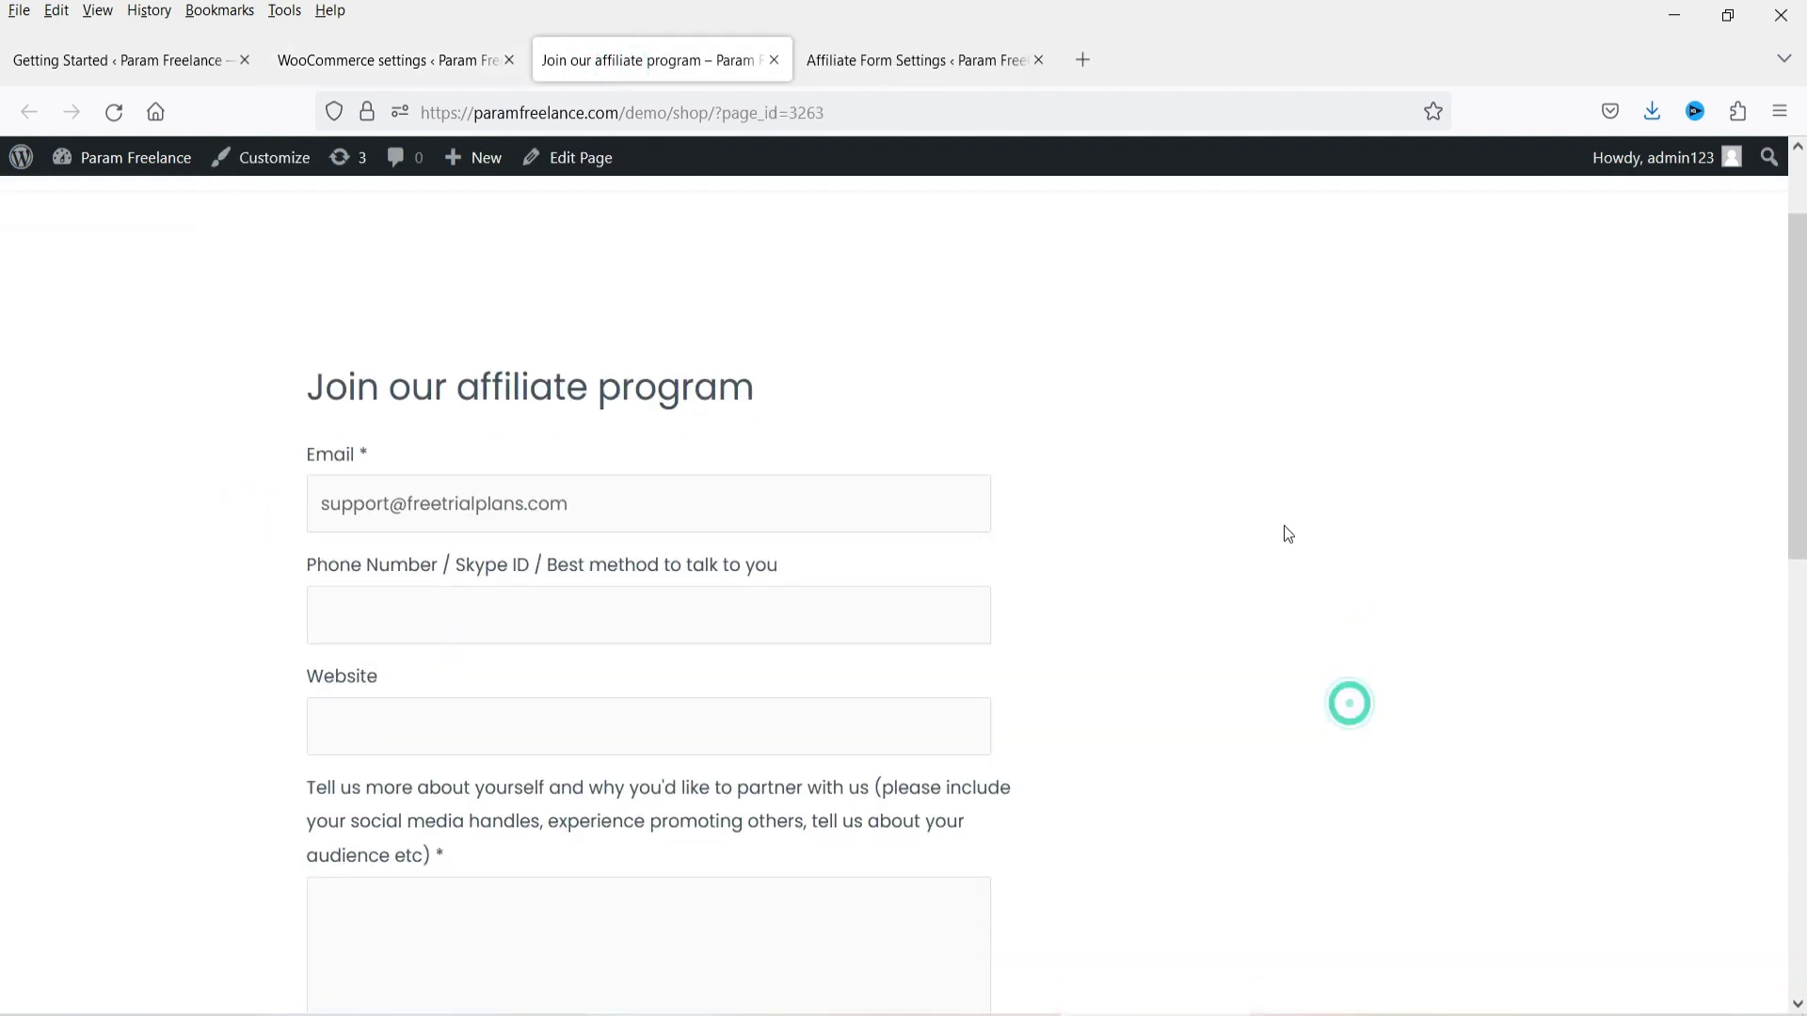
scroll(1284, 521, "down", 3)
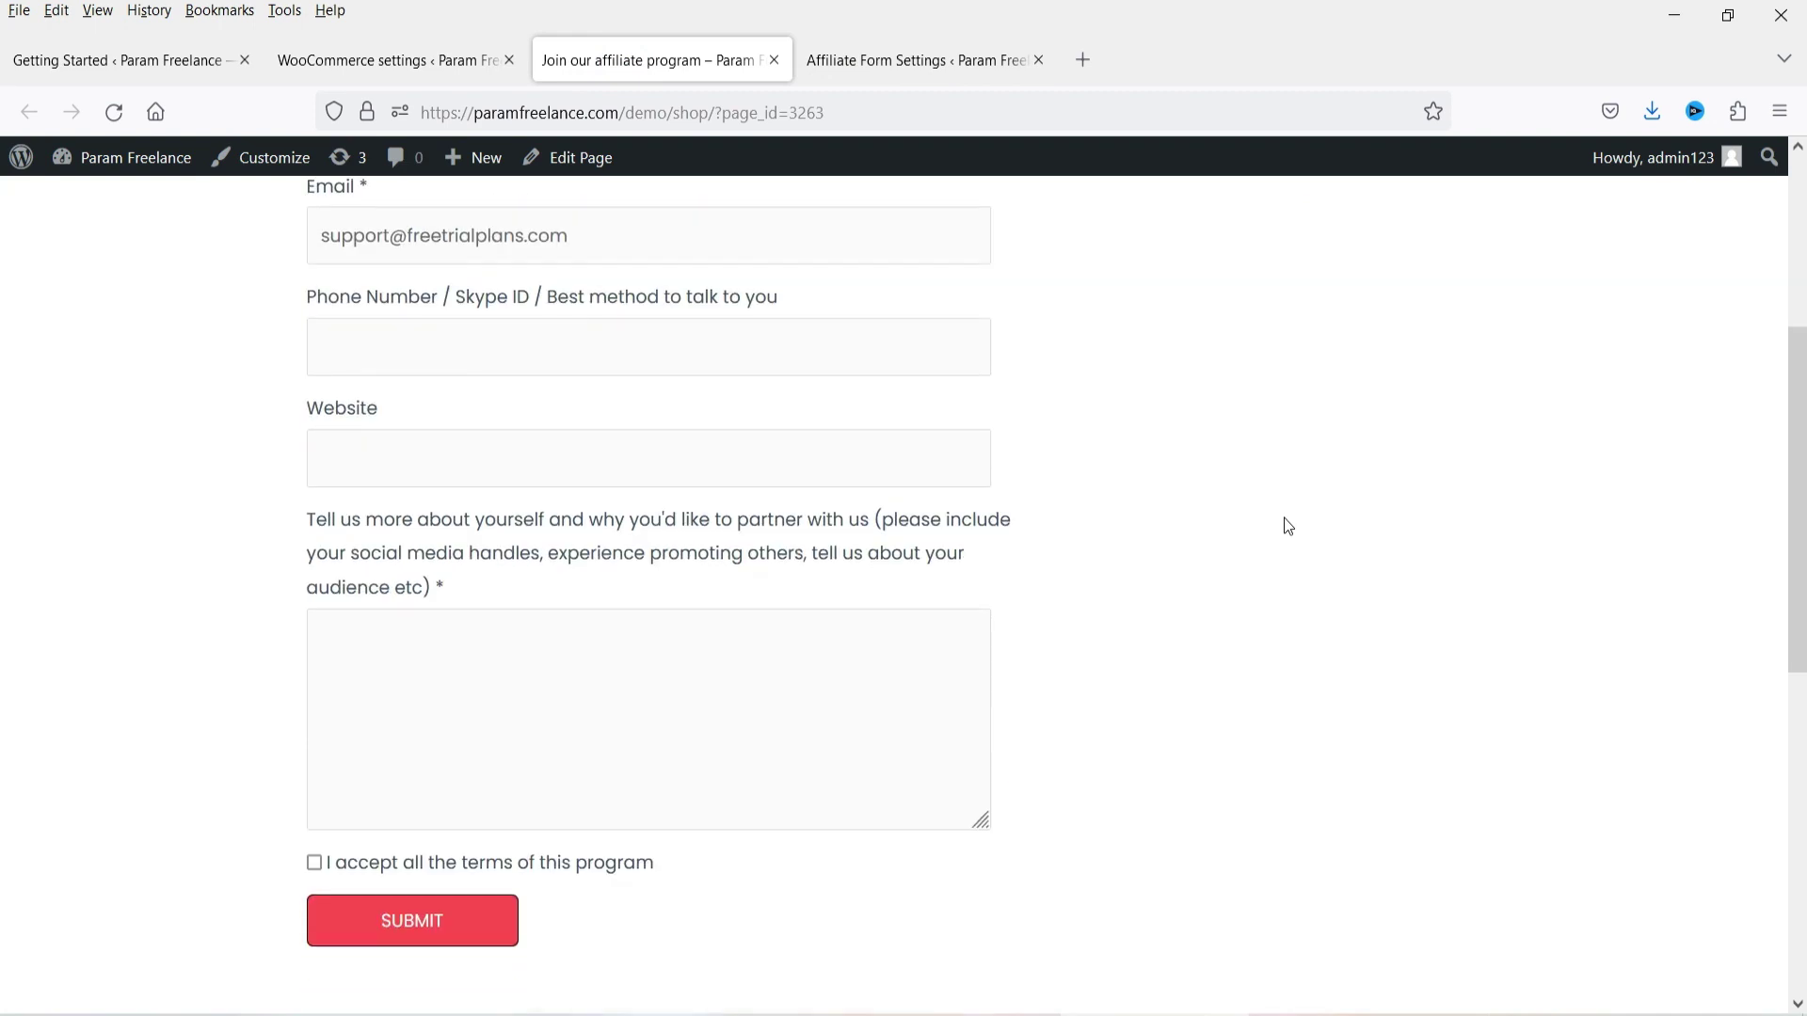
scroll(1283, 517, "down", 3)
scroll(1283, 518, "up", 7)
Step: Toggle the Last Name and Phone Number Show options off and back on, then return to Getting Started
left_click(913, 60)
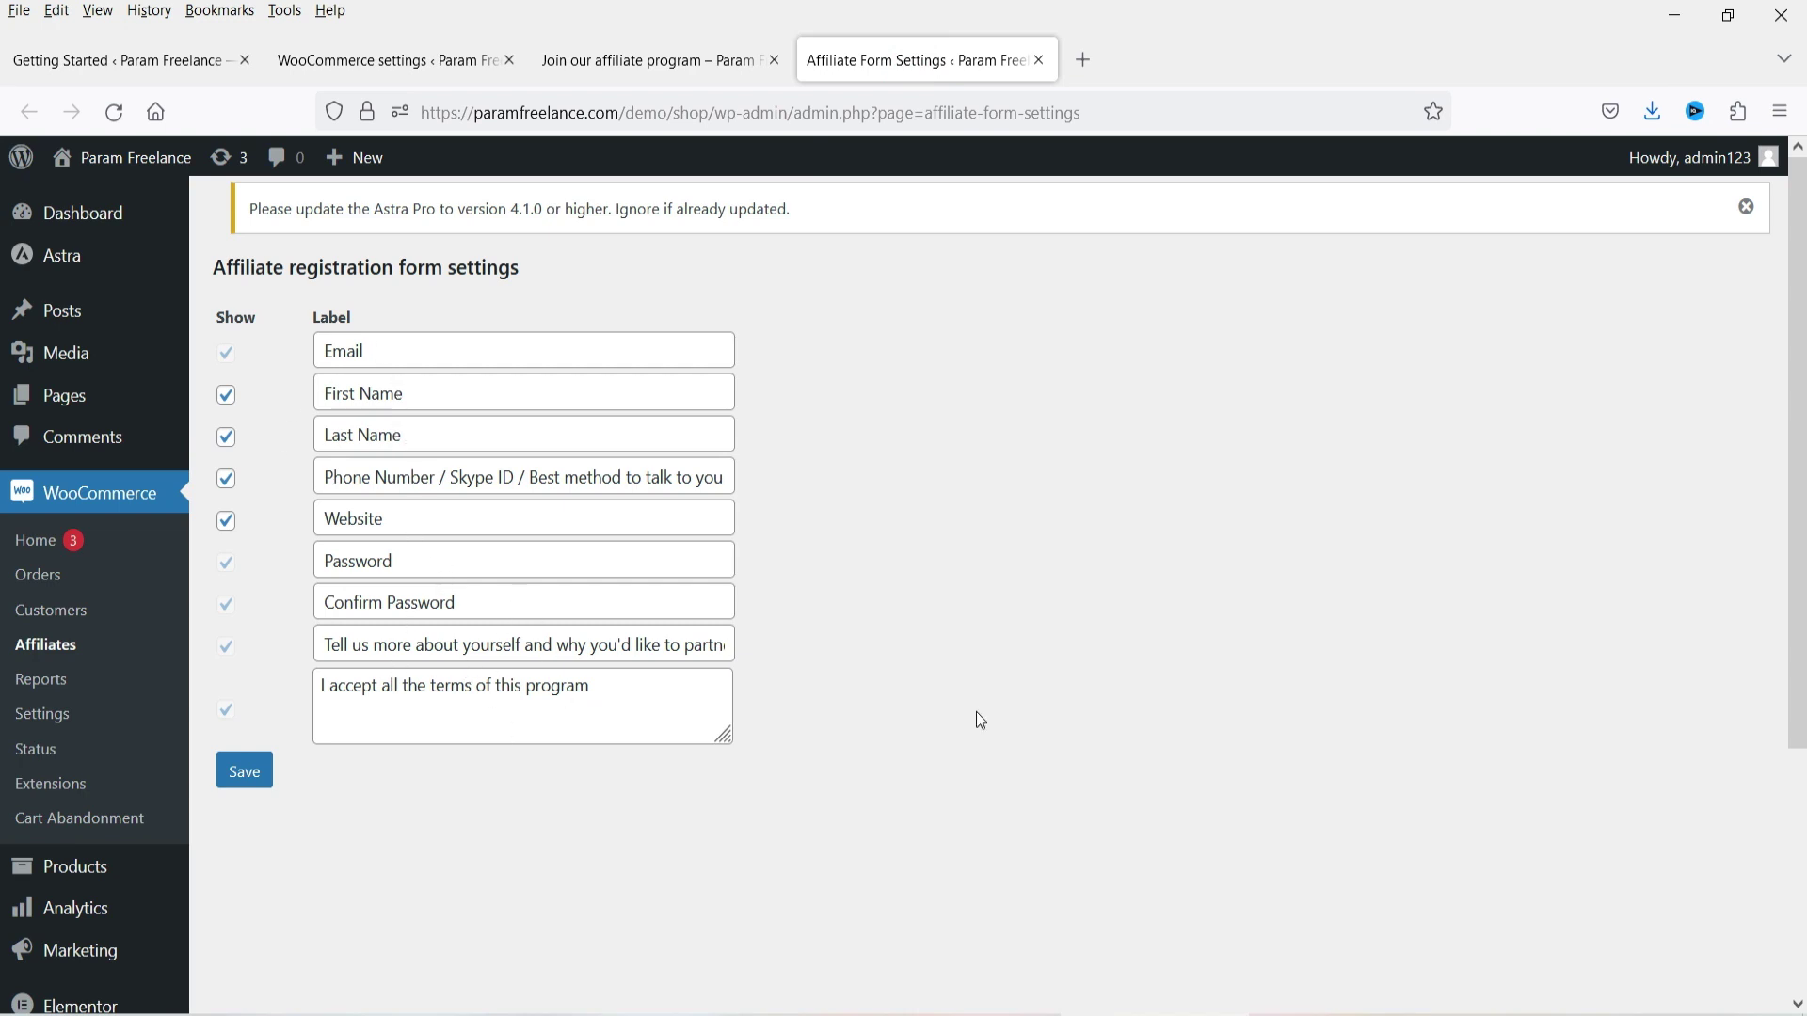
left_click(226, 437)
left_click(226, 437)
left_click(226, 480)
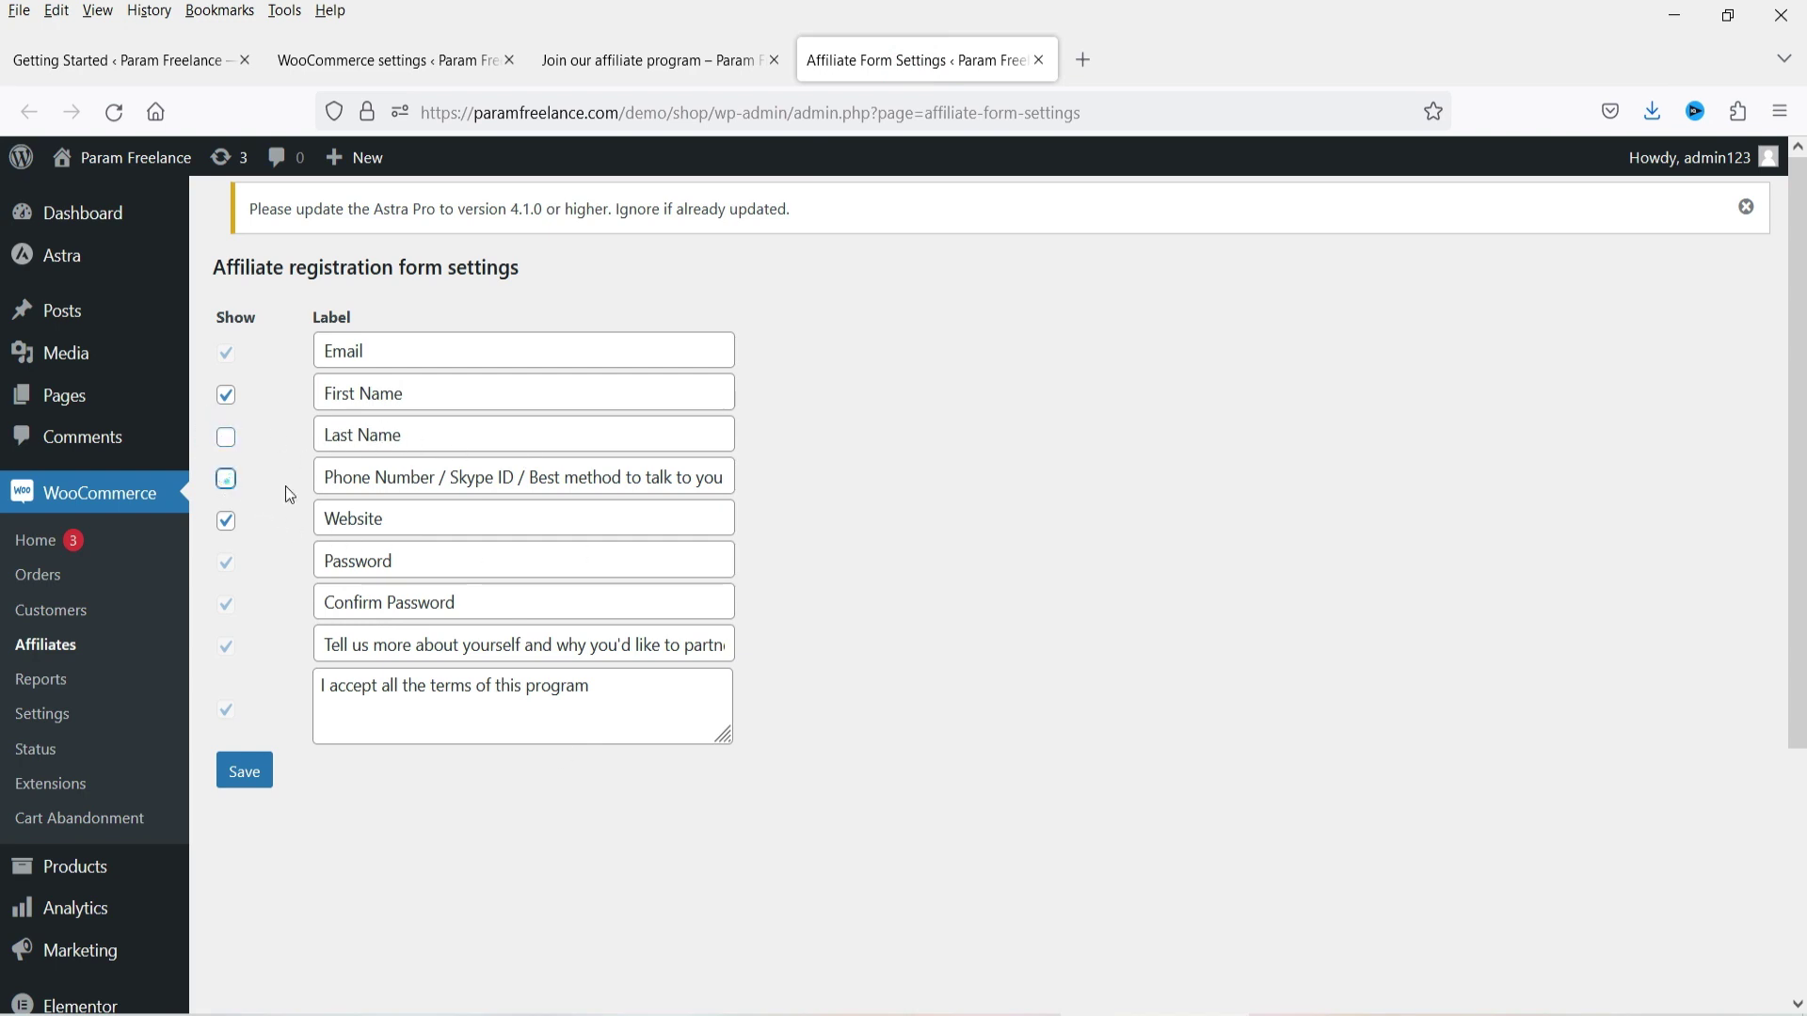
left_click(226, 480)
left_click(225, 436)
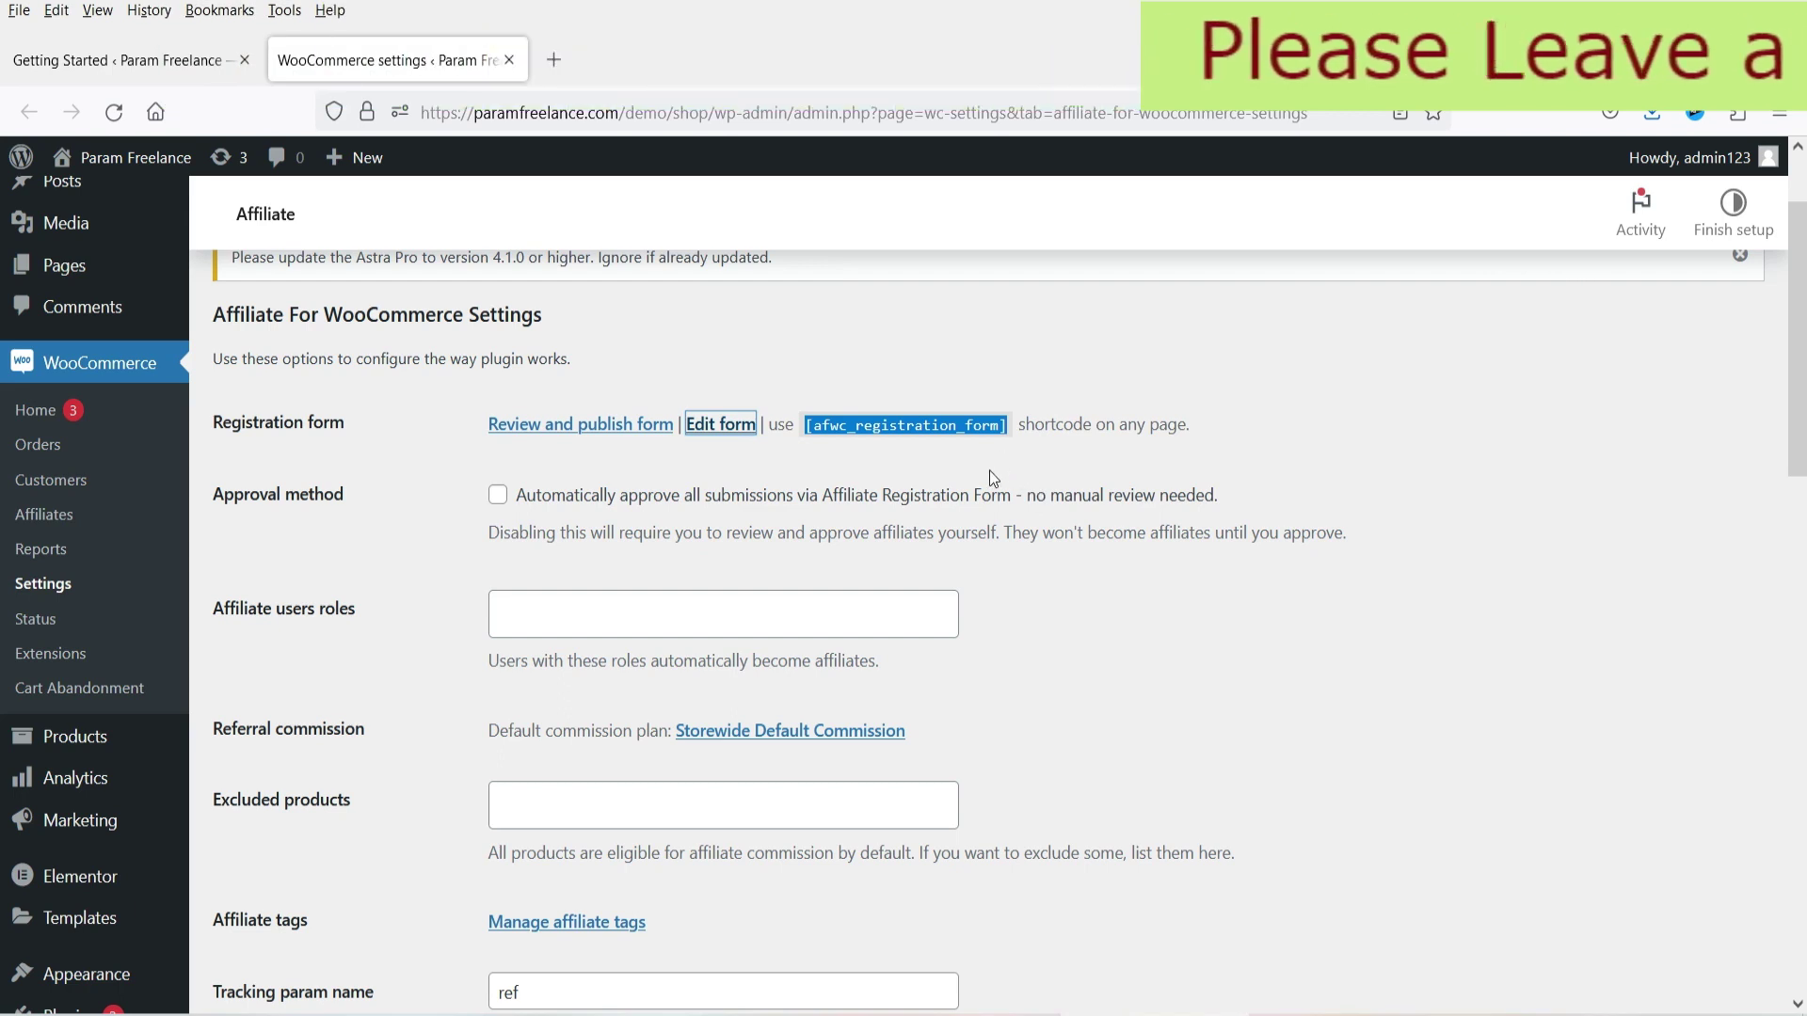
left_click(58, 58)
Step: Open the Demo page from All Pages in the Elementor editor
mouse_move(80, 398)
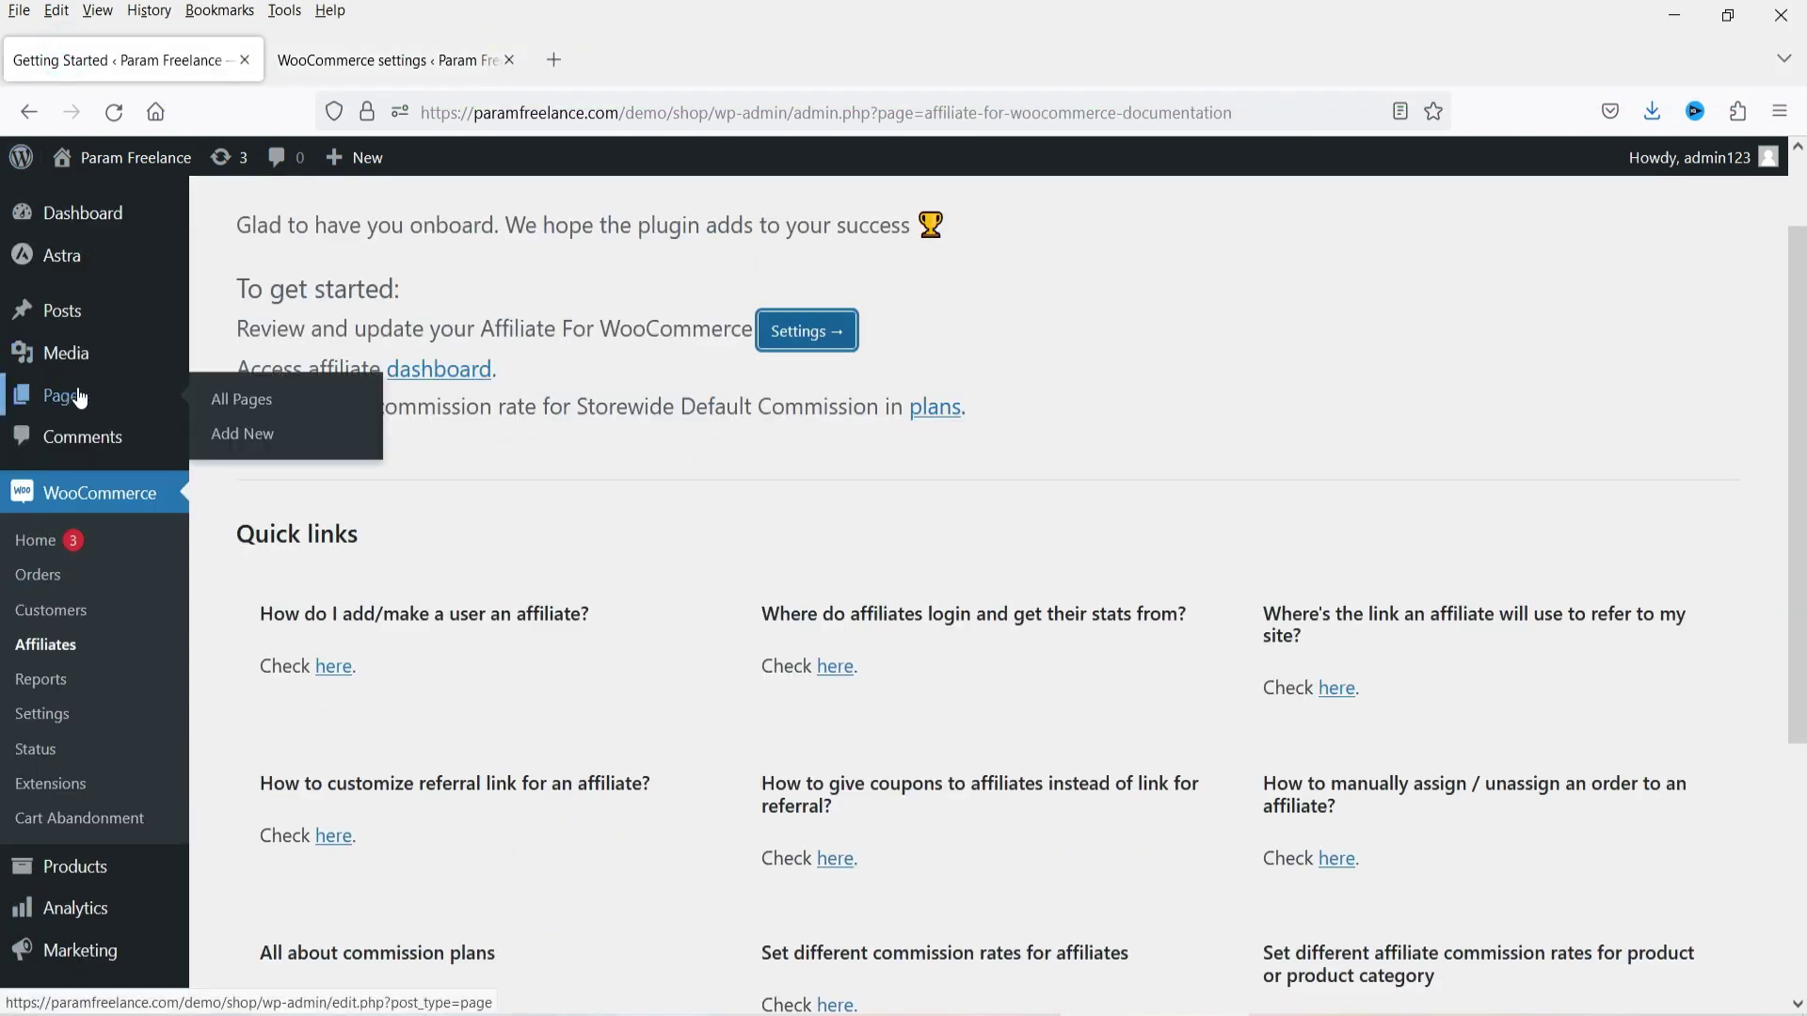
left_click(218, 401)
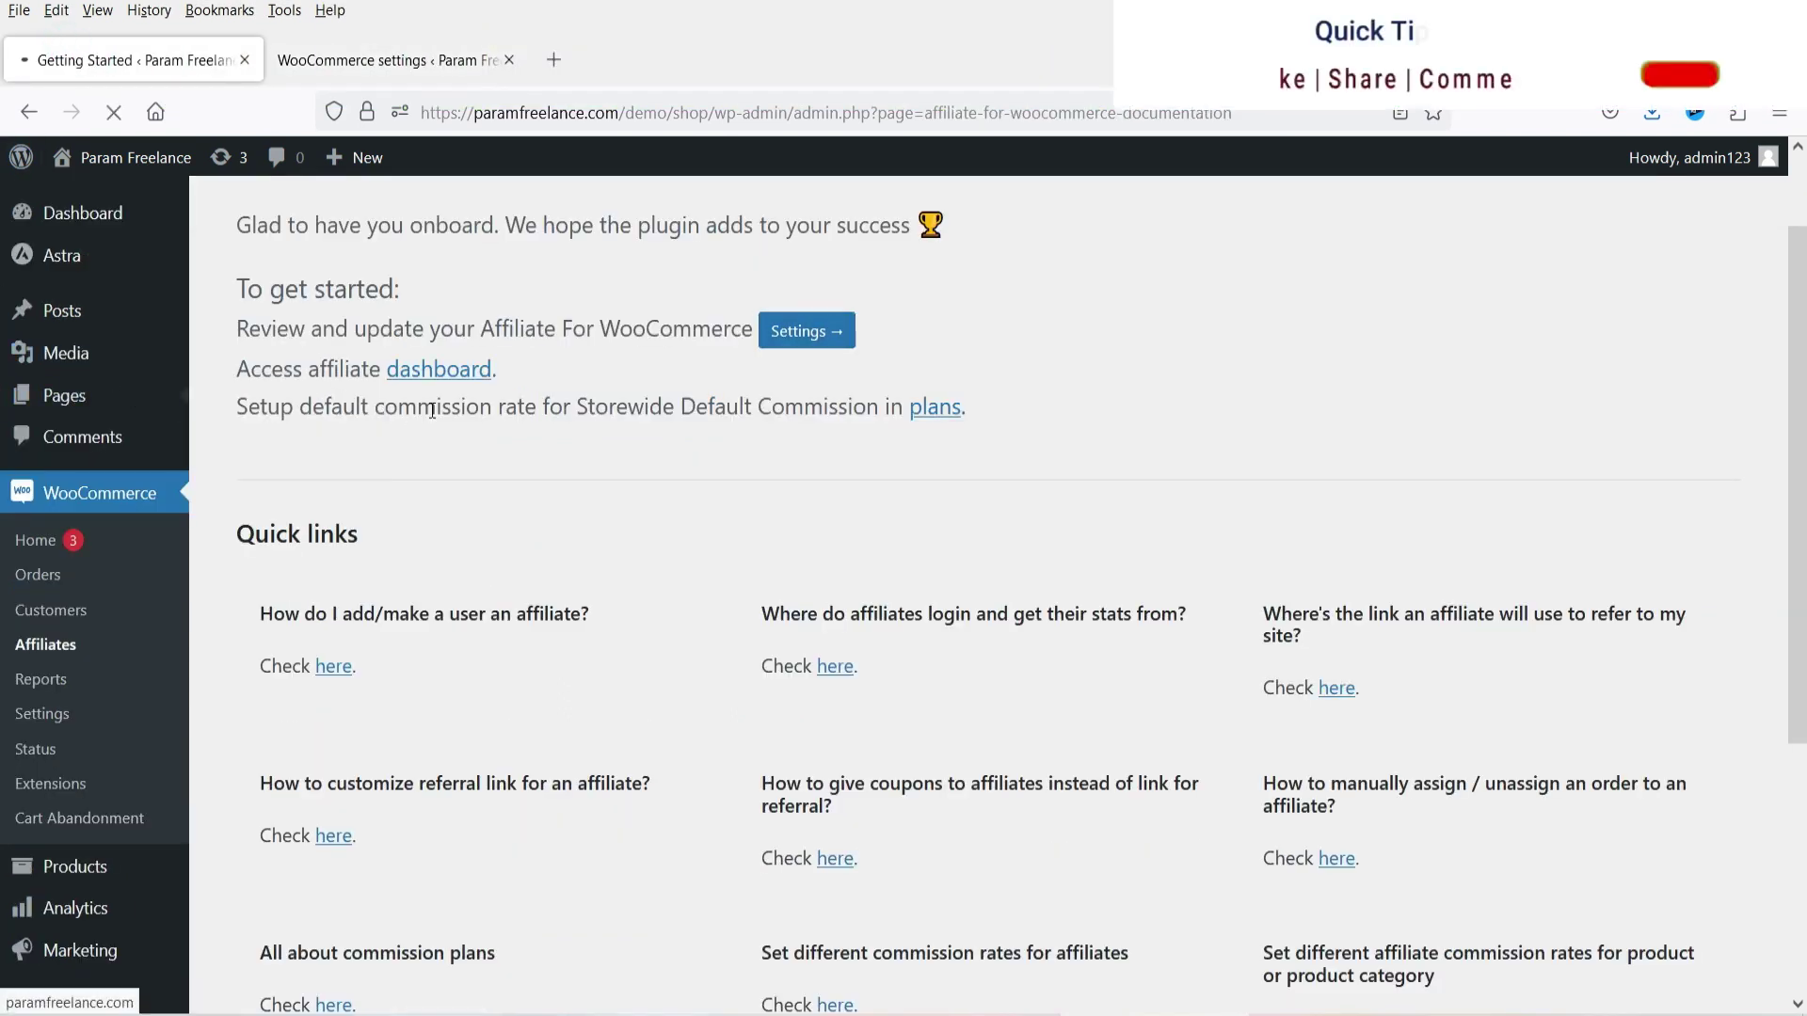
scroll(602, 544, "down", 5)
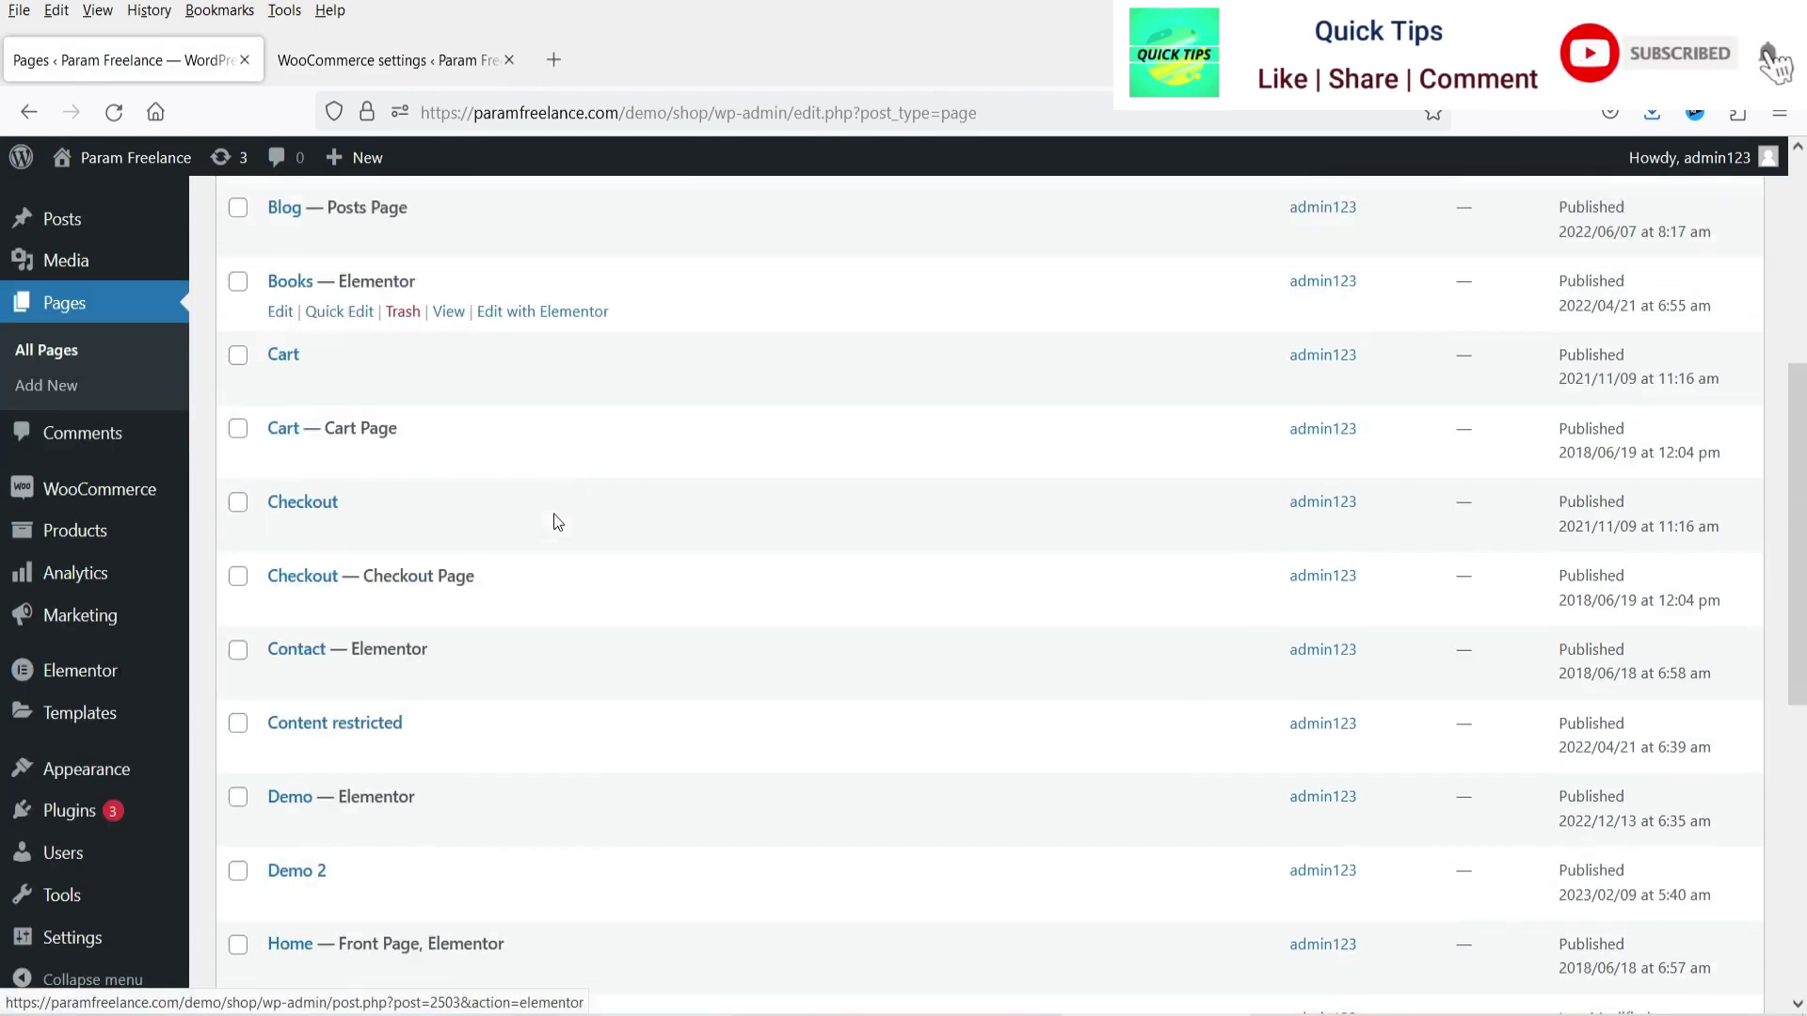
scroll(558, 524, "down", 5)
left_click(546, 405)
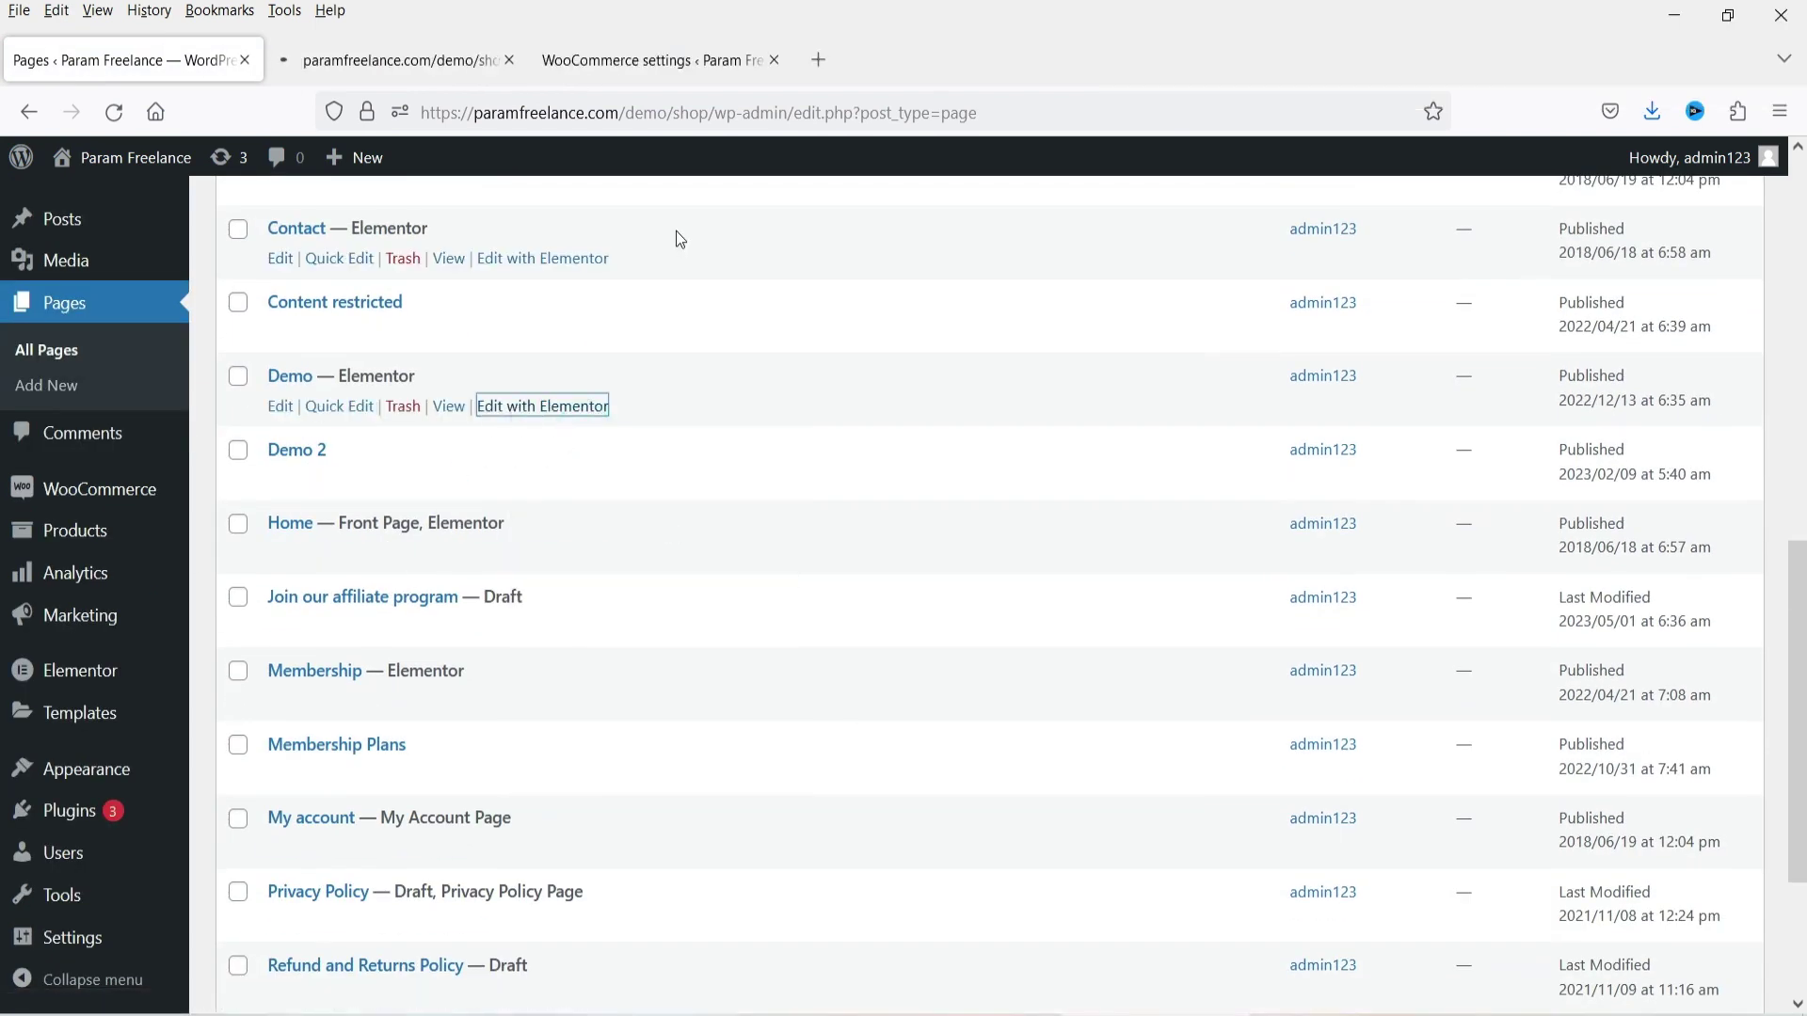
left_click(388, 60)
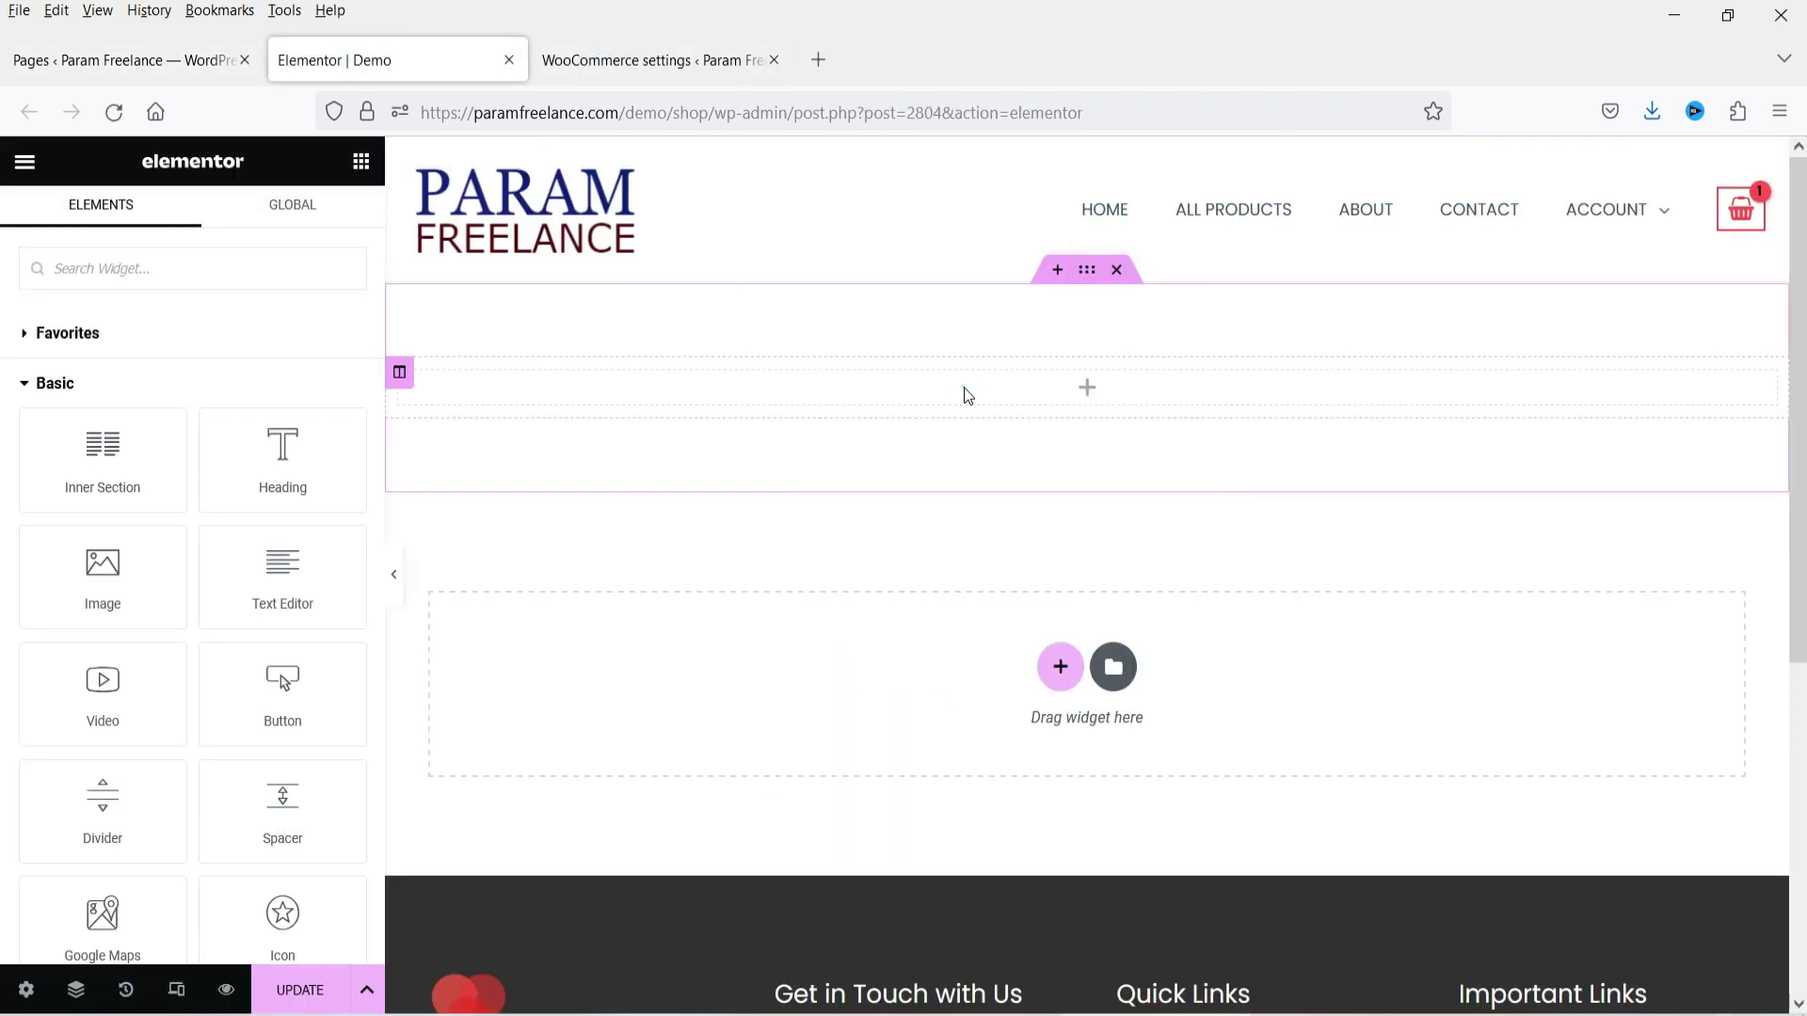
Step: Add a Shortcode widget containing [afwc_registration_form] to the Demo page and save it
right_click(960, 386)
left_click(528, 387)
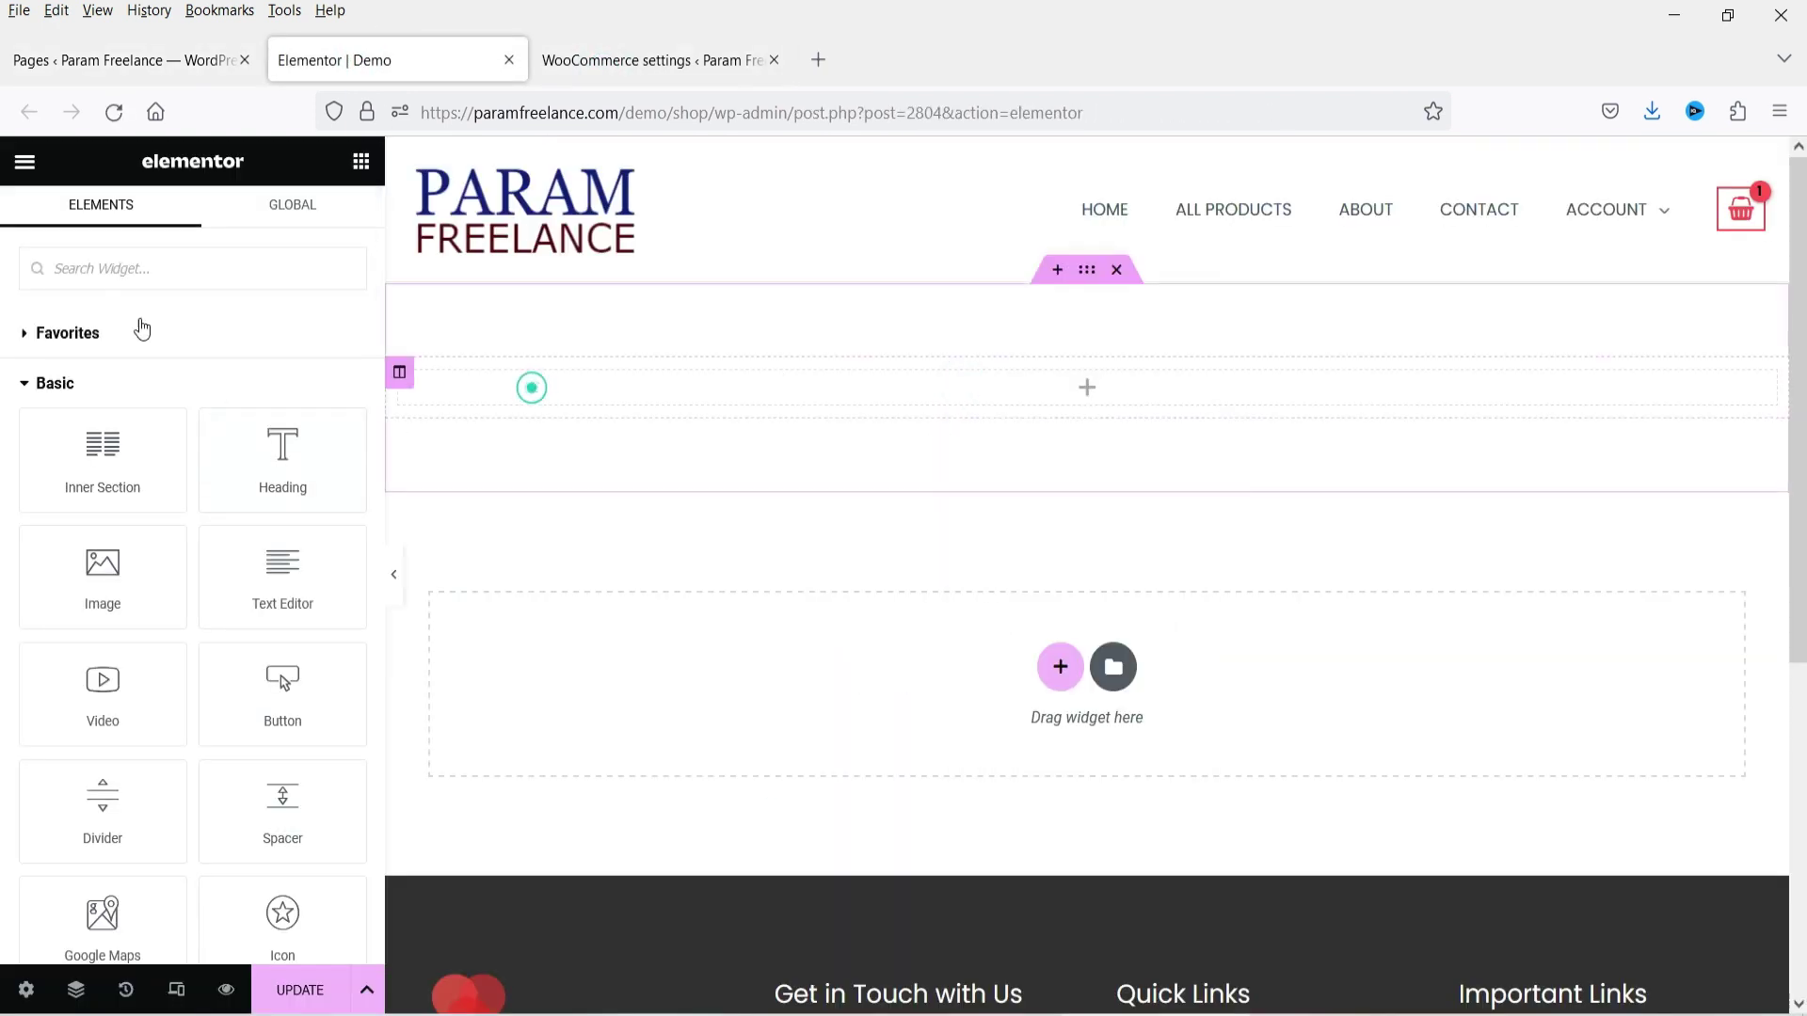
left_click(84, 270)
type("short")
left_click_drag(100, 348, 585, 388)
left_click(119, 450)
key("ctrl+v")
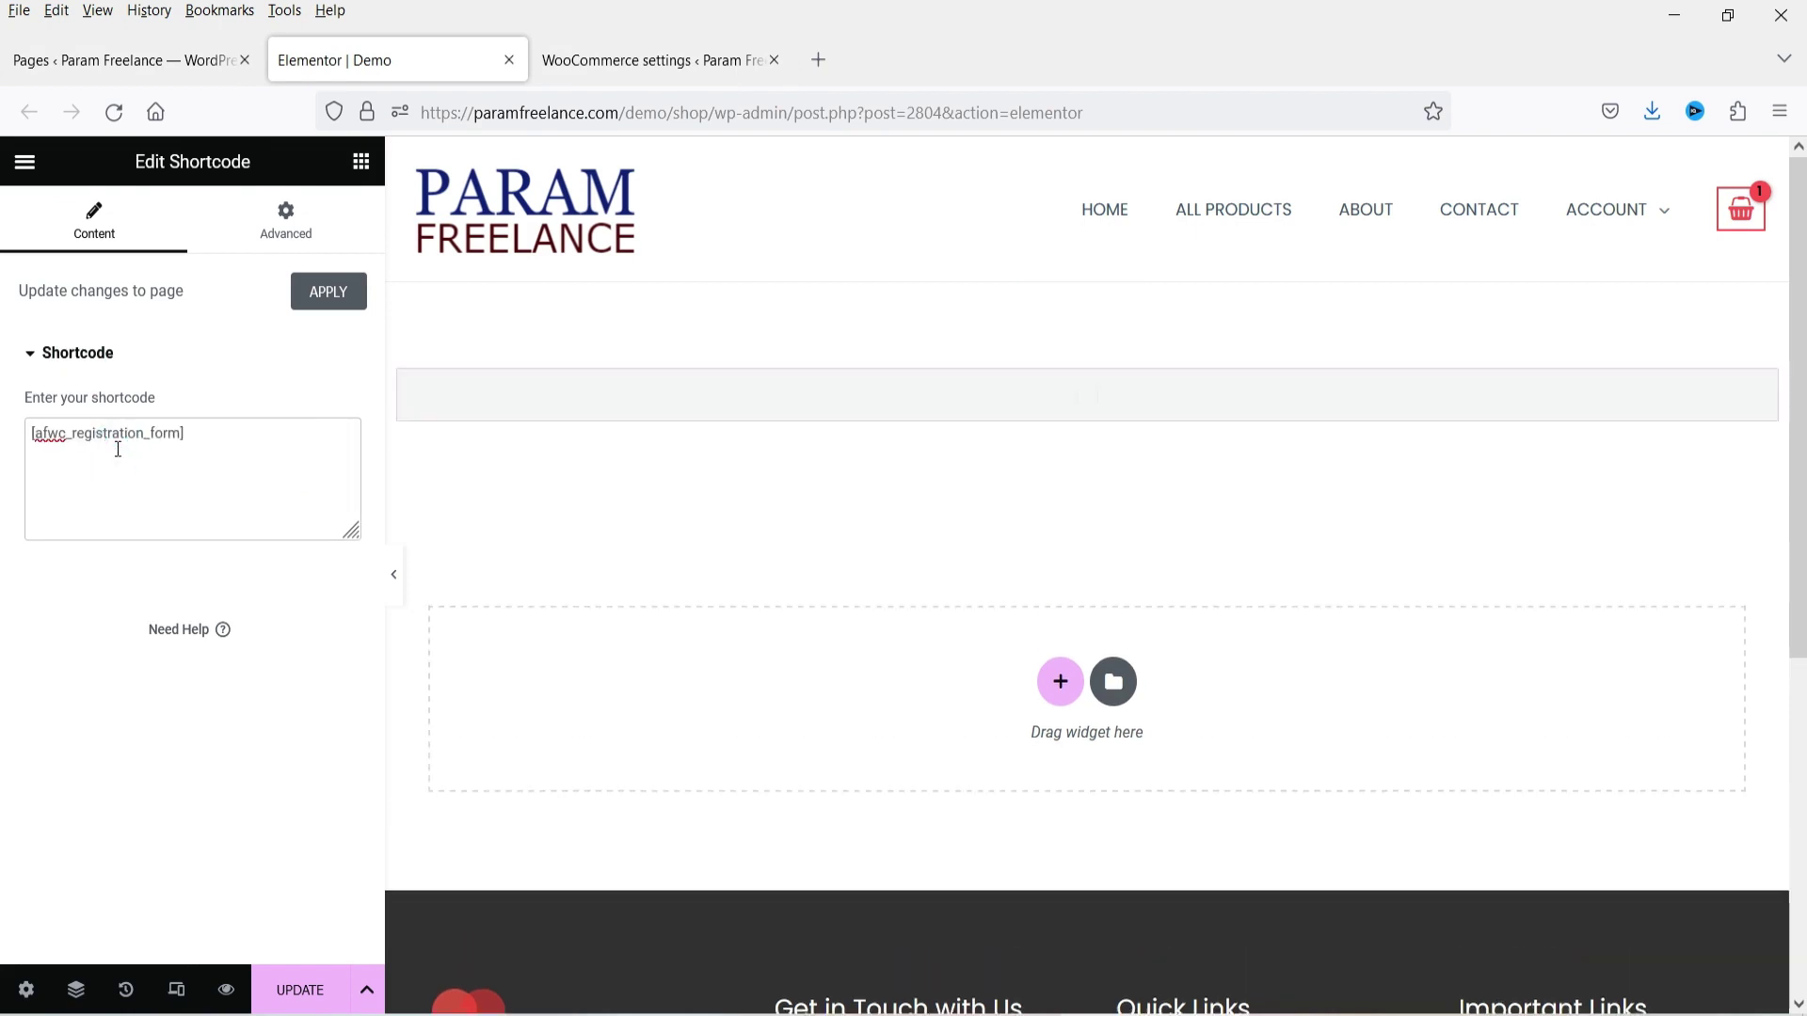
scroll(714, 480, "down", 4)
scroll(1061, 689, "up", 4)
left_click(1082, 151)
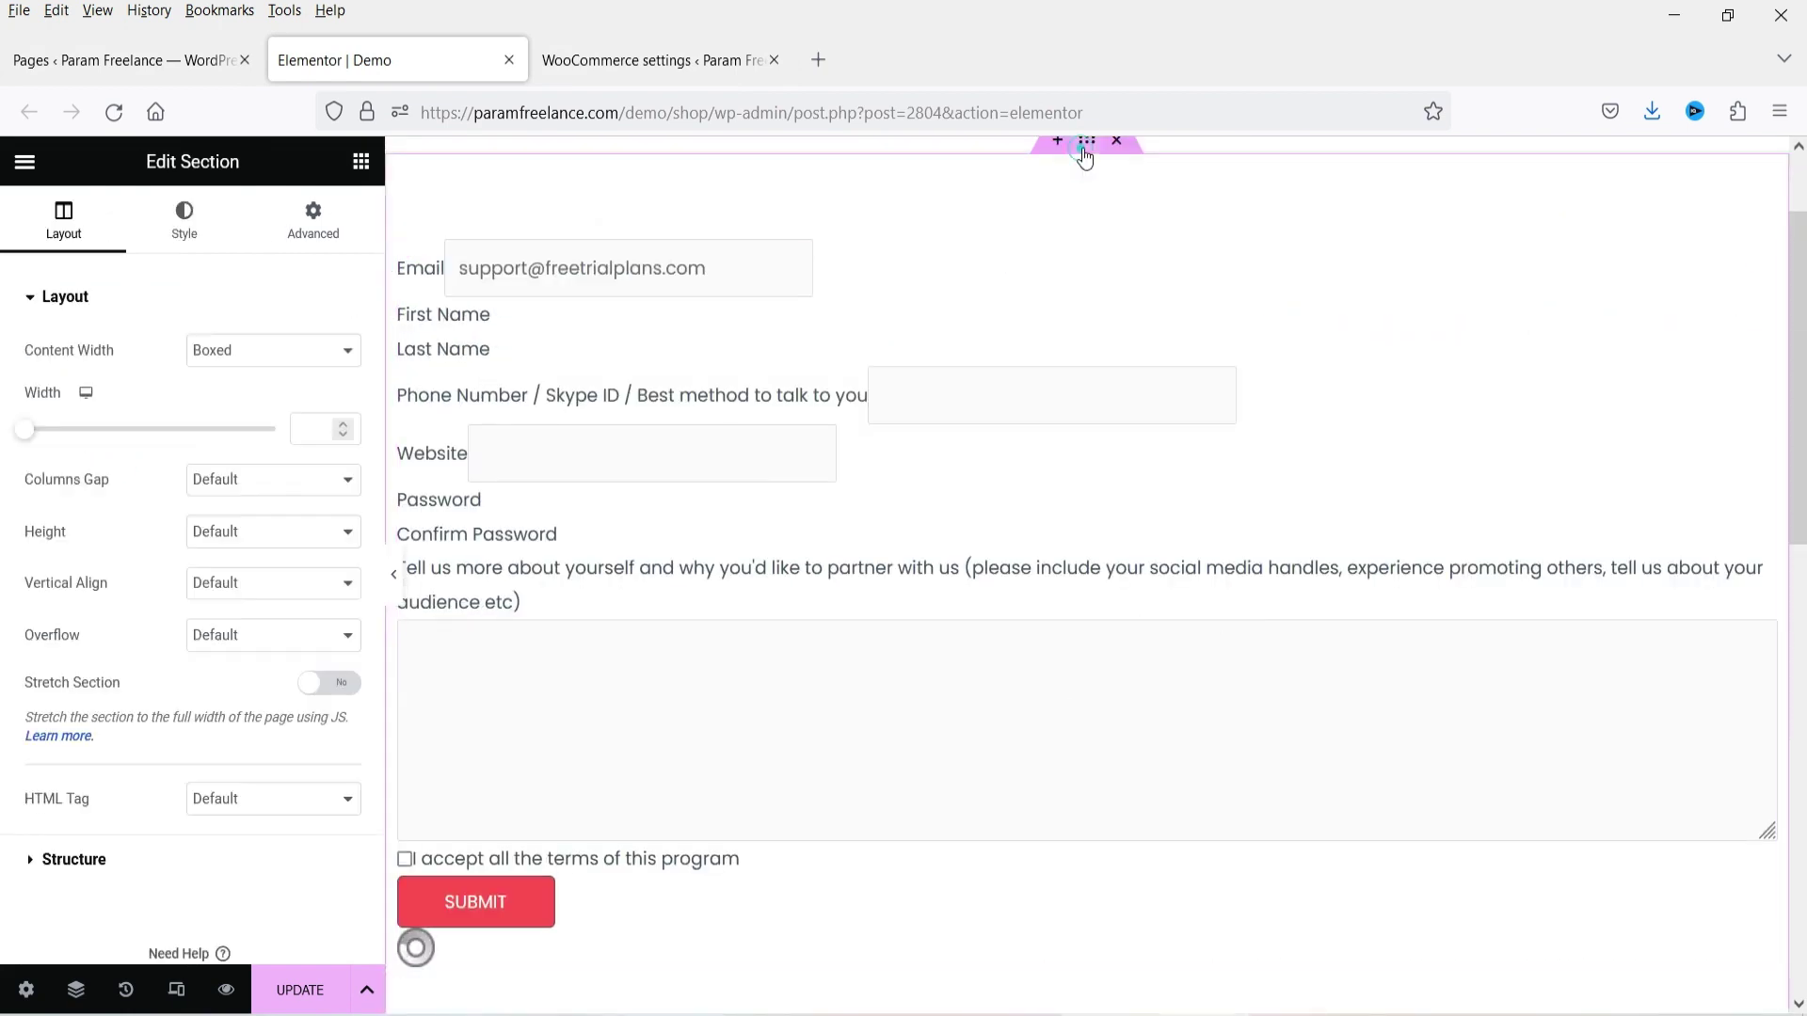
key("ctrl+s")
Step: View the live Demo page showing the registration form, then return to Affiliate settings
left_click(24, 161)
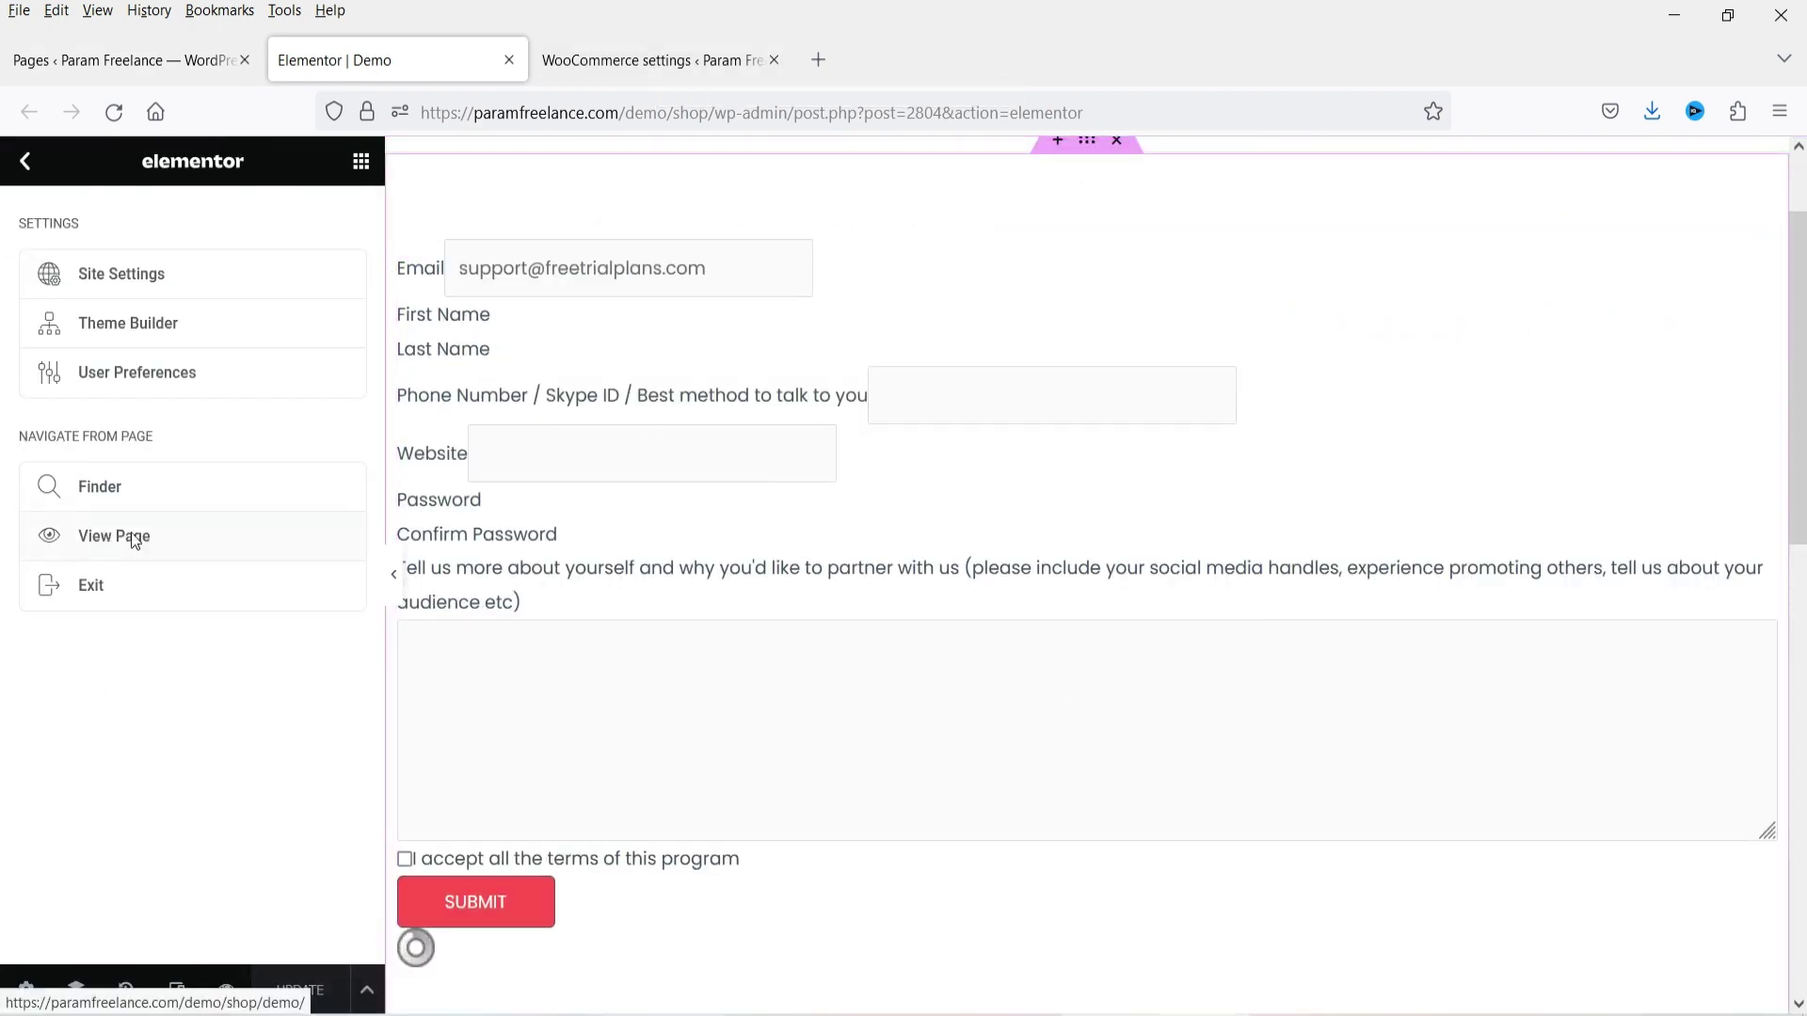
left_click(114, 535)
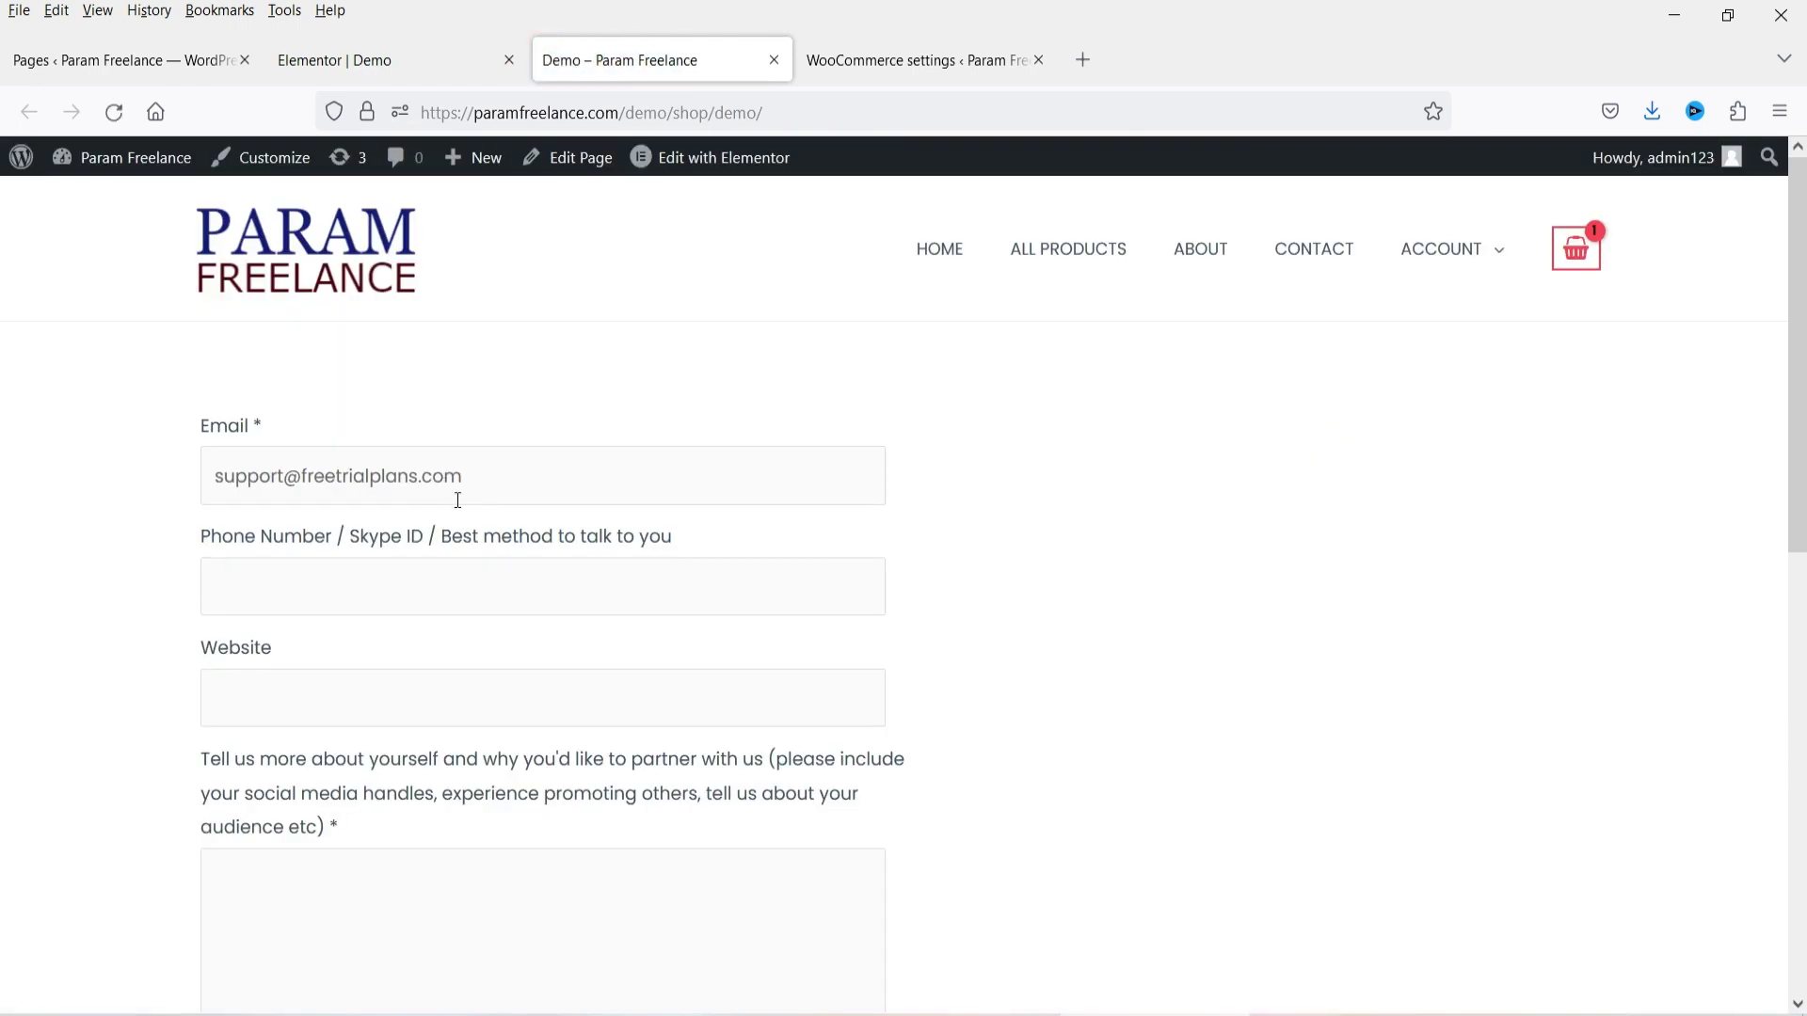
scroll(458, 500, "down", 3)
scroll(427, 454, "up", 3)
left_click(875, 60)
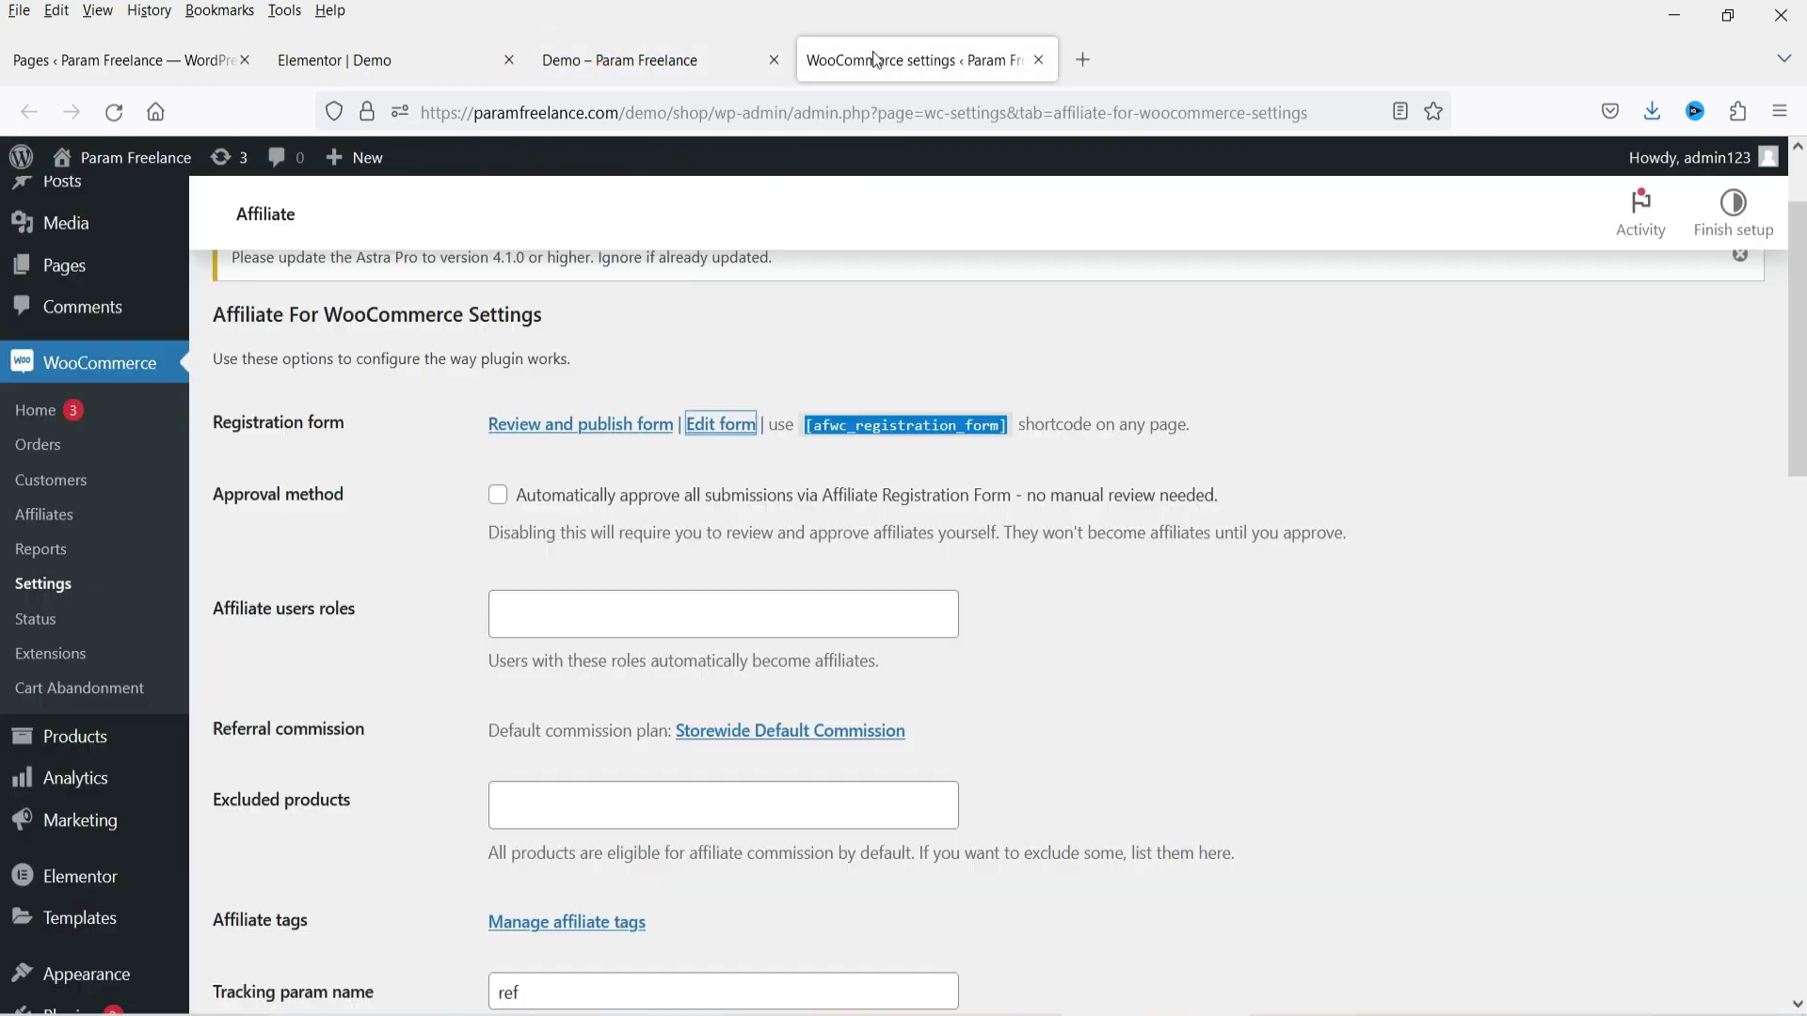
Step: Set Affiliate users roles to Subscriber only, removing Administrator
left_click(415, 546)
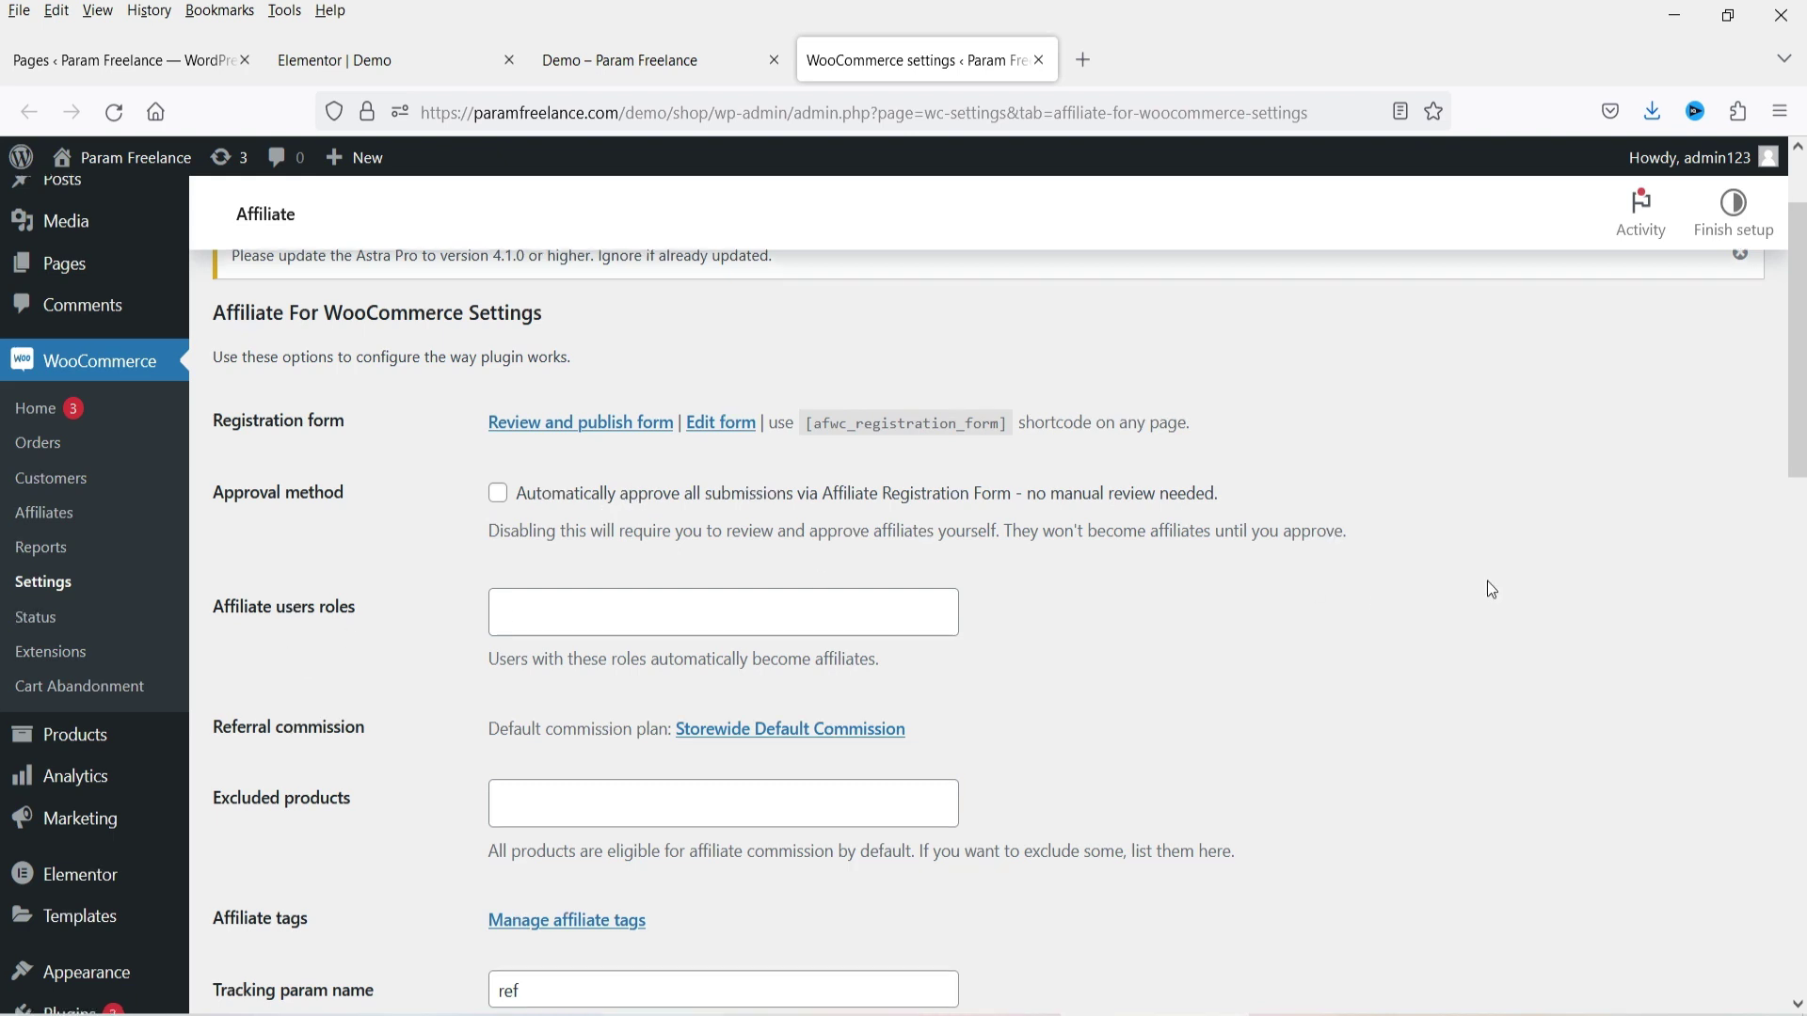
scroll(1492, 590, "down", 3)
left_click(617, 367)
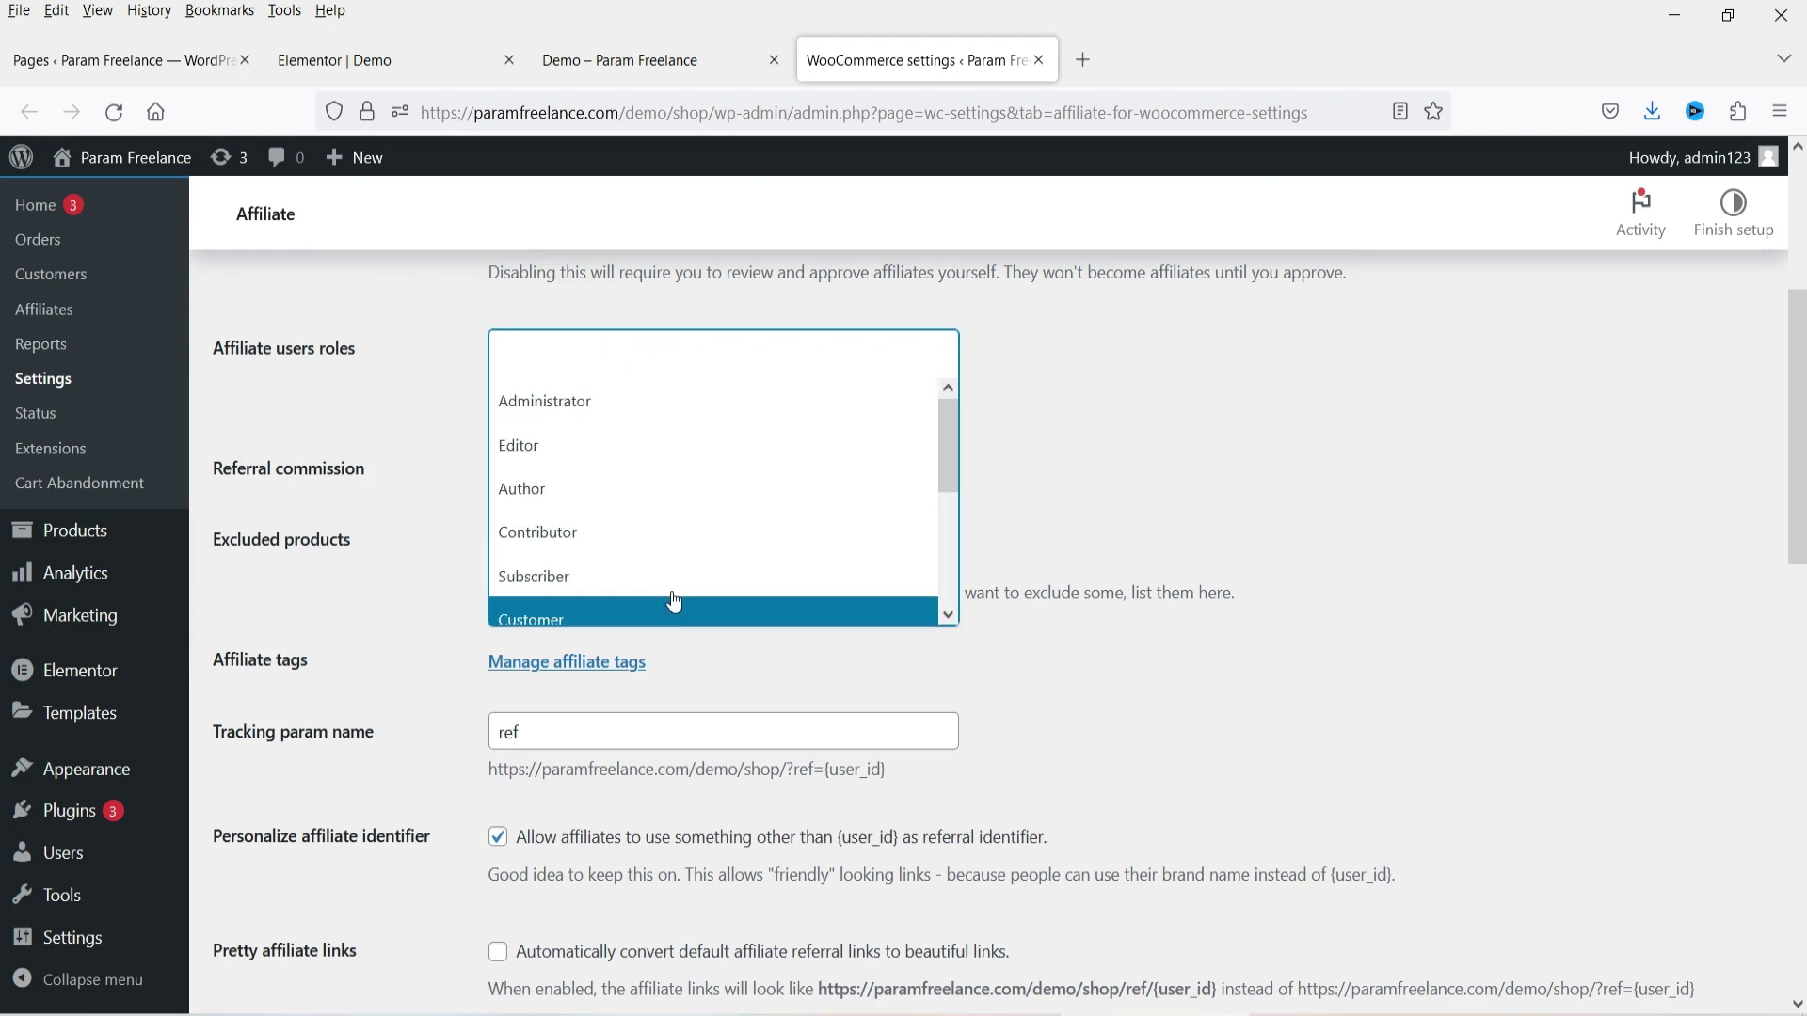
left_click(682, 419)
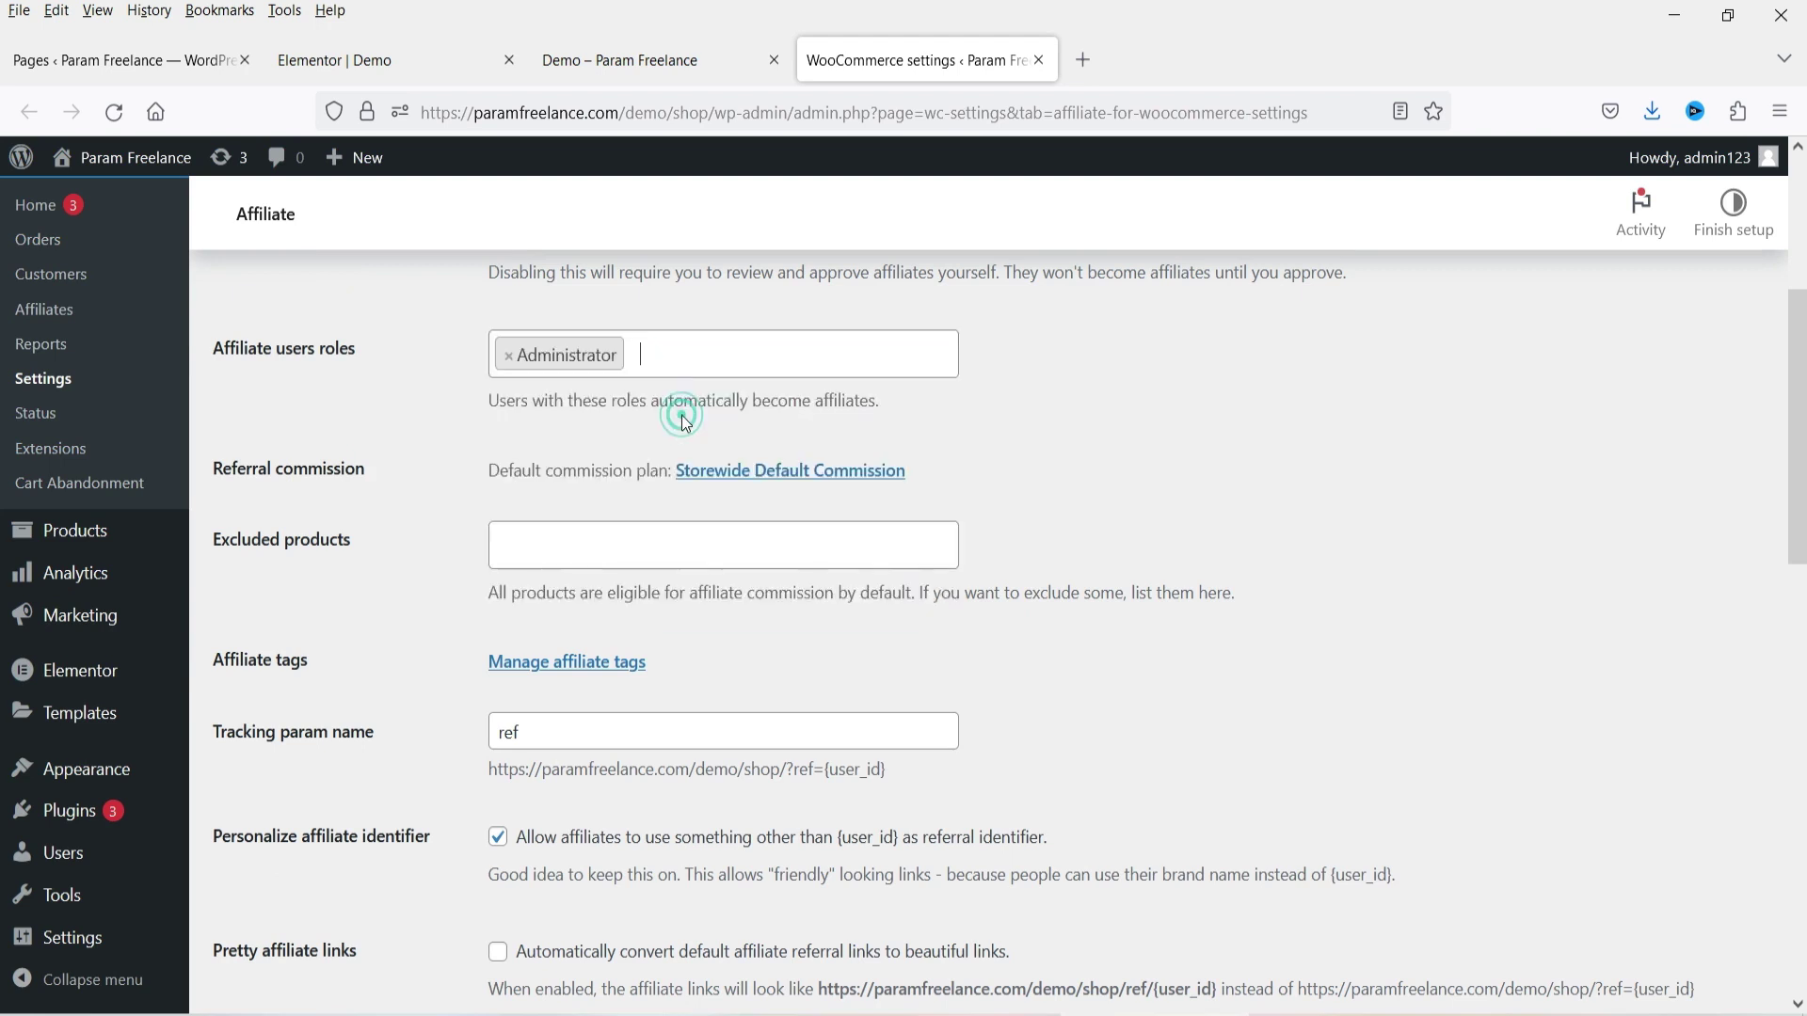
left_click(509, 358)
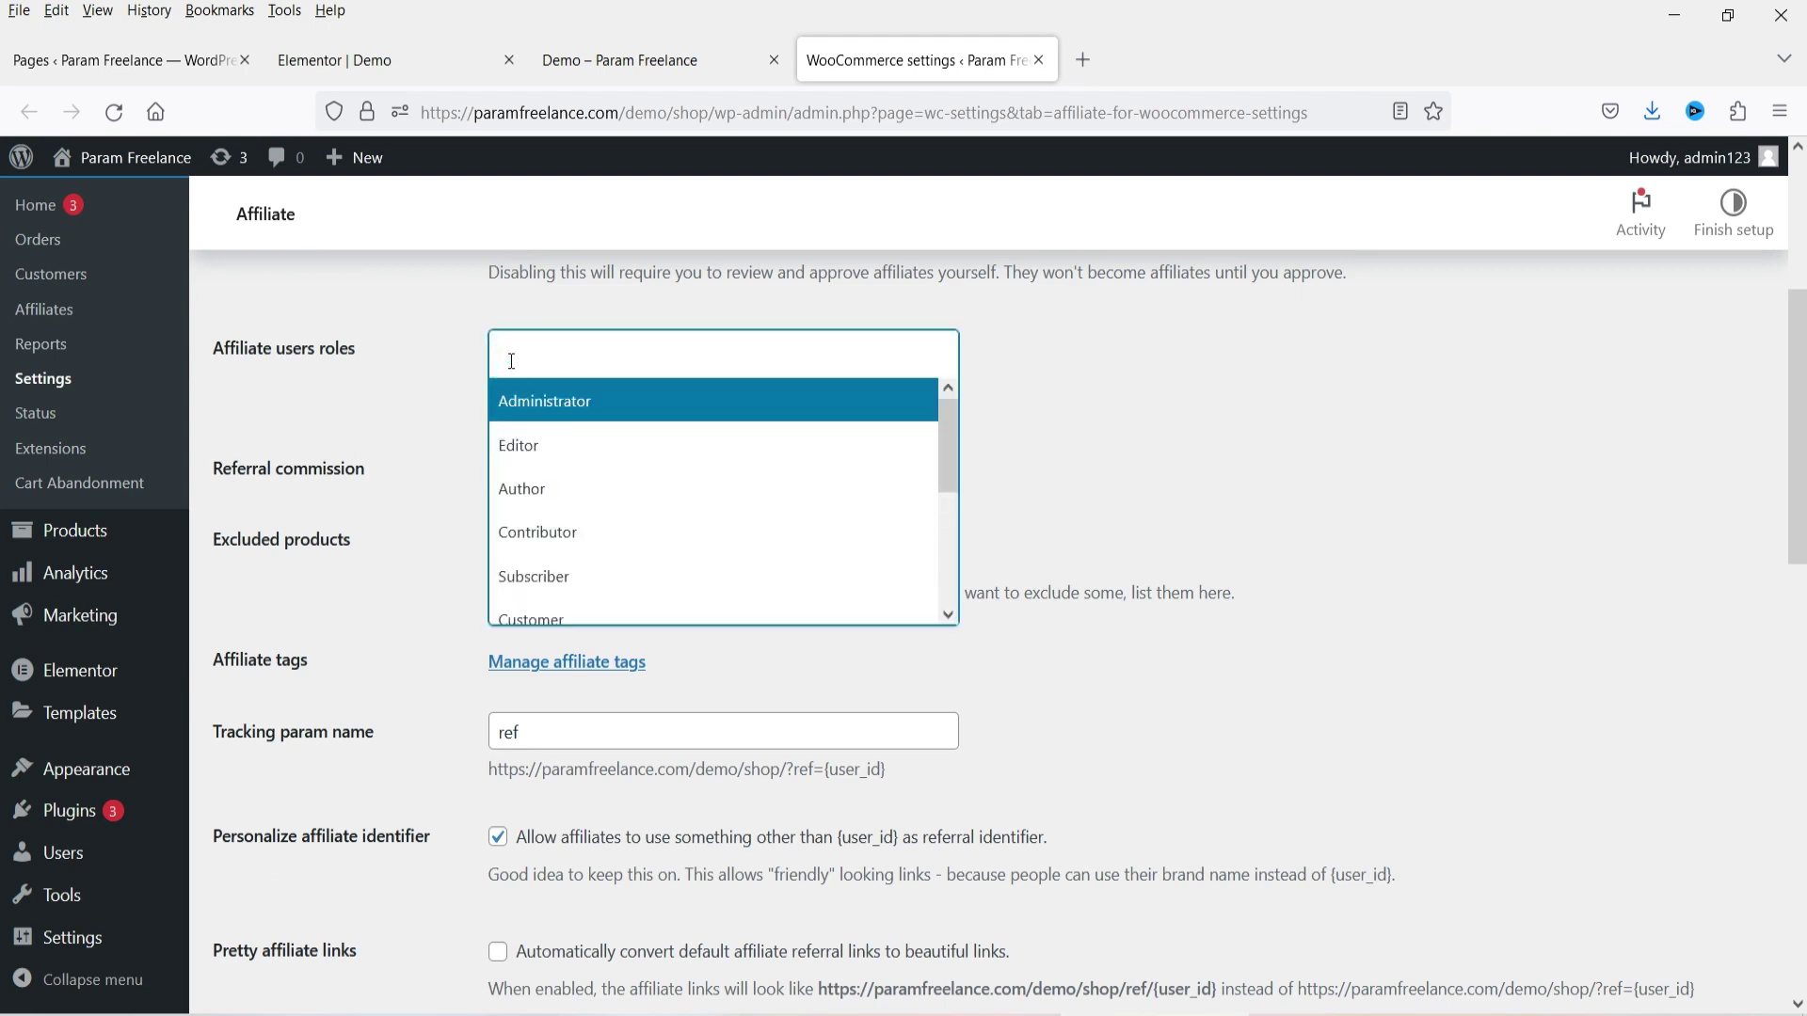
scroll(710, 456, "down", 3)
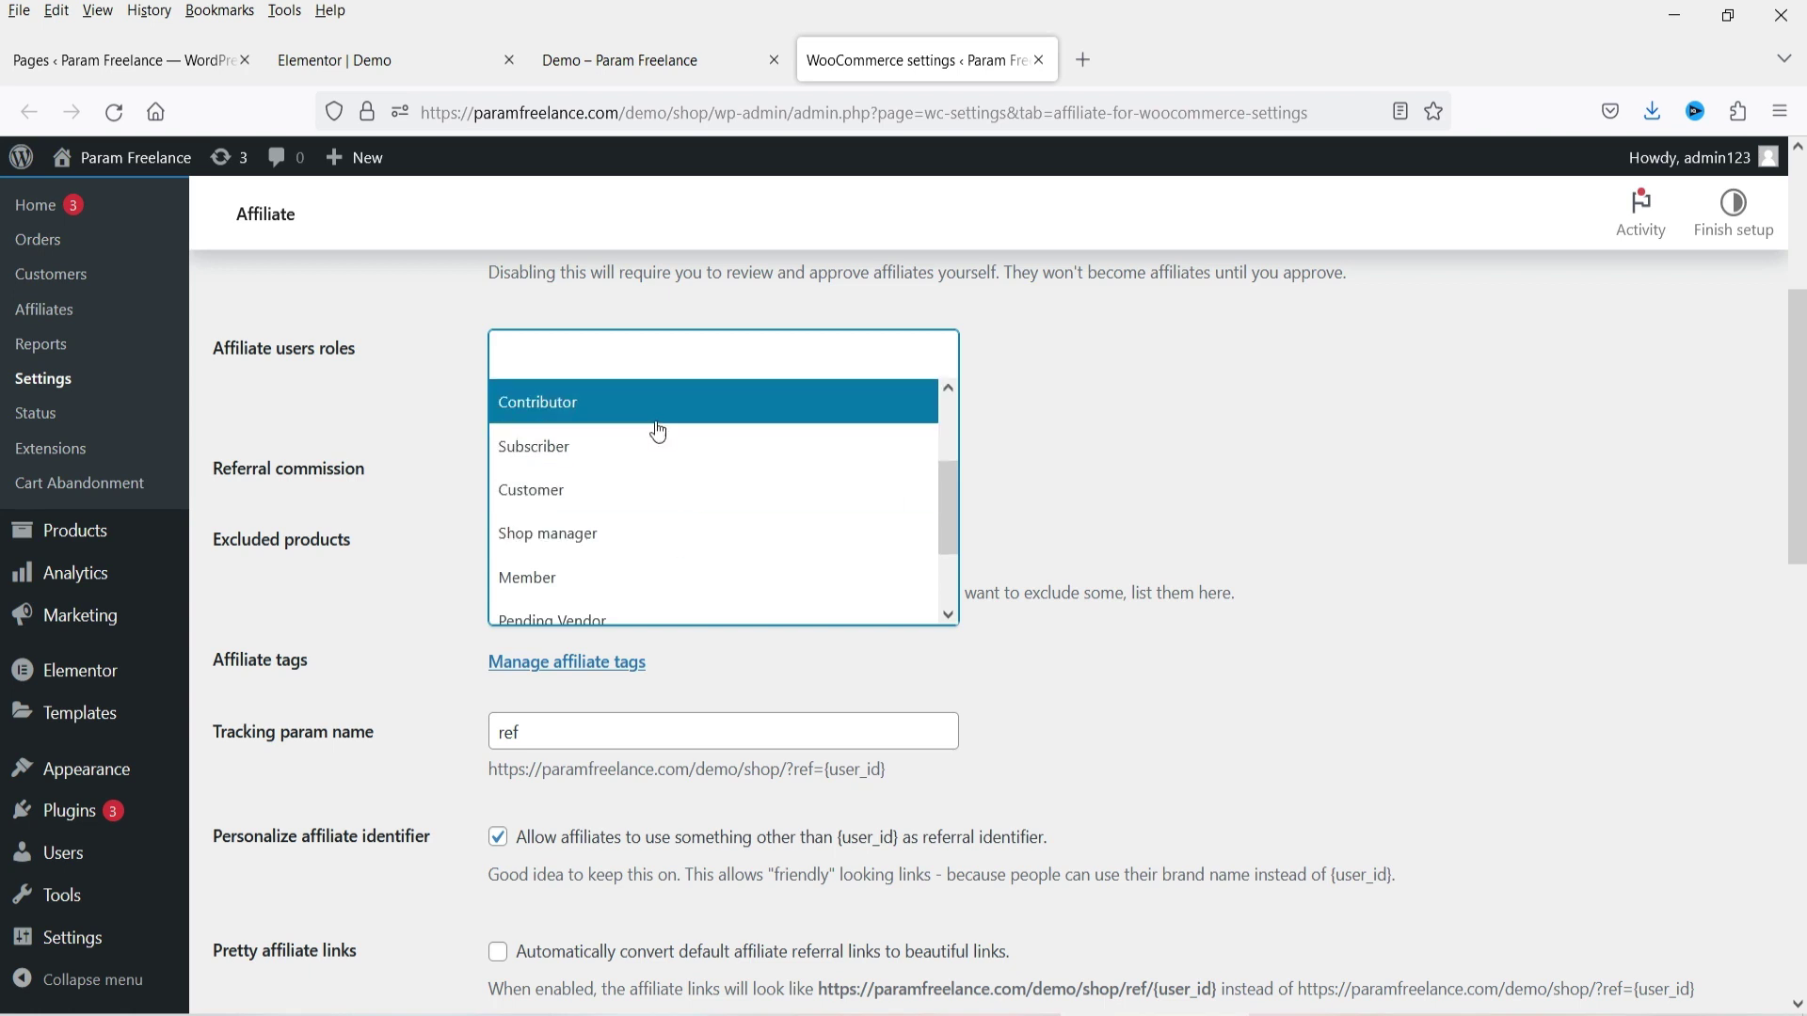
left_click(621, 446)
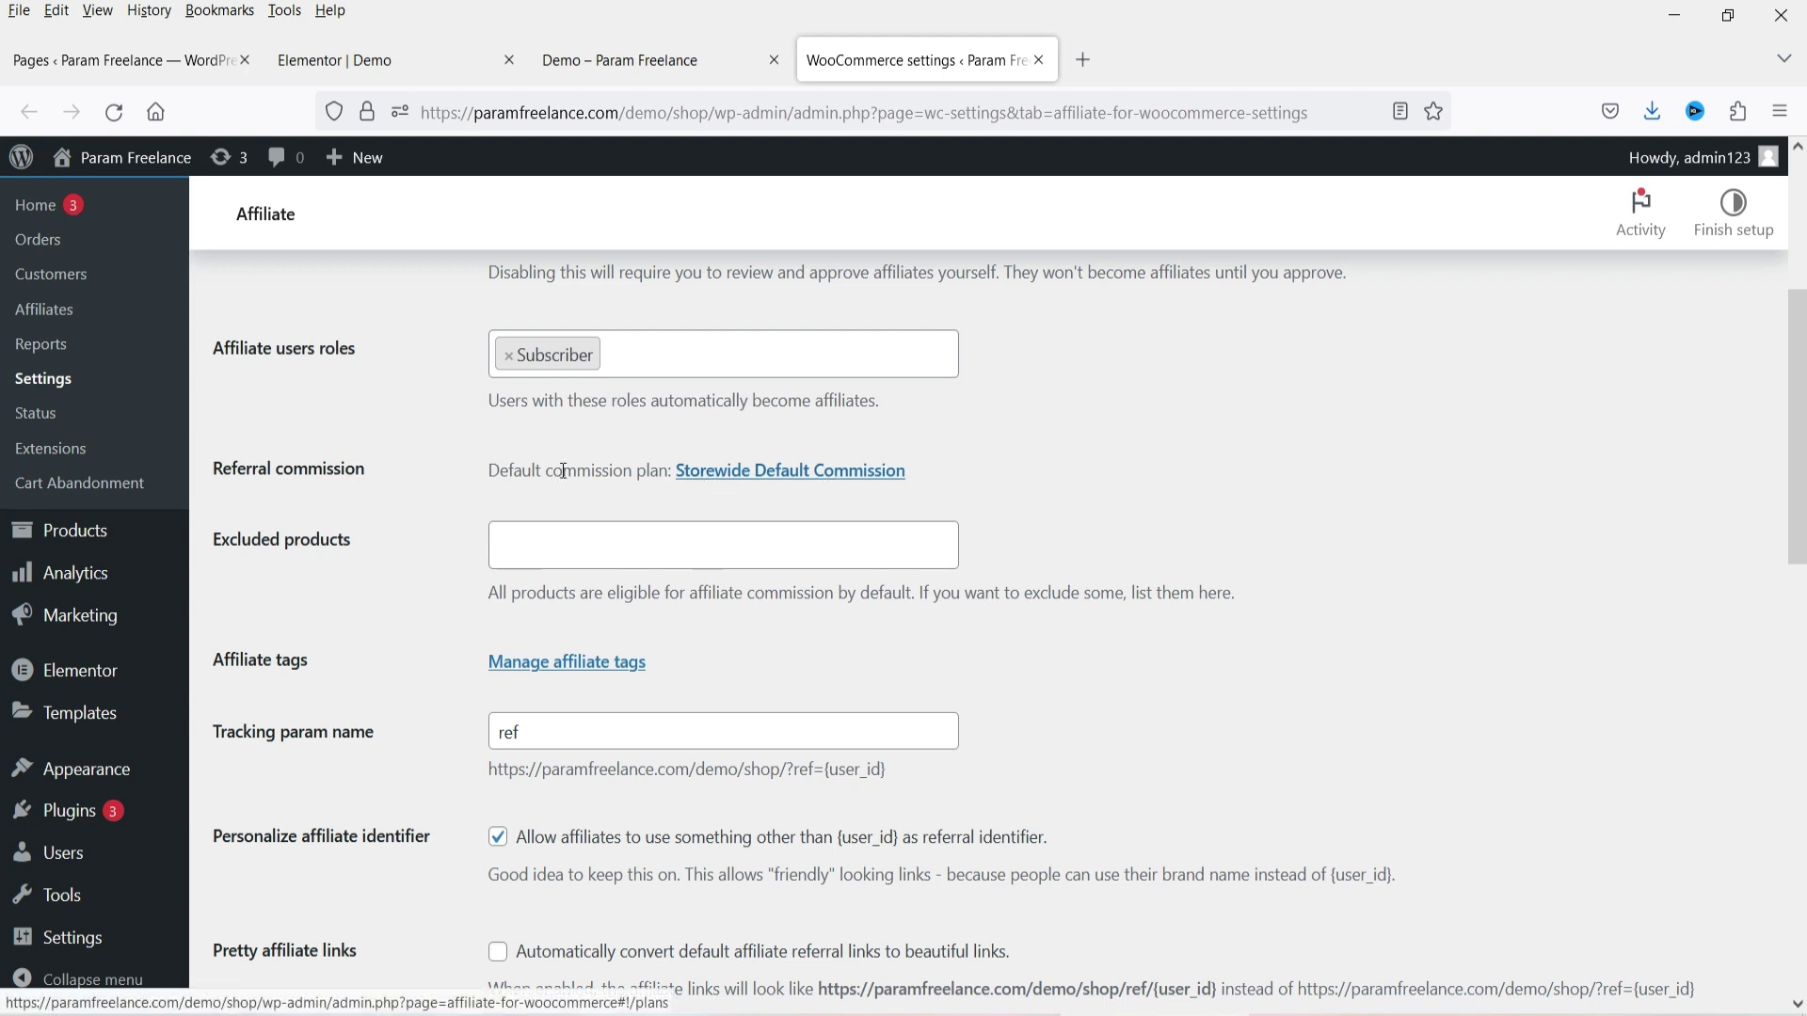
left_click(800, 474)
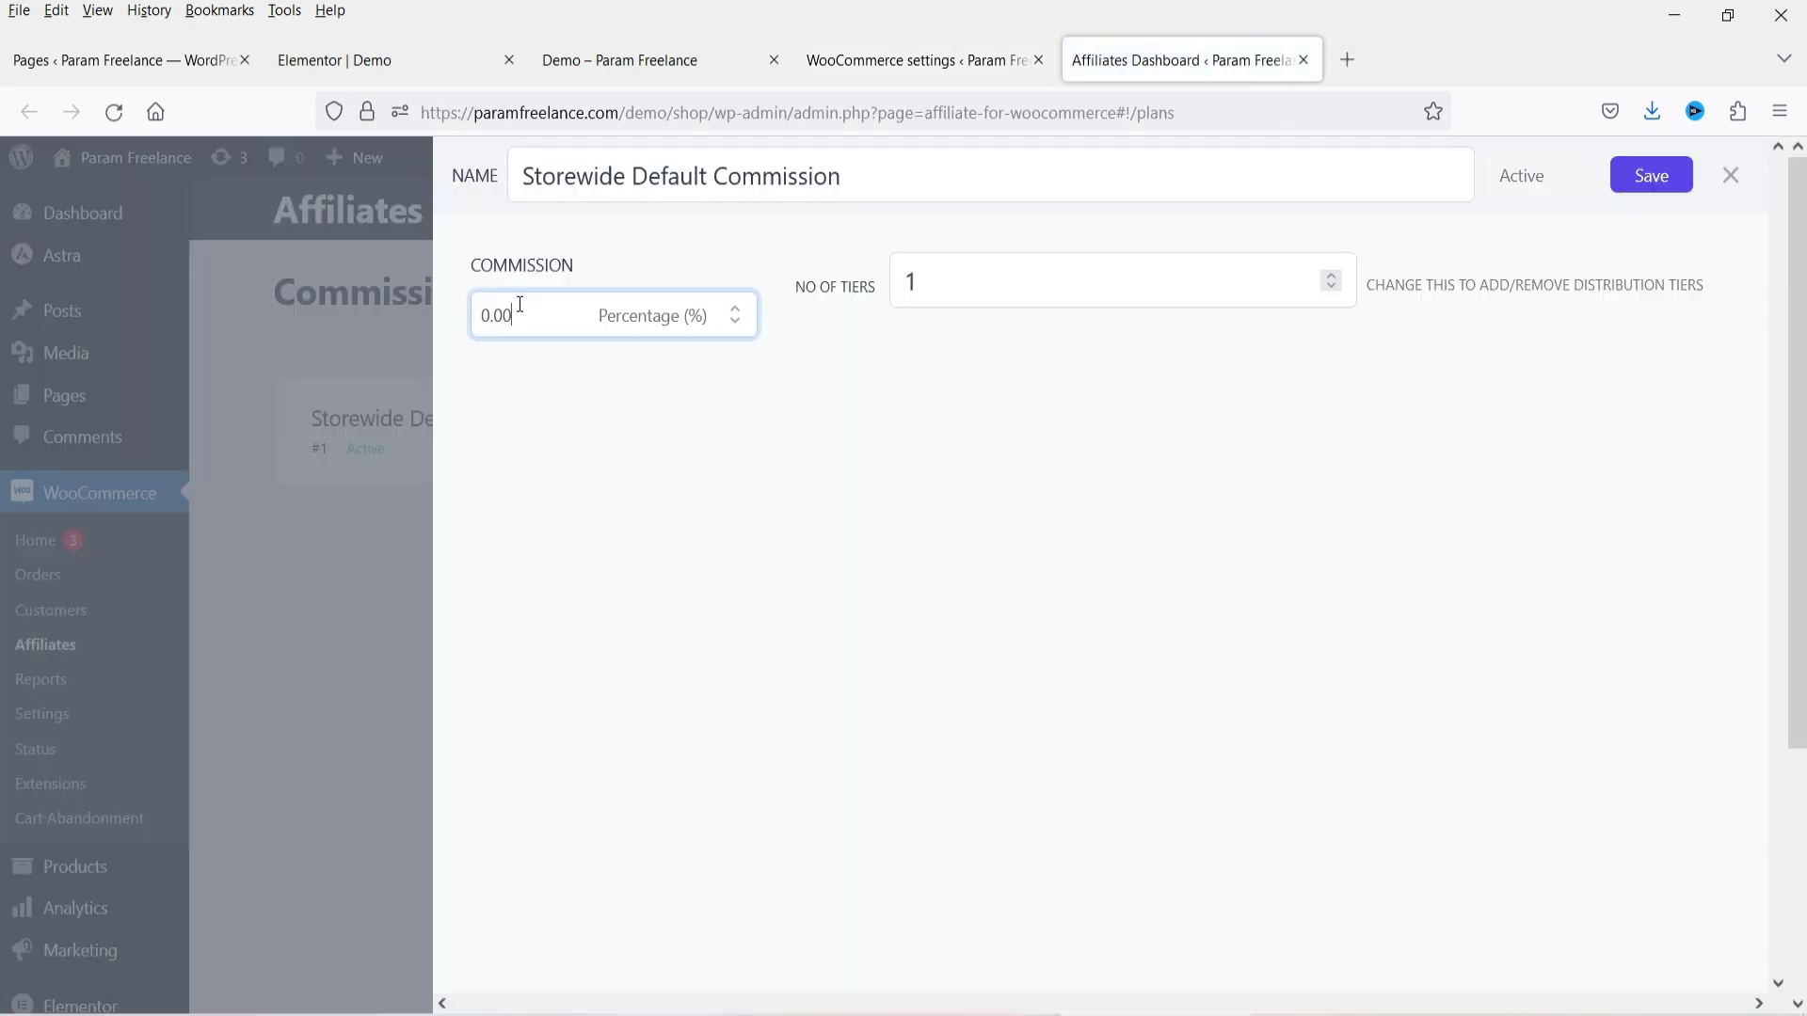
Step: Set the Storewide Default Commission plan to 20 percent and save it
left_click(518, 304)
left_click(717, 320)
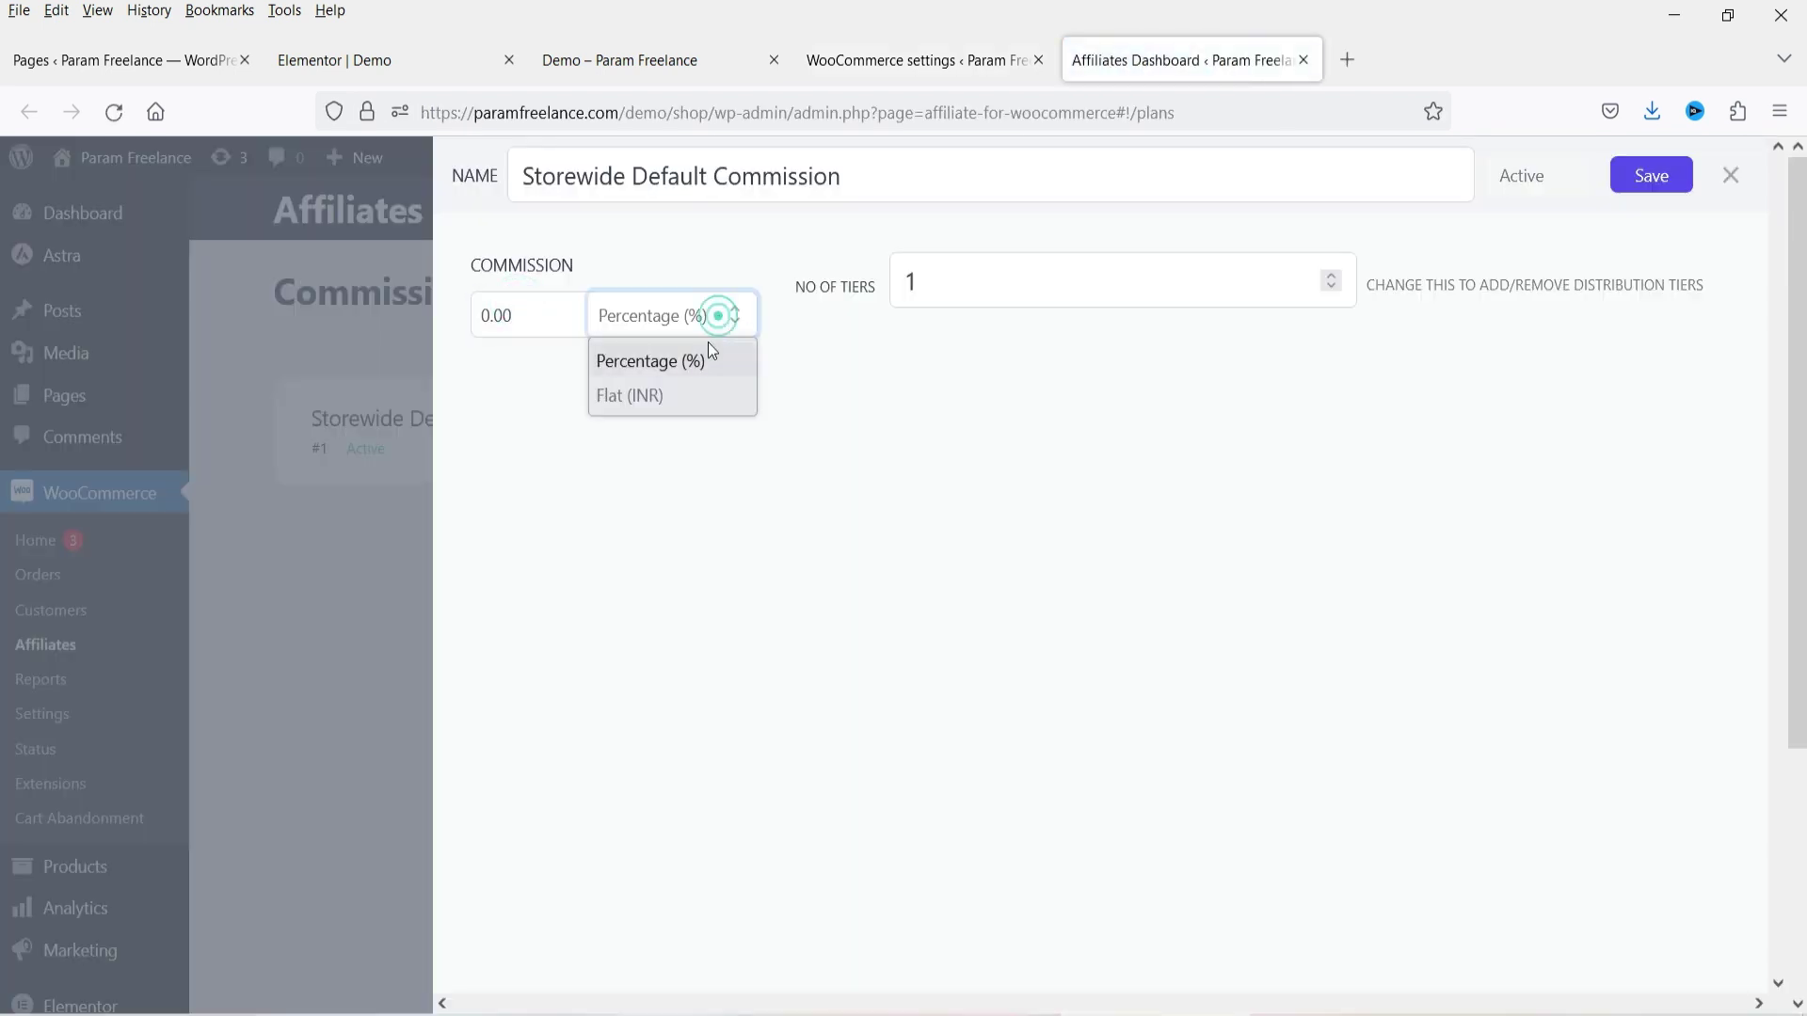
left_click(496, 317)
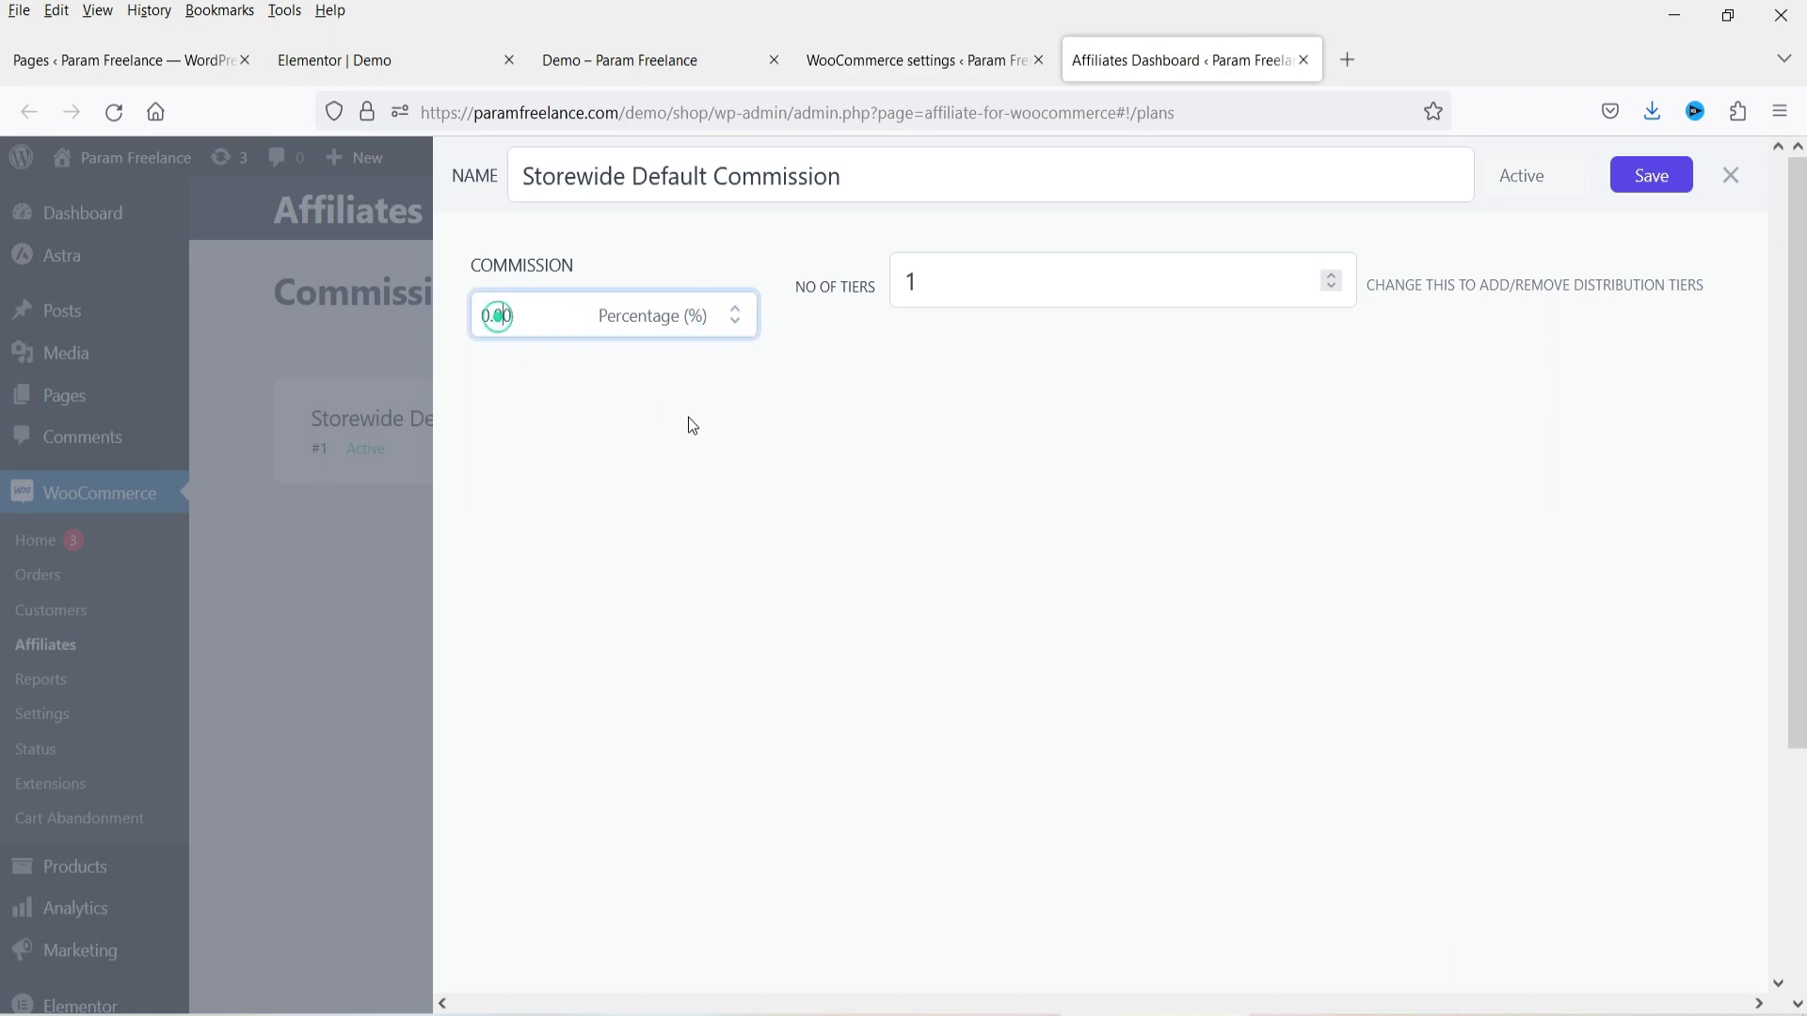
type("02")
double_click(512, 313)
type("20")
left_click(1052, 603)
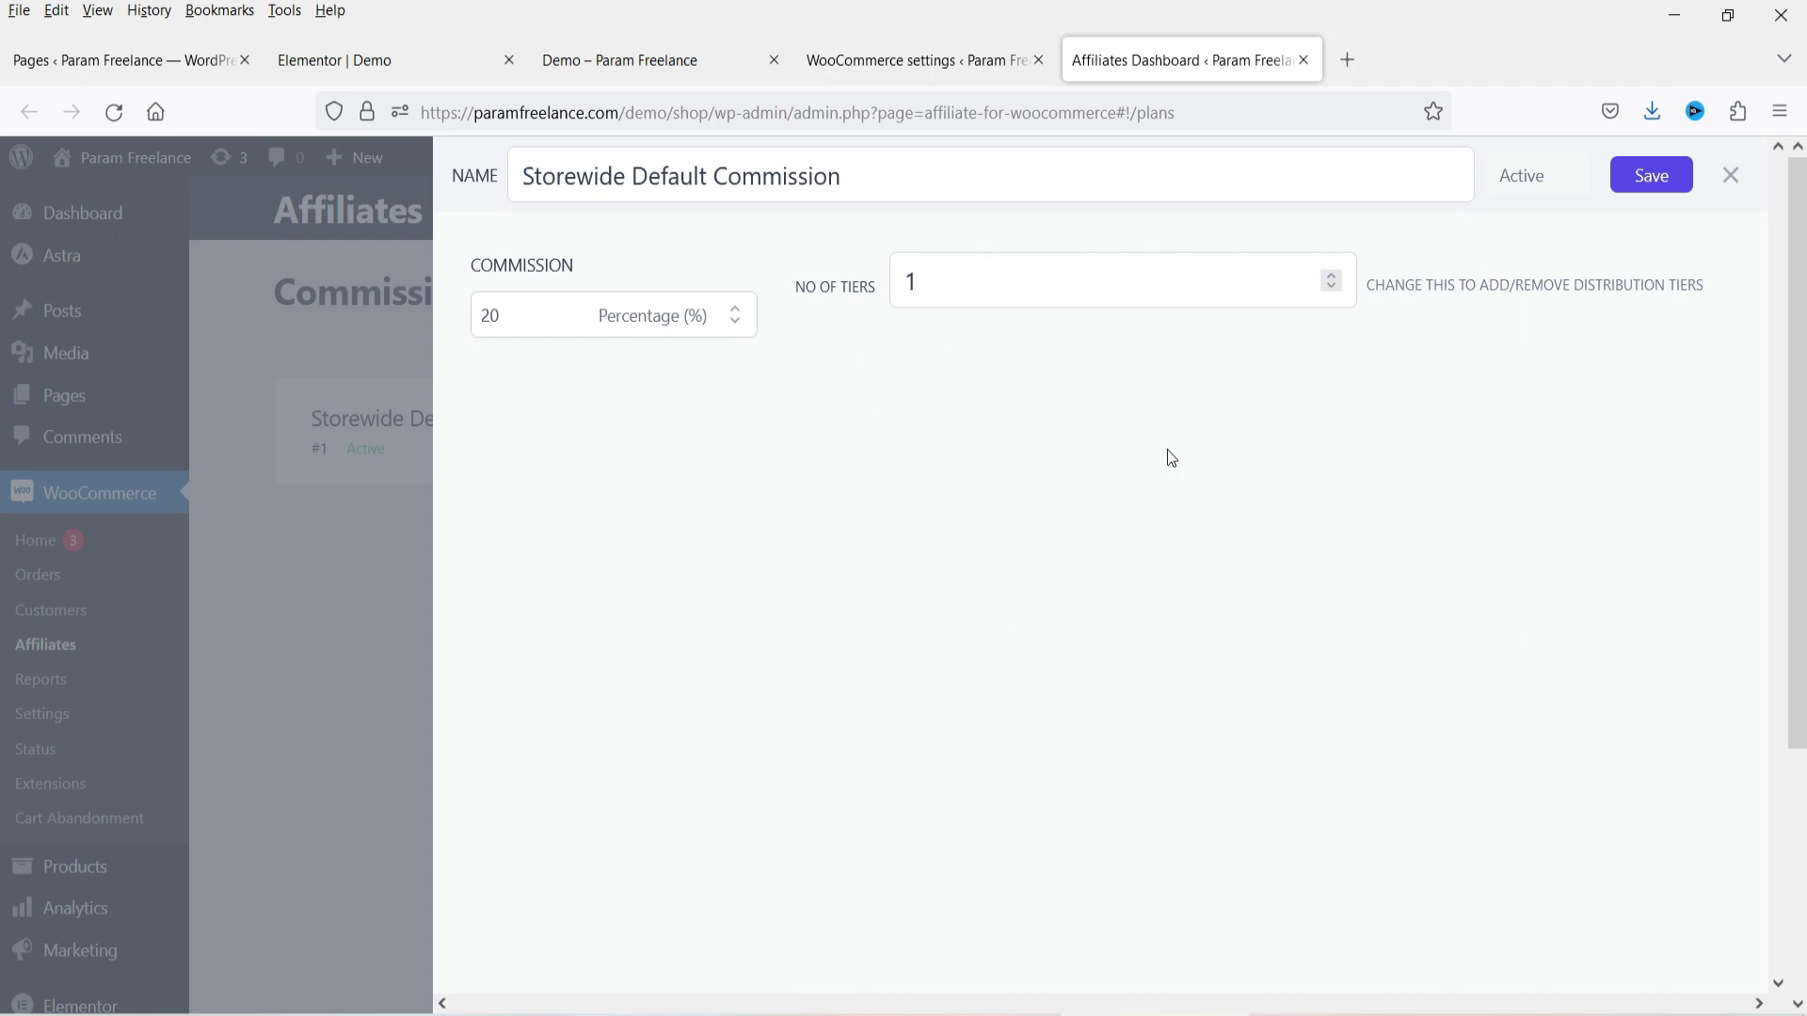
left_click(1651, 184)
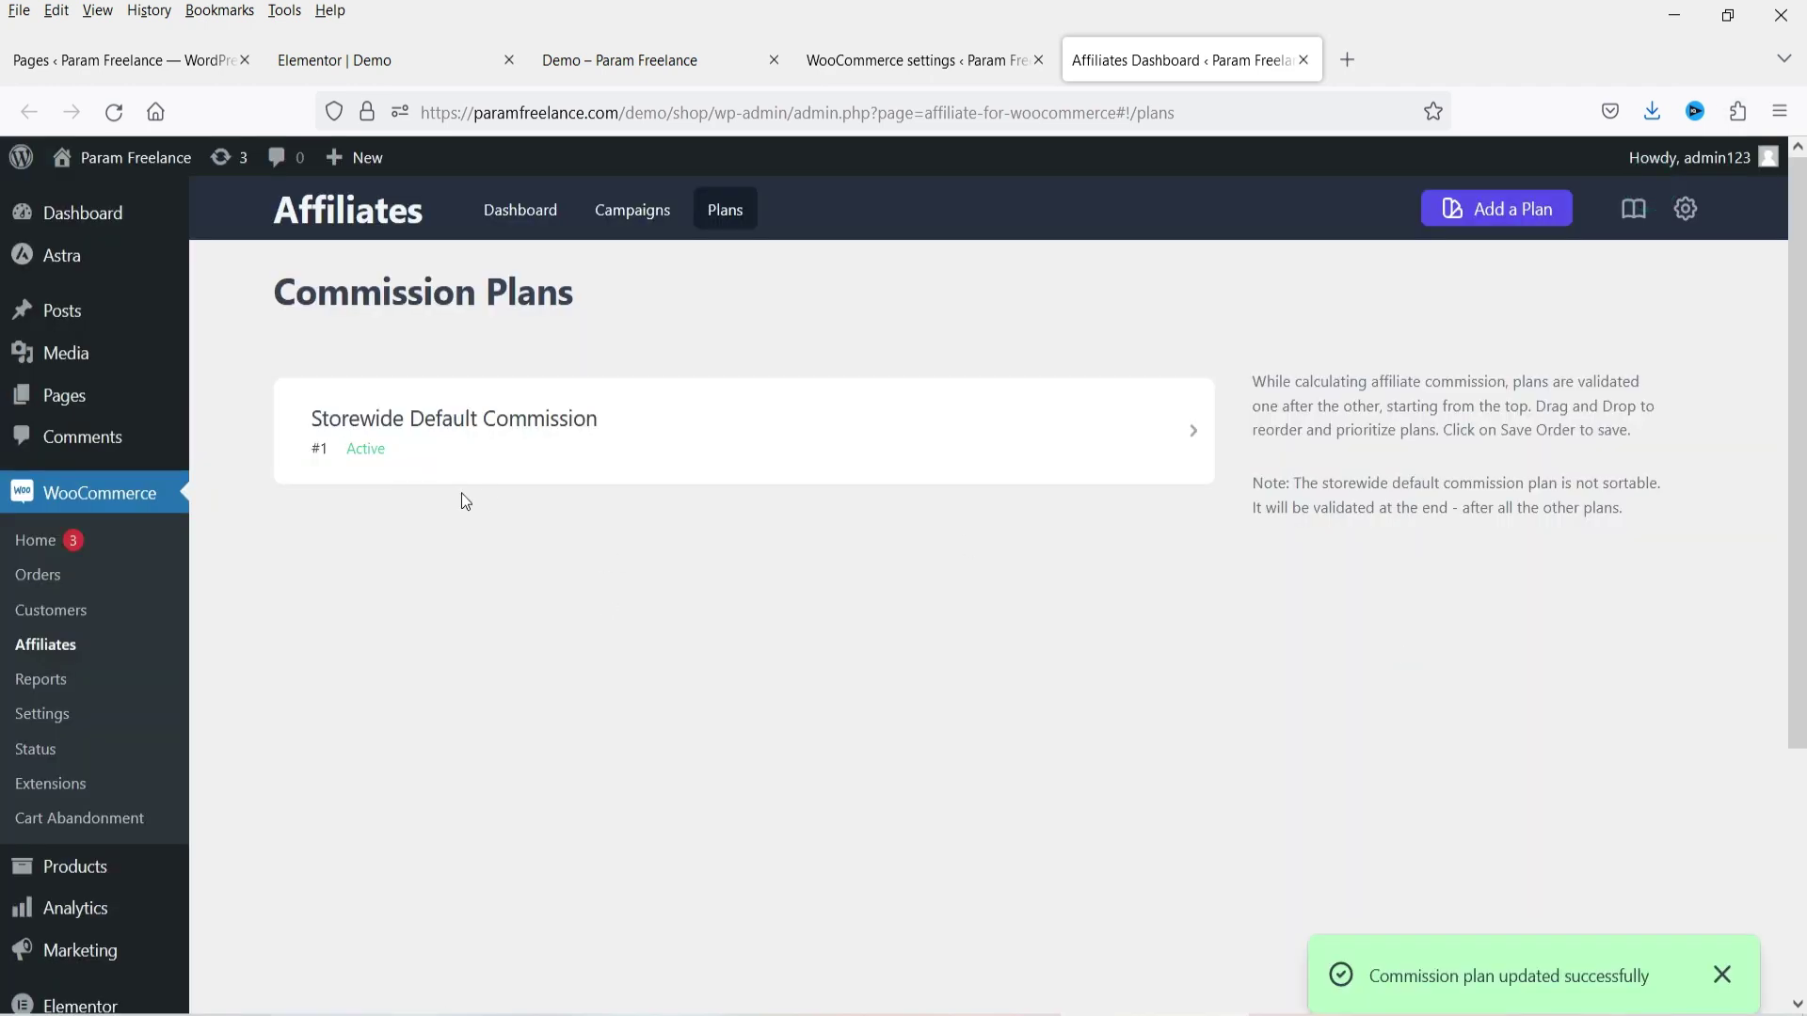
Step: Create a trial 30 percent commission plan, then delete it permanently
left_click(1525, 217)
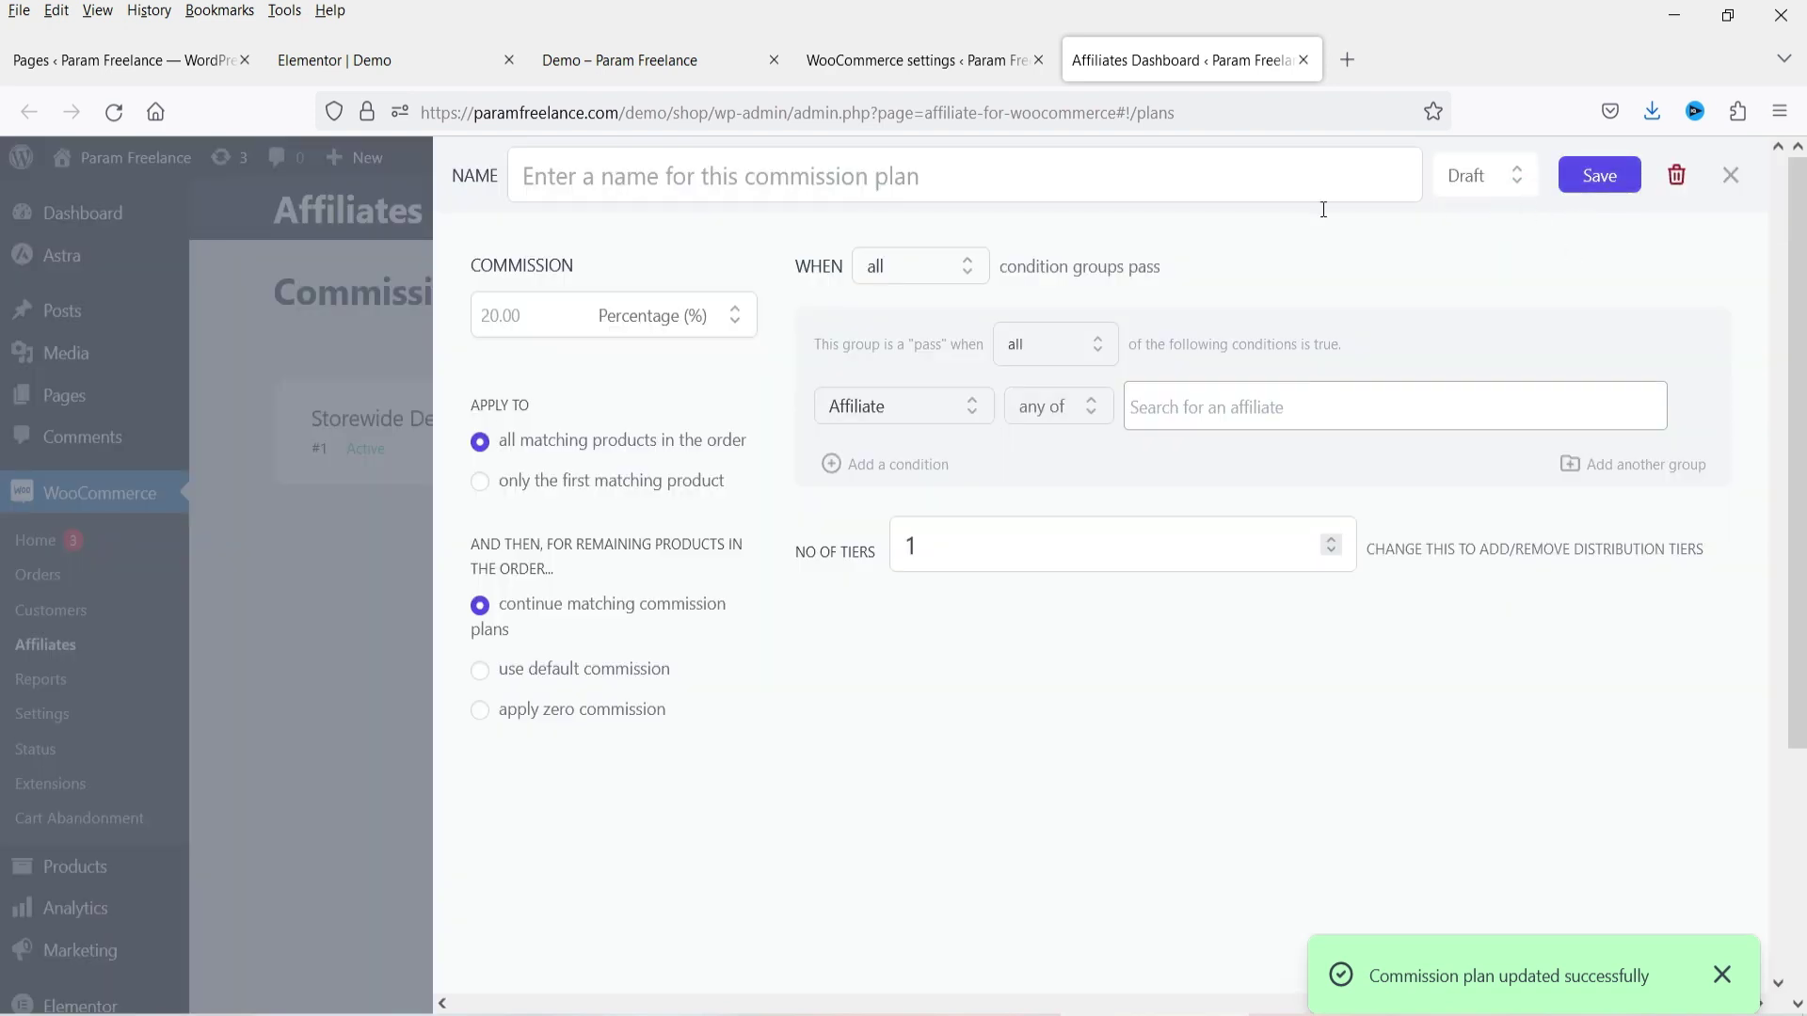
left_click(485, 315)
type("30")
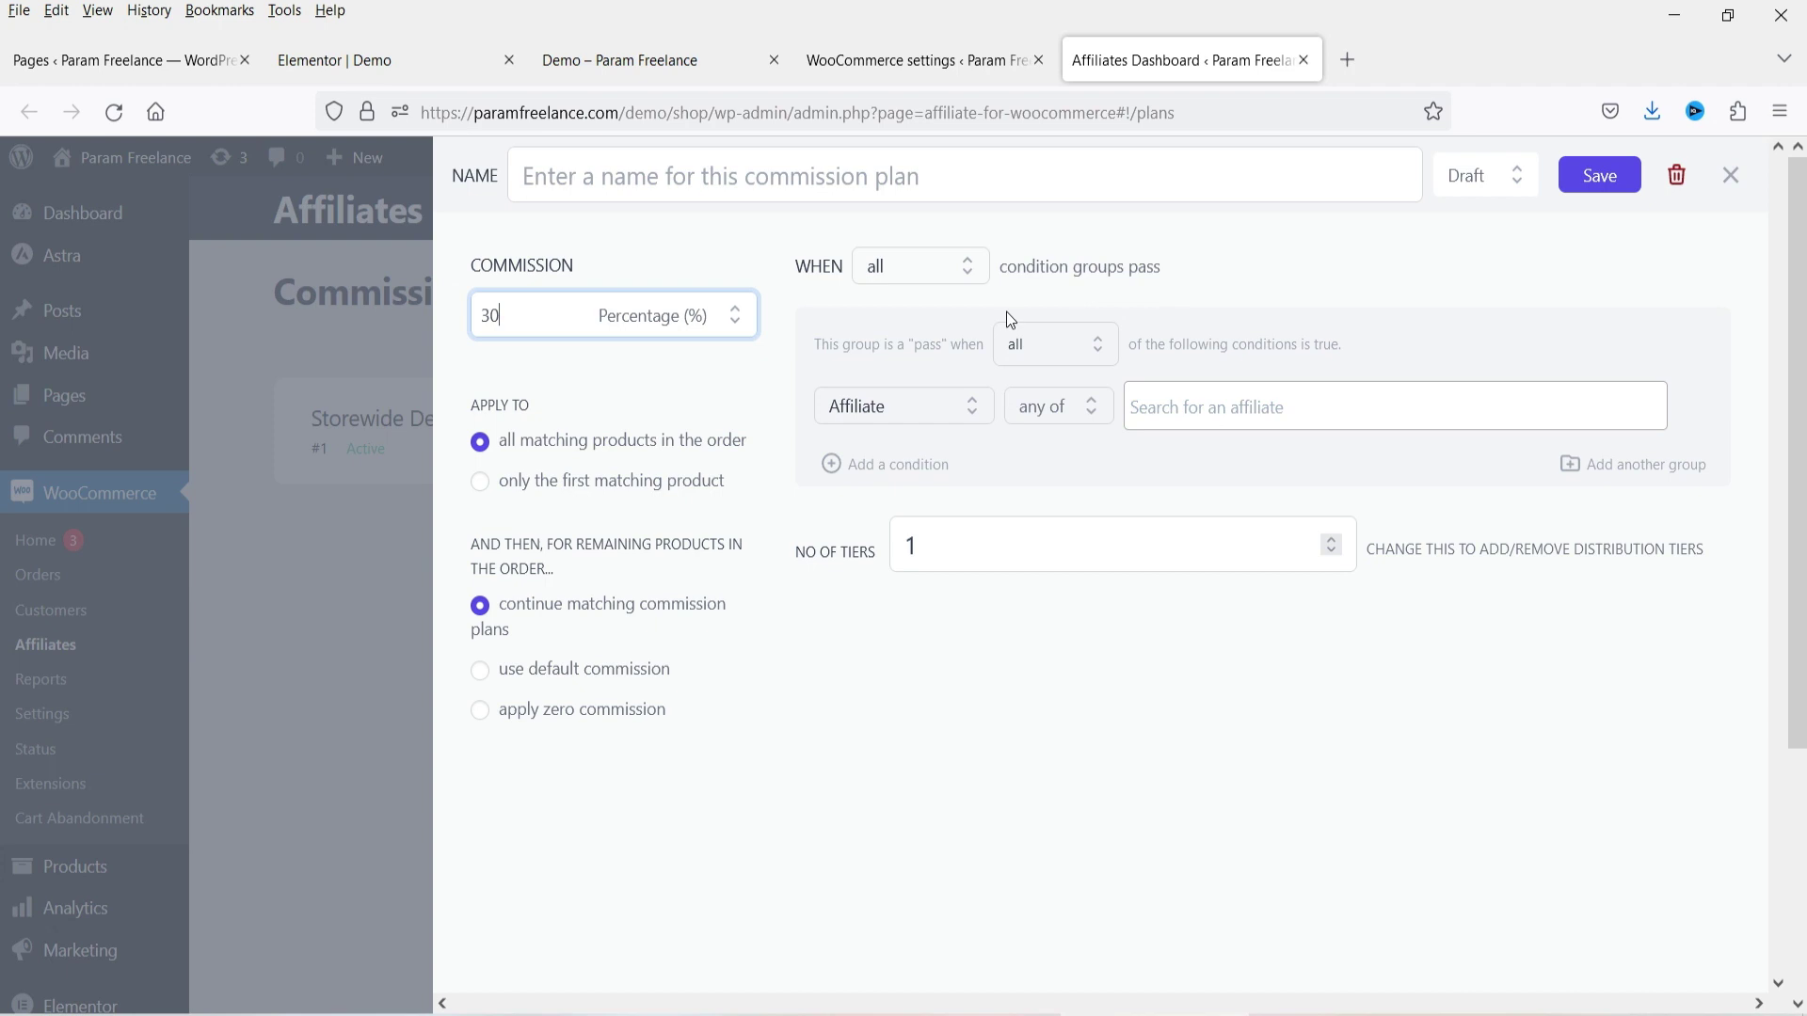
left_click(1050, 355)
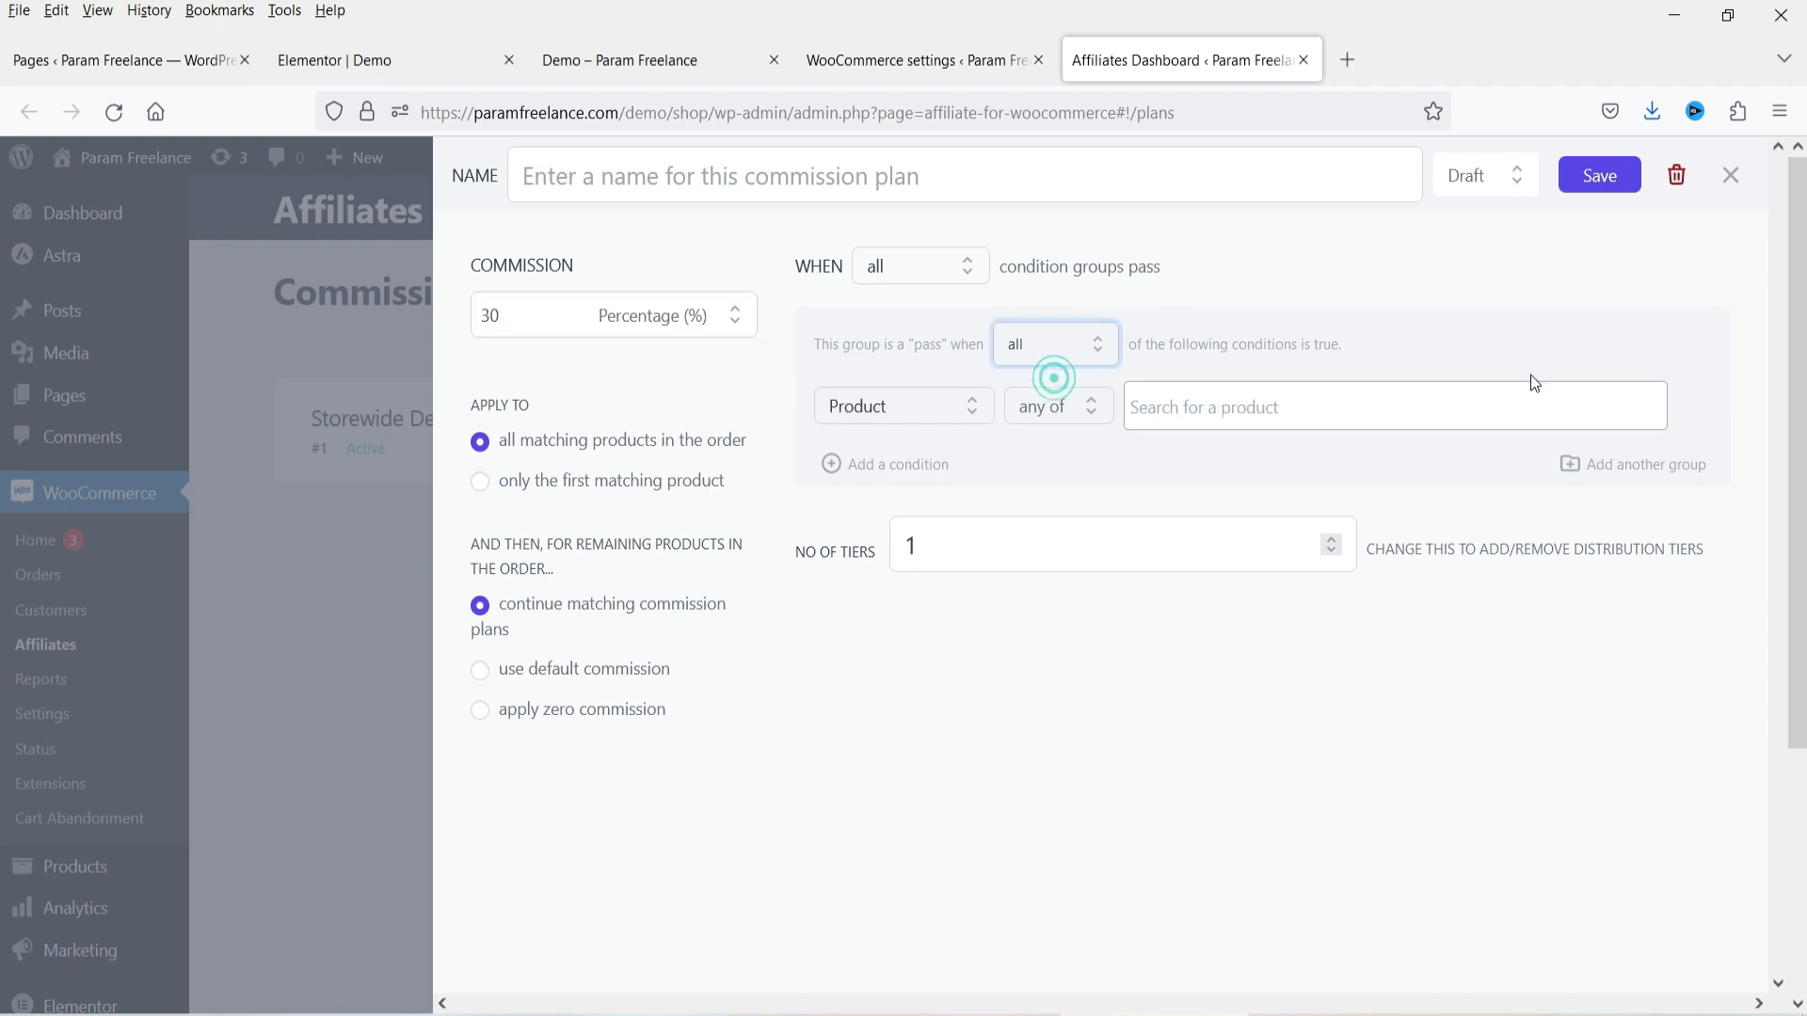
left_click(1677, 177)
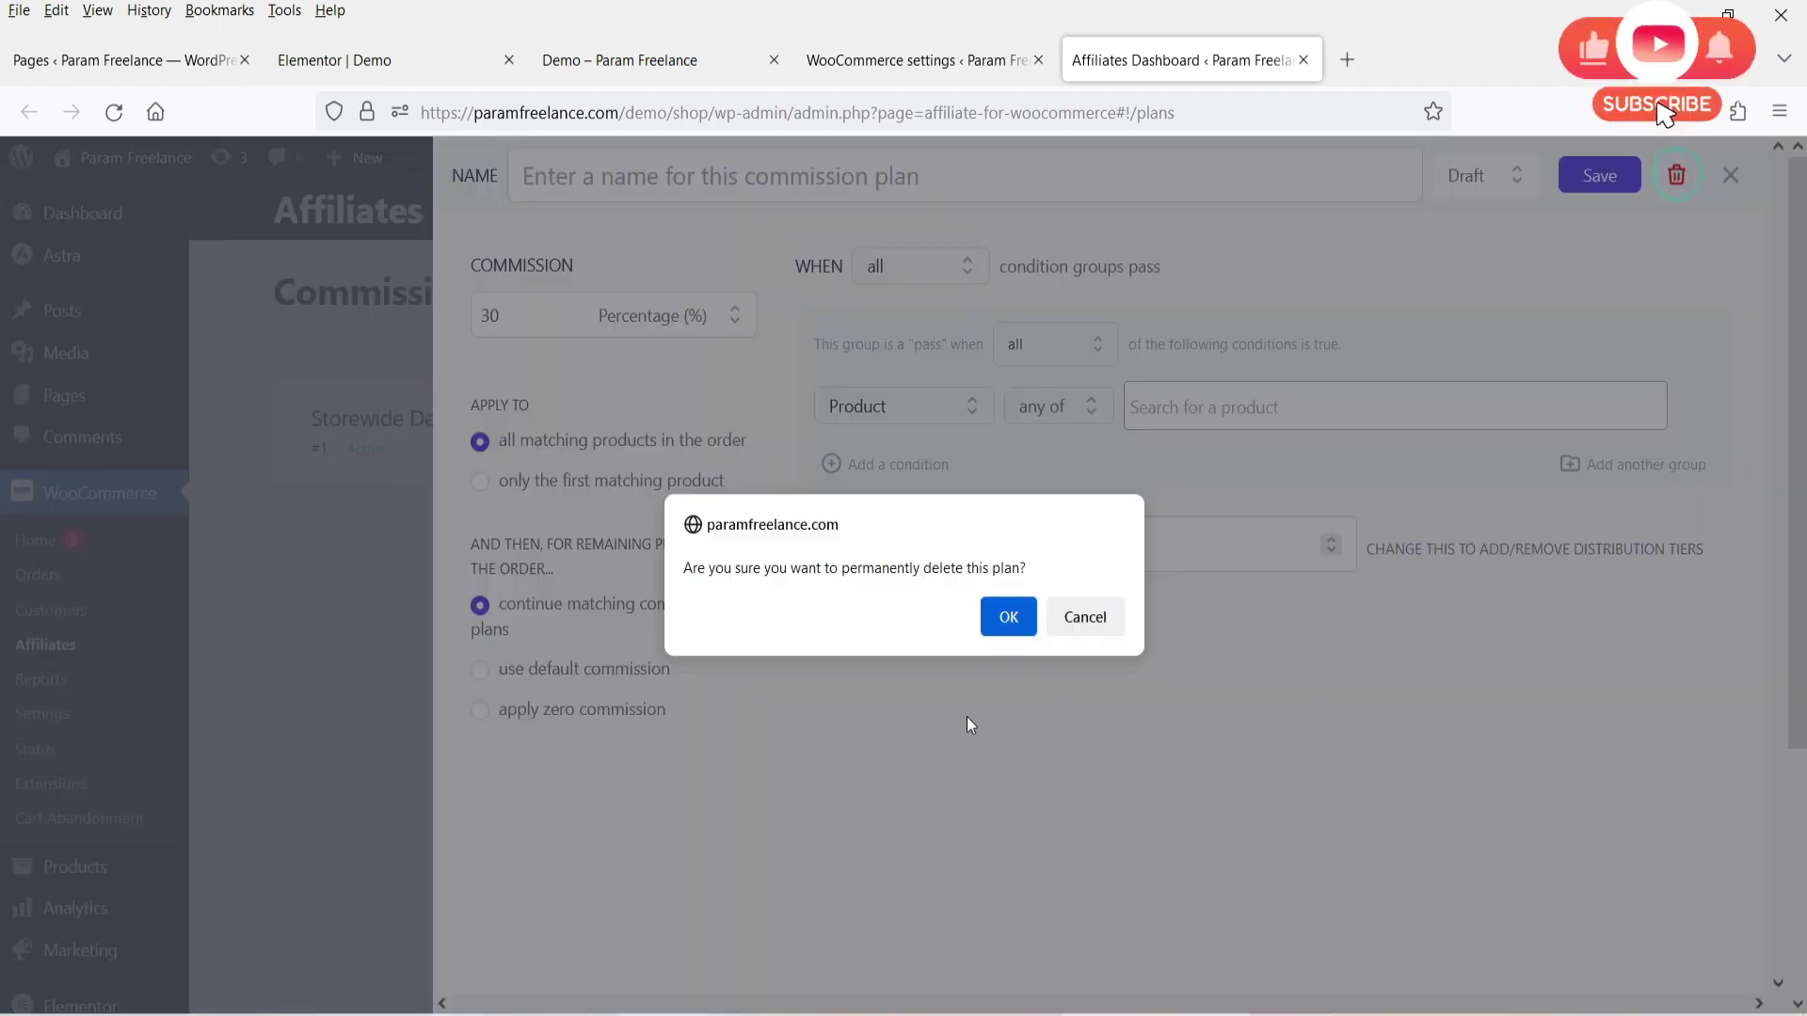
left_click(1003, 621)
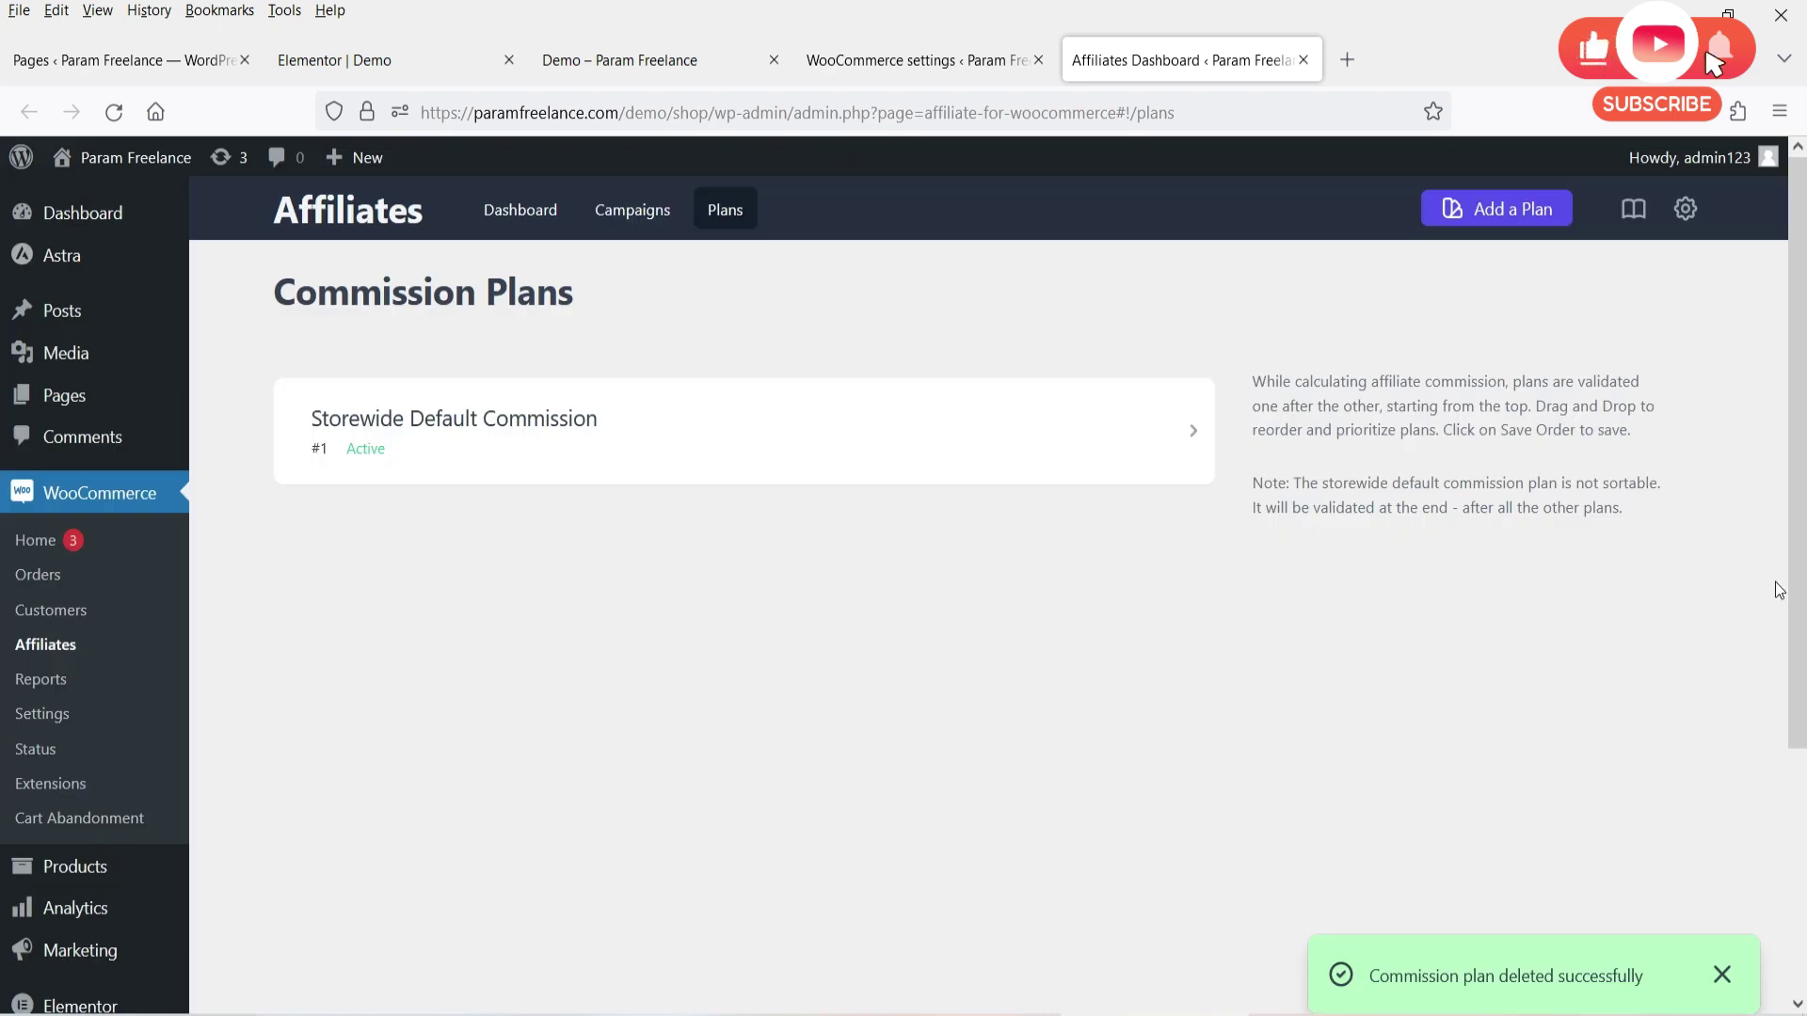
left_click(861, 64)
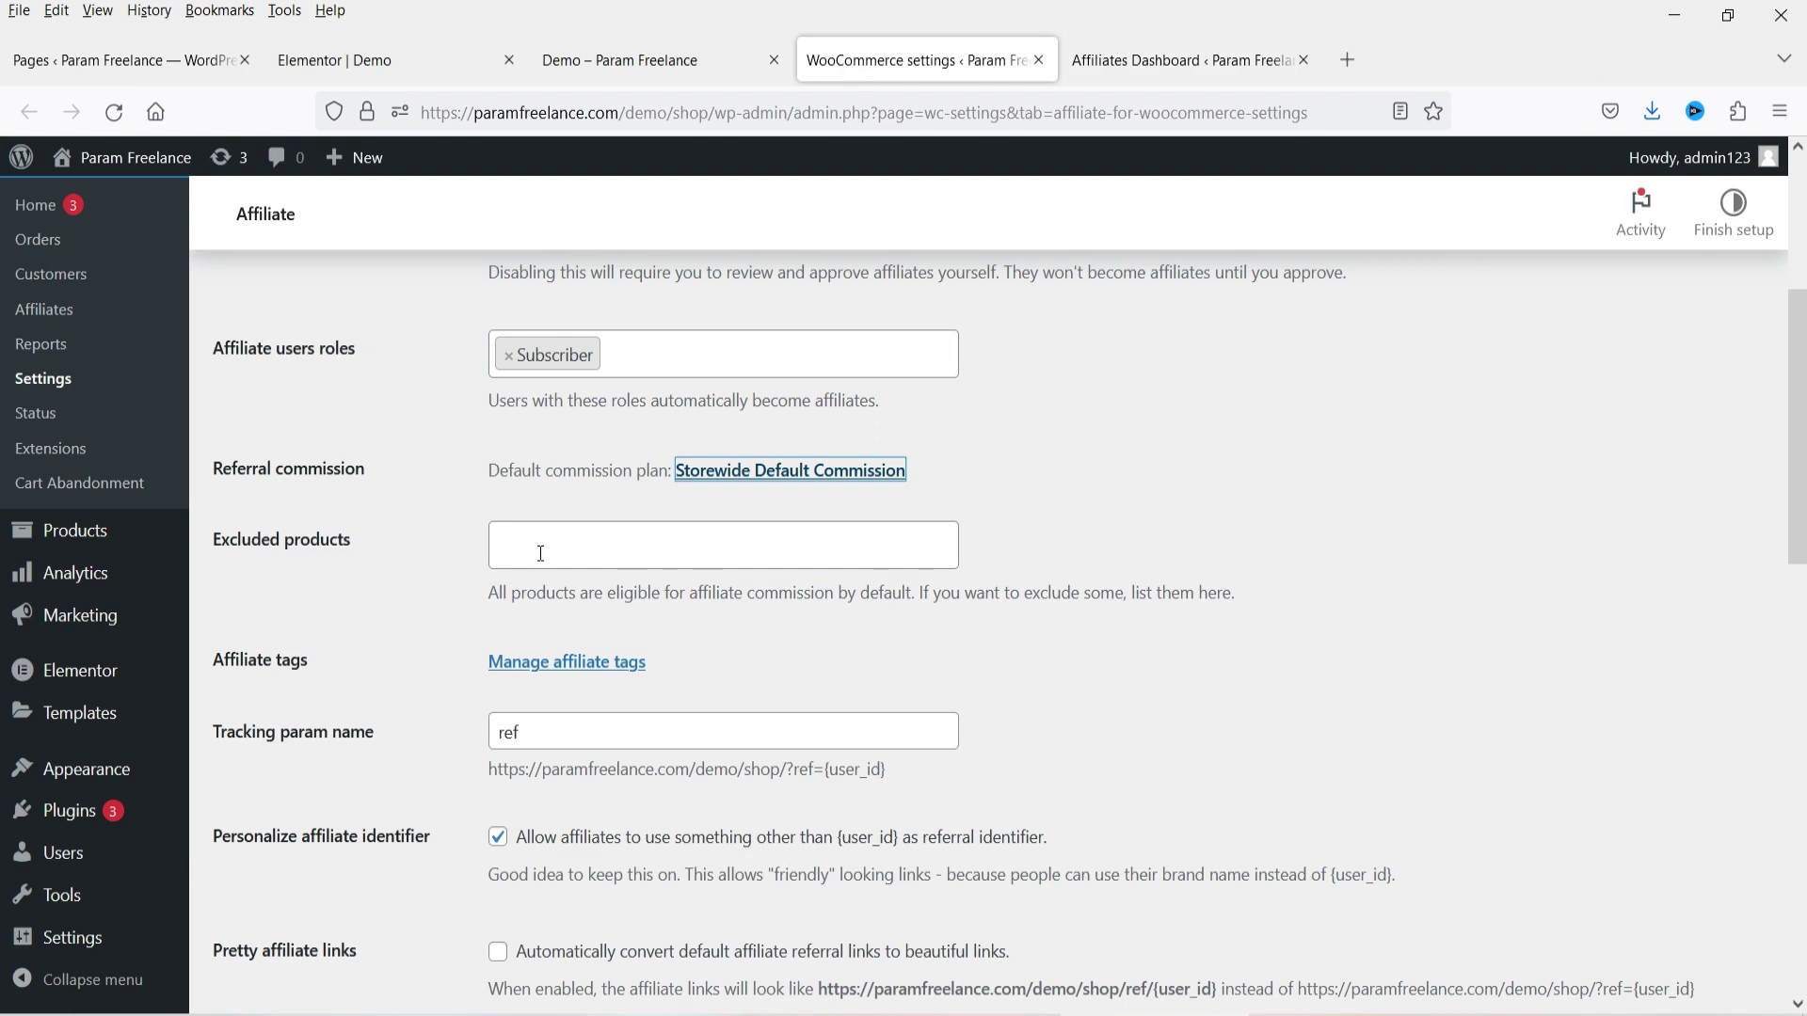
scroll(250, 458, "down", 3)
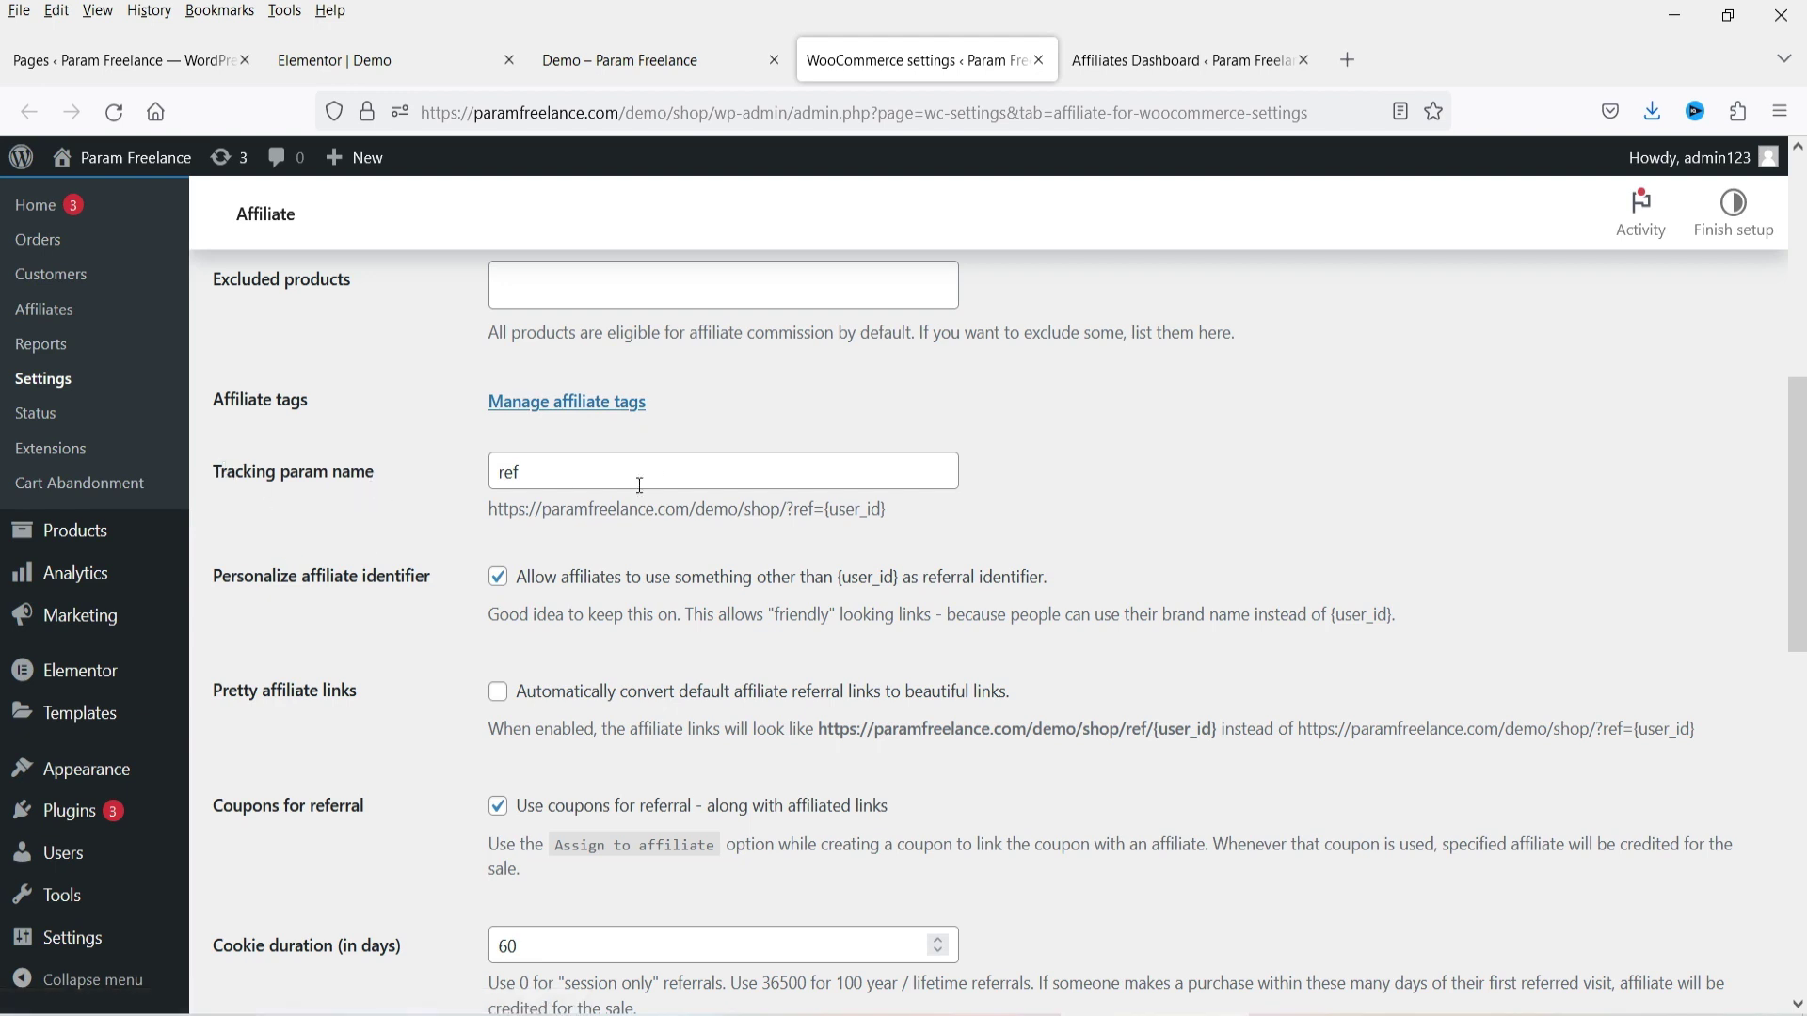
left_click_drag(494, 516, 788, 515)
left_click(902, 513)
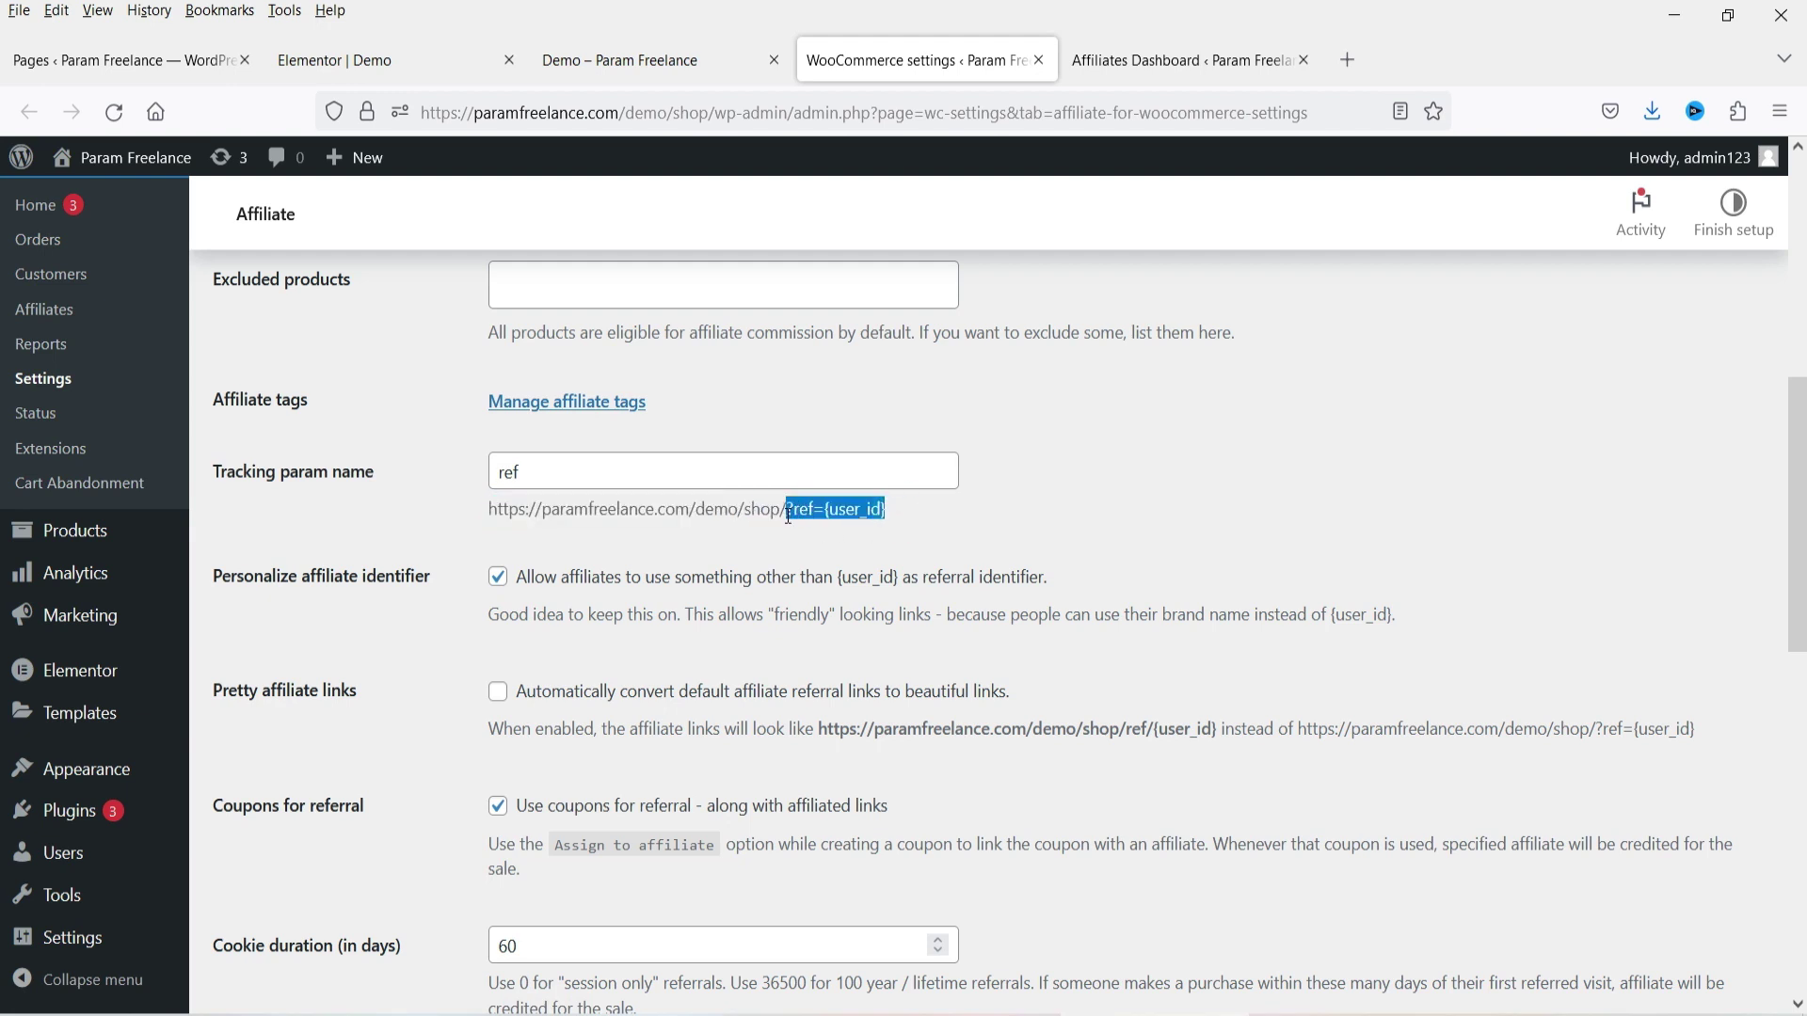
left_click(857, 509)
left_click_drag(822, 509, 790, 513)
left_click(906, 518)
left_click_drag(894, 509, 478, 513)
left_click(969, 526)
left_click(1082, 527)
left_click_drag(929, 511, 475, 513)
left_click(1178, 527)
scroll(828, 564, "down", 2)
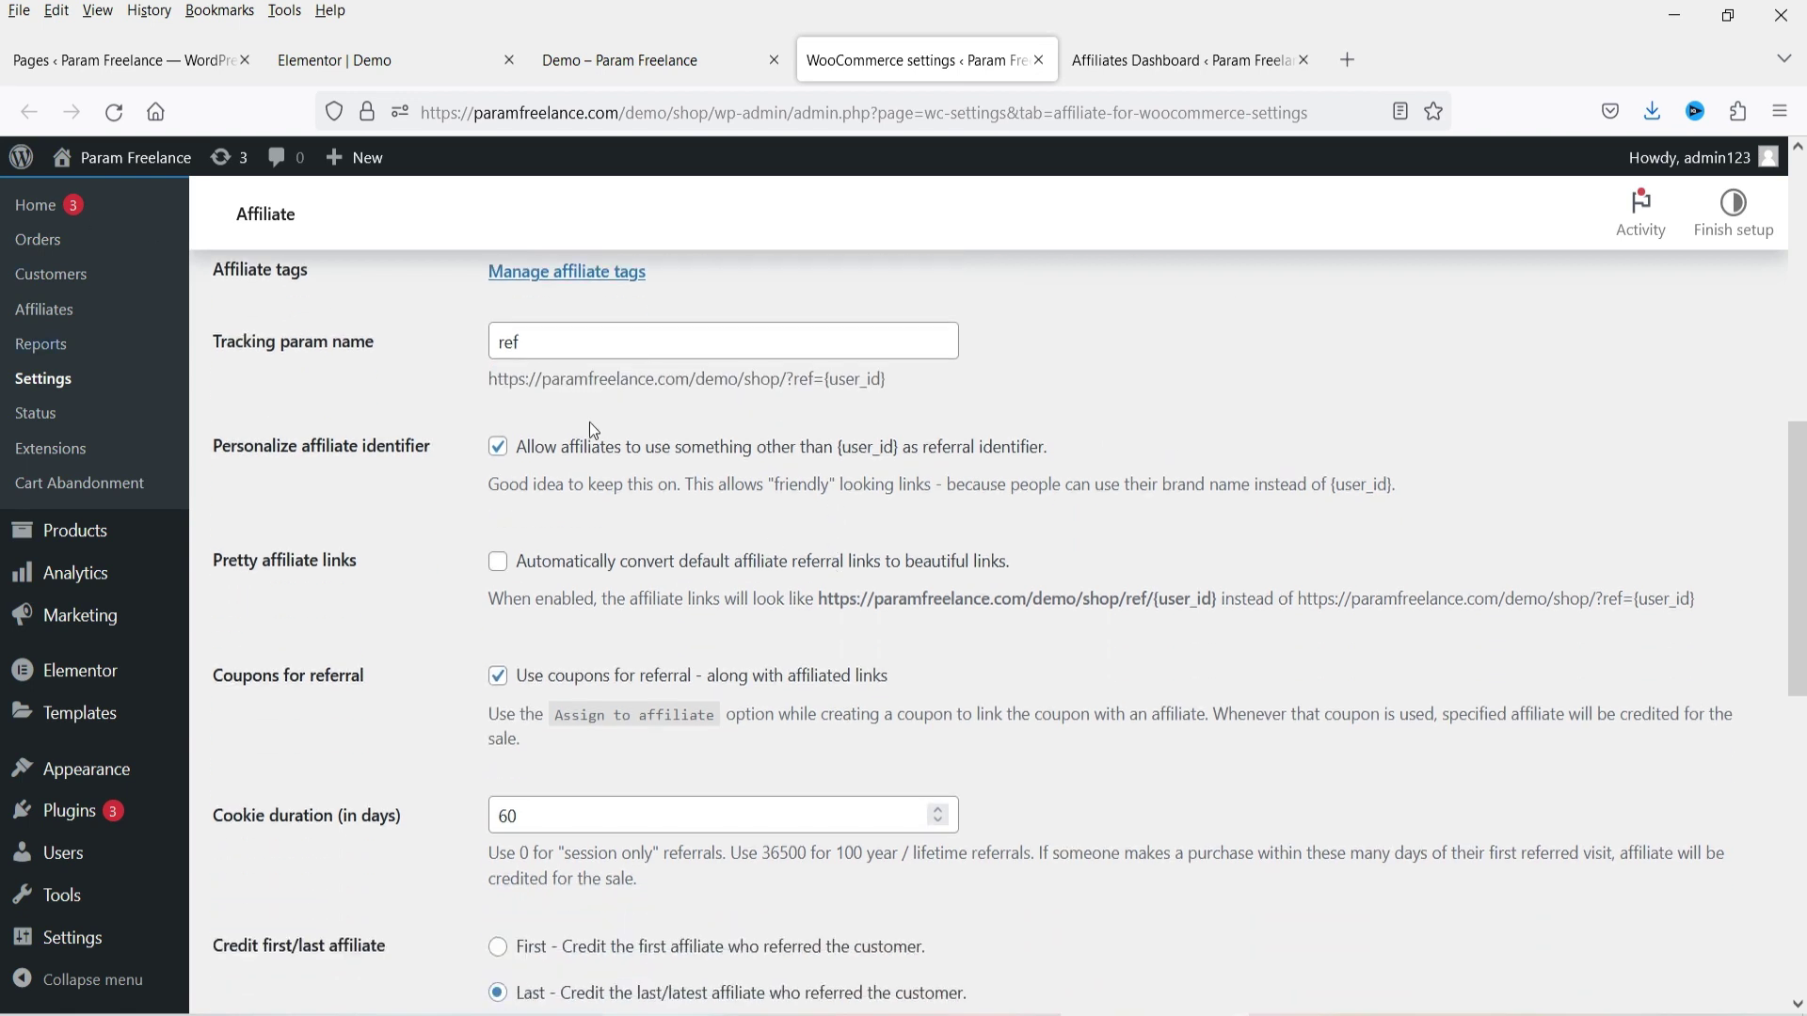
left_click_drag(551, 335, 428, 337)
left_click(591, 350)
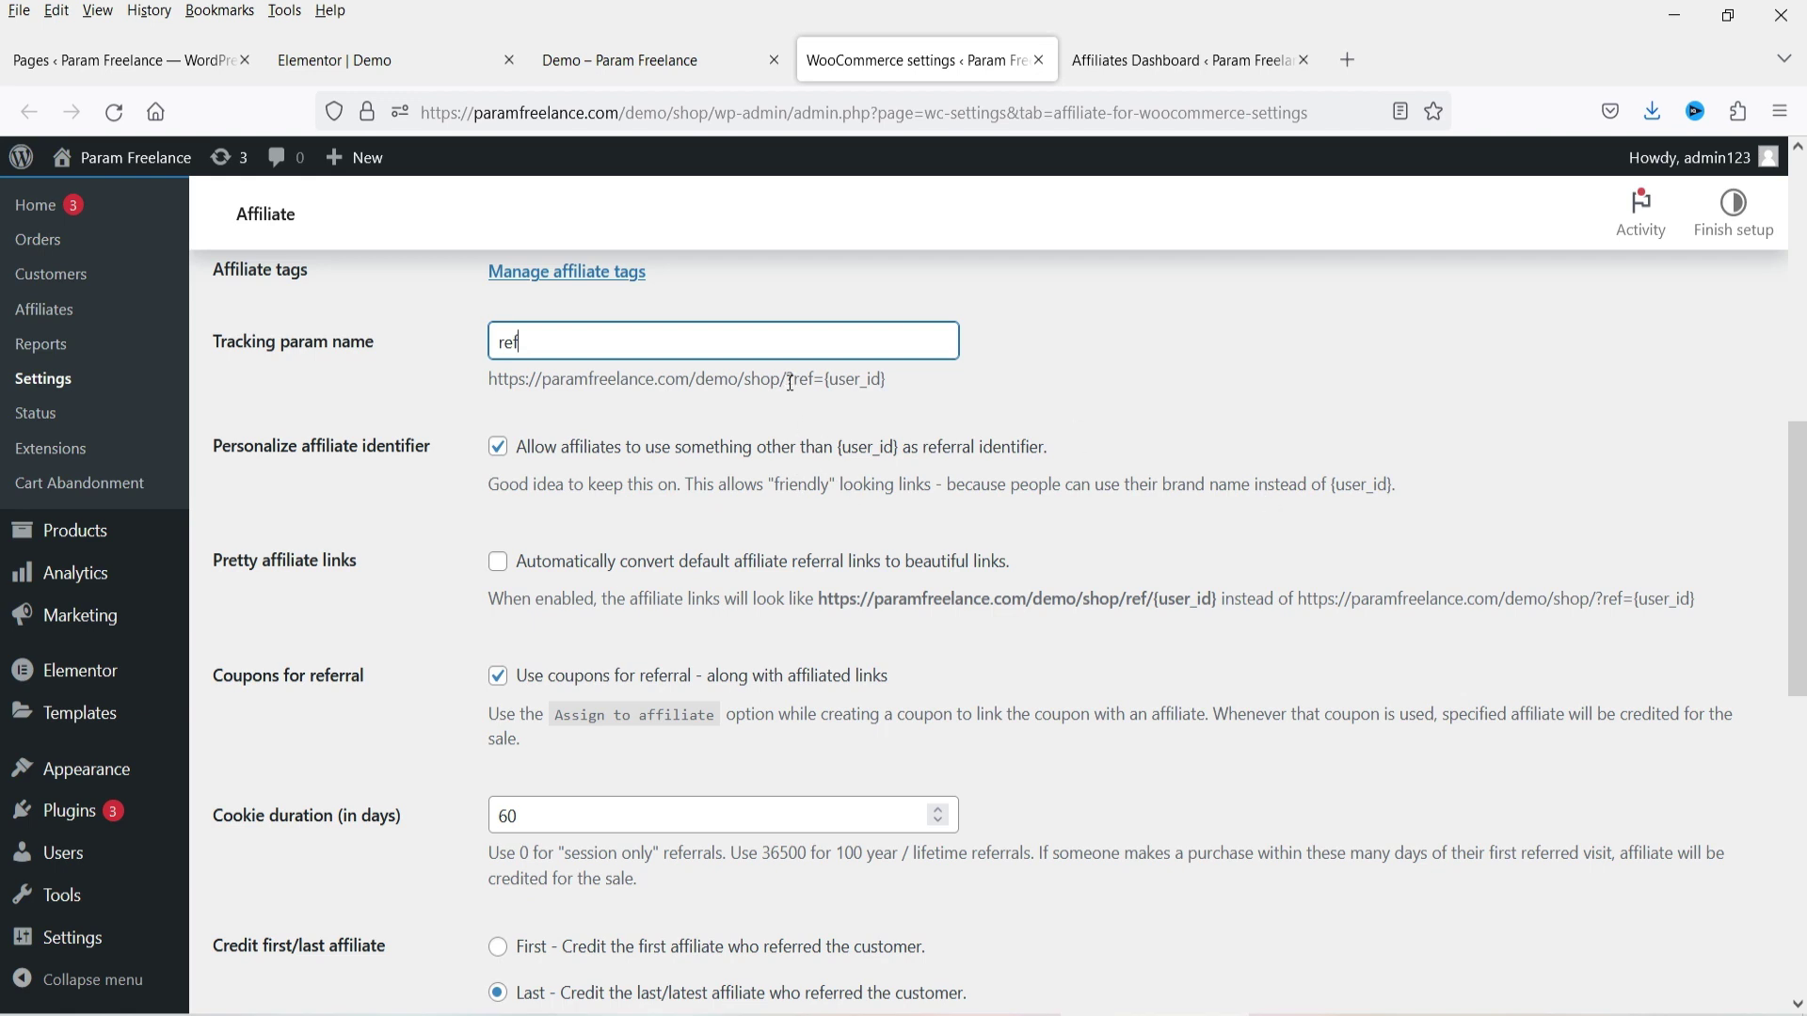
left_click_drag(790, 382, 968, 395)
left_click(1077, 412)
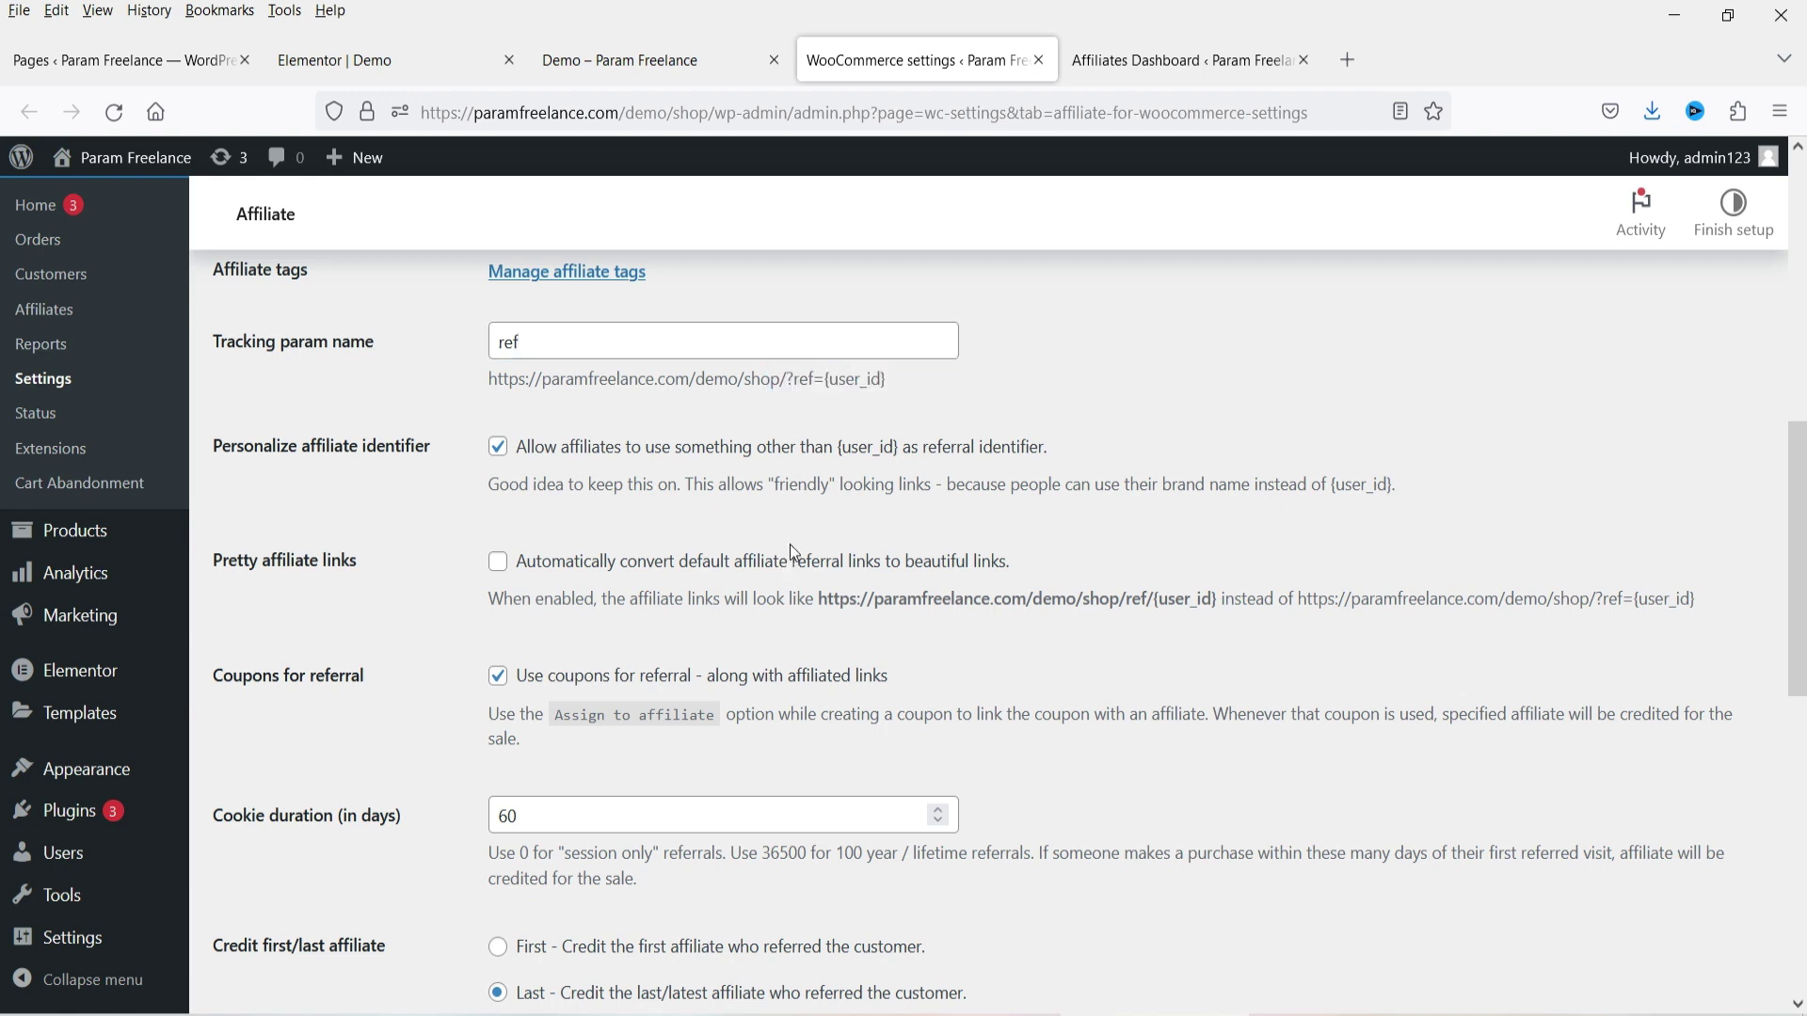
scroll(767, 479, "down", 3)
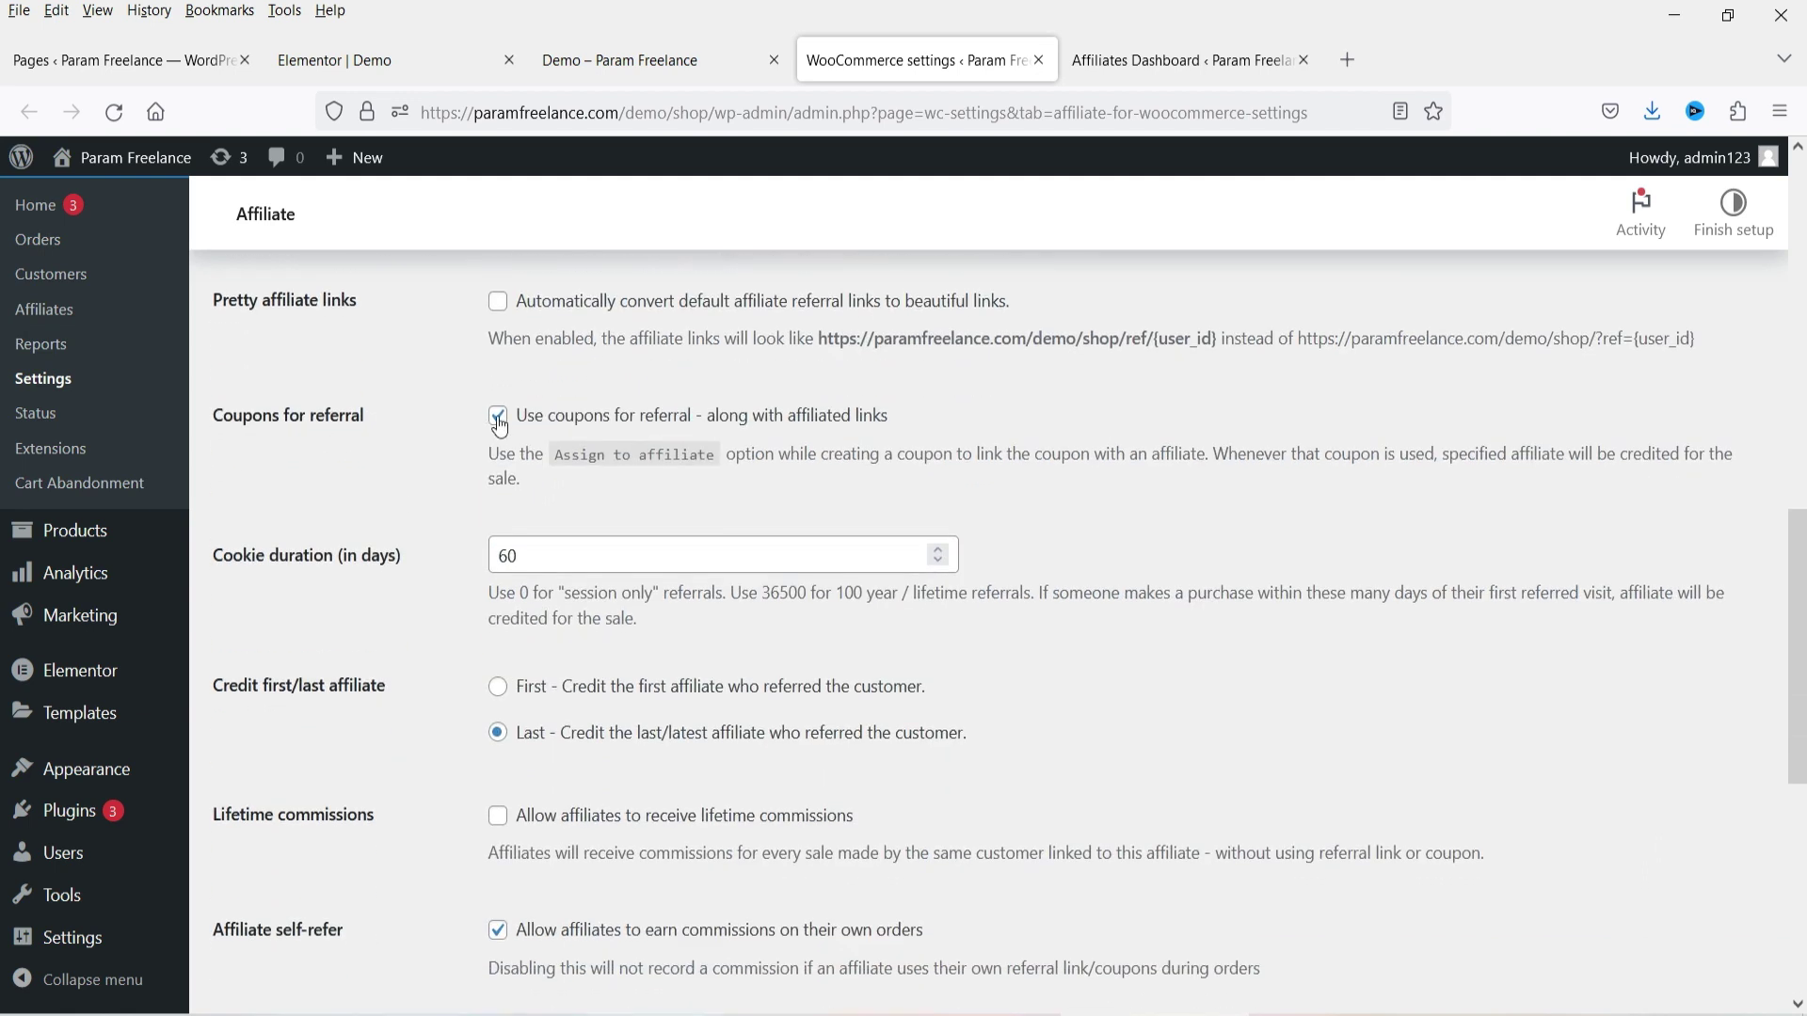
scroll(459, 488, "down", 3)
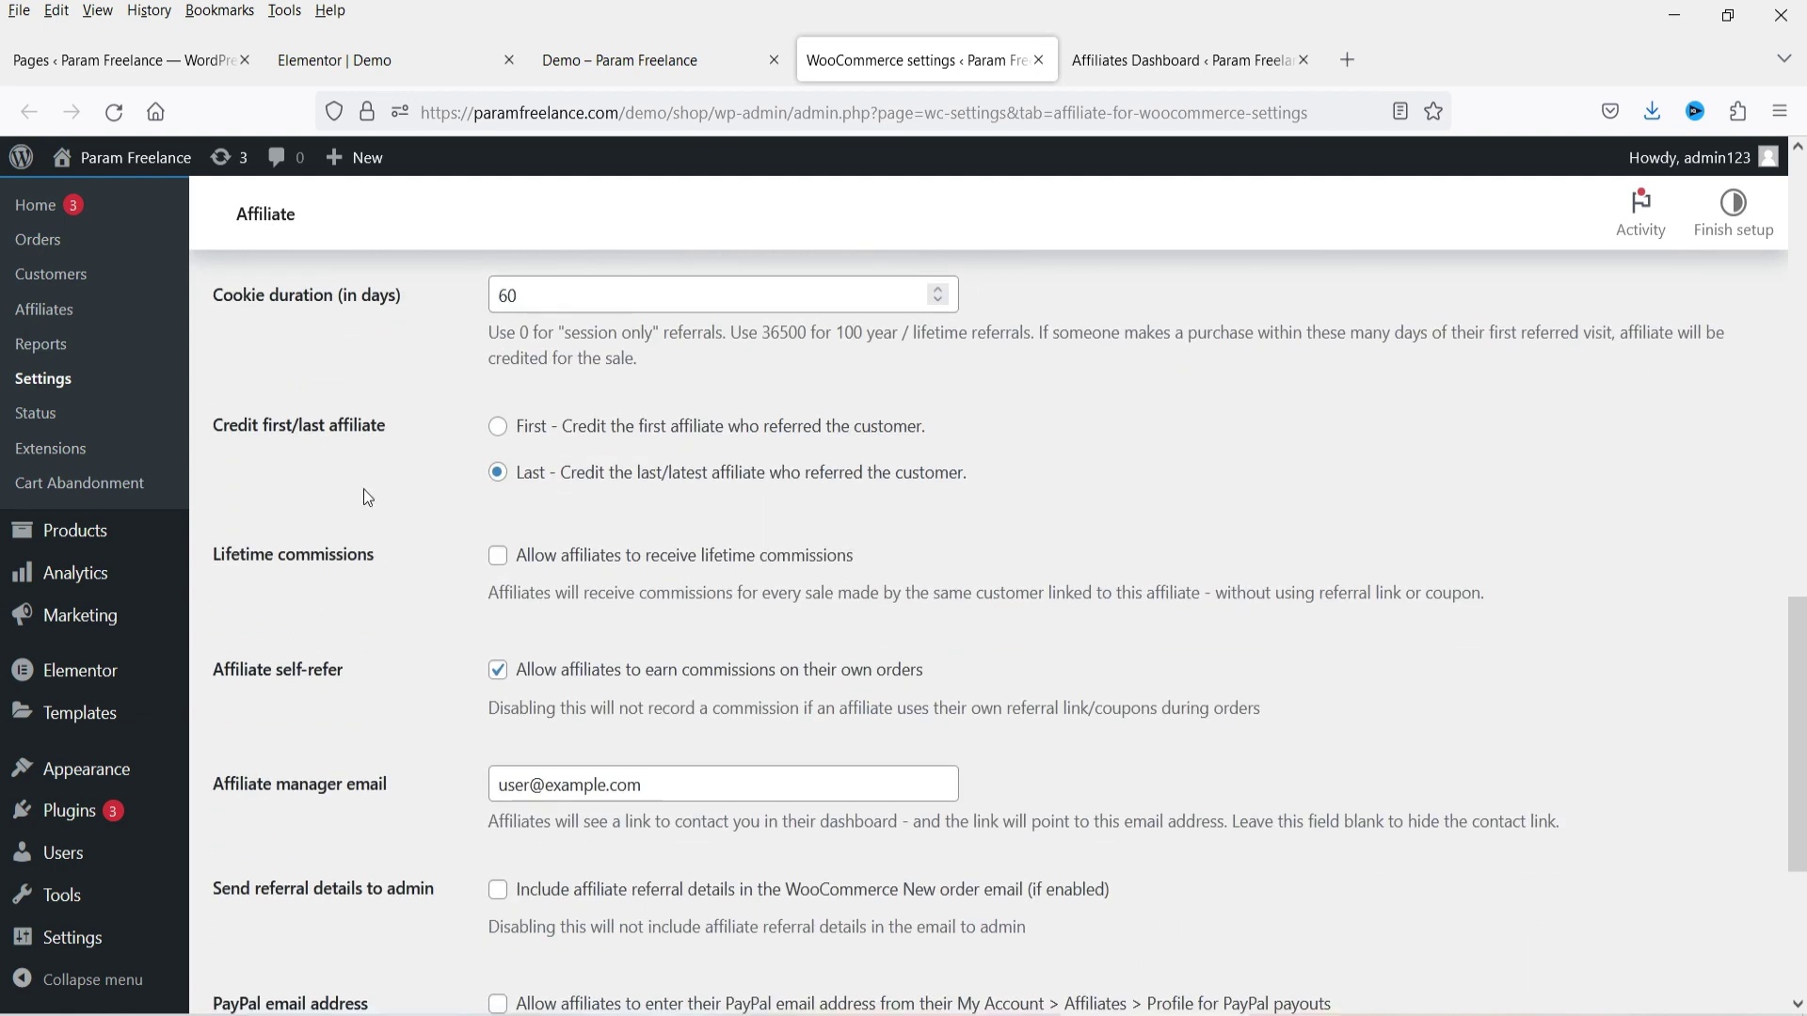
scroll(343, 460, "down", 2)
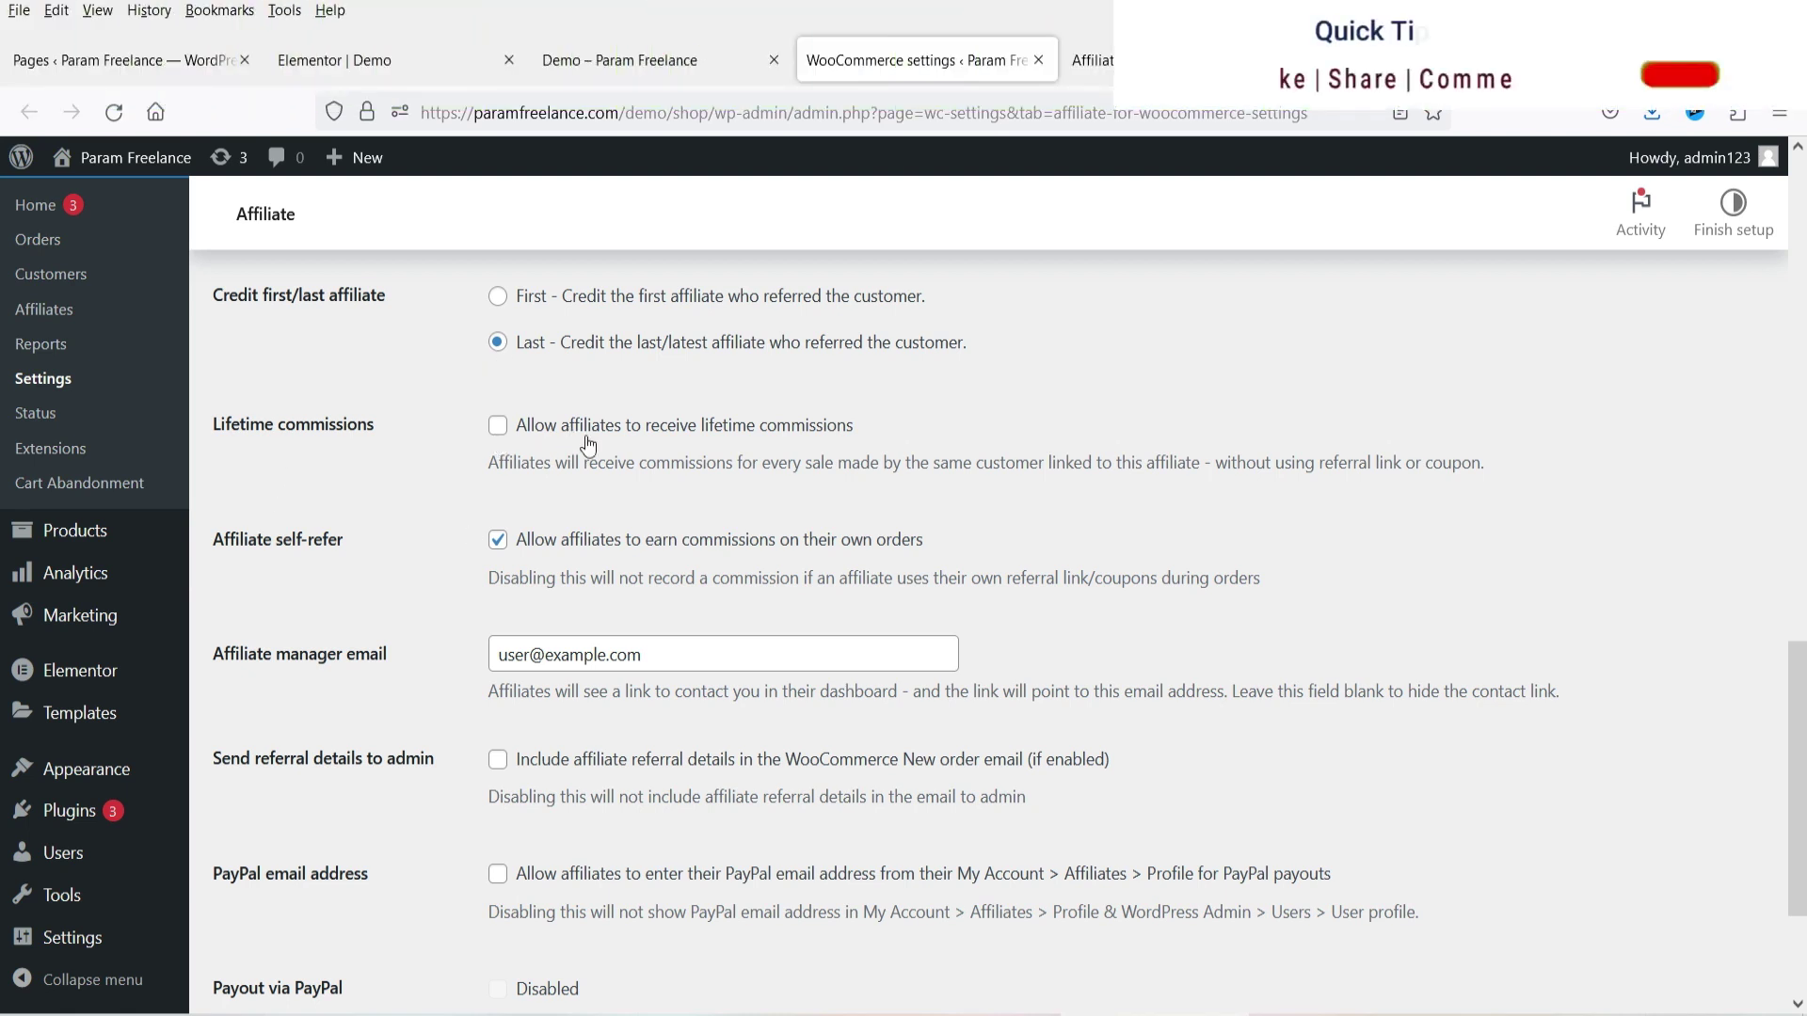
scroll(696, 433, "down", 3)
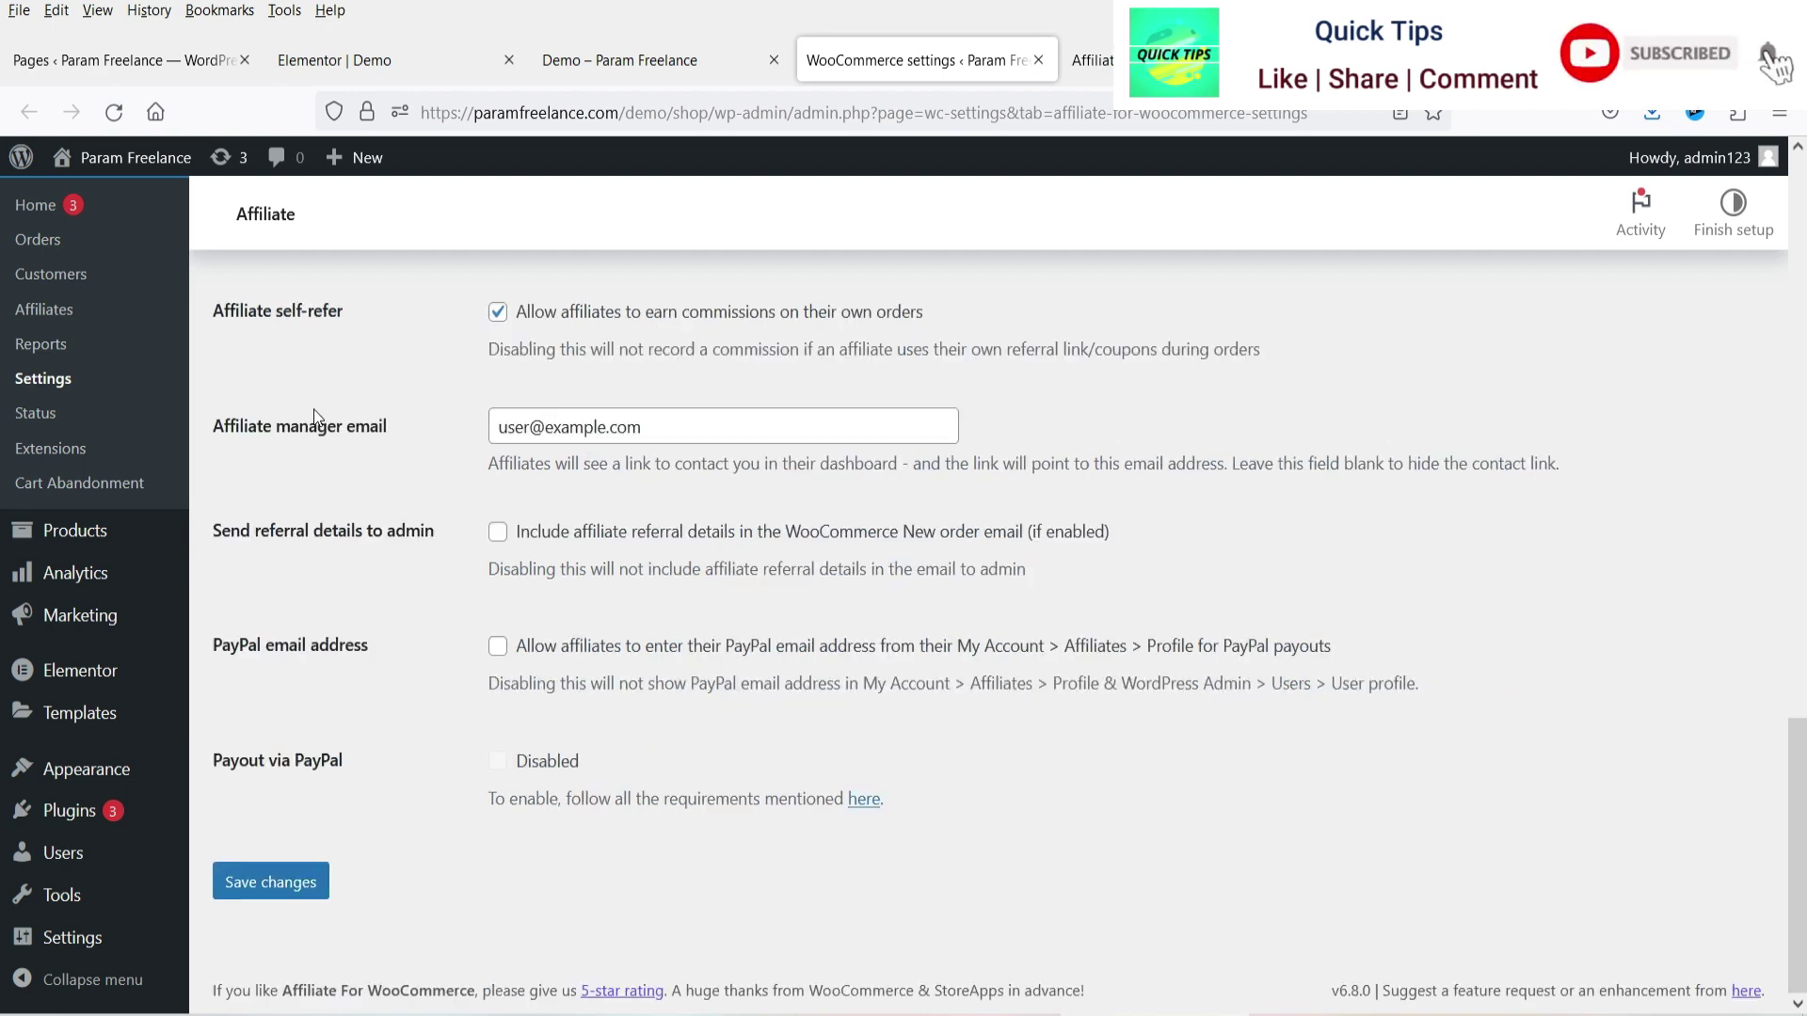
scroll(308, 401, "up", 2)
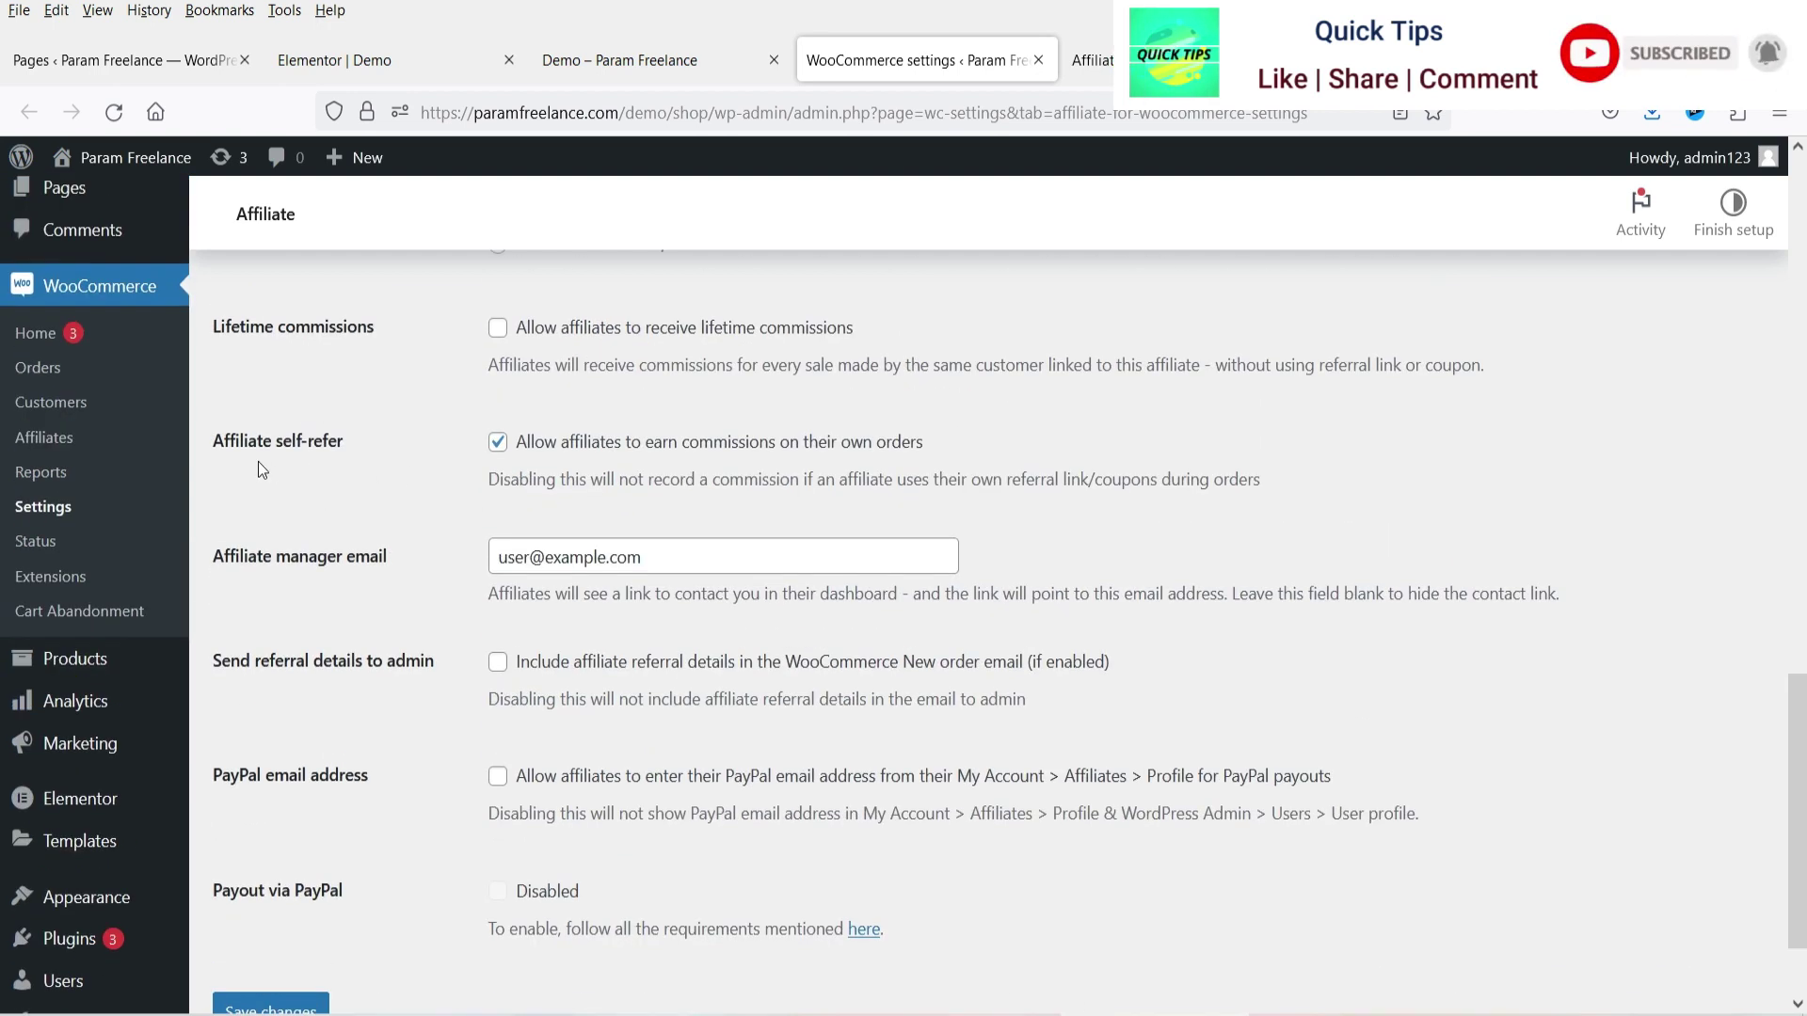
left_click_drag(557, 446, 871, 463)
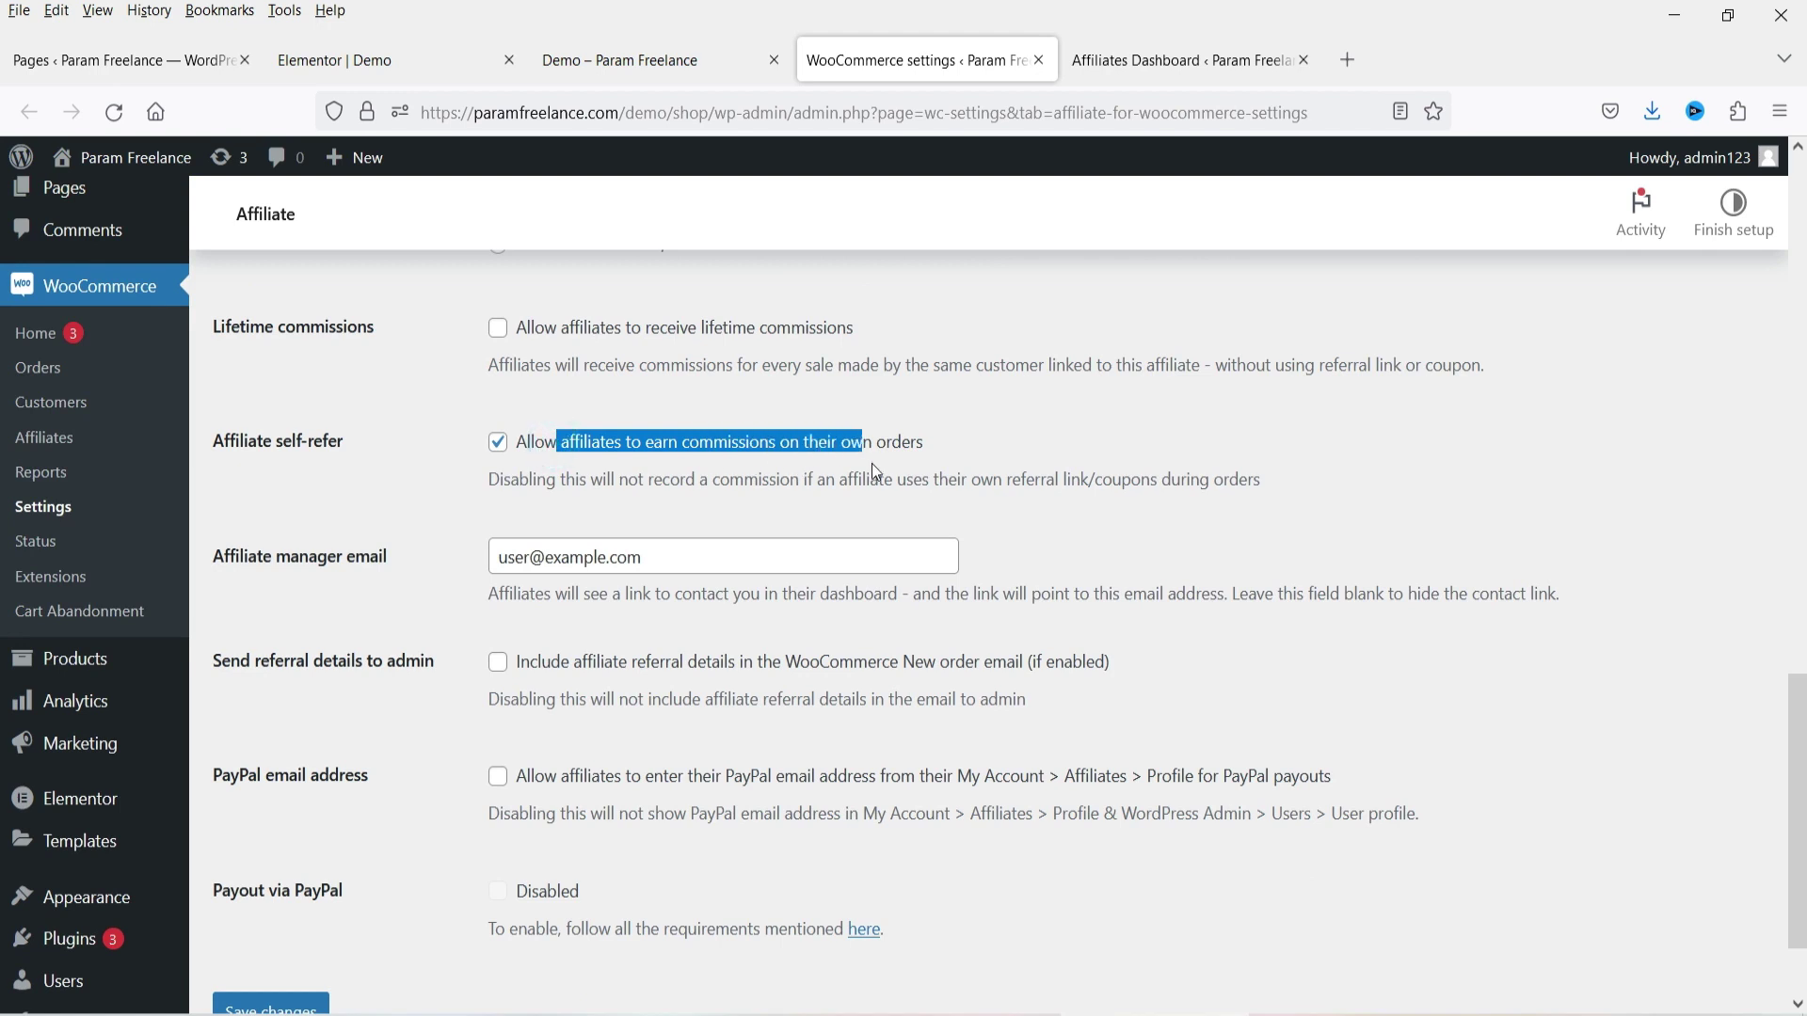
left_click(1093, 439)
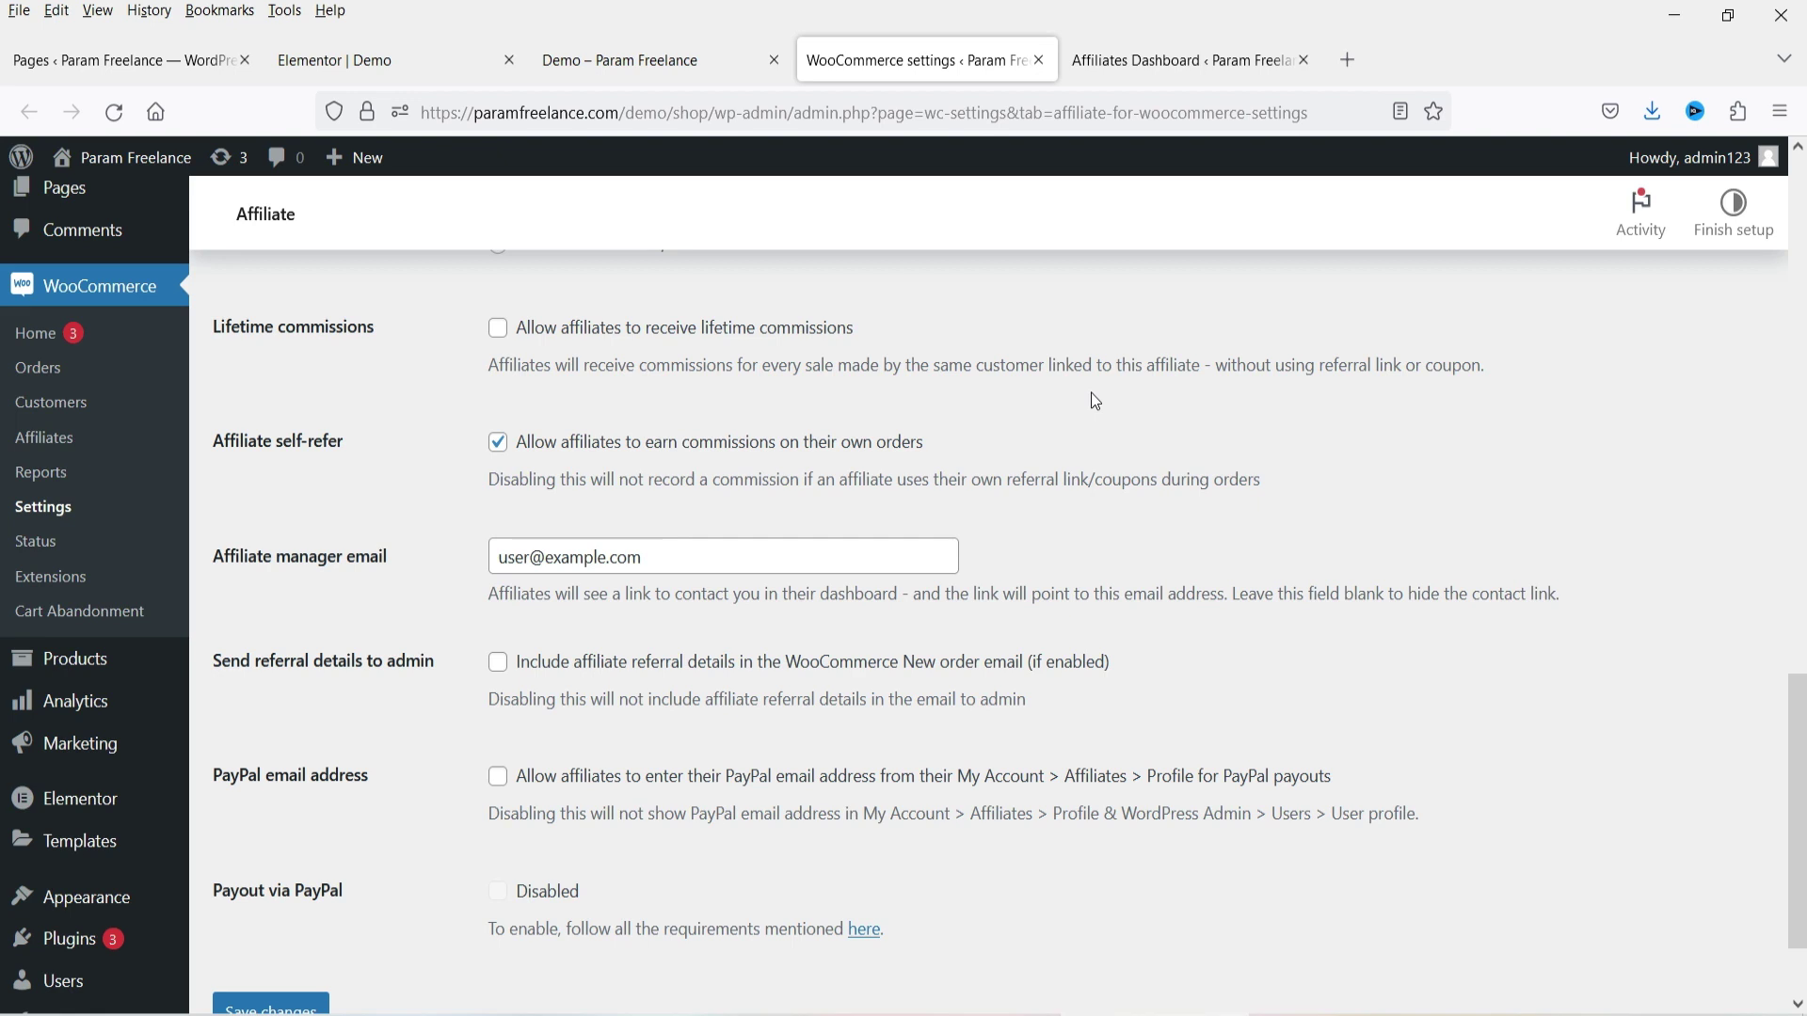
scroll(341, 565, "down", 2)
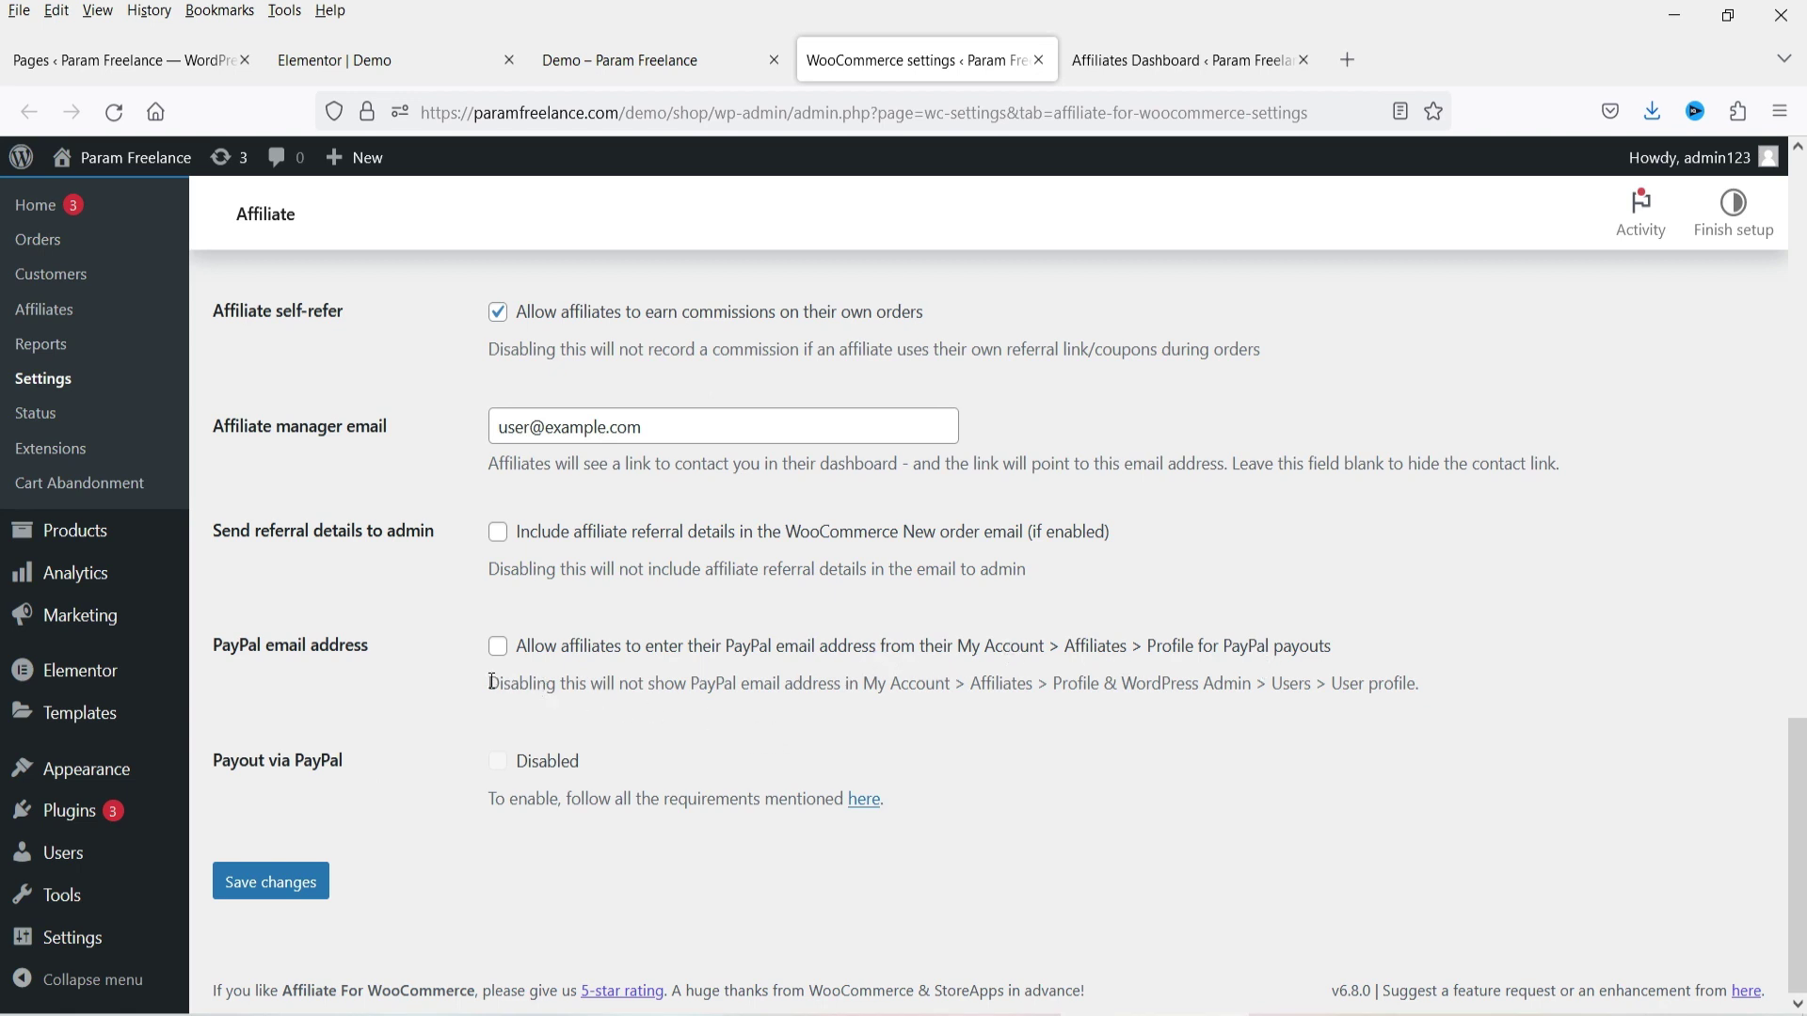
left_click_drag(491, 682, 1013, 685)
Step: Allow affiliates to enter their PayPal email address, also trying the Payout via PayPal option
left_click(1013, 685)
left_click(497, 646)
left_click(497, 764)
Step: Review the PayPal payout documentation, then save the affiliate settings
left_click(863, 800)
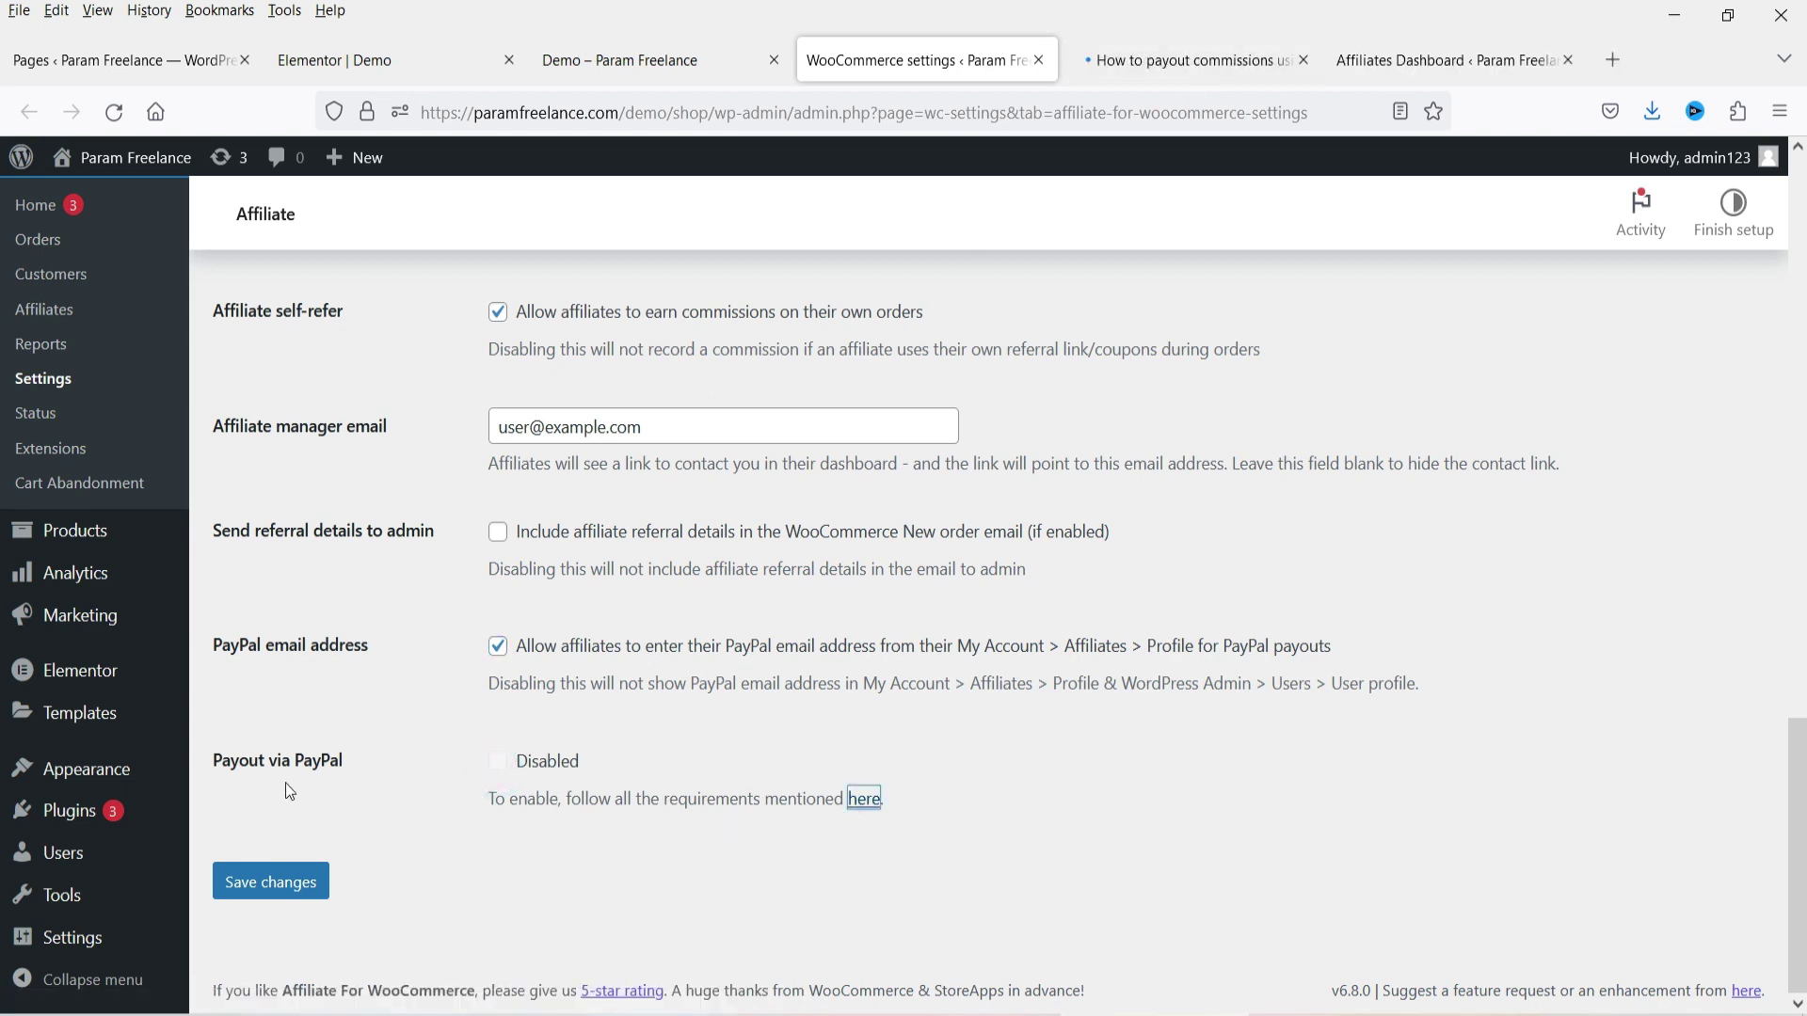
left_click_drag(357, 774, 228, 767)
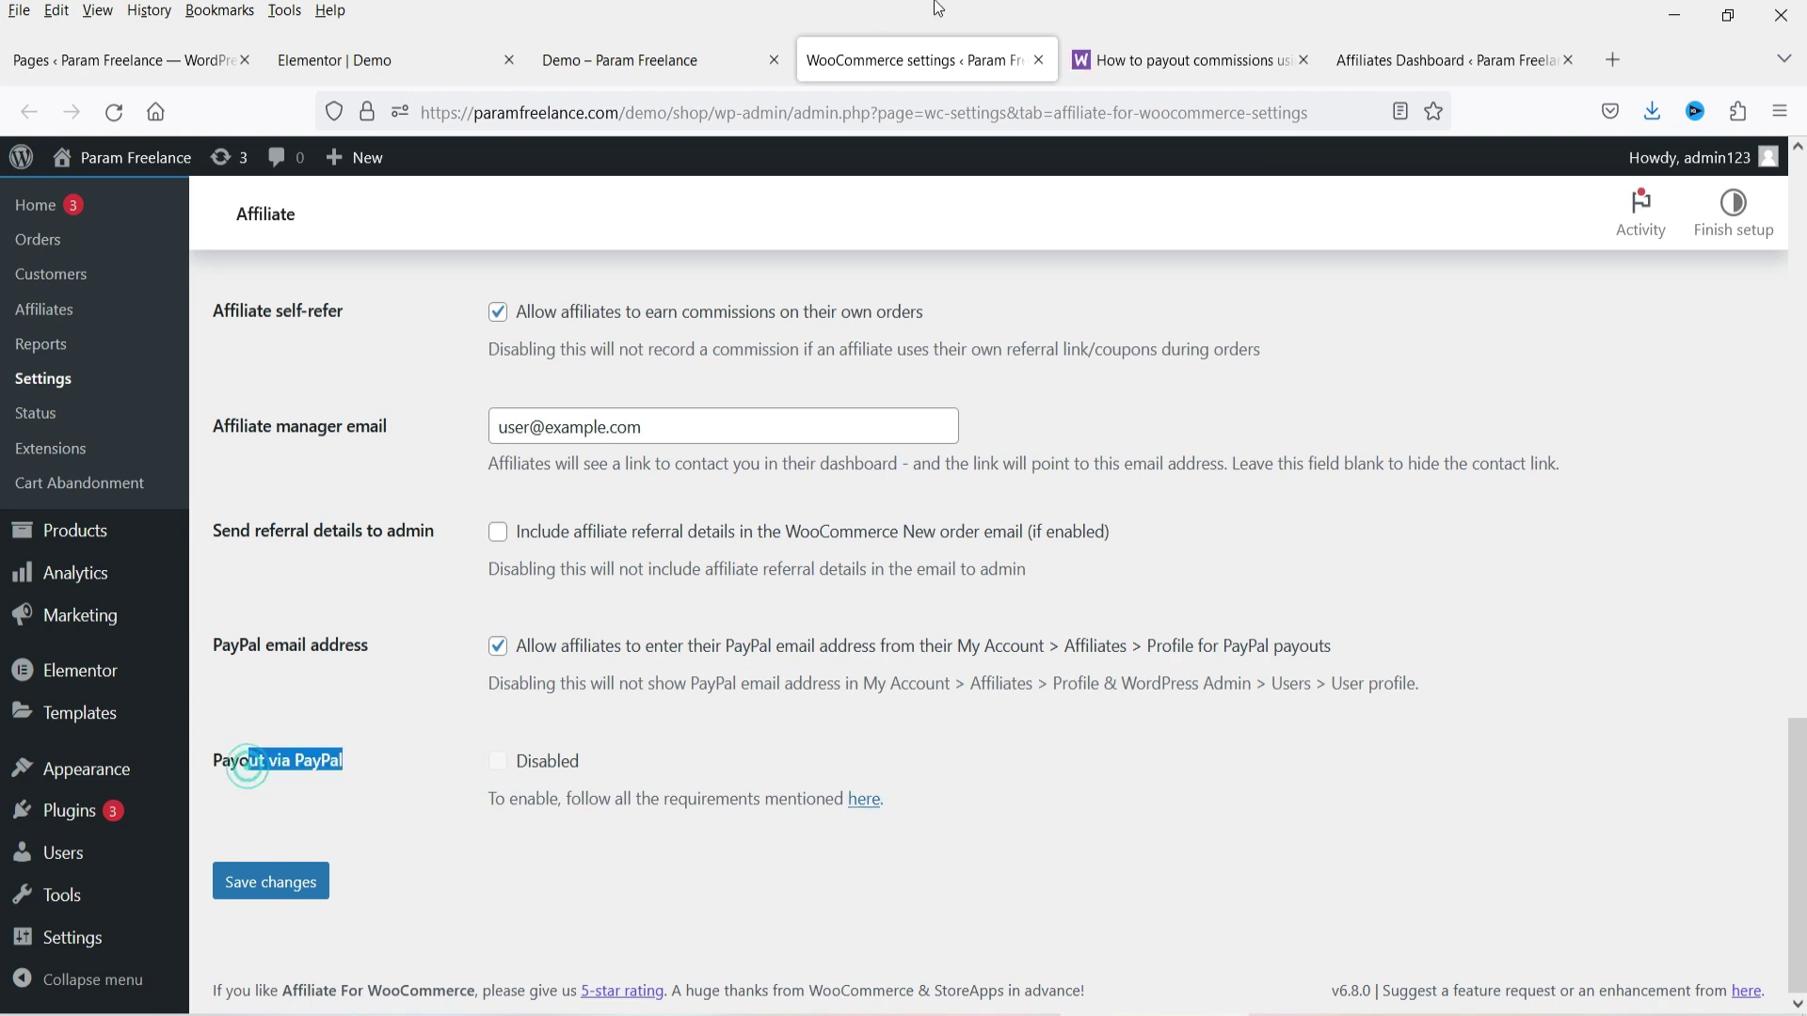
left_click(1142, 66)
scroll(1082, 480, "down", 3)
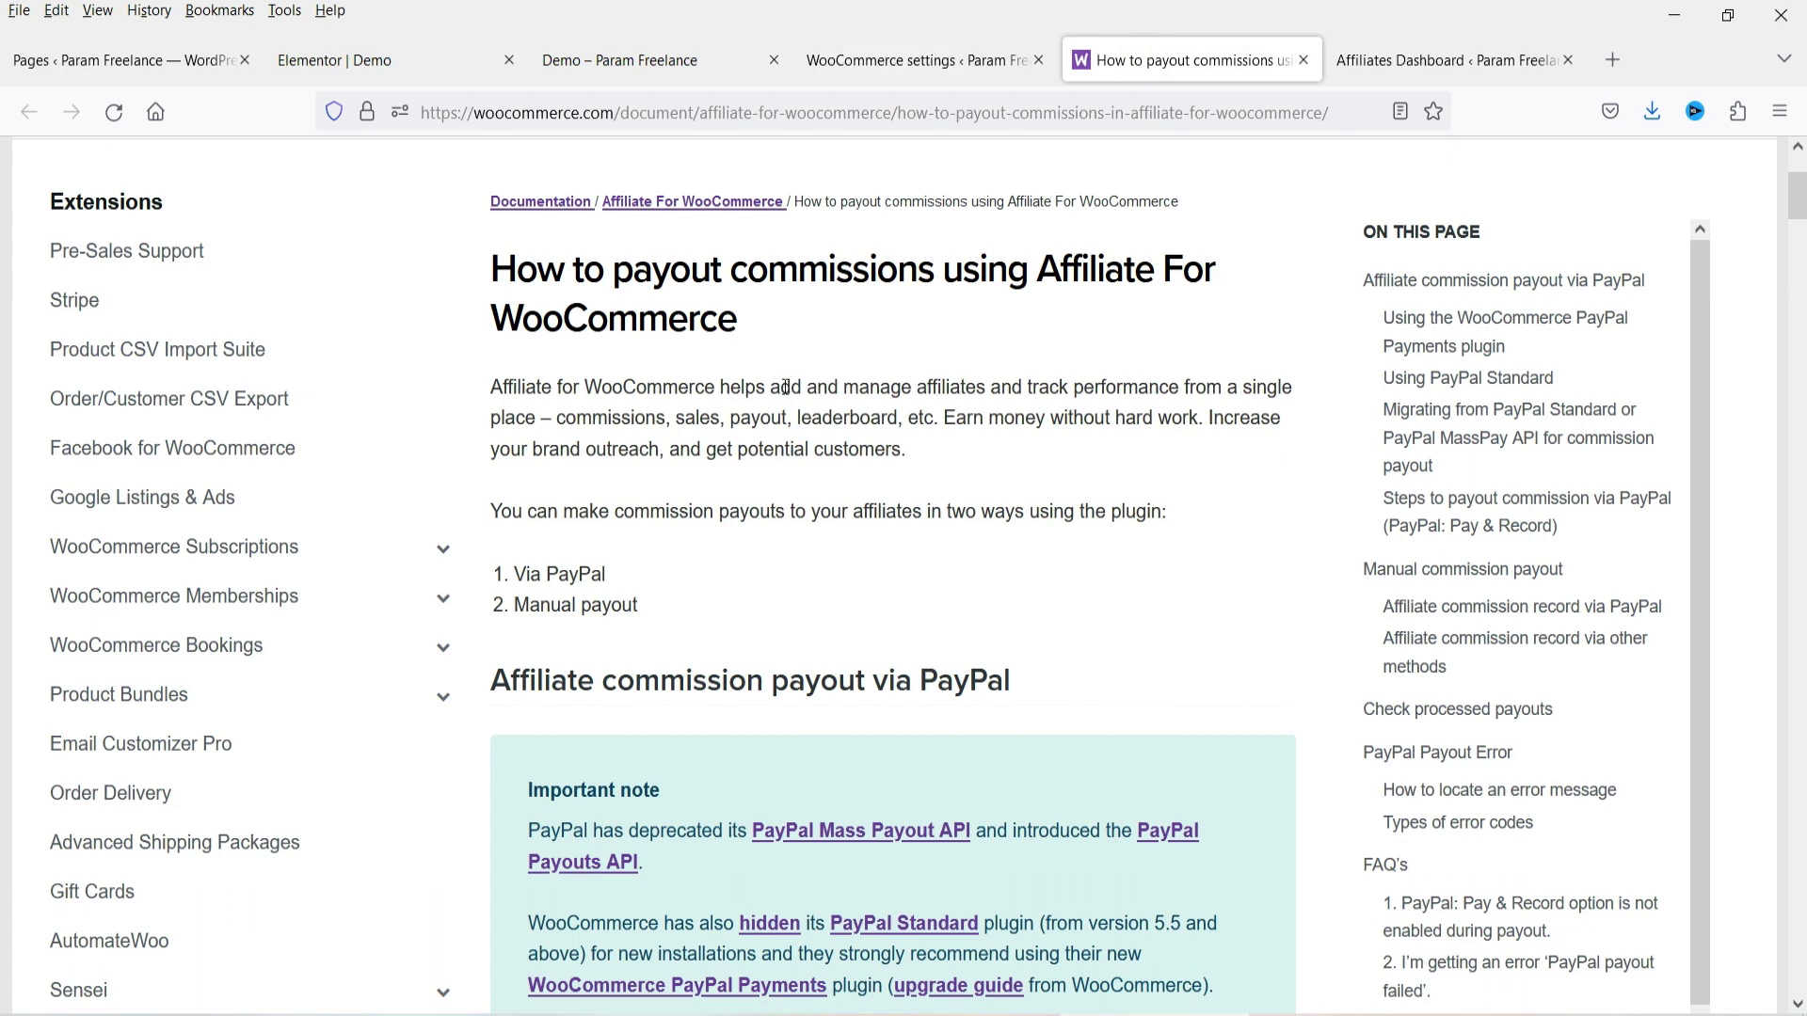
scroll(781, 386, "down", 4)
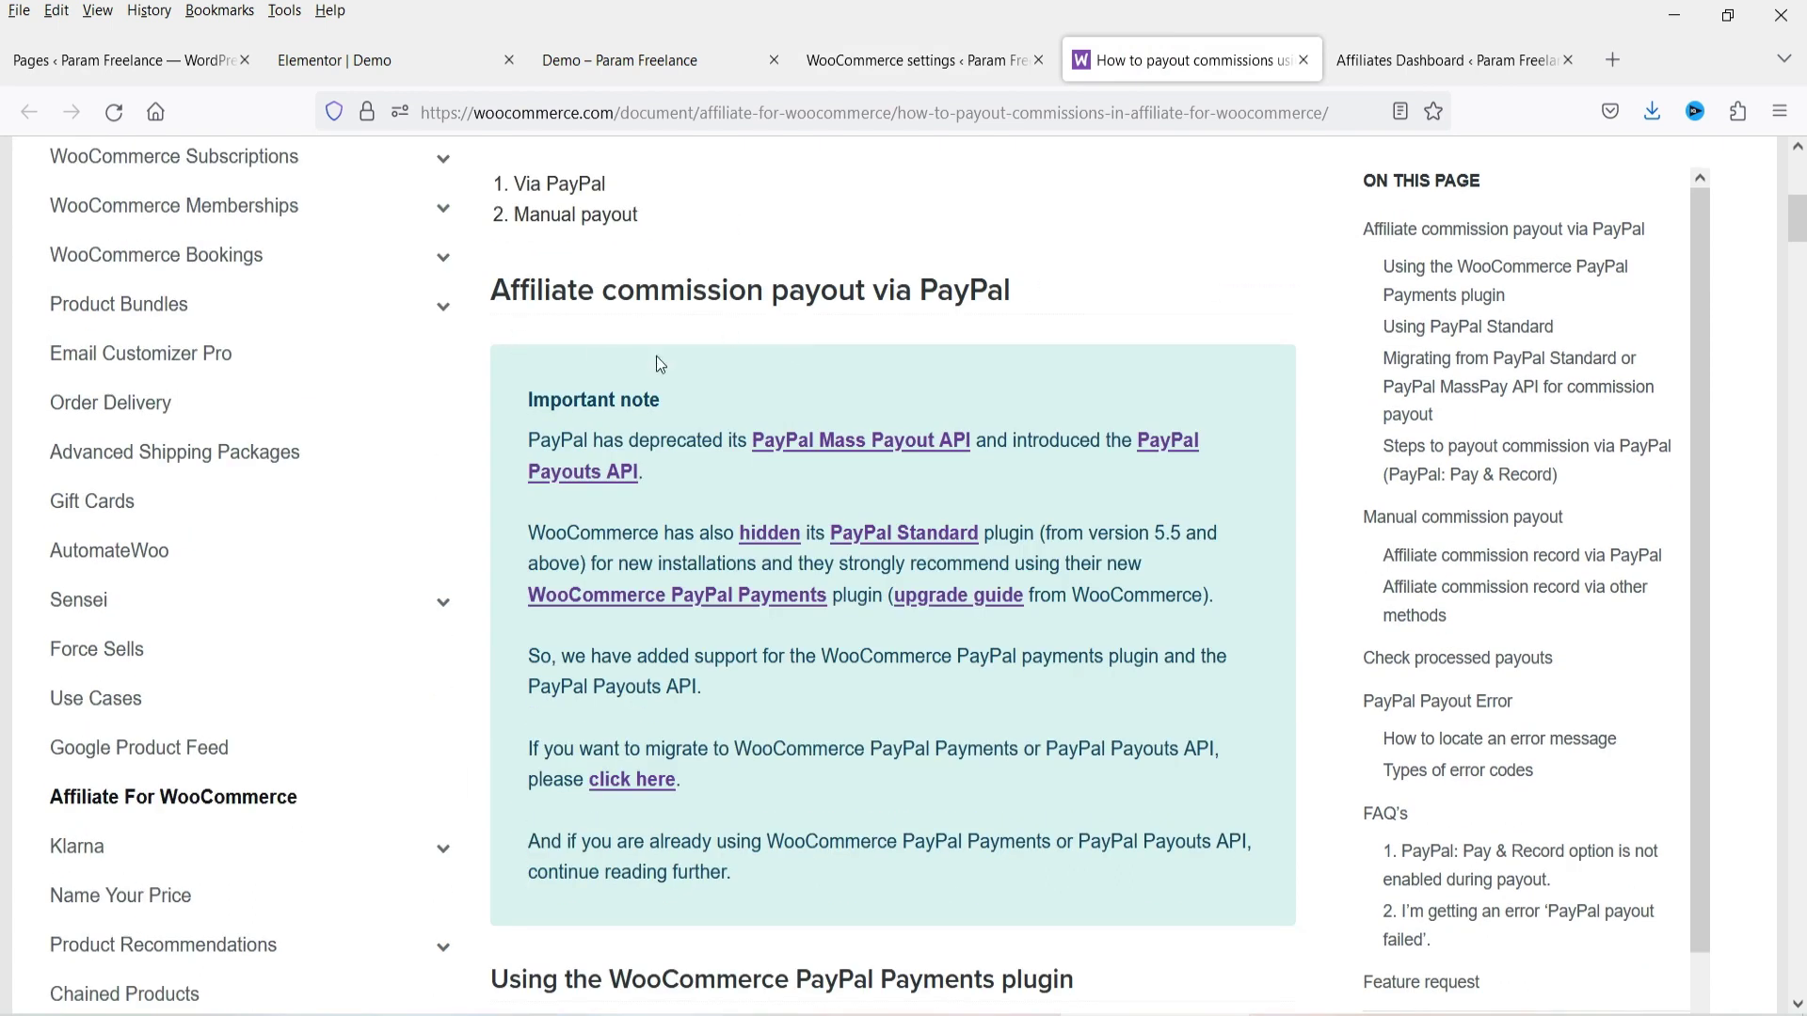
left_click(1304, 60)
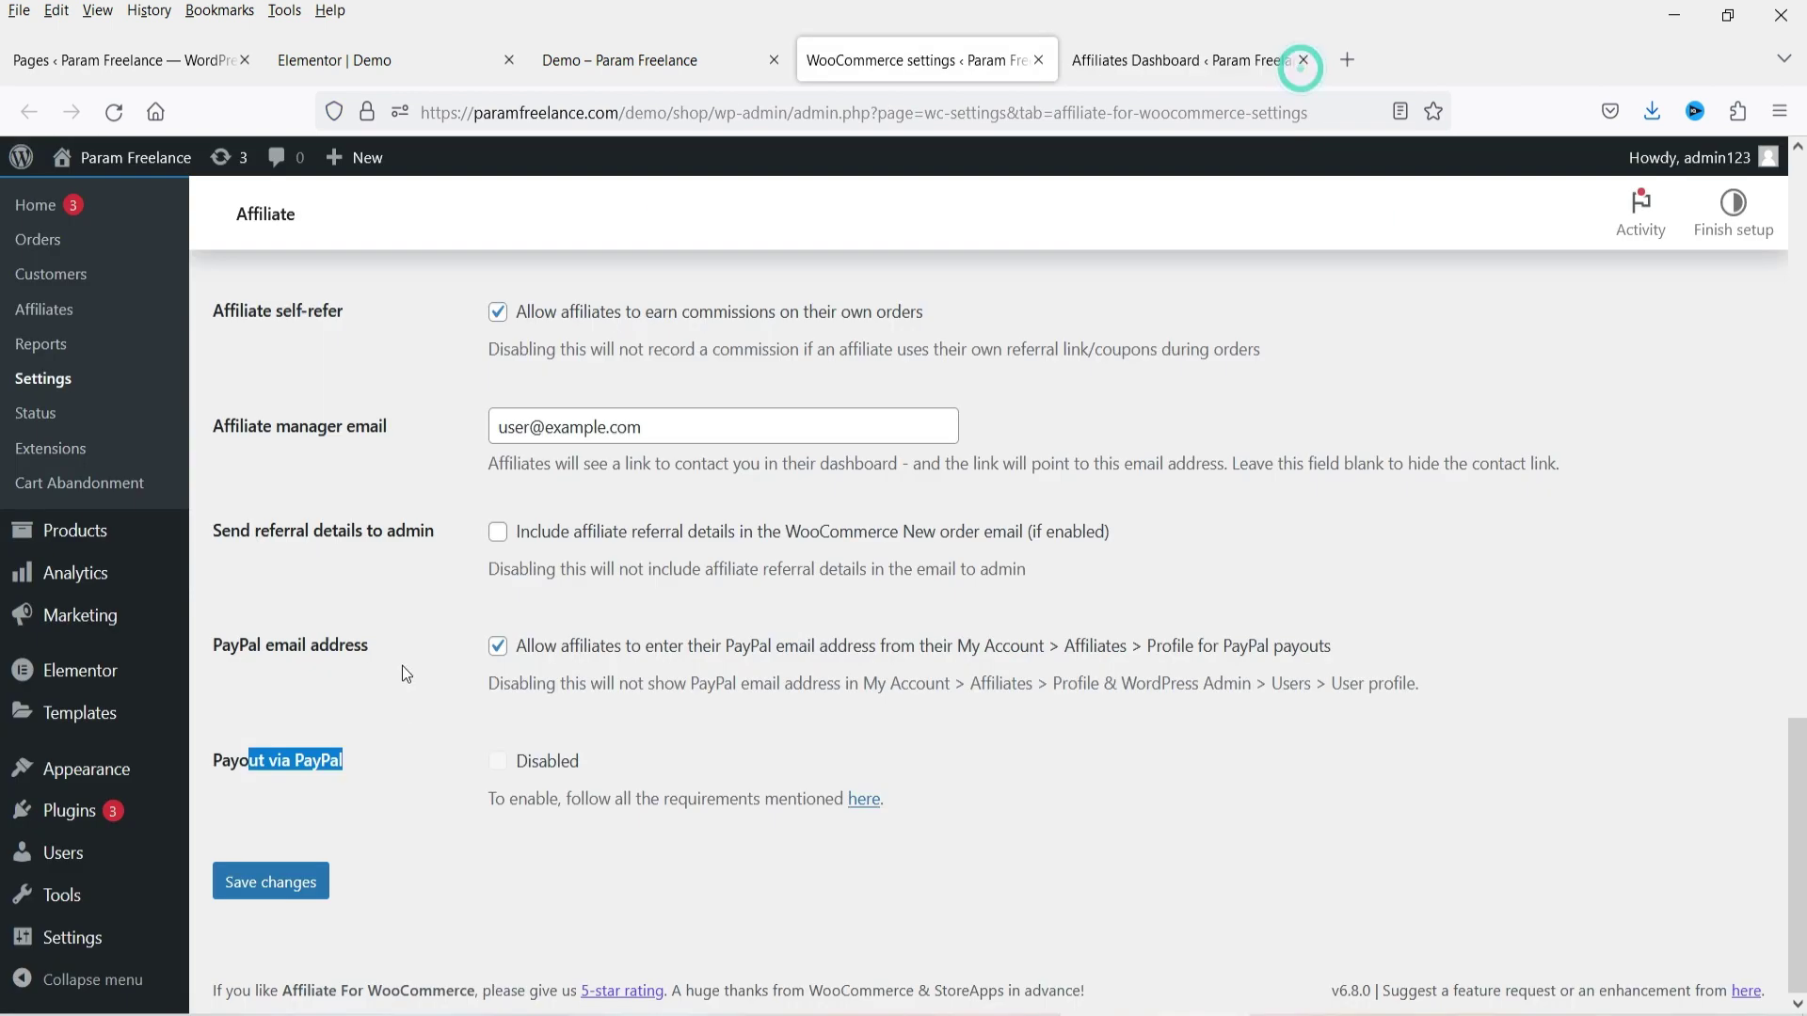
left_click(270, 882)
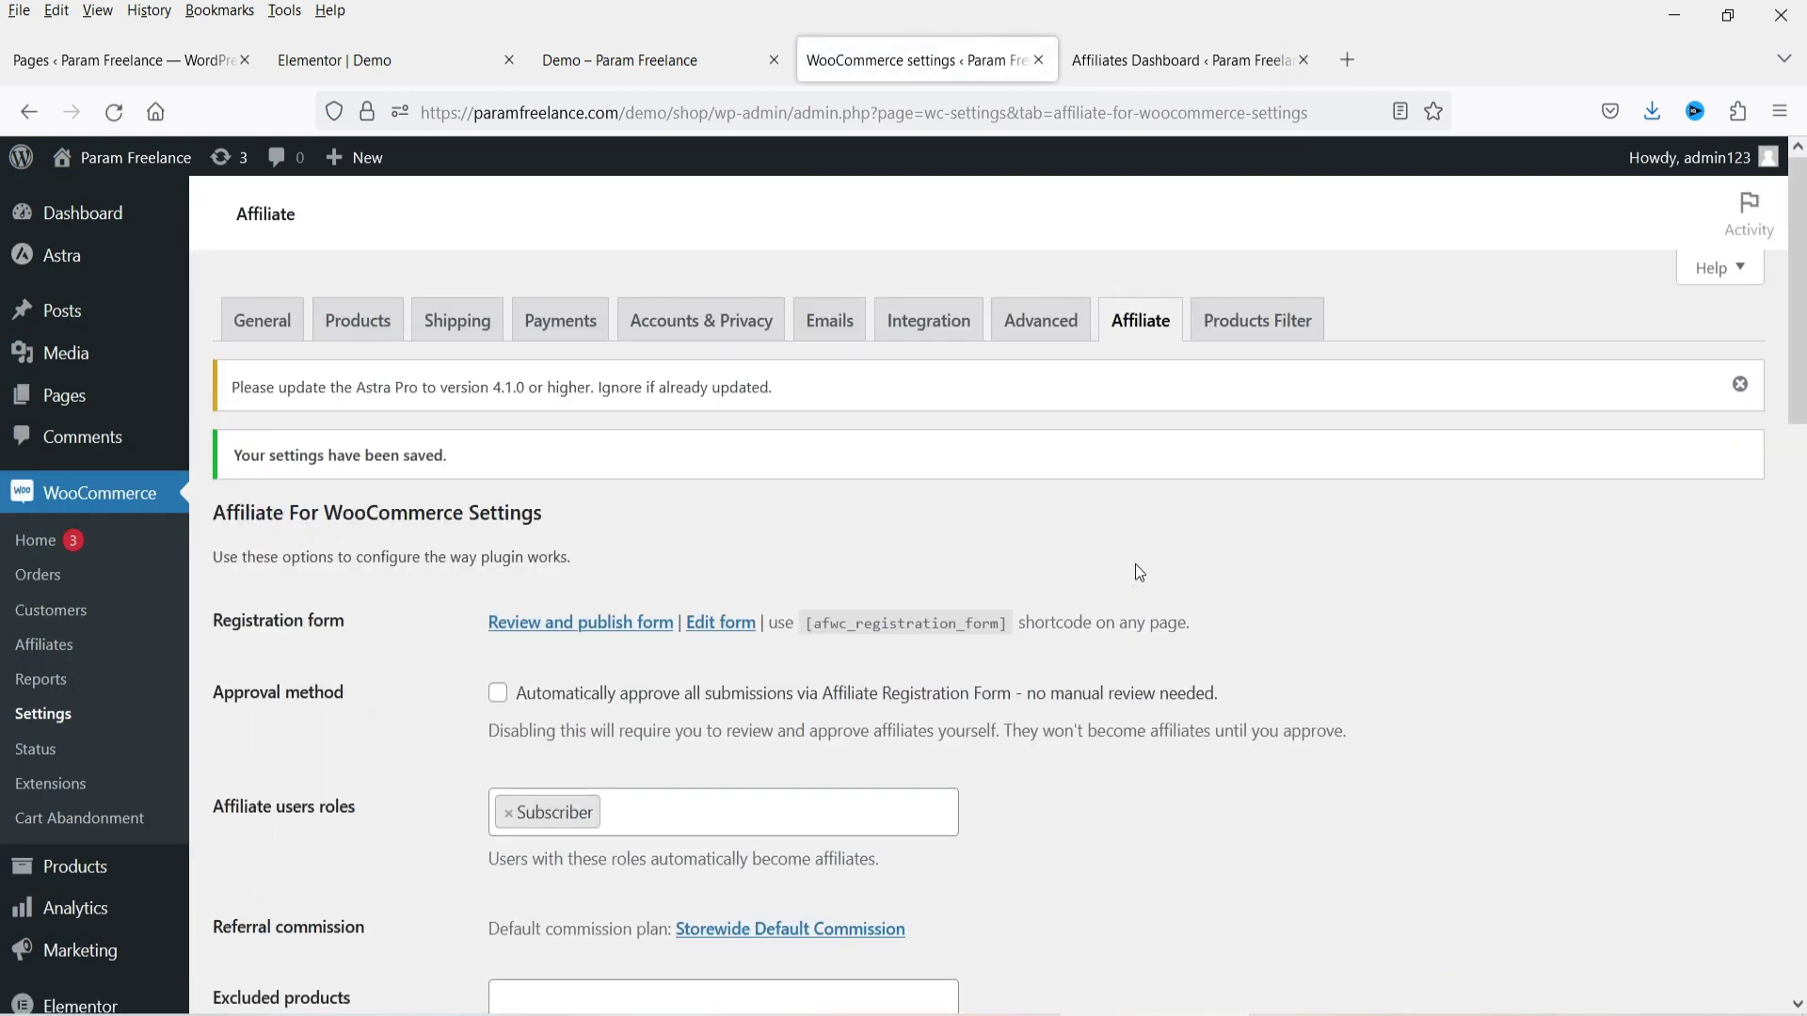
left_click(1156, 55)
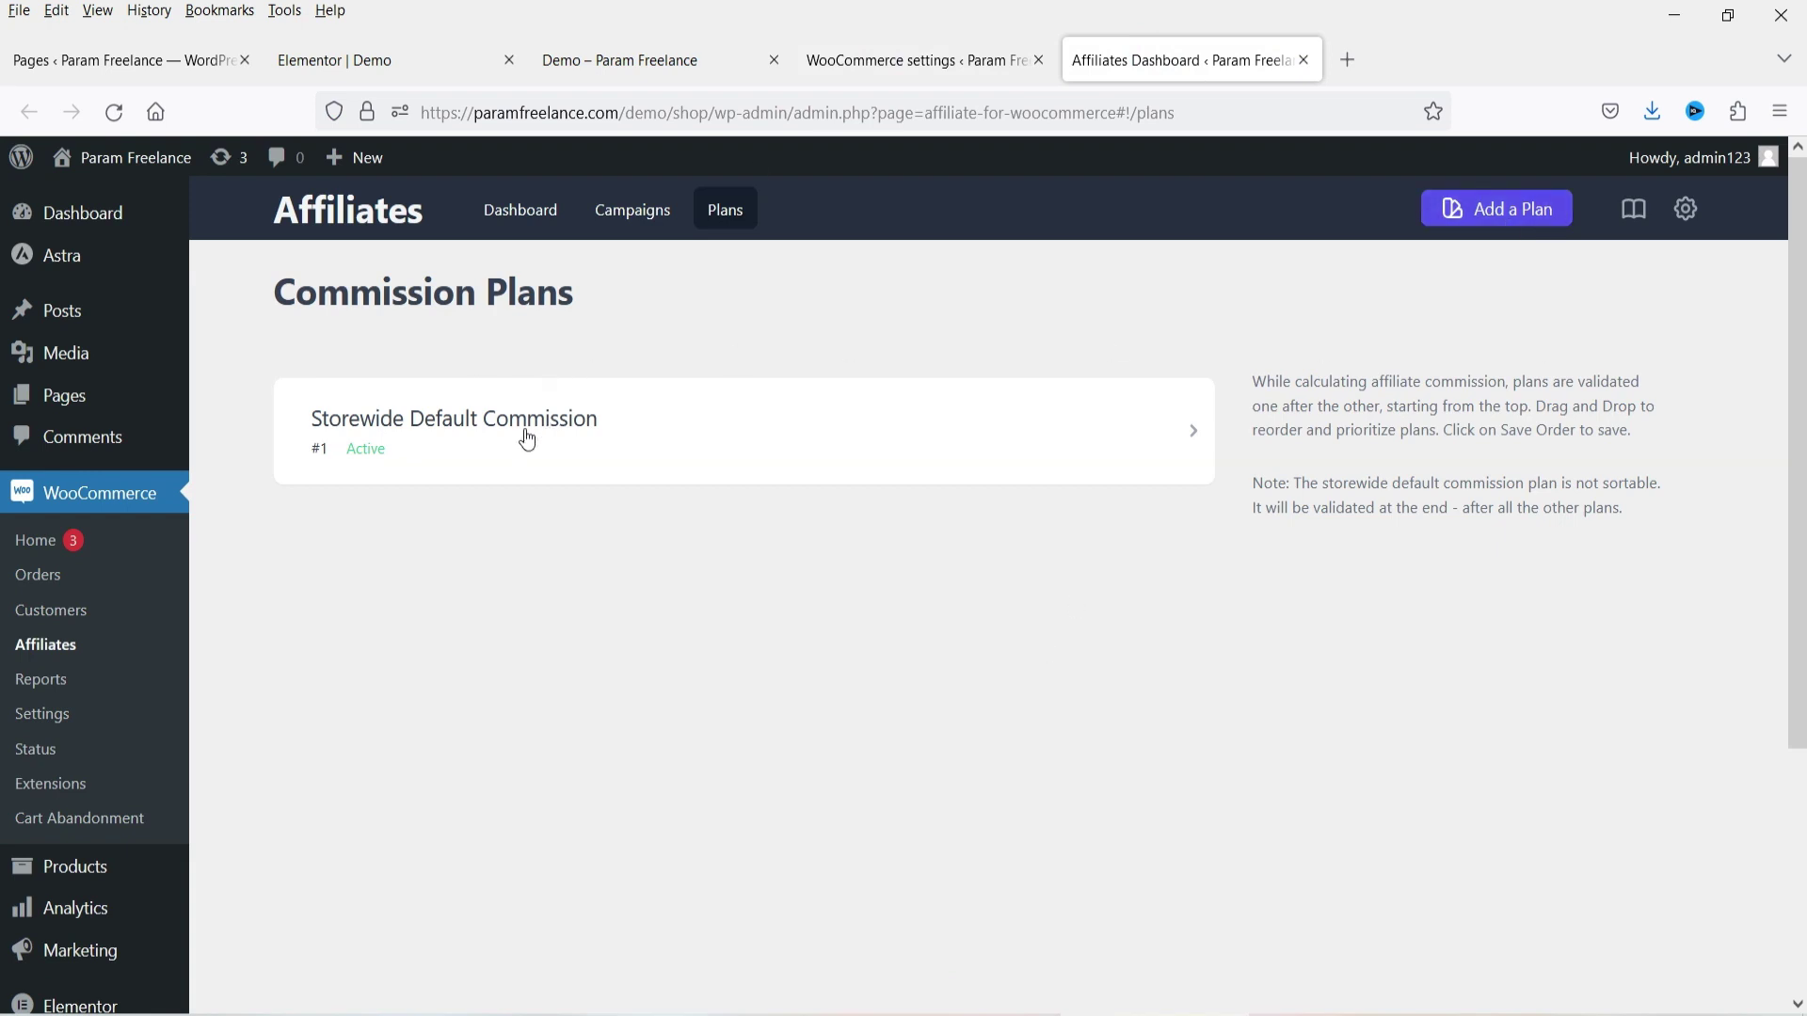
Step: Change the Start Here: Common Assets, Logo, Branding campaign from Draft to Active and save it
left_click(655, 220)
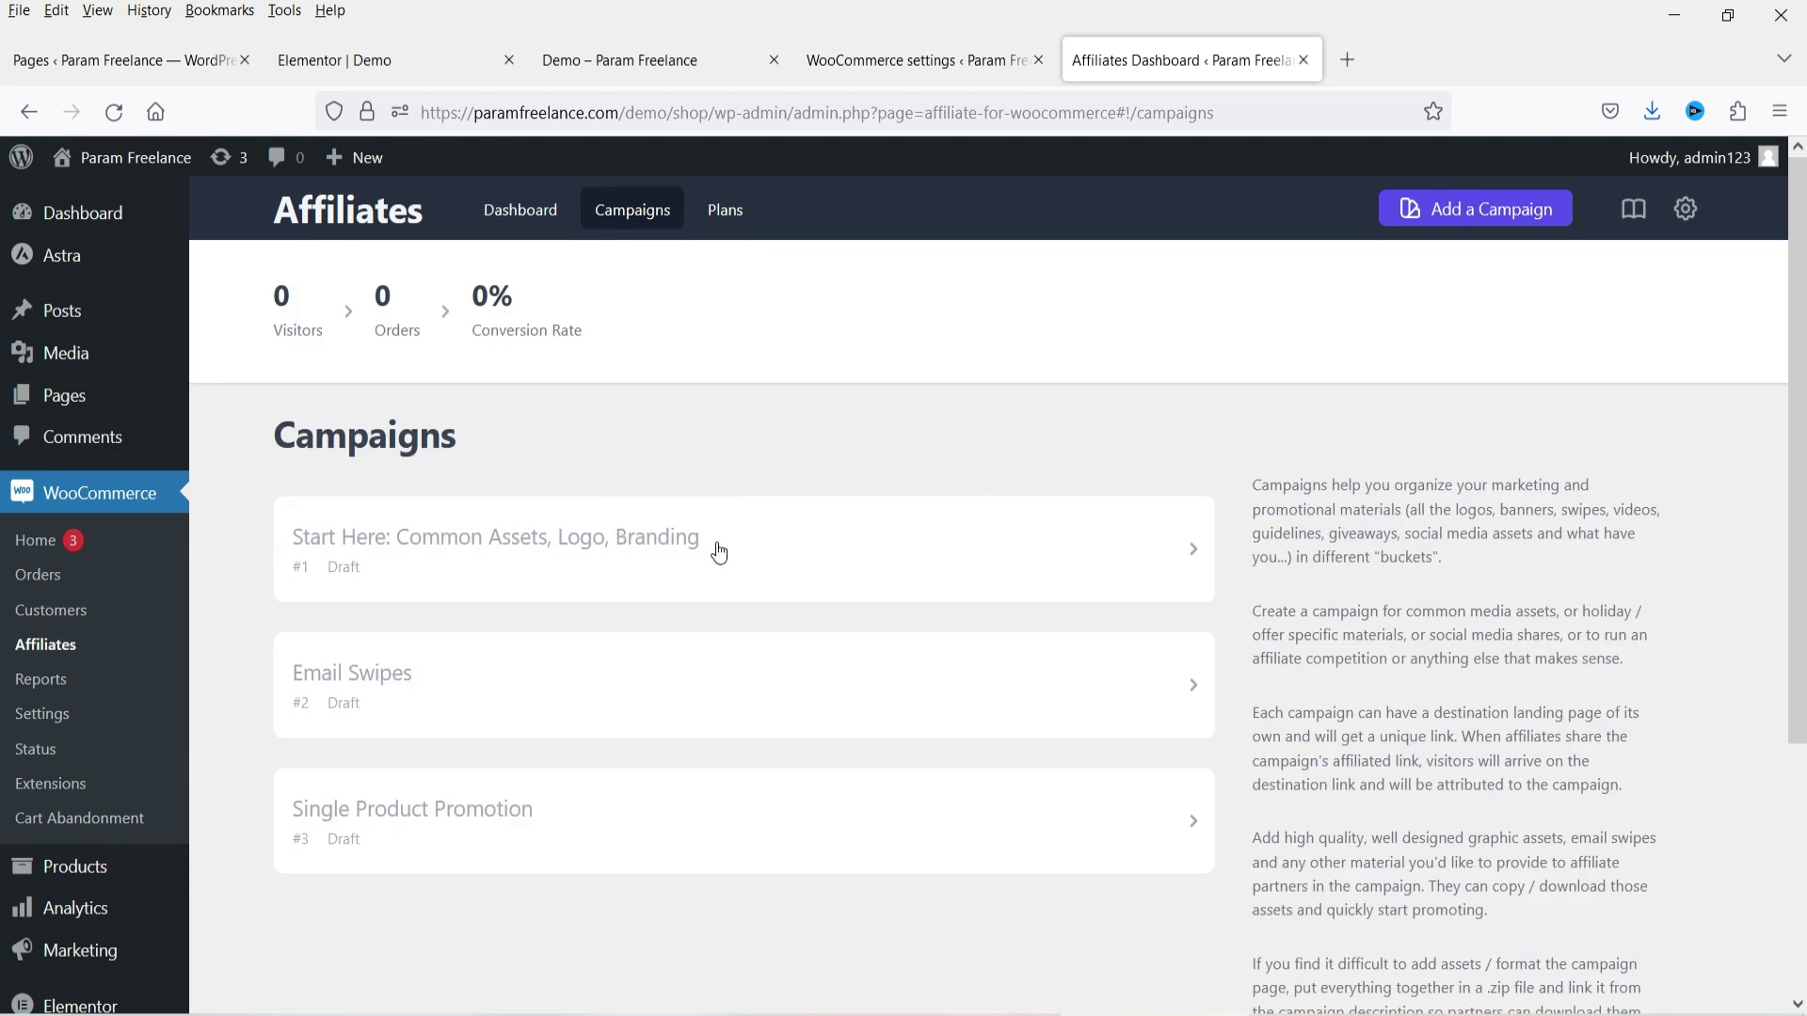
left_click(635, 559)
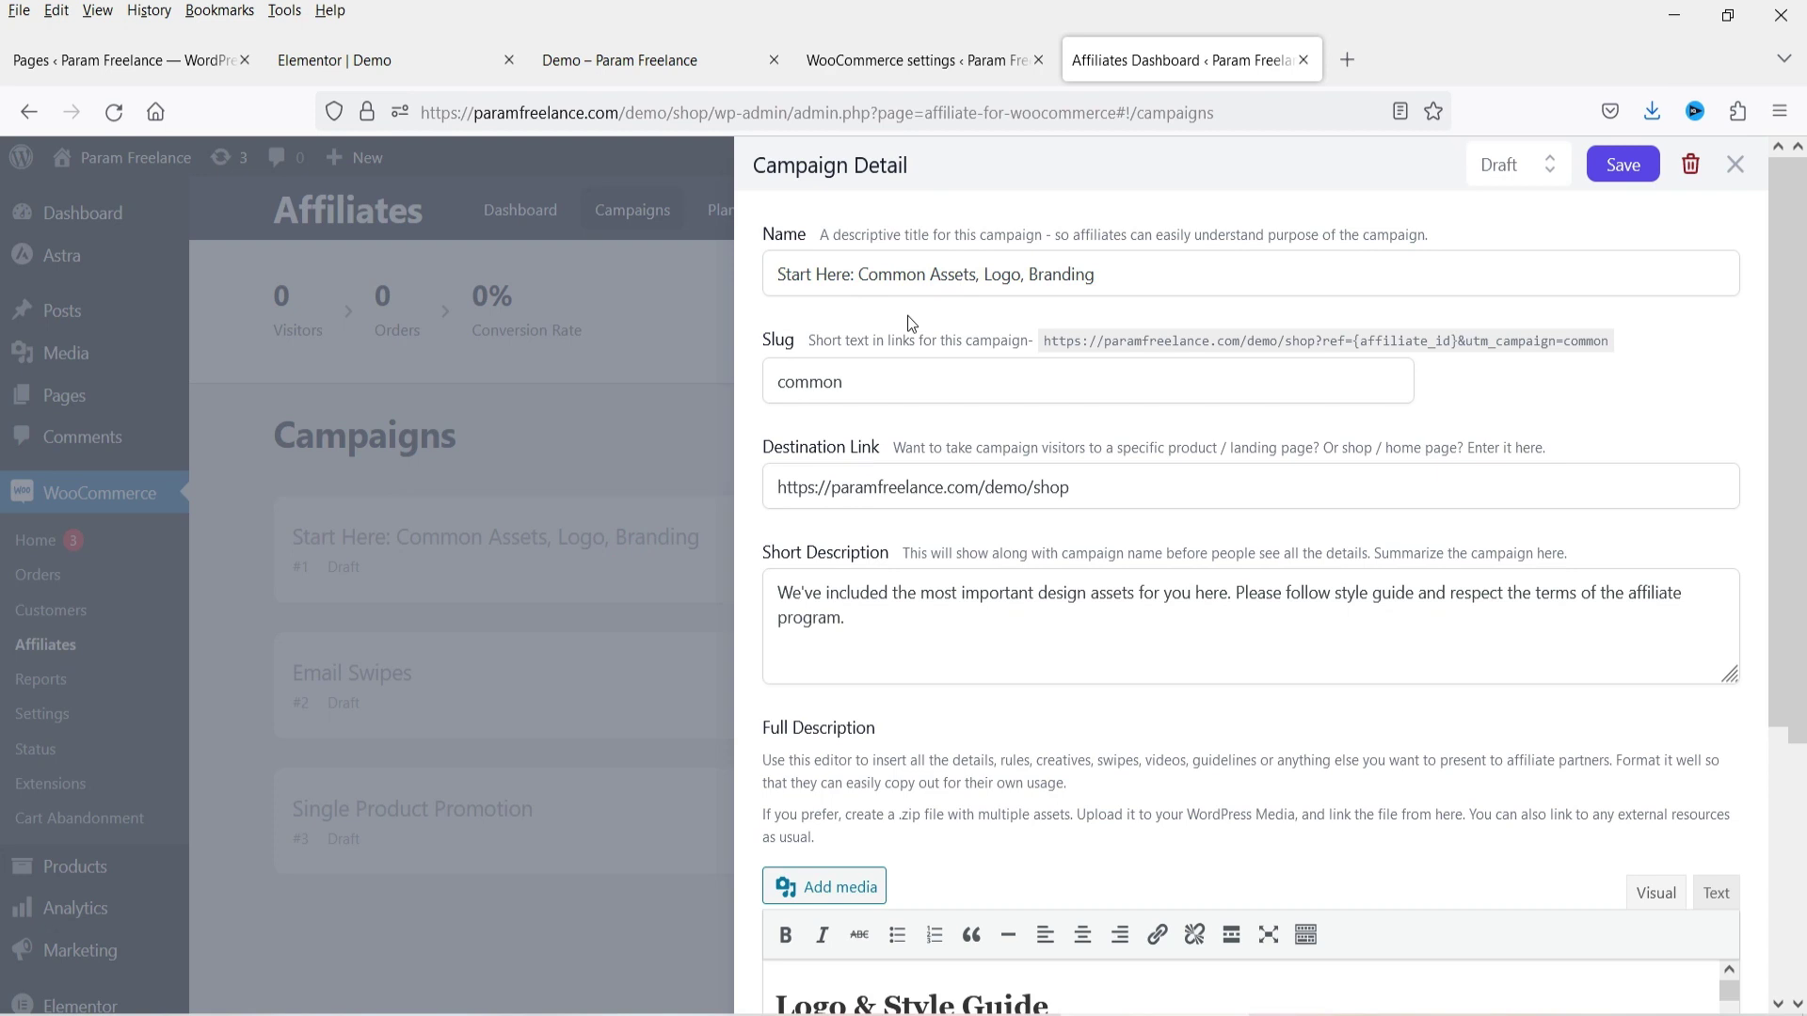
scroll(1468, 480, "down", 2)
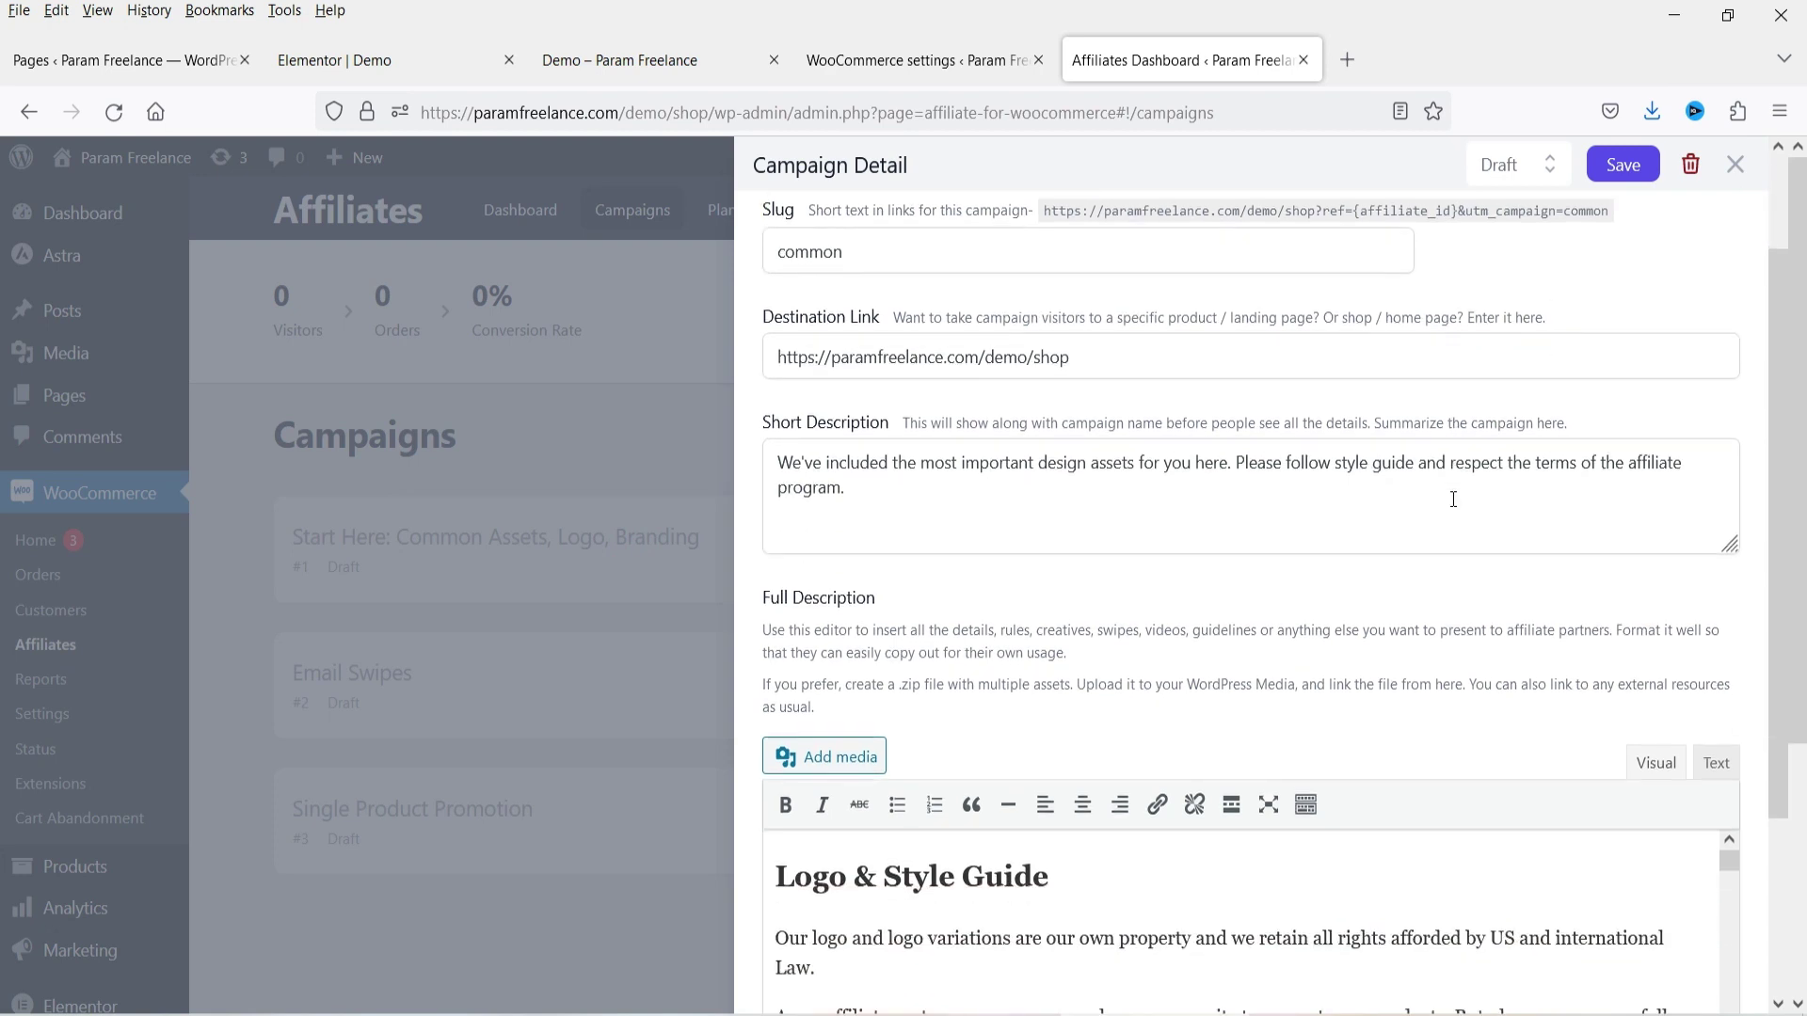
triple_click(924, 488)
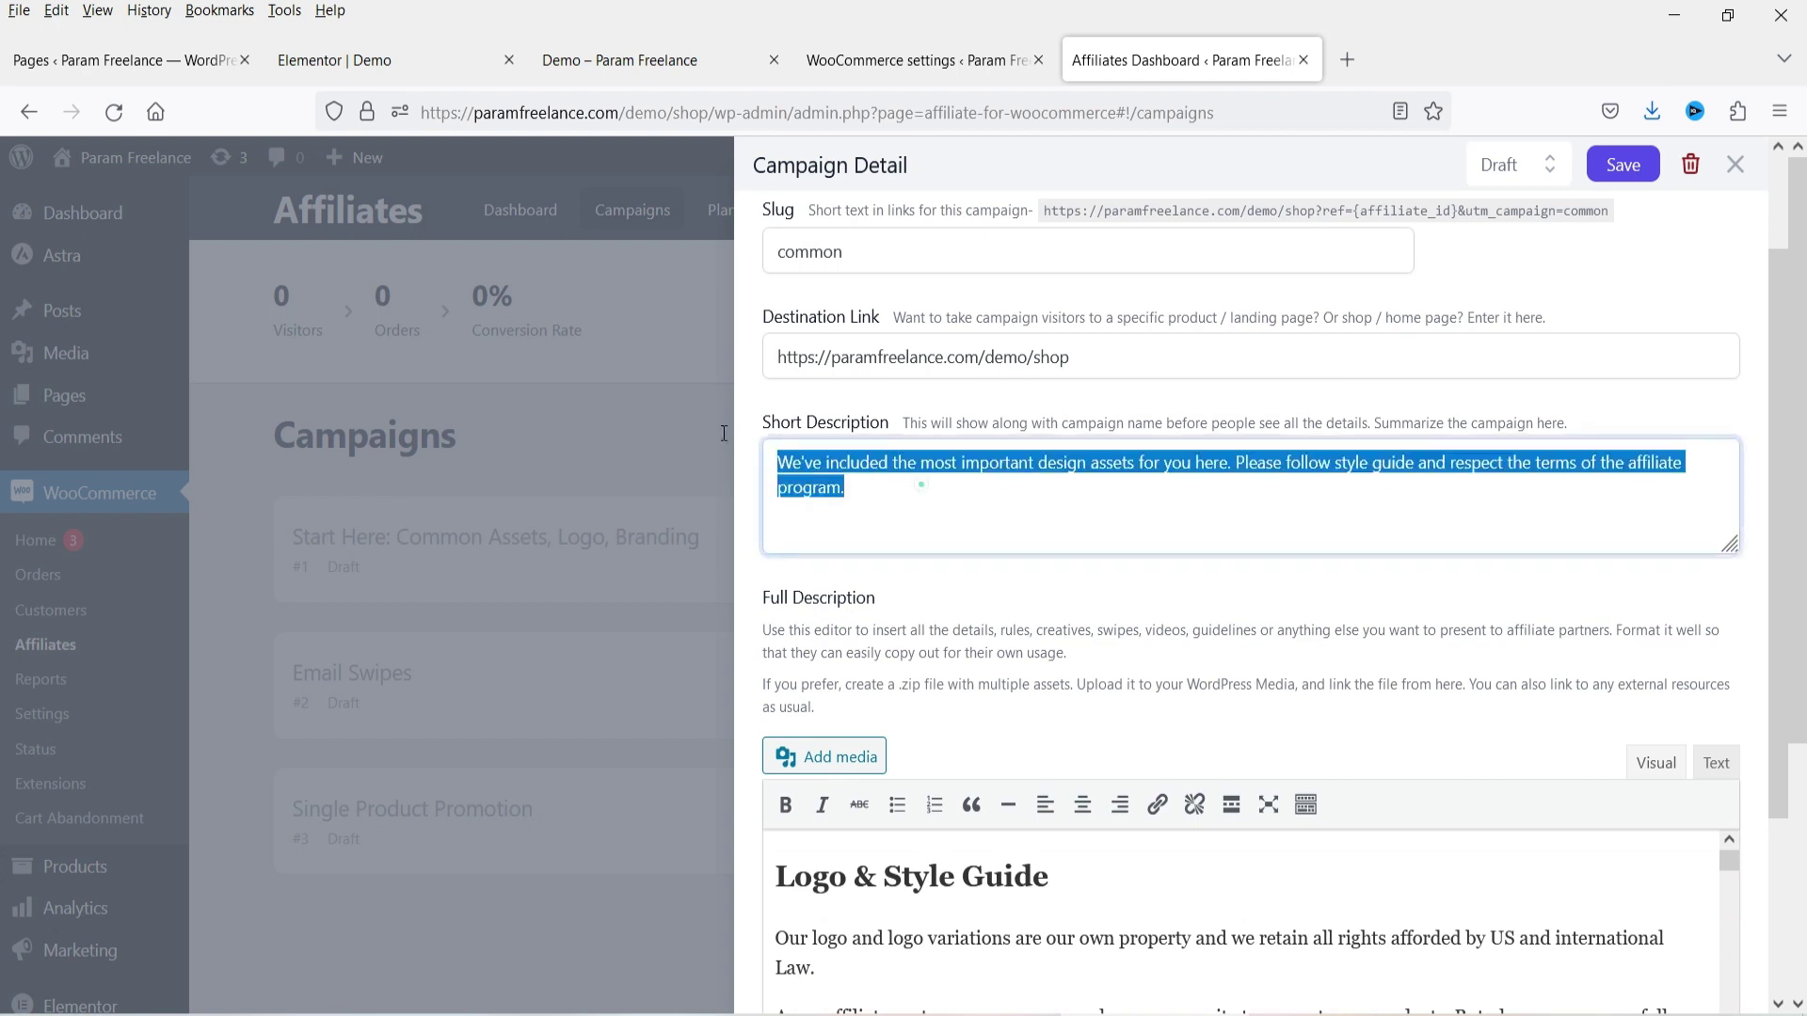
left_click(1107, 508)
scroll(1469, 261, "up", 2)
left_click(1529, 186)
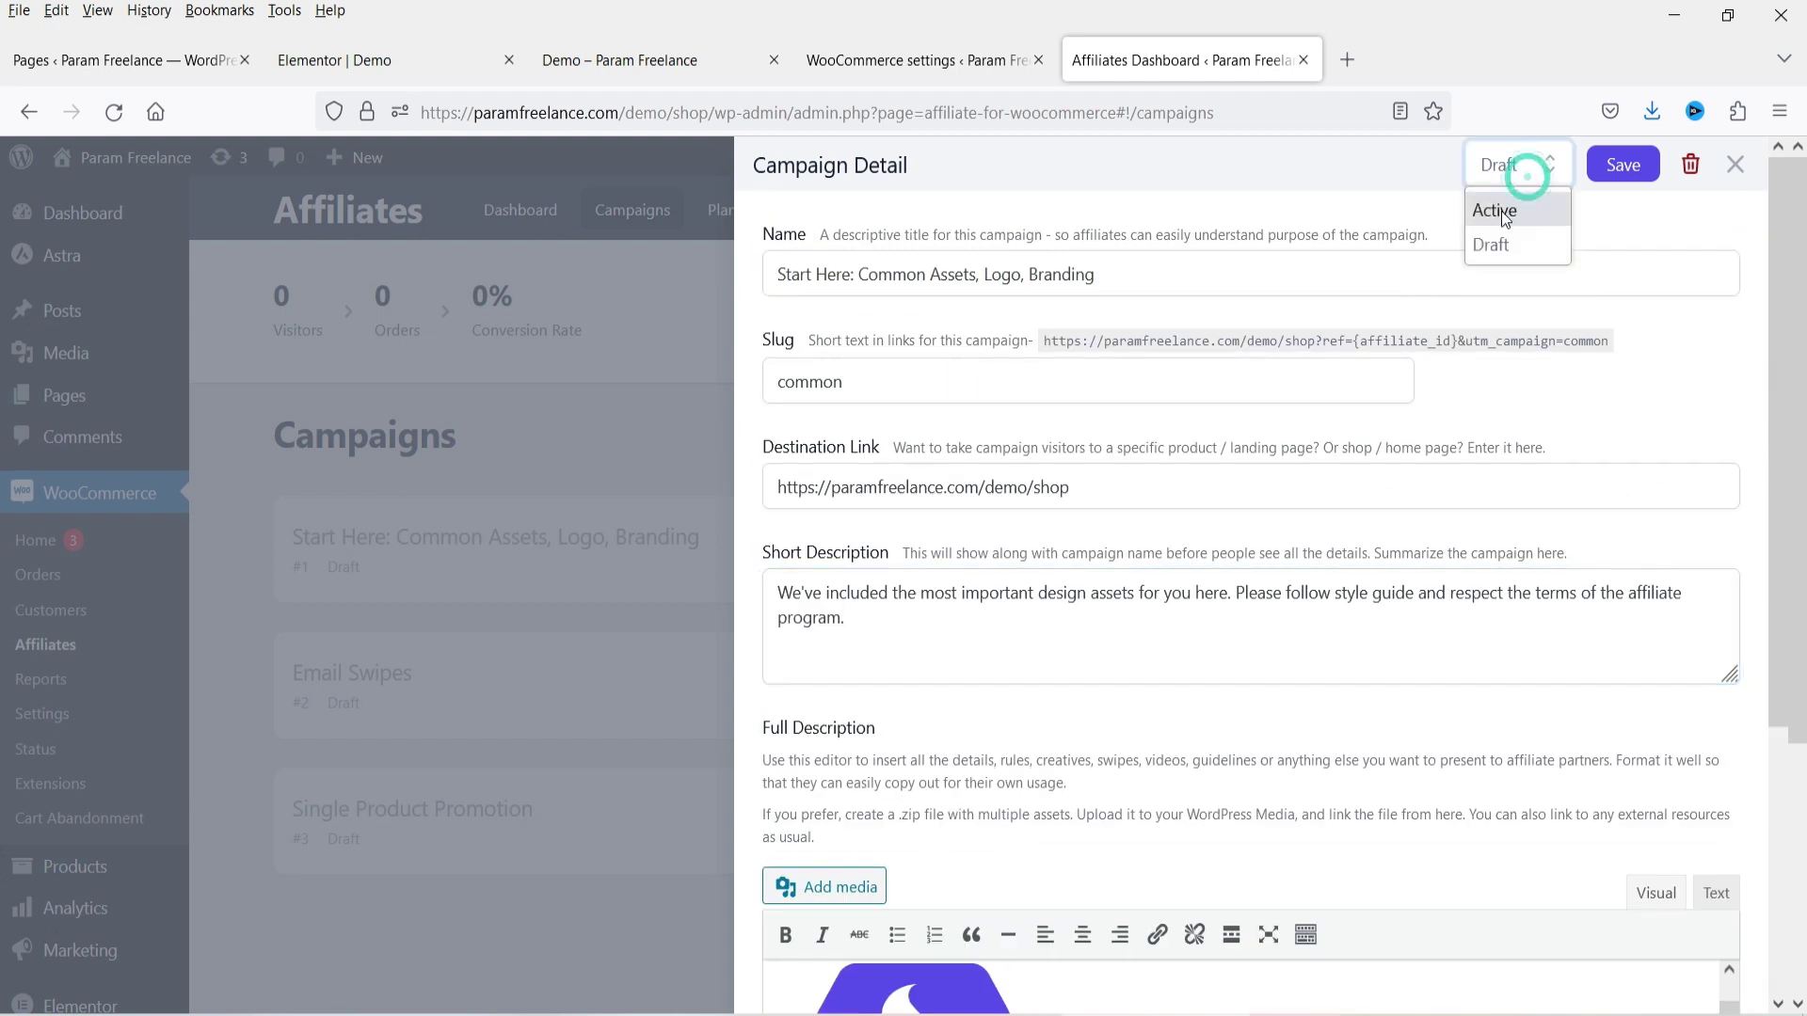
left_click(1501, 210)
left_click(1608, 171)
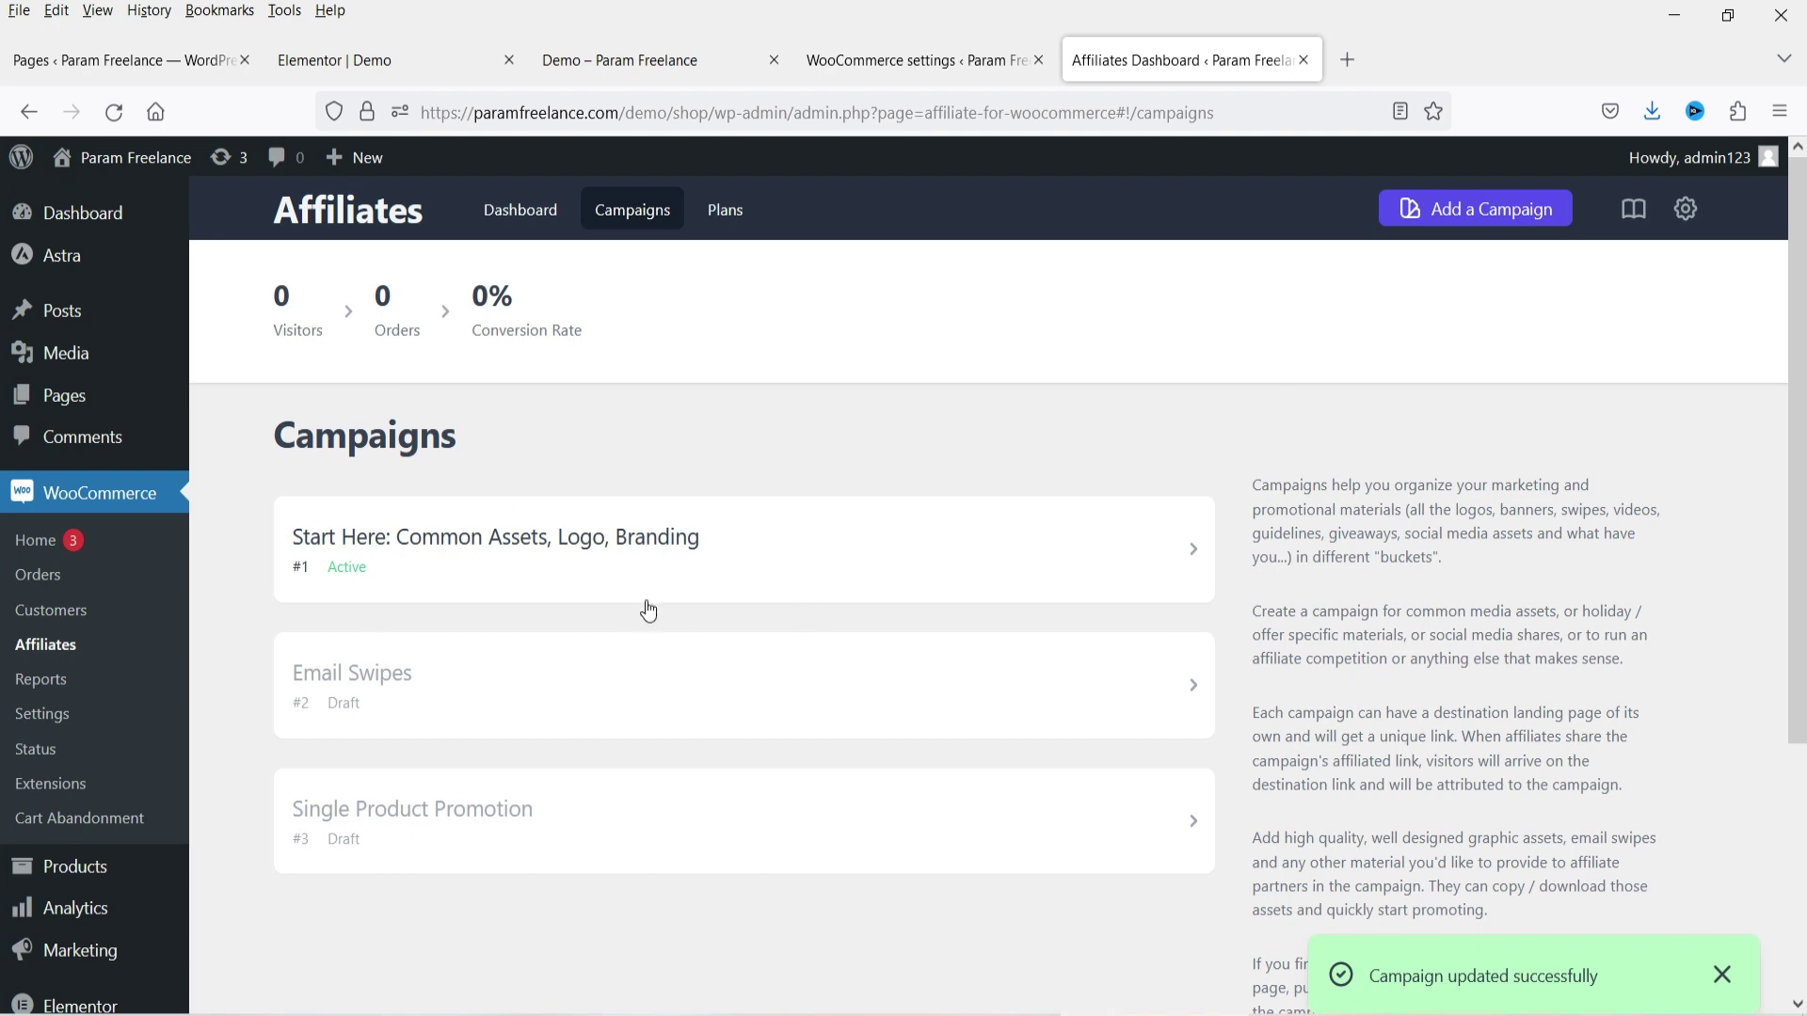
left_click(535, 209)
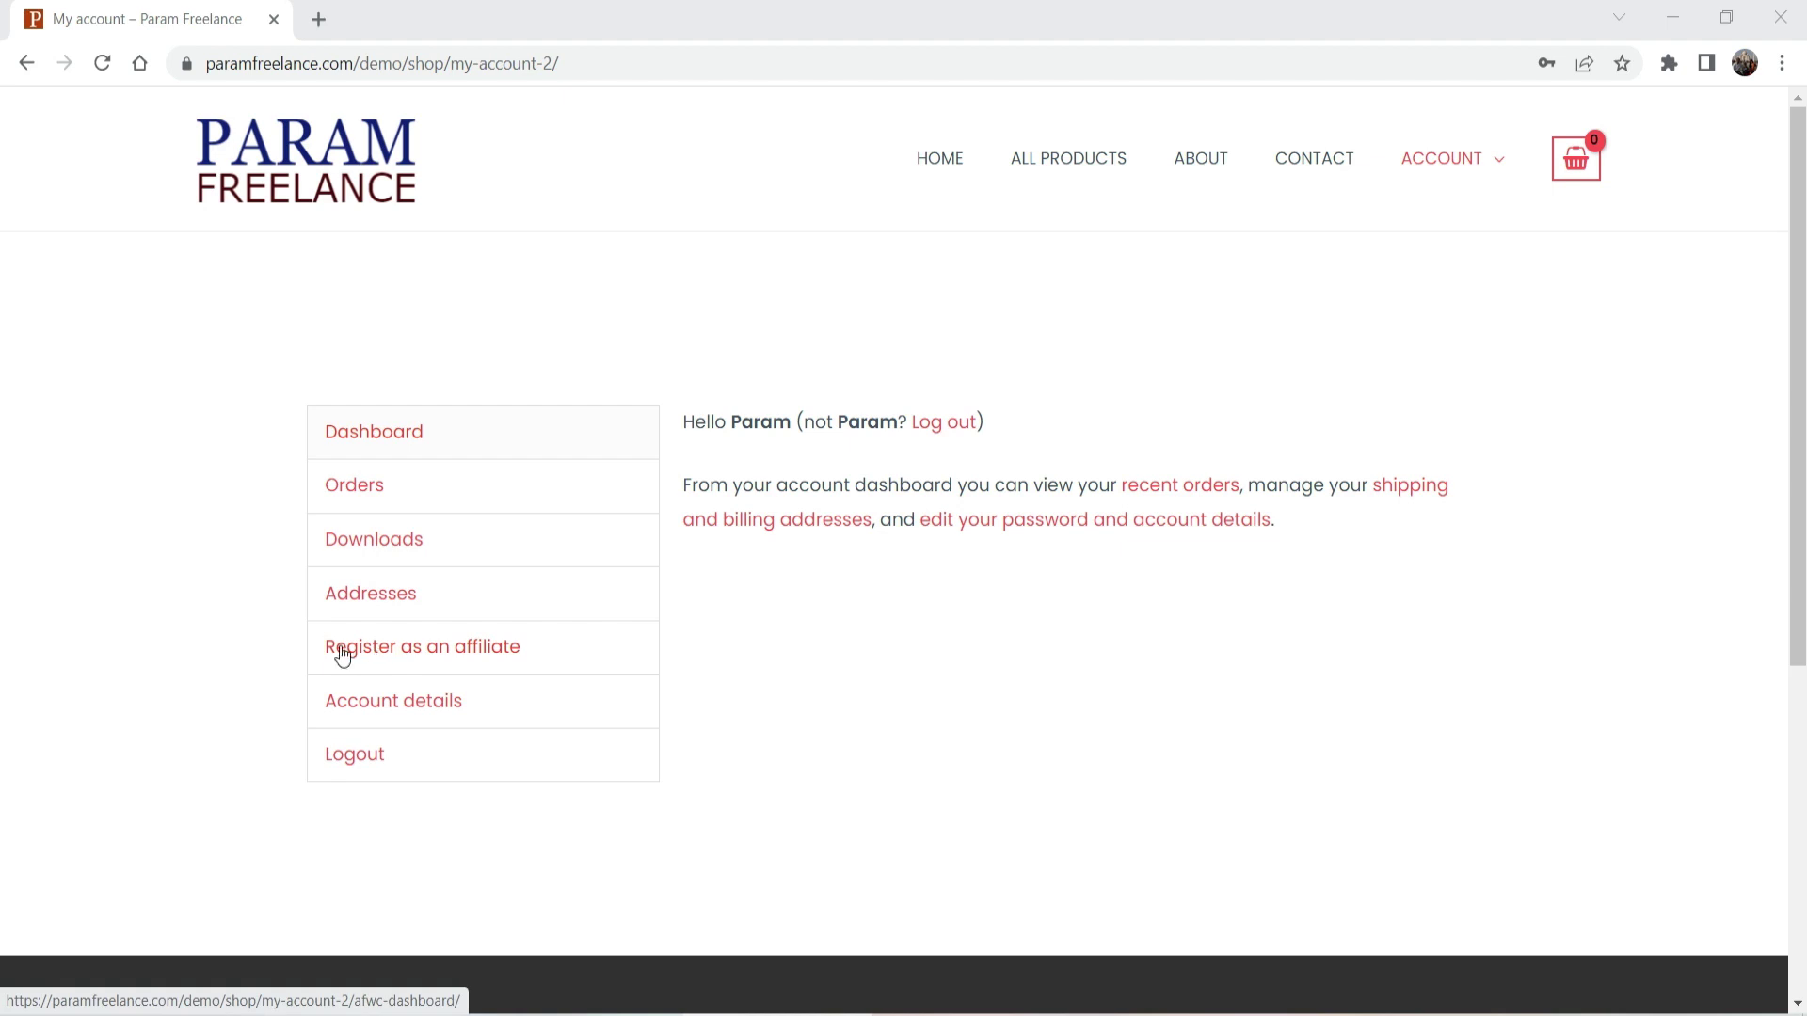
left_click(428, 650)
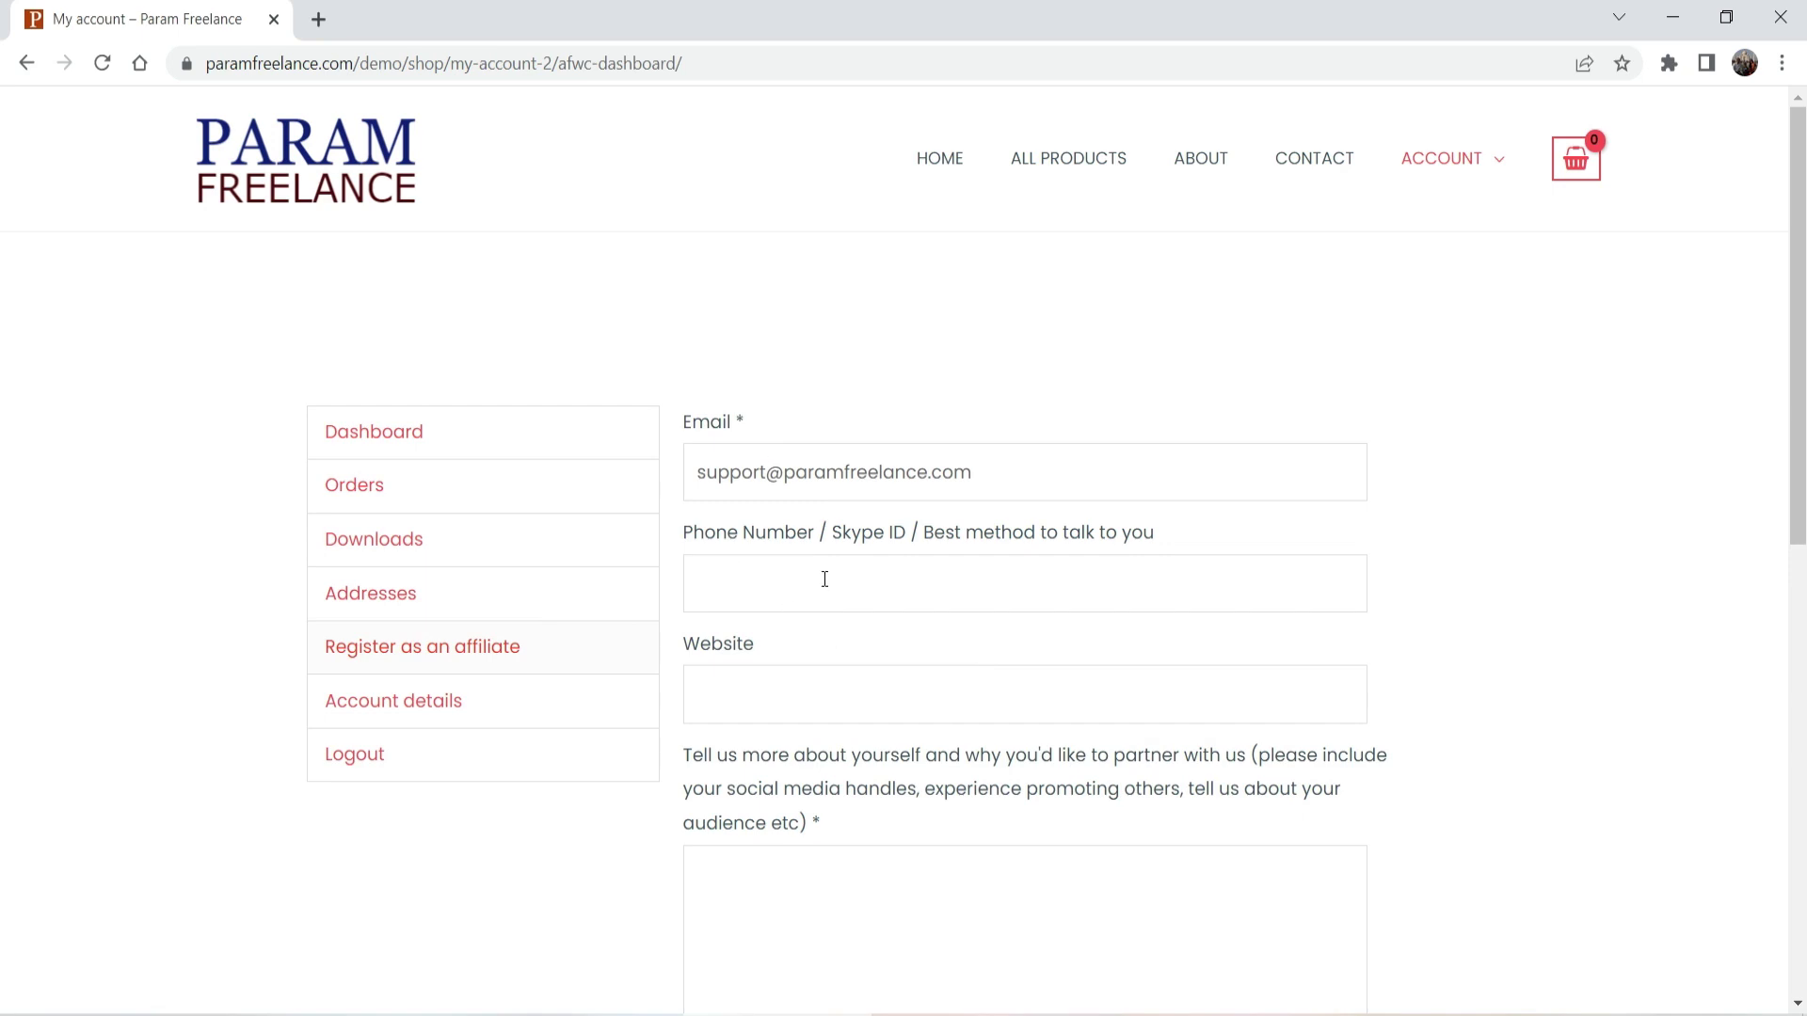
left_click(824, 579)
scroll(939, 582, "down", 3)
type("1234567890")
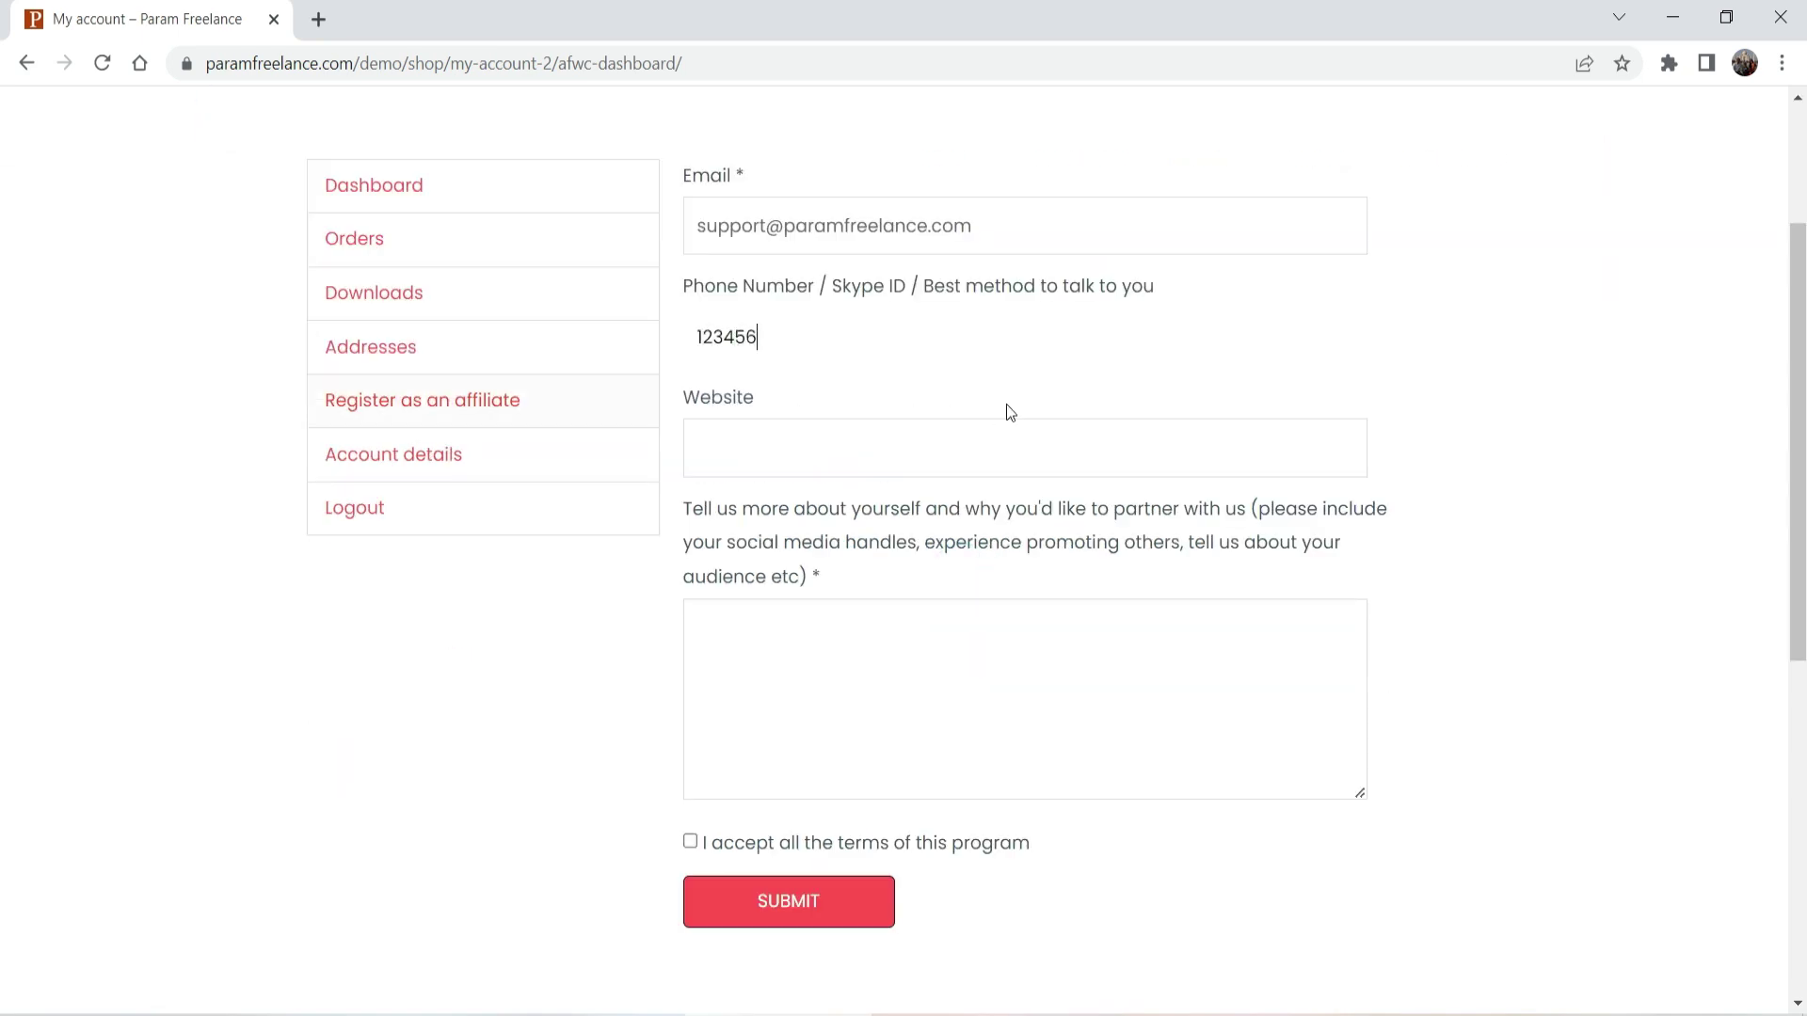
left_click(820, 449)
type("https://paramfreelance.com")
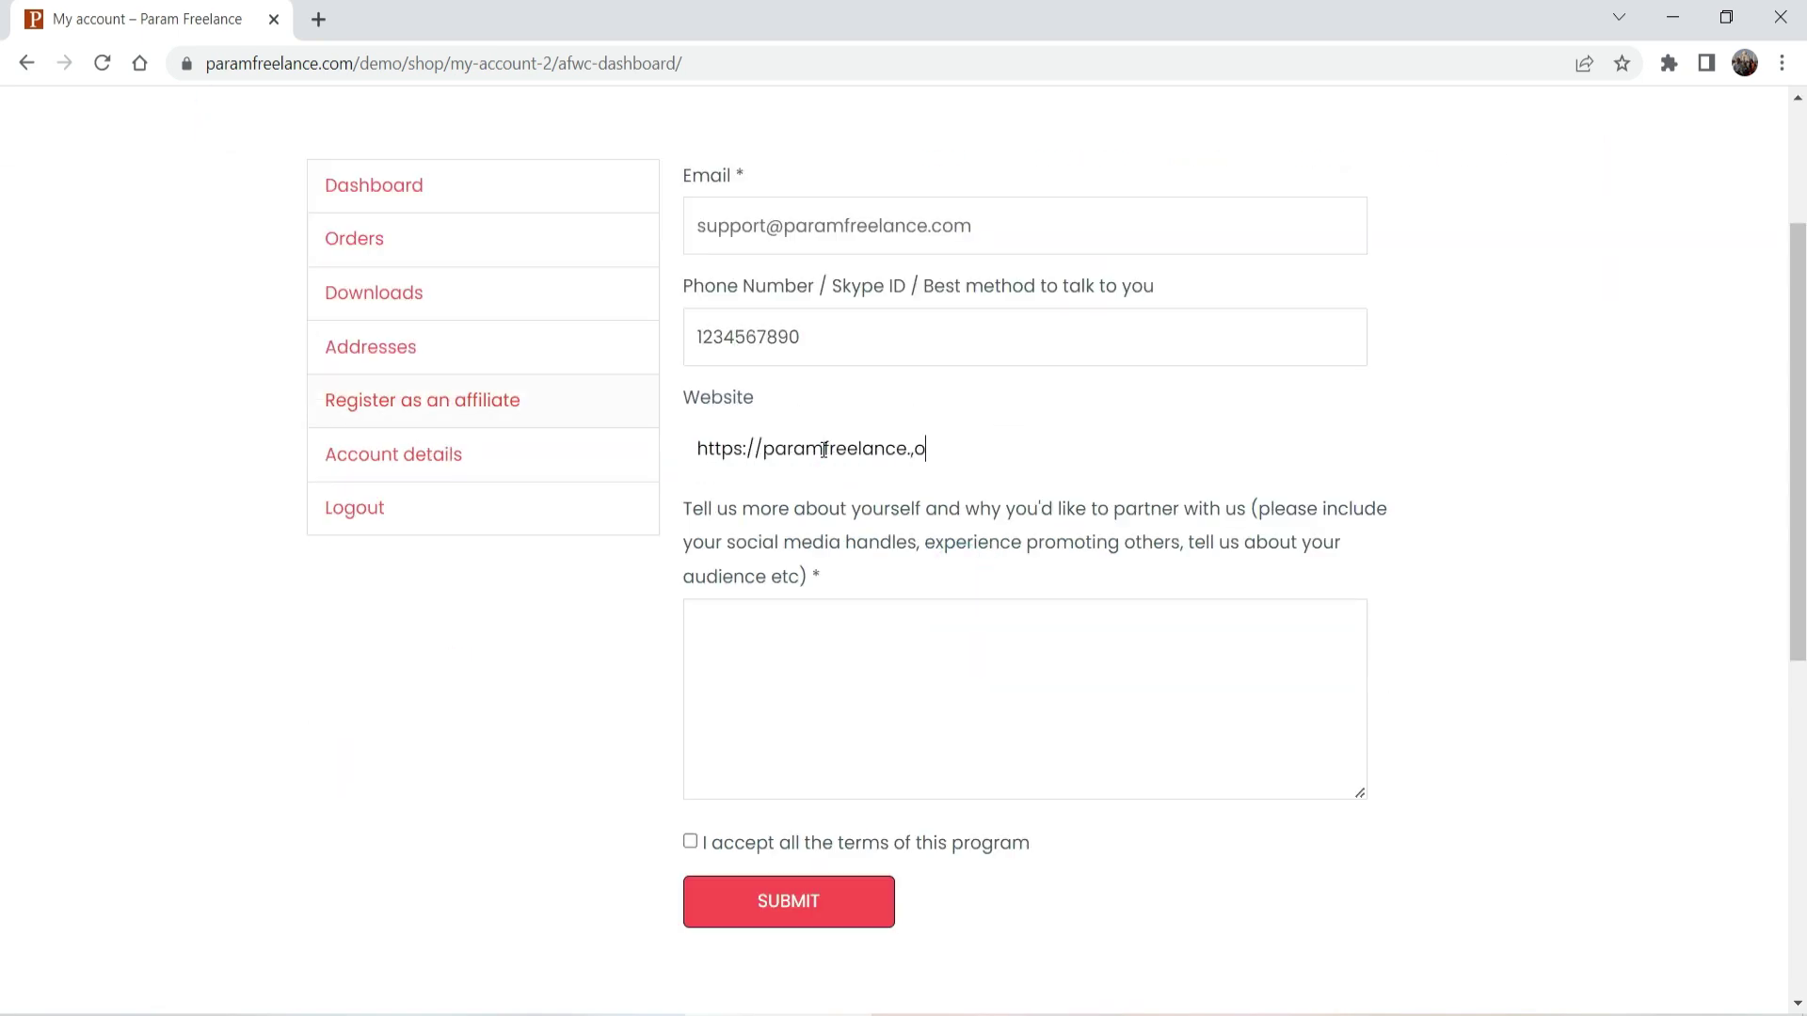
left_click(894, 694)
type("Affiliate")
Step: Accept the affiliate program terms and submit the registration request
scroll(423, 596, "down", 4)
left_click(689, 471)
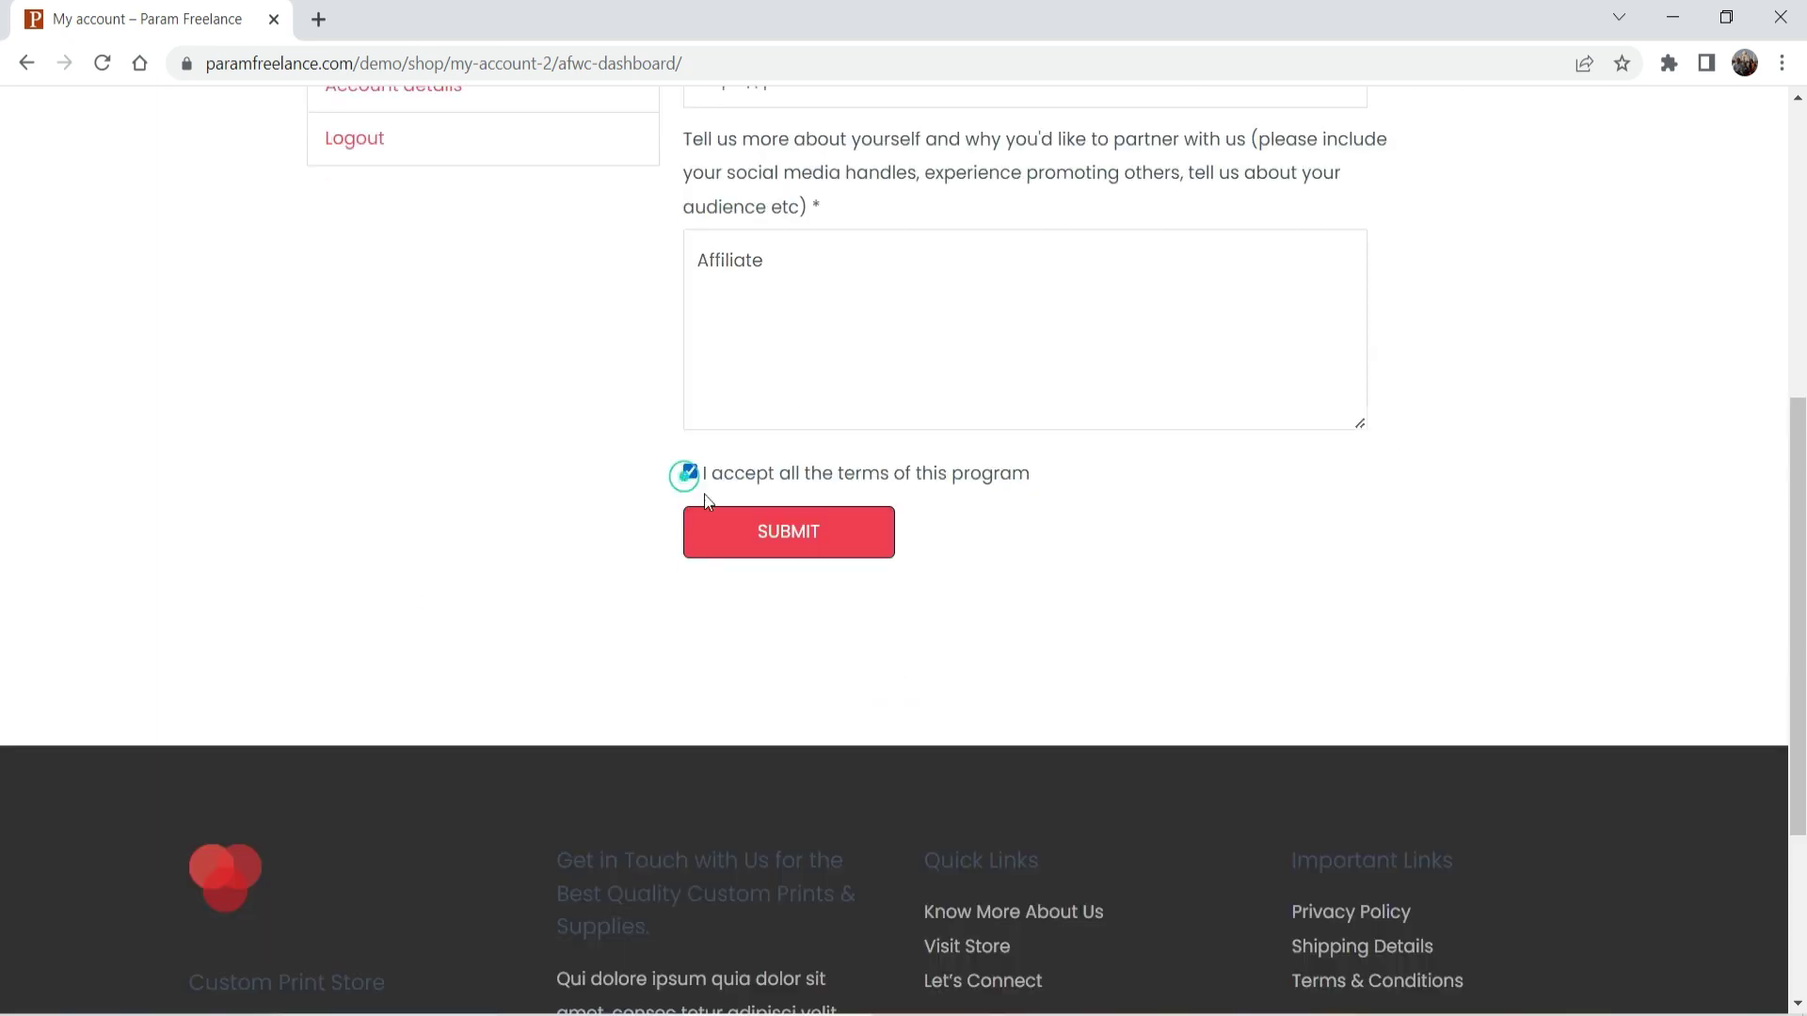
left_click(789, 531)
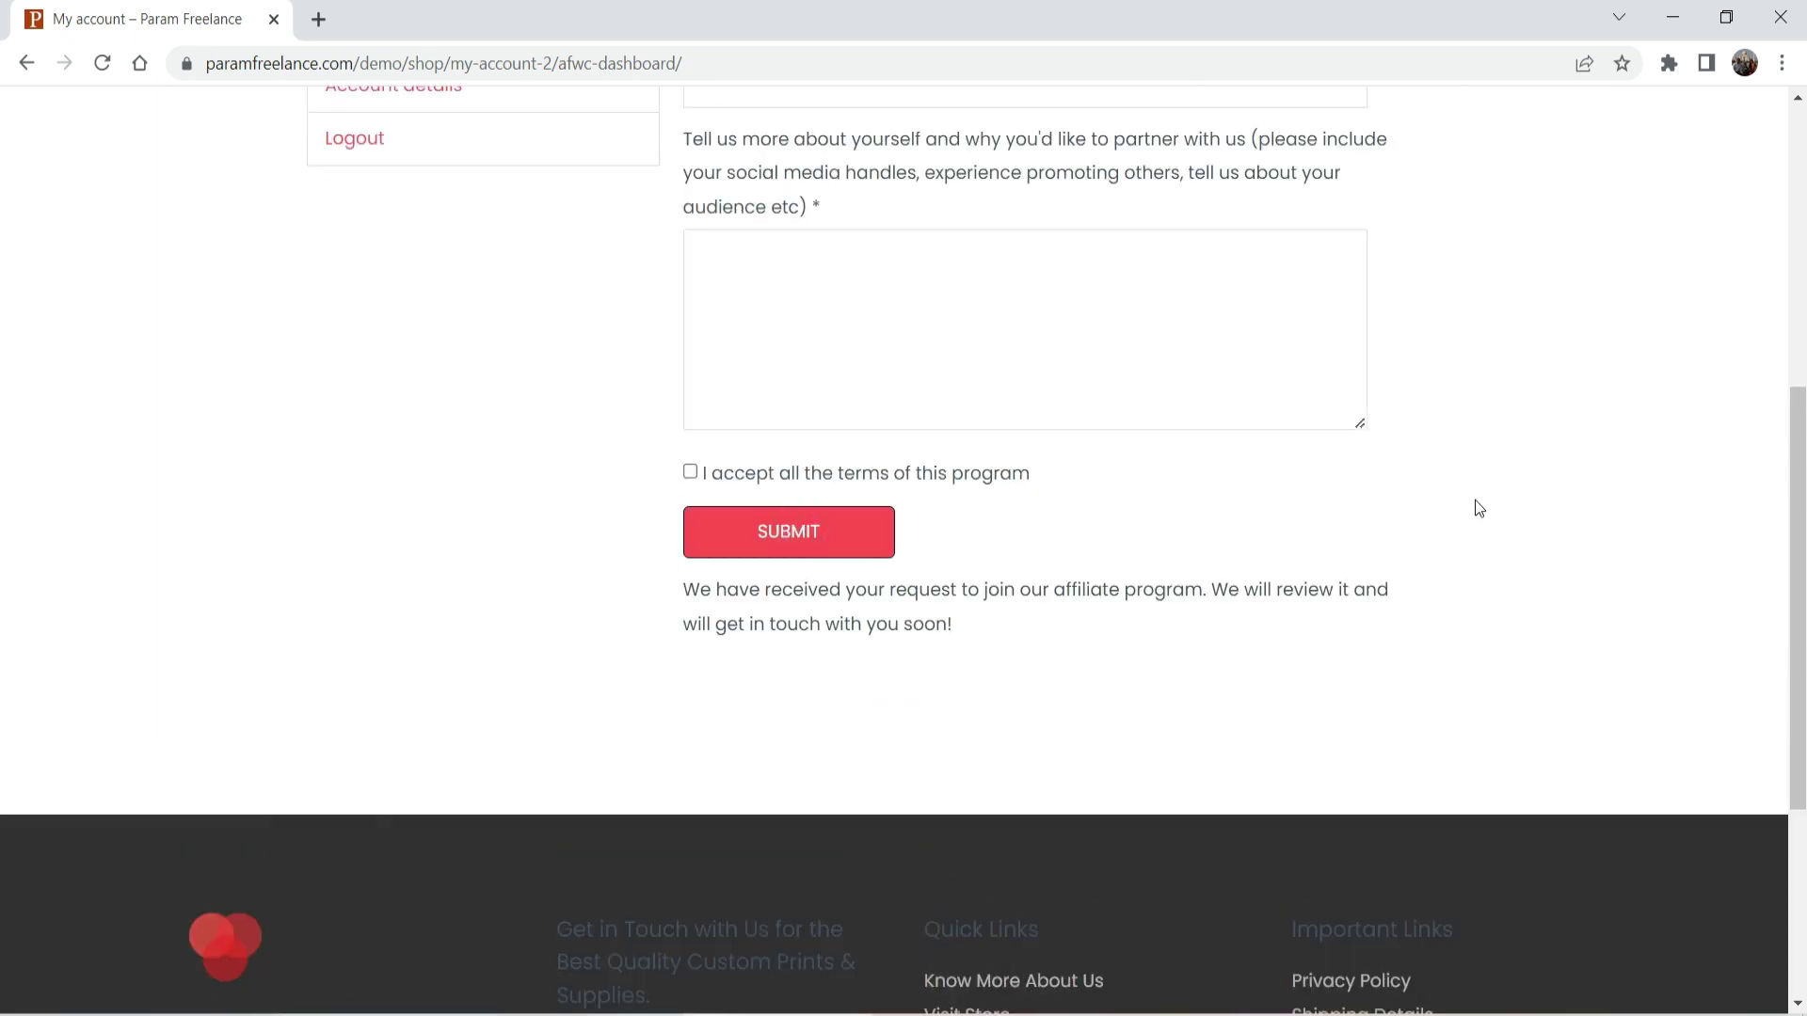
scroll(1475, 500, "up", 5)
scroll(913, 739, "down", 3)
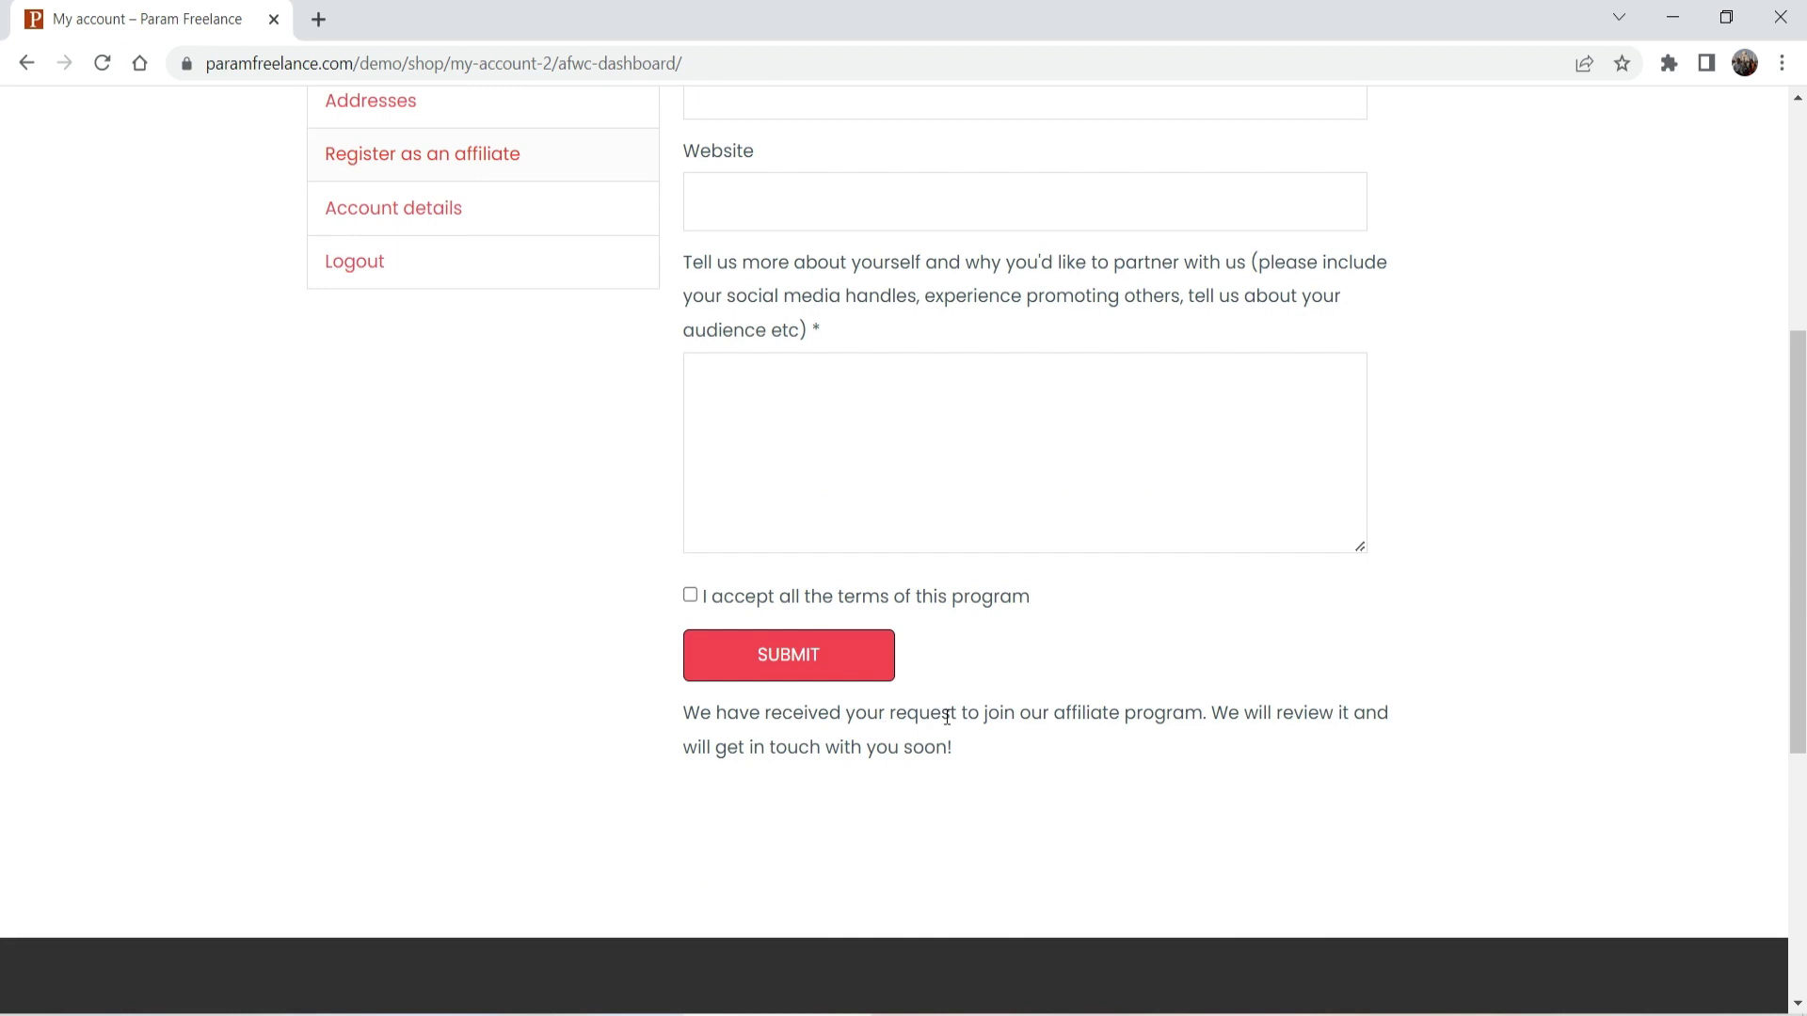
scroll(1103, 717, "up", 5)
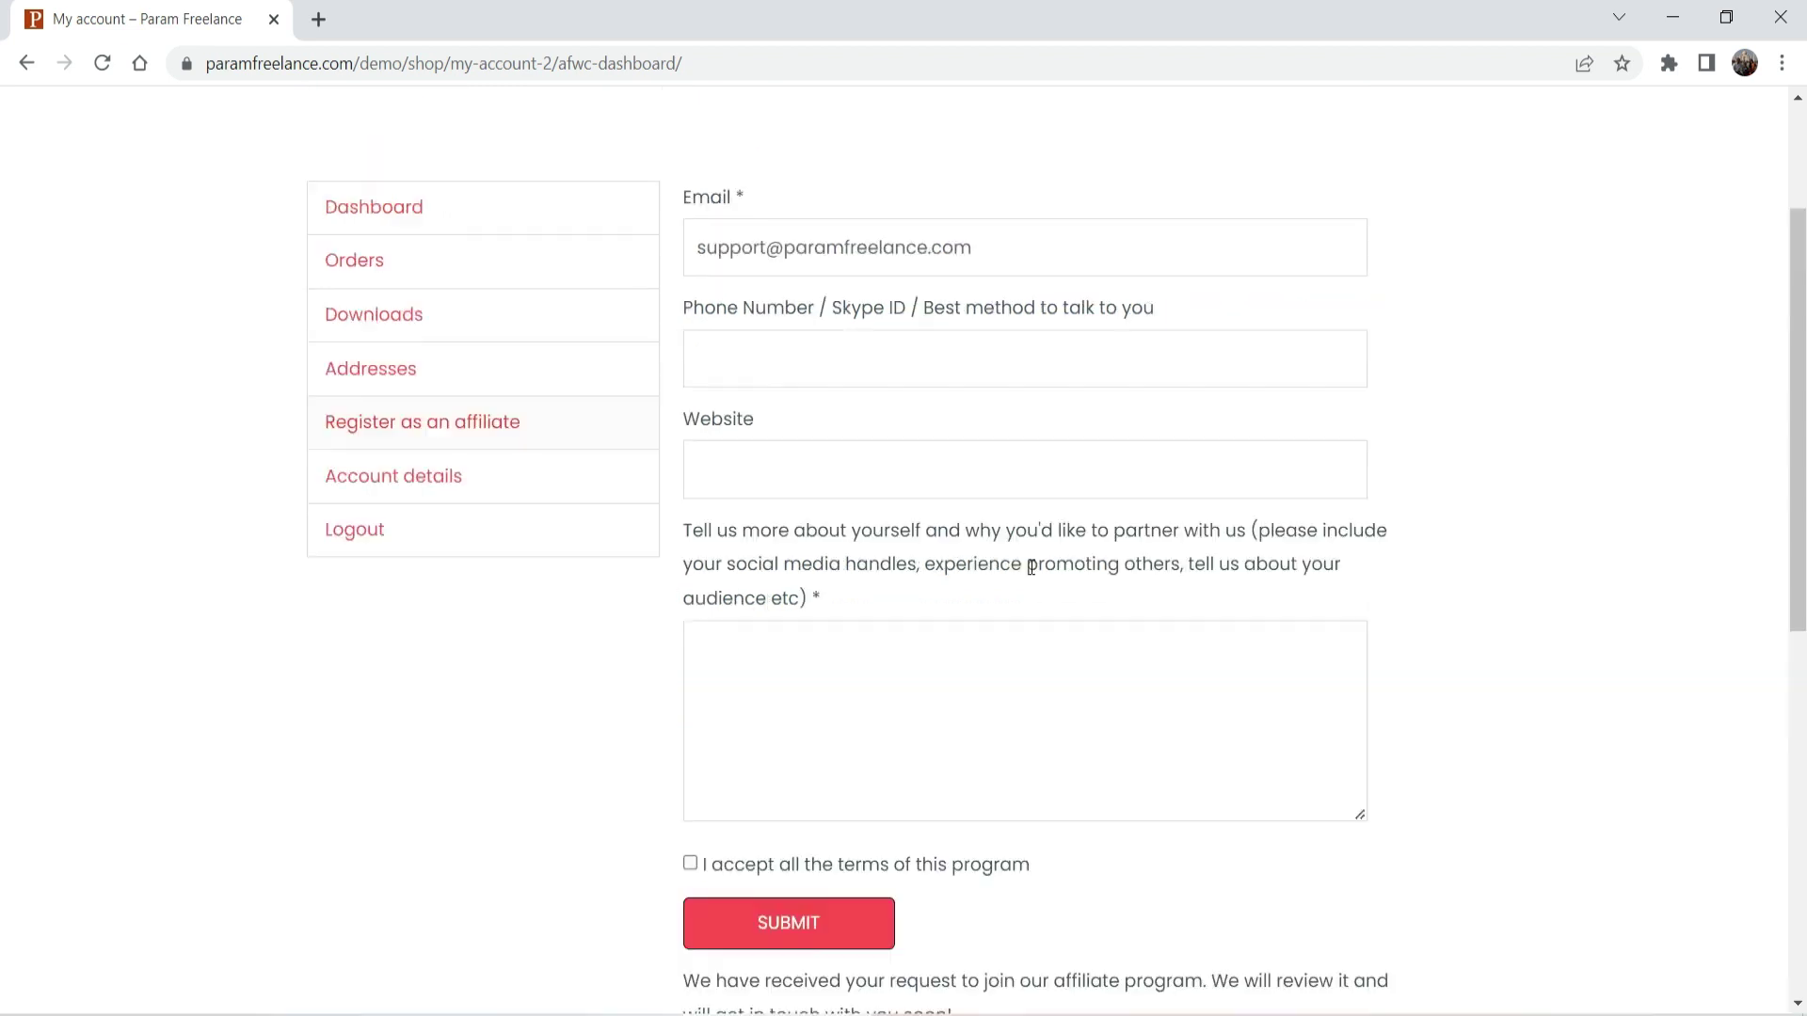
left_click_drag(205, 63, 451, 63)
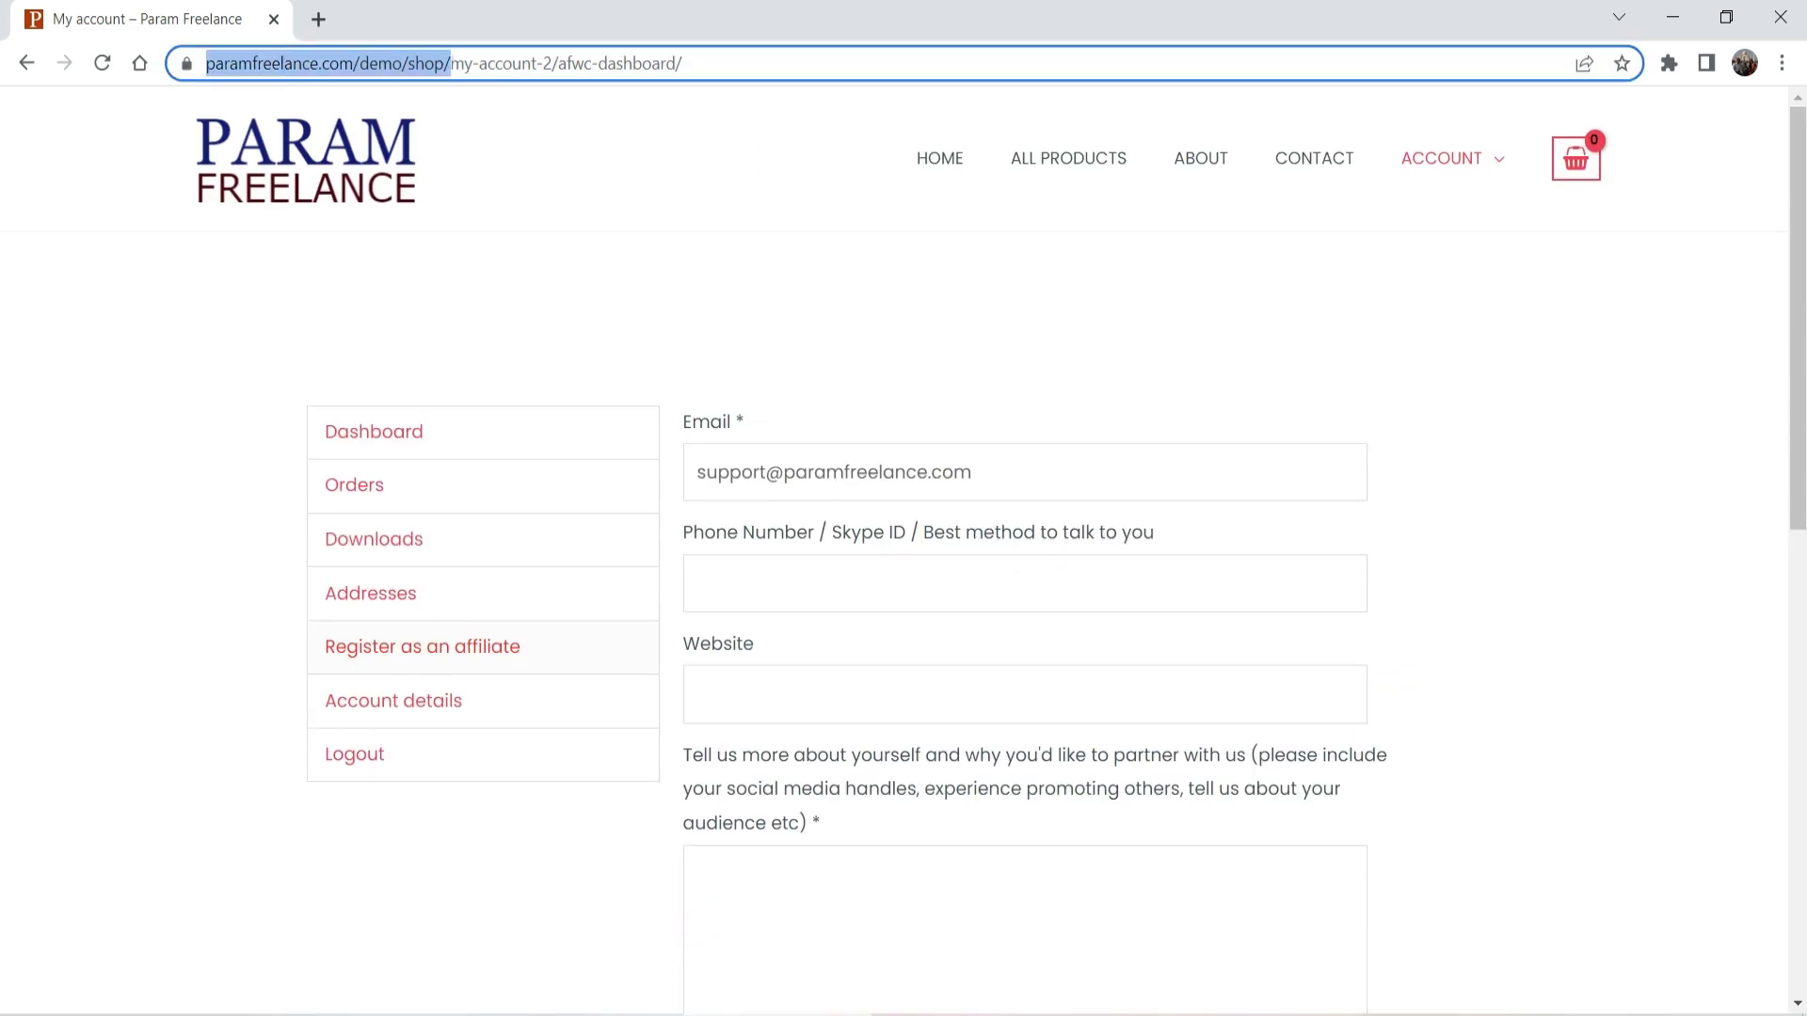
Step: Load the site's /demo page in a new tab, showing the affiliate request is in moderation
key("ctrl+c")
key("ctrl+t")
key("ctrl+v")
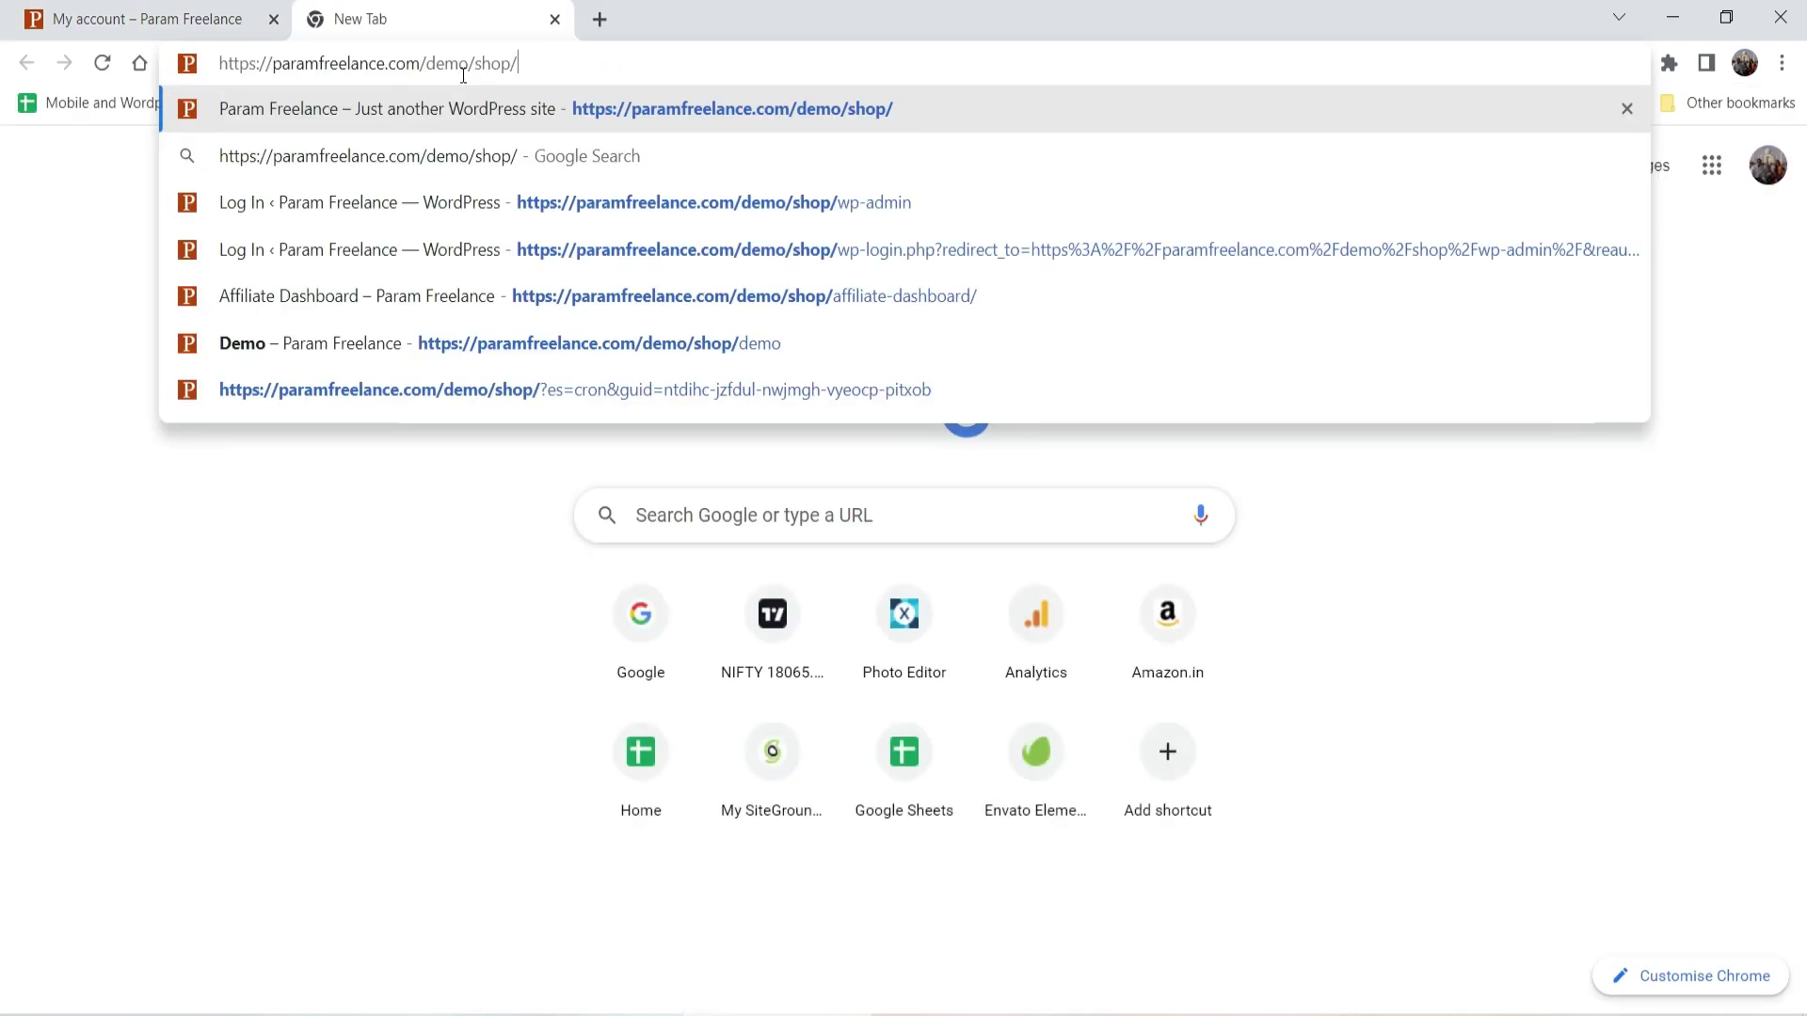
type("demo")
key("Return")
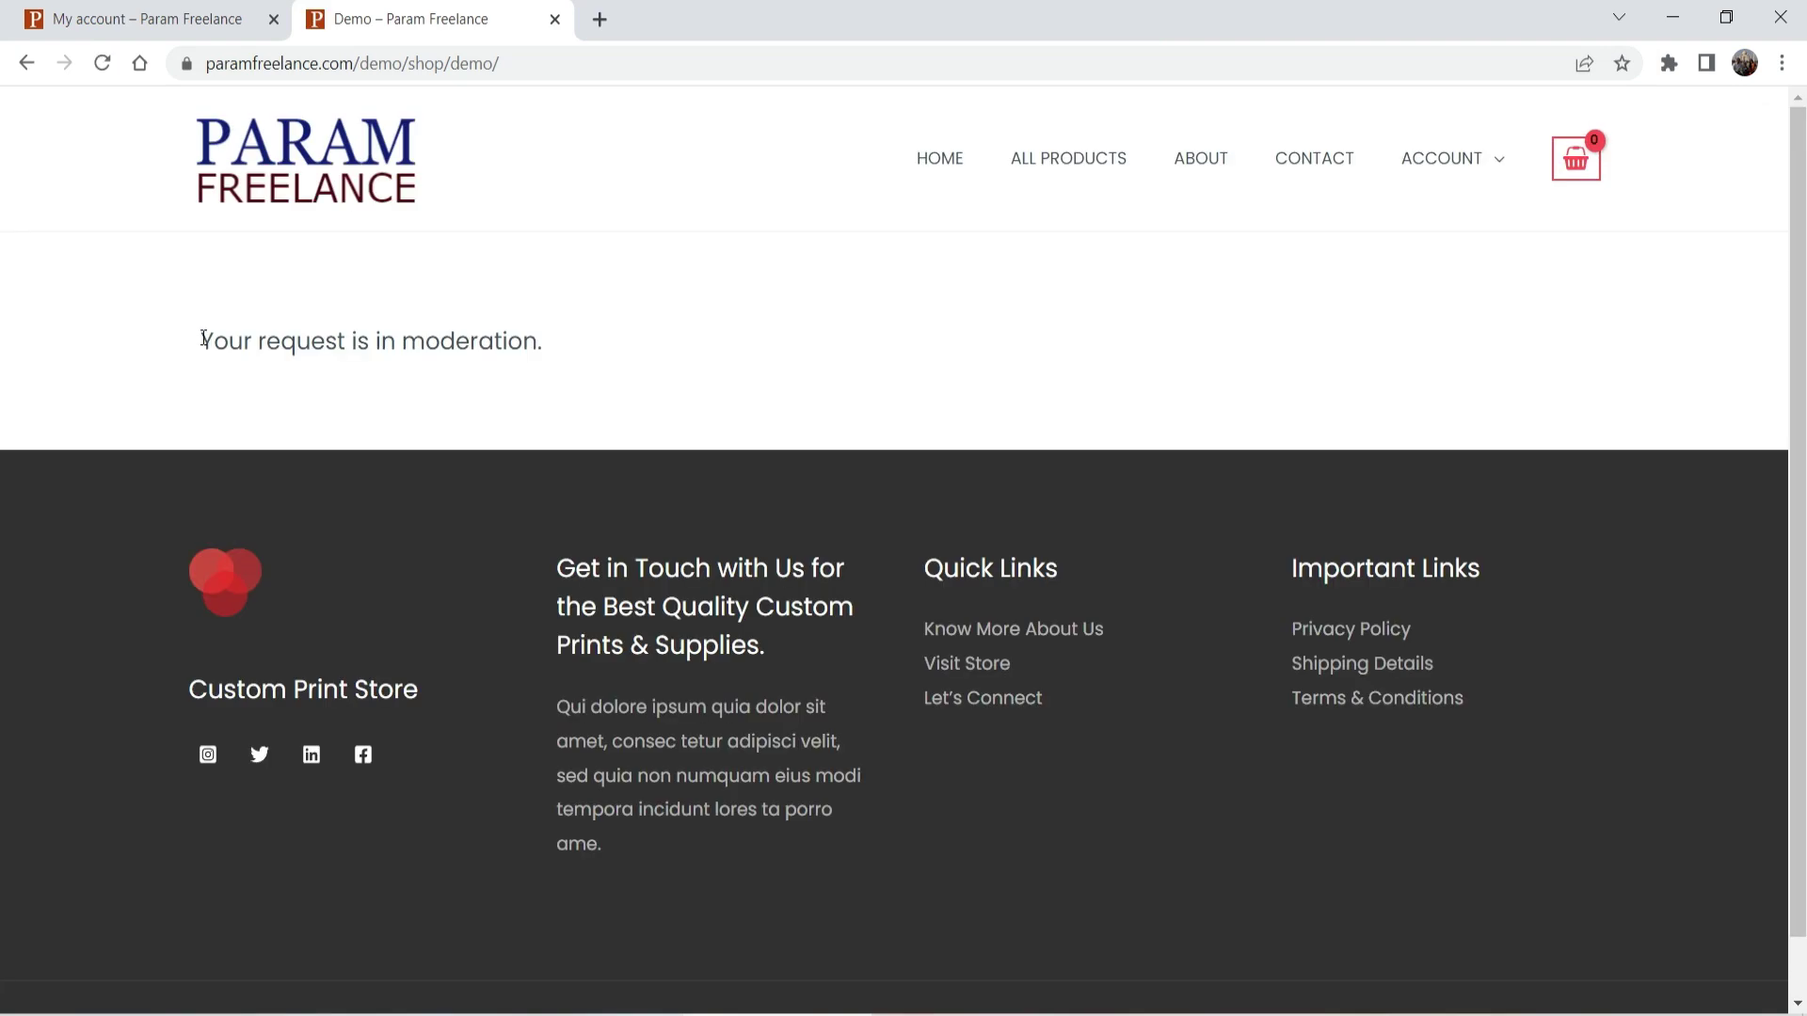
left_click_drag(205, 338, 702, 348)
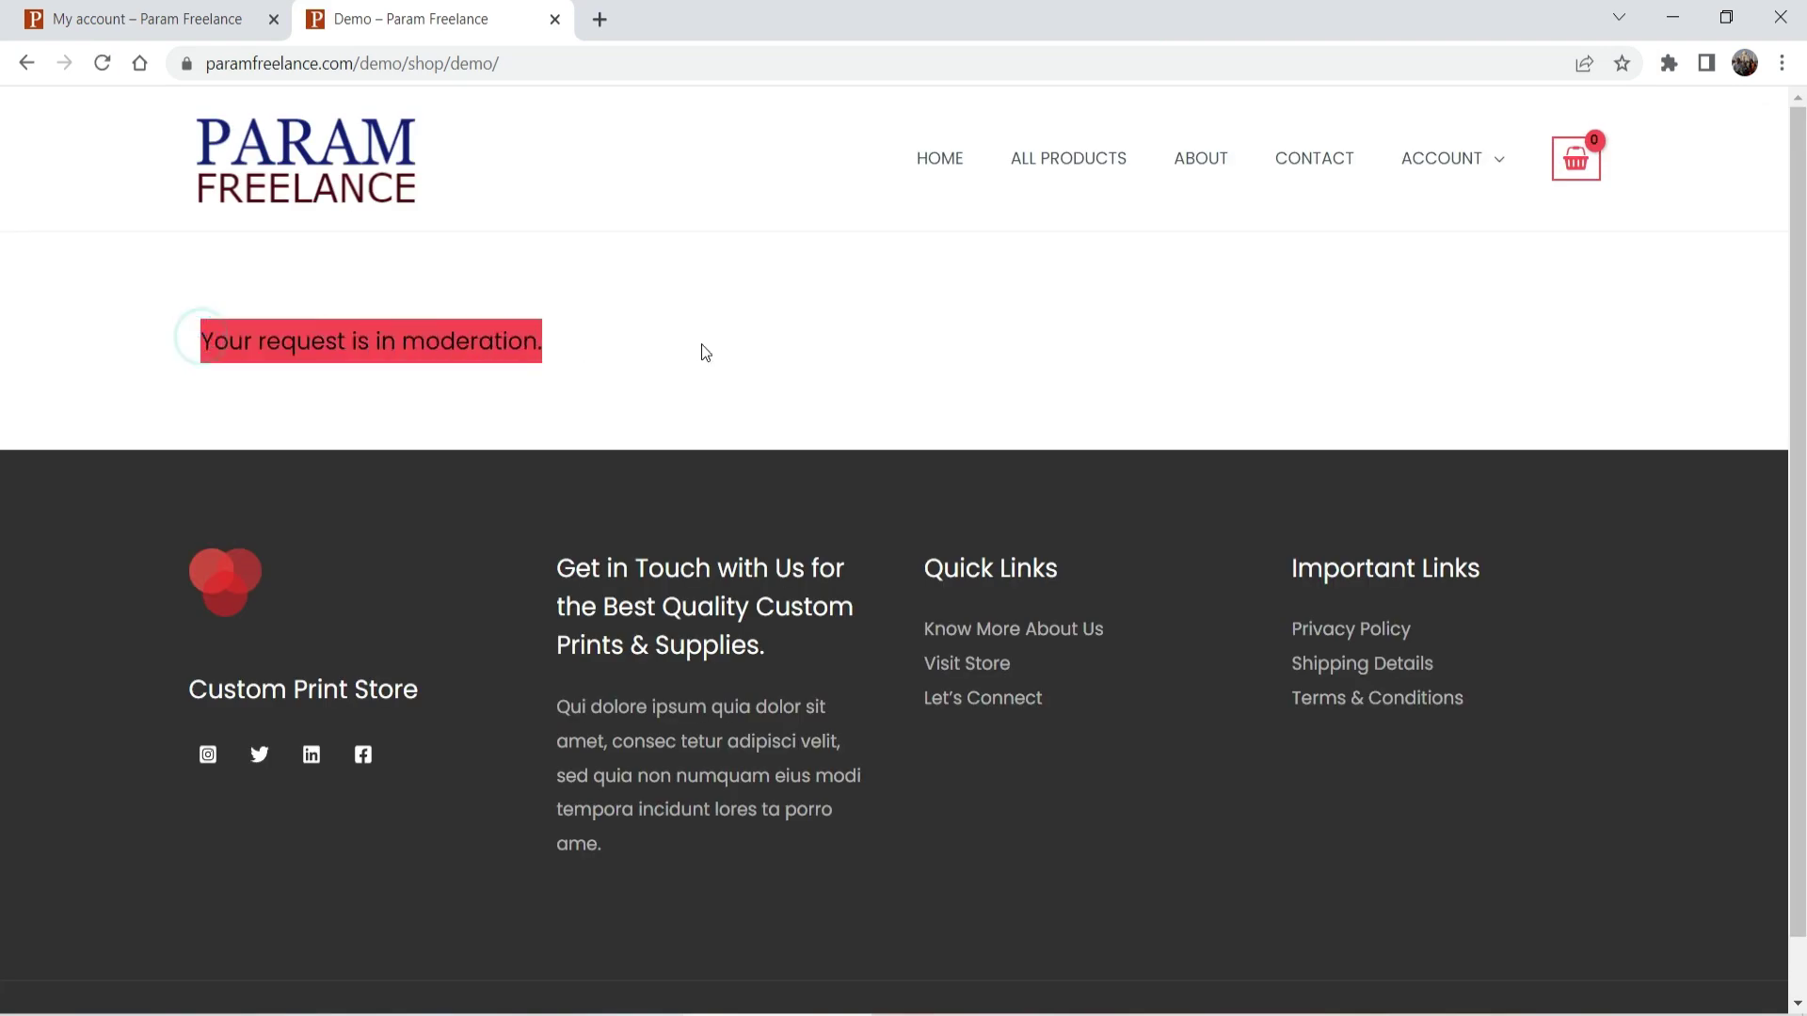
left_click(702, 345)
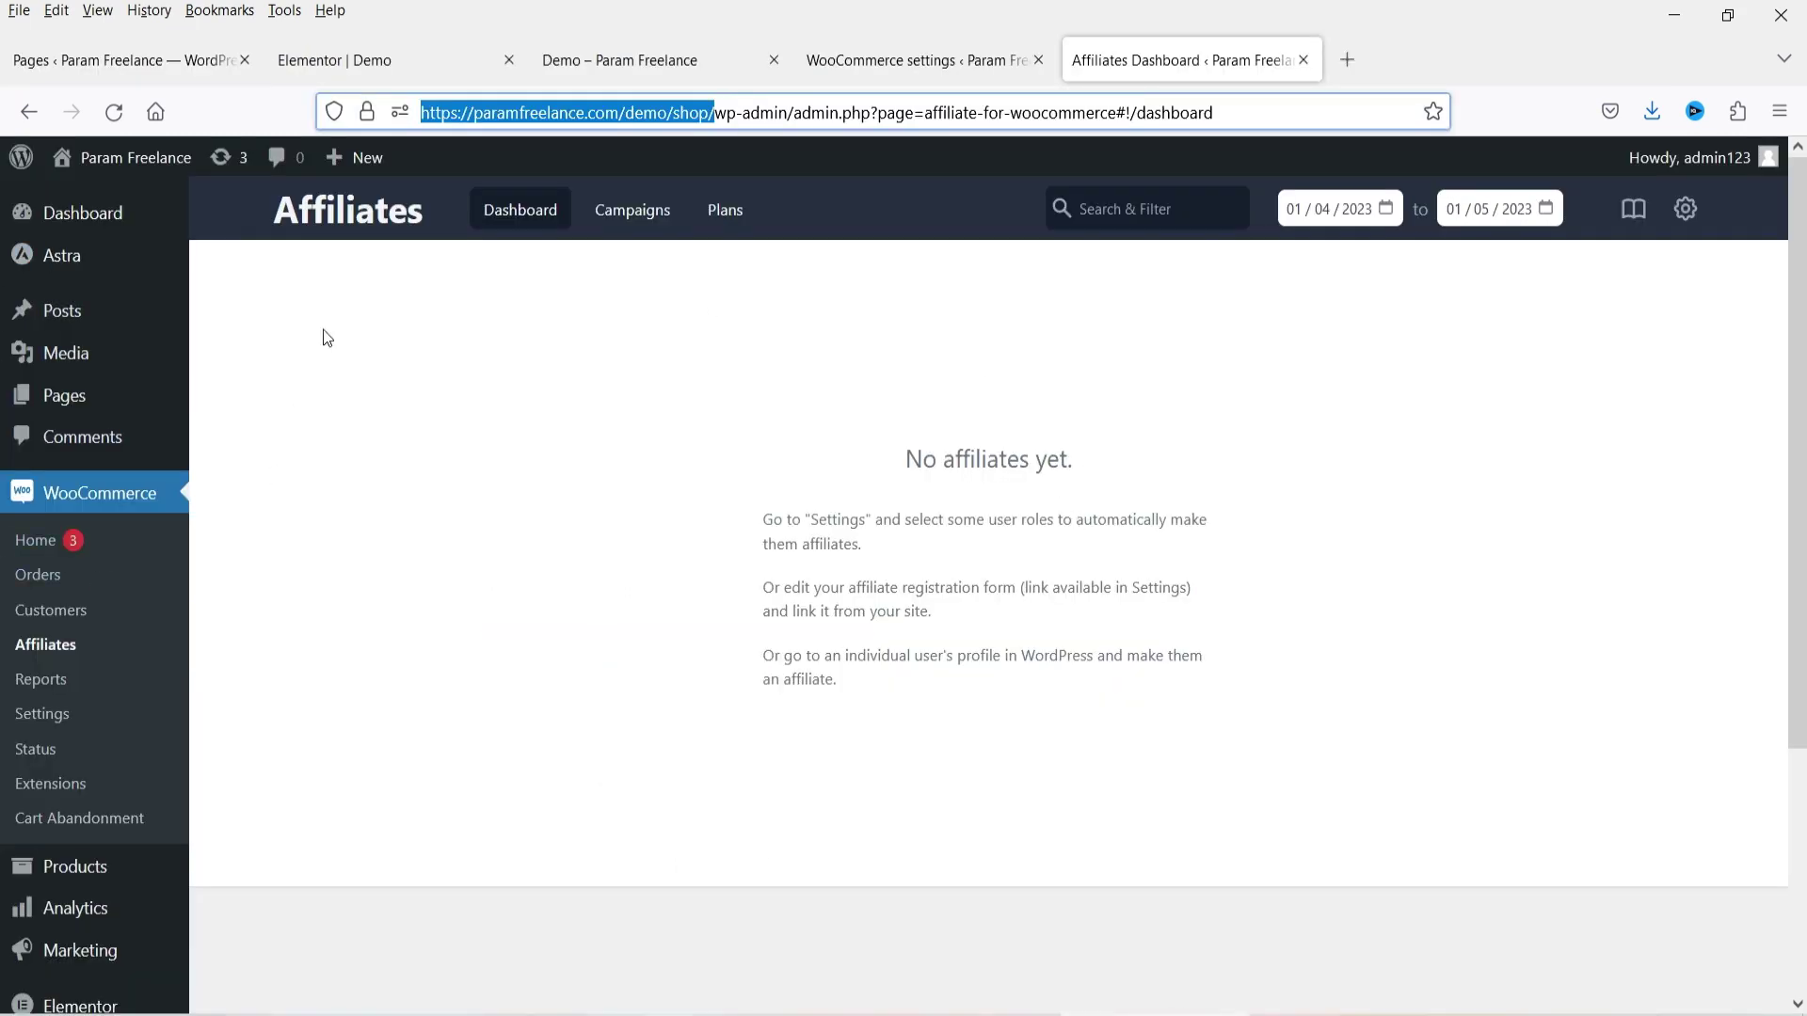
Step: Reload the Affiliates dashboard and open the new affiliate's review and approval user page
key("F5")
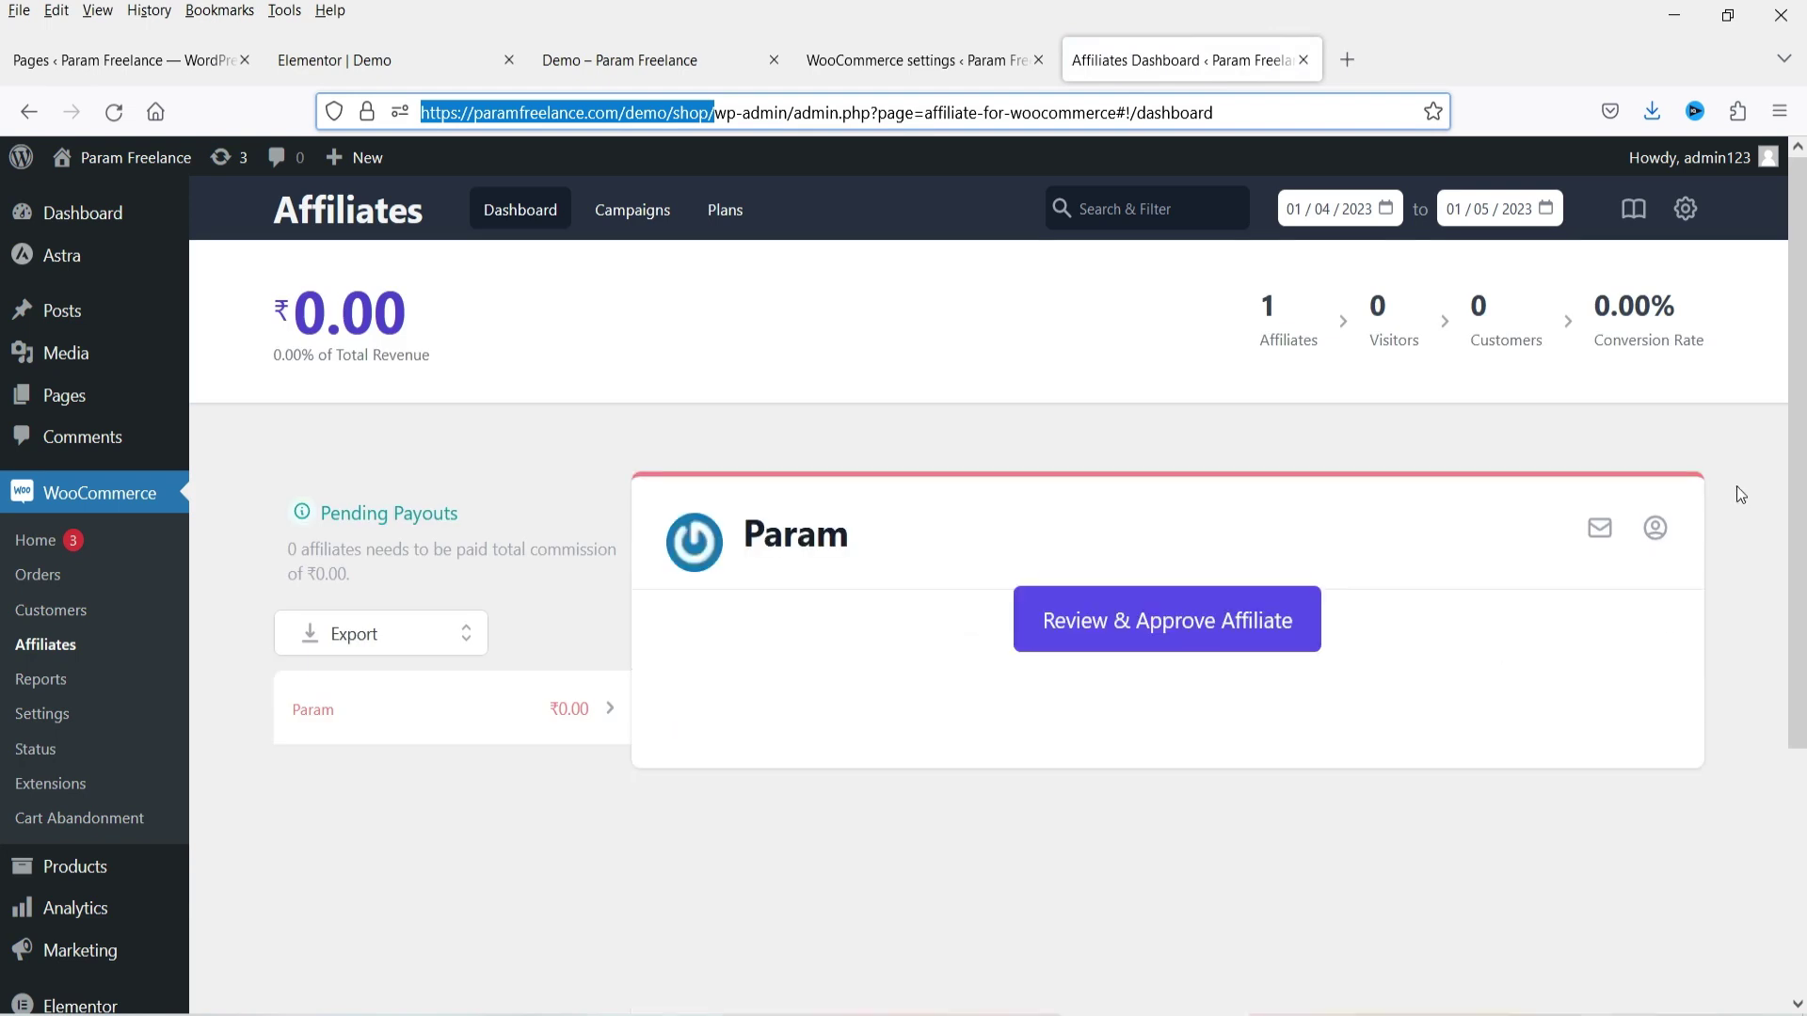
left_click(1746, 482)
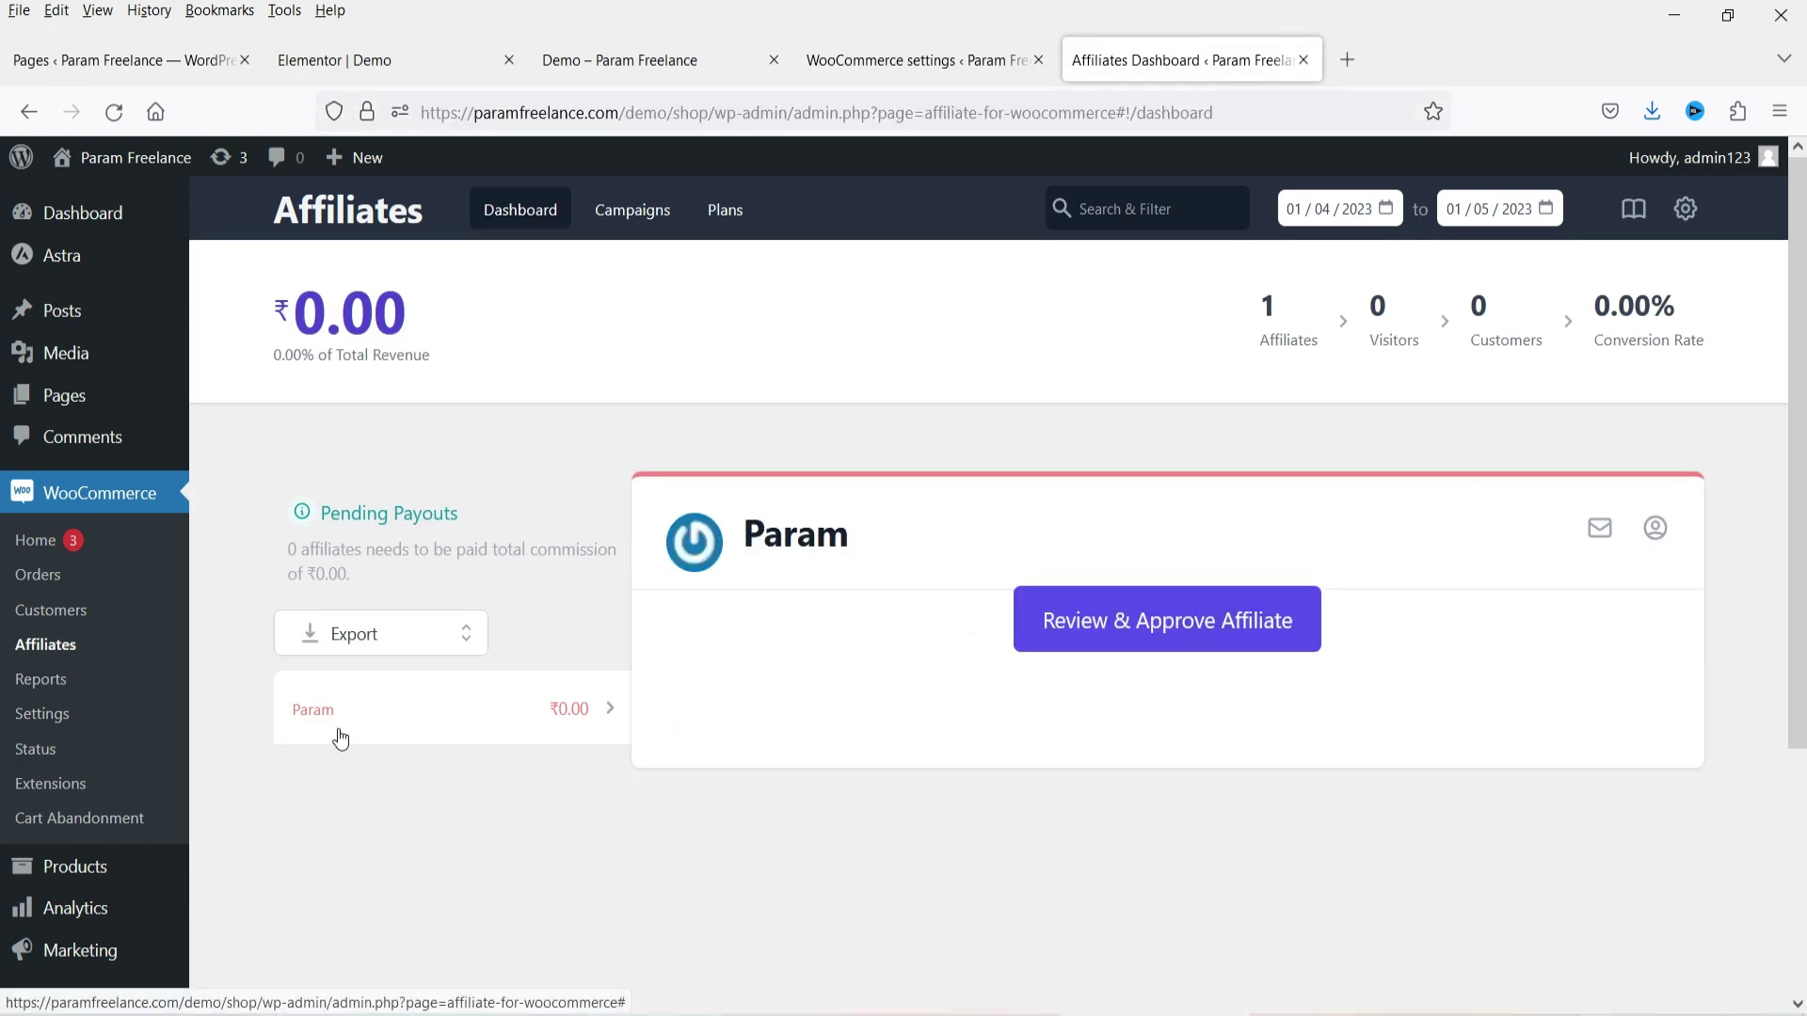
left_click(1163, 637)
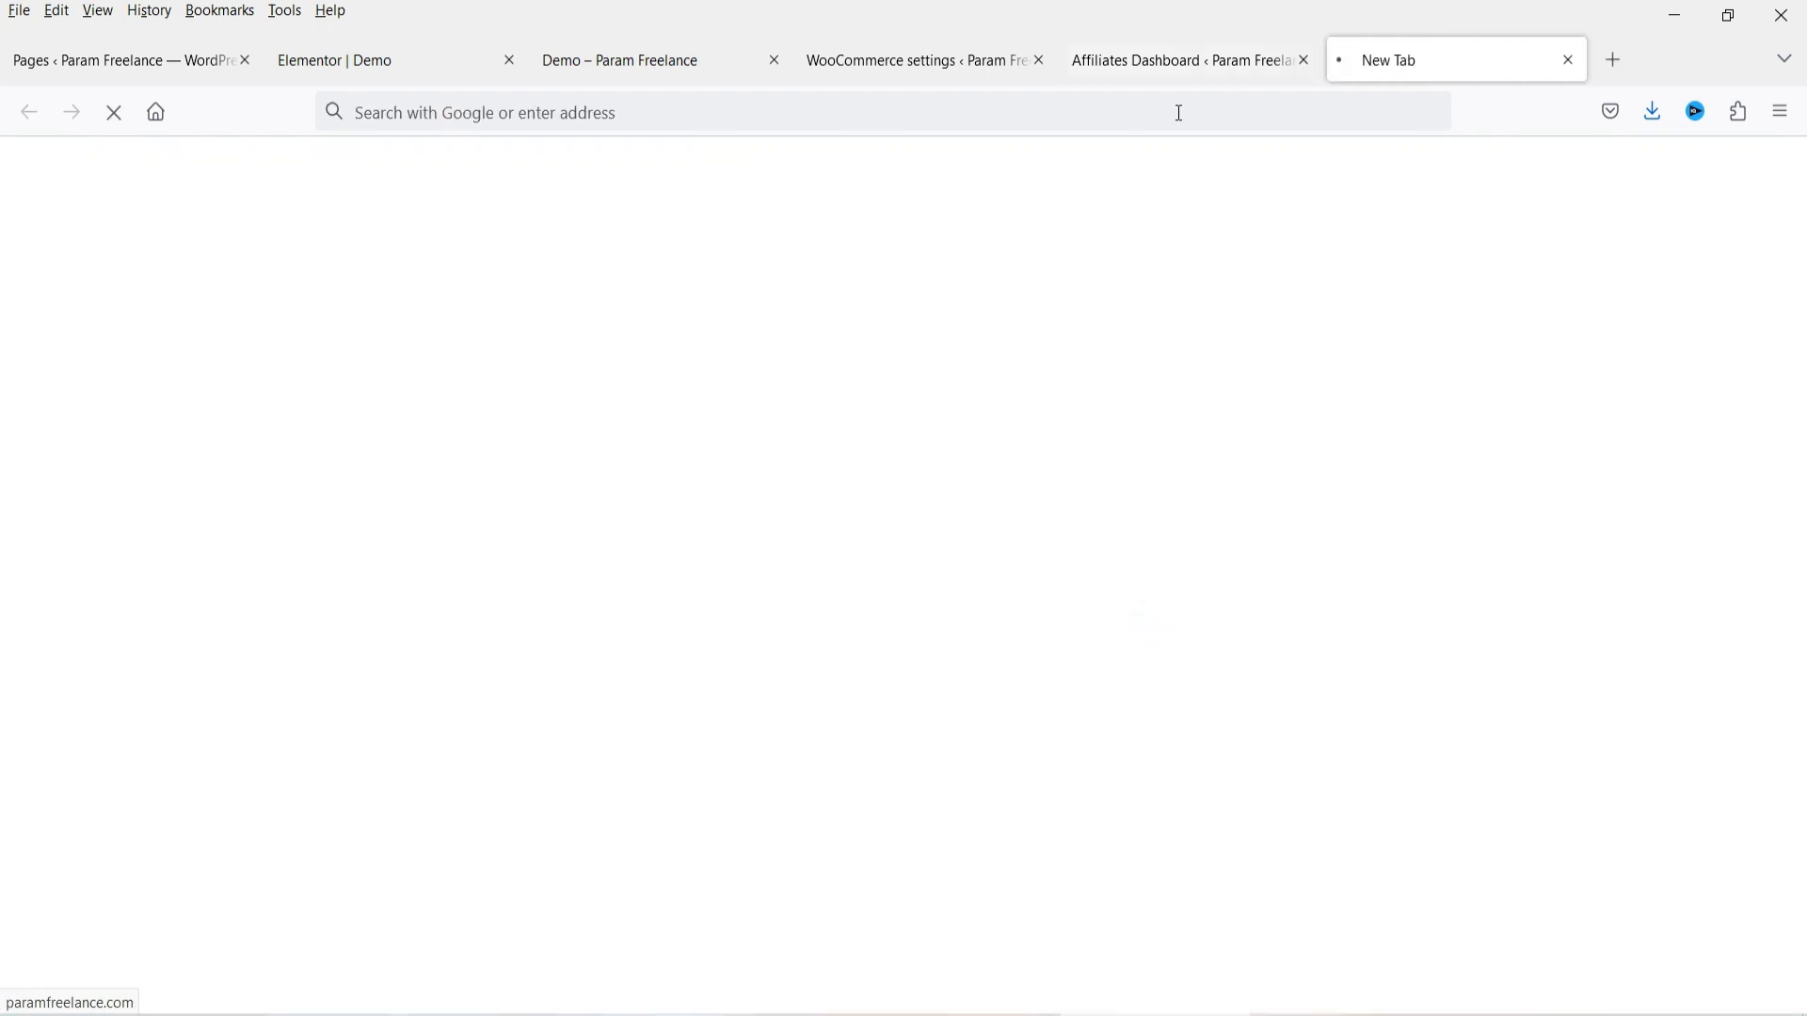
left_click(1179, 60)
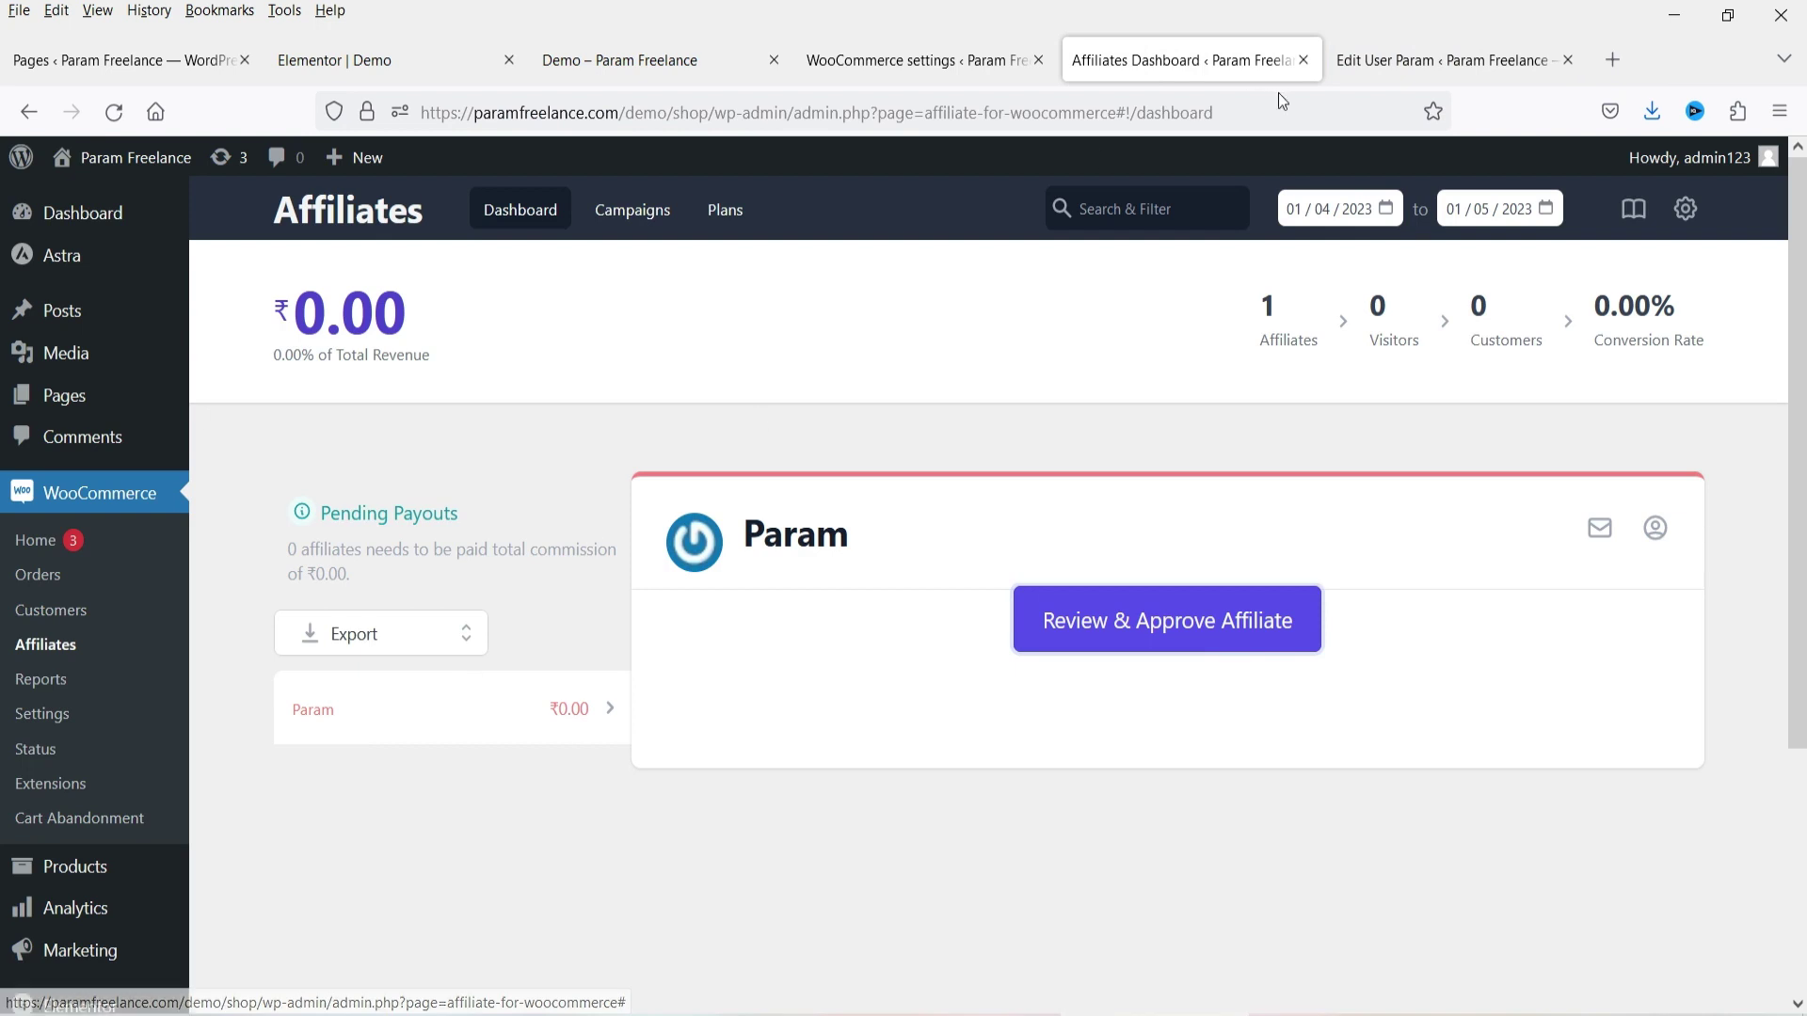
left_click(1399, 62)
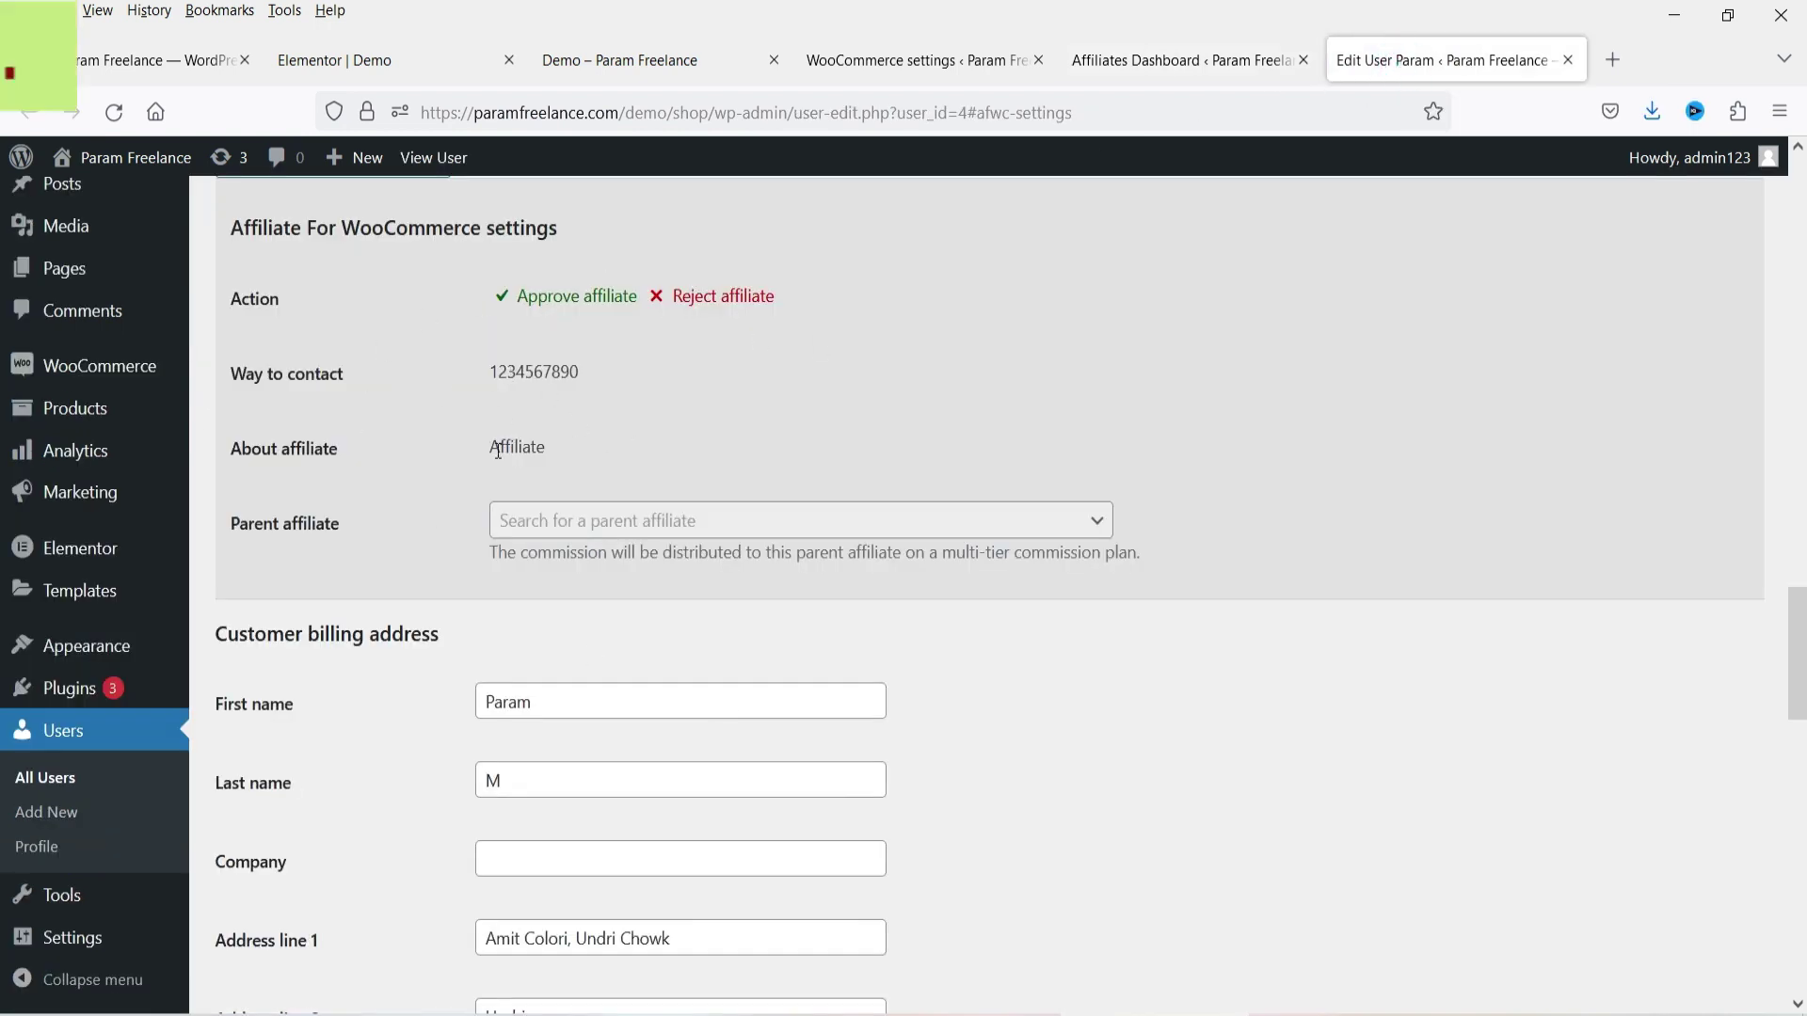
Step: Approve the pending affiliate and refresh the Affiliates dashboard to show their referral link
scroll(1336, 603, "down", 3)
scroll(605, 517, "up", 12)
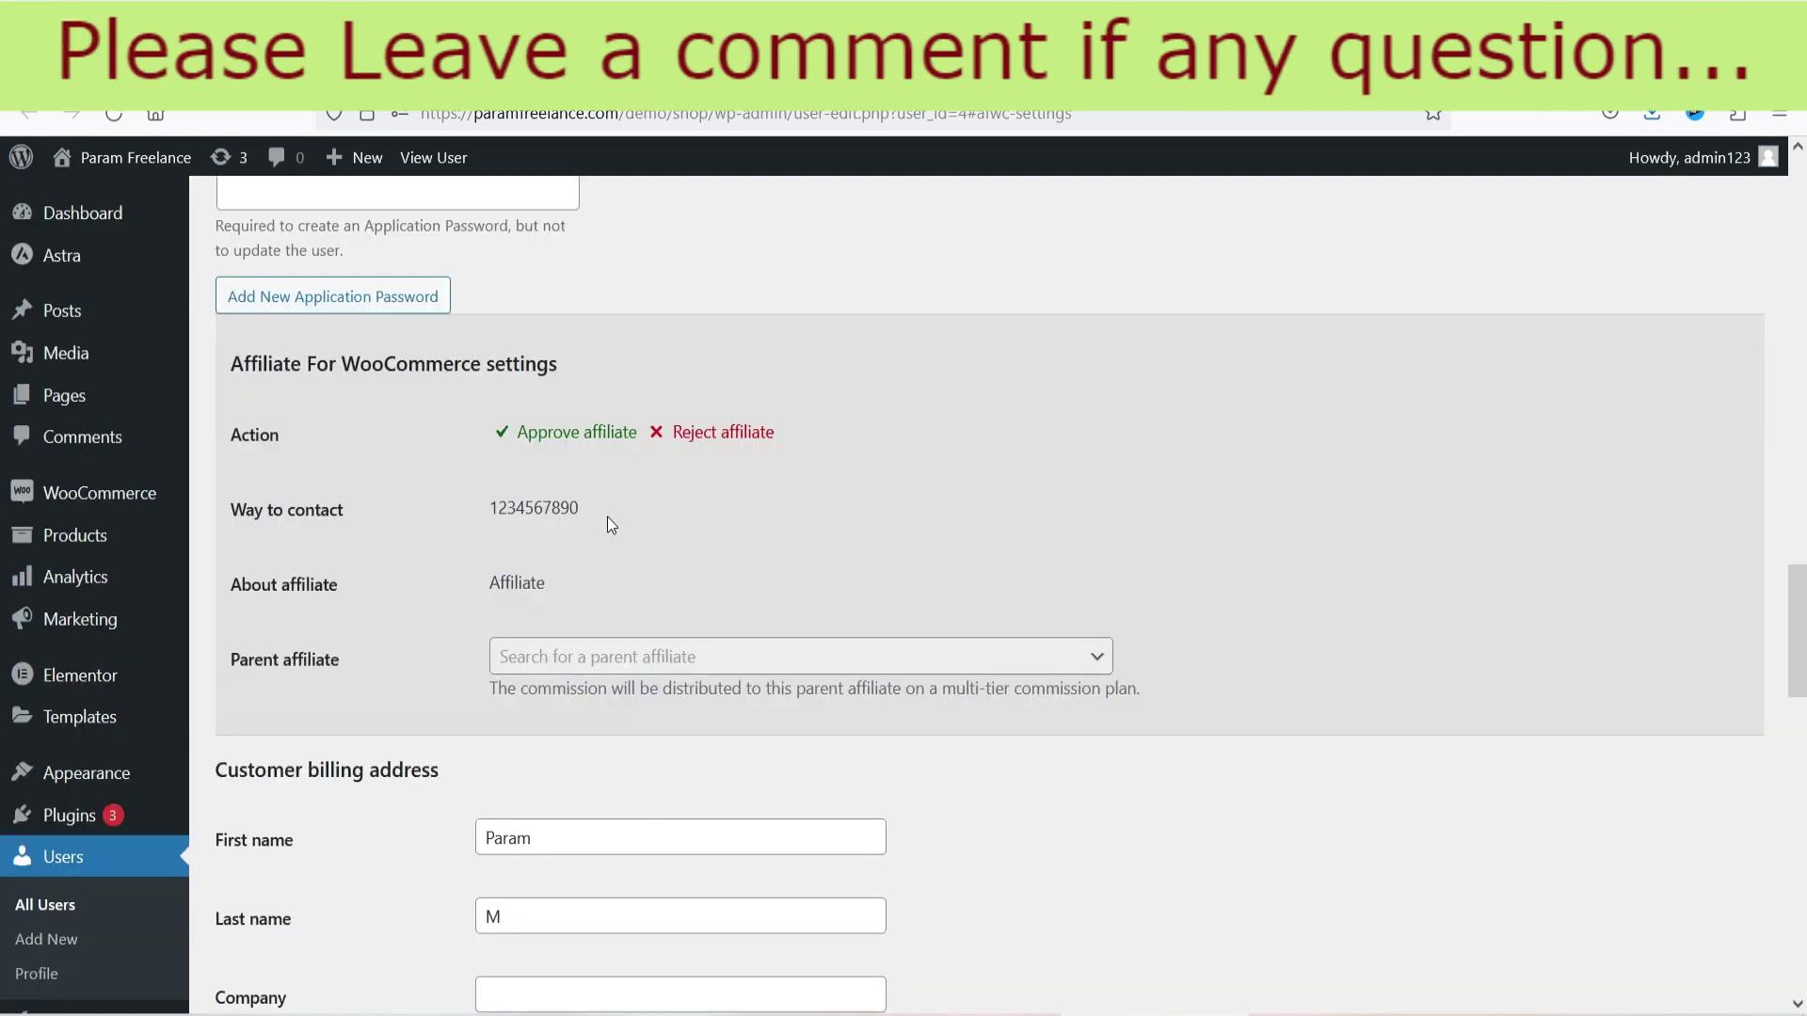
scroll(571, 524, "down", 10)
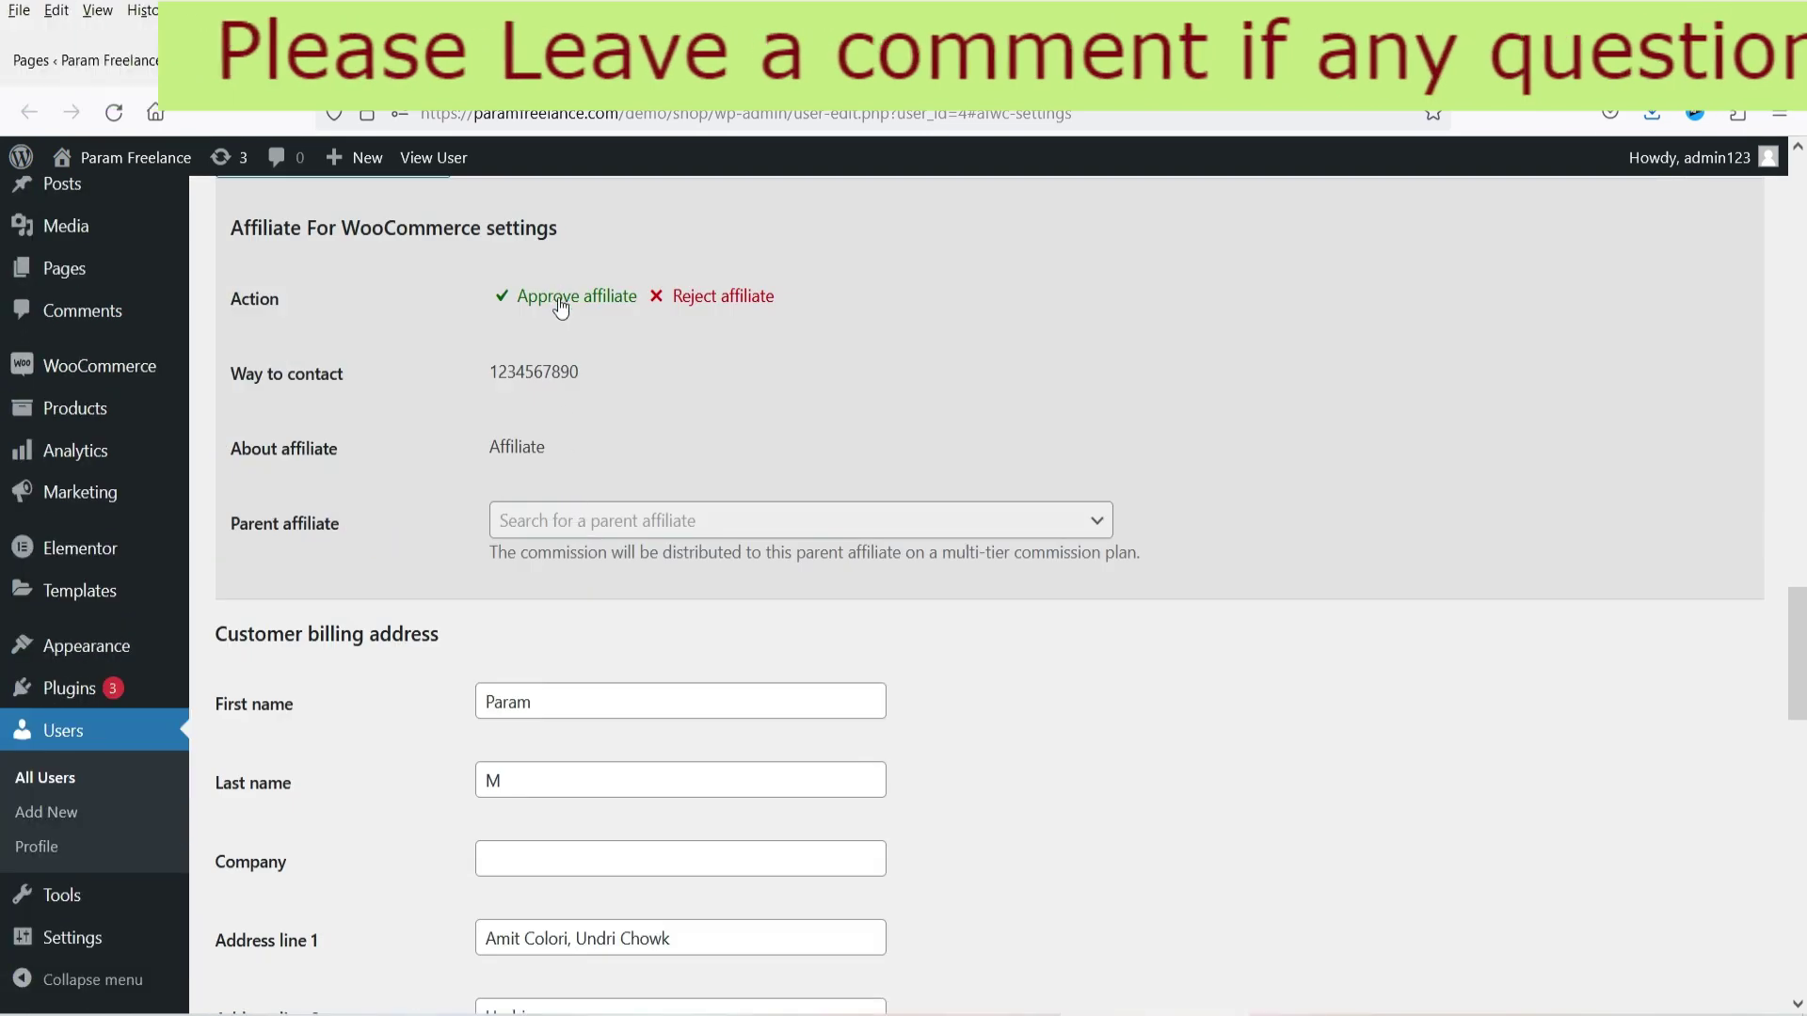
left_click(558, 301)
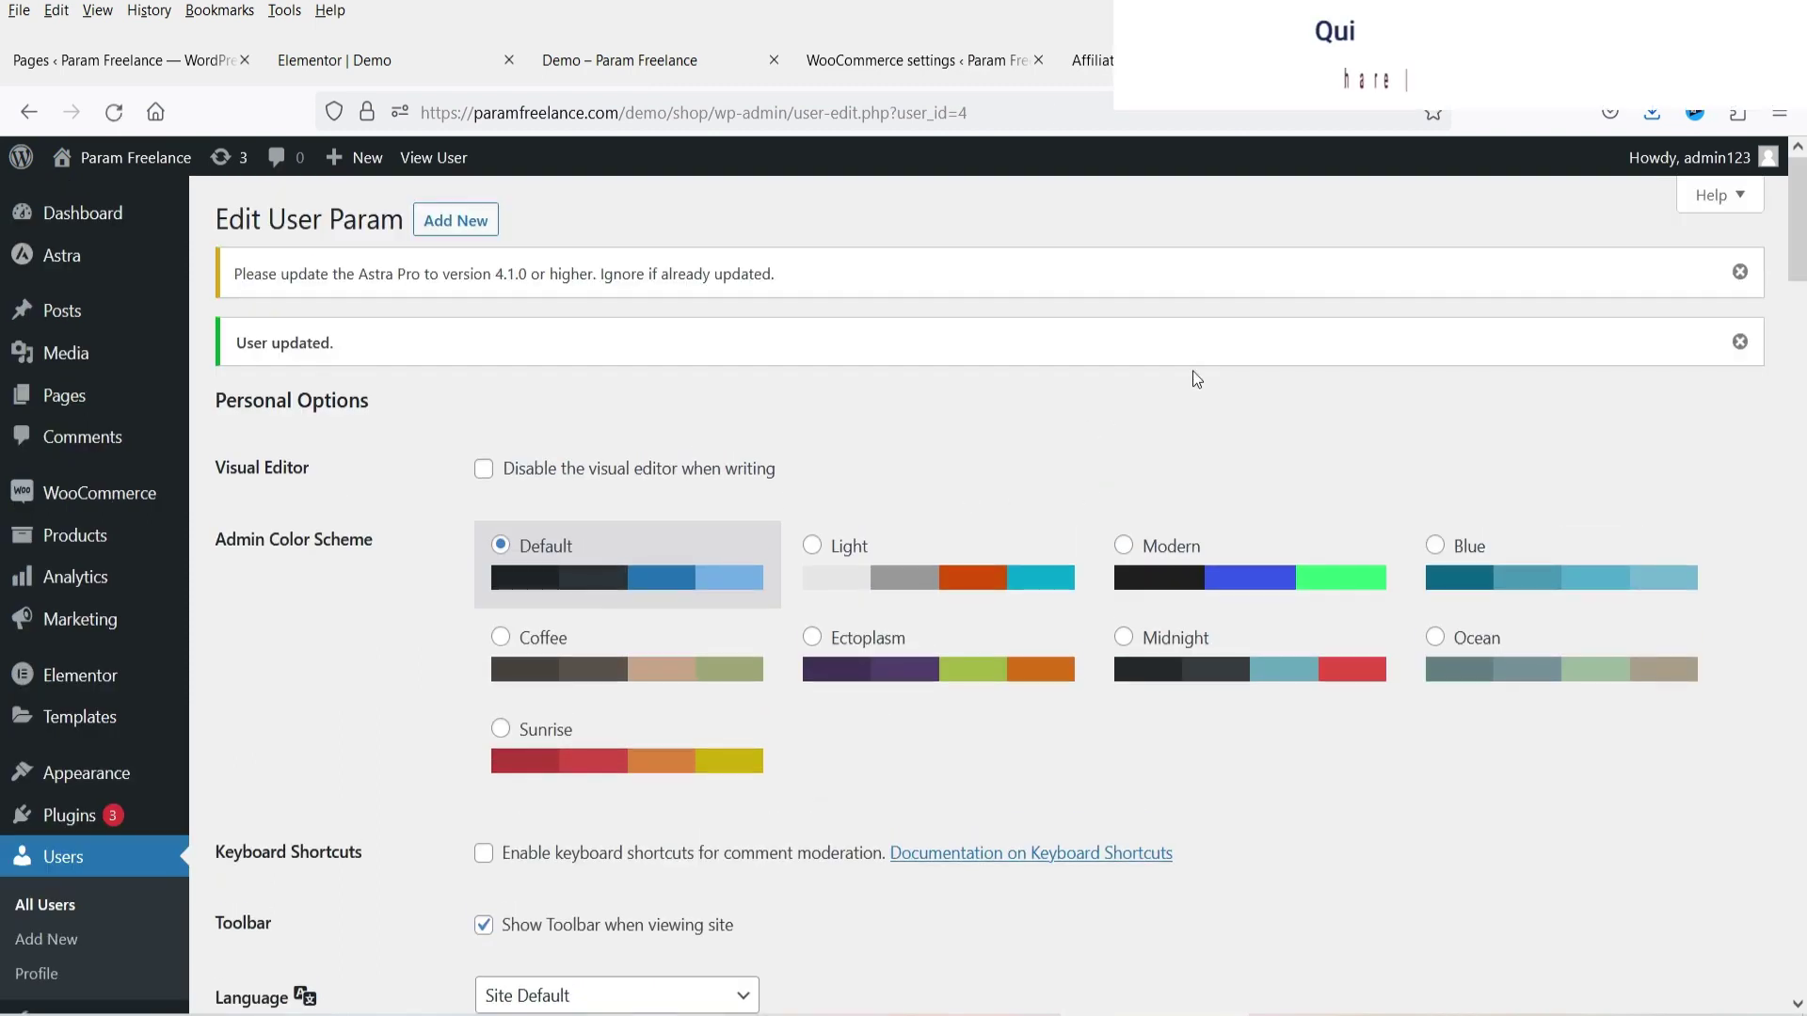
left_click(1092, 59)
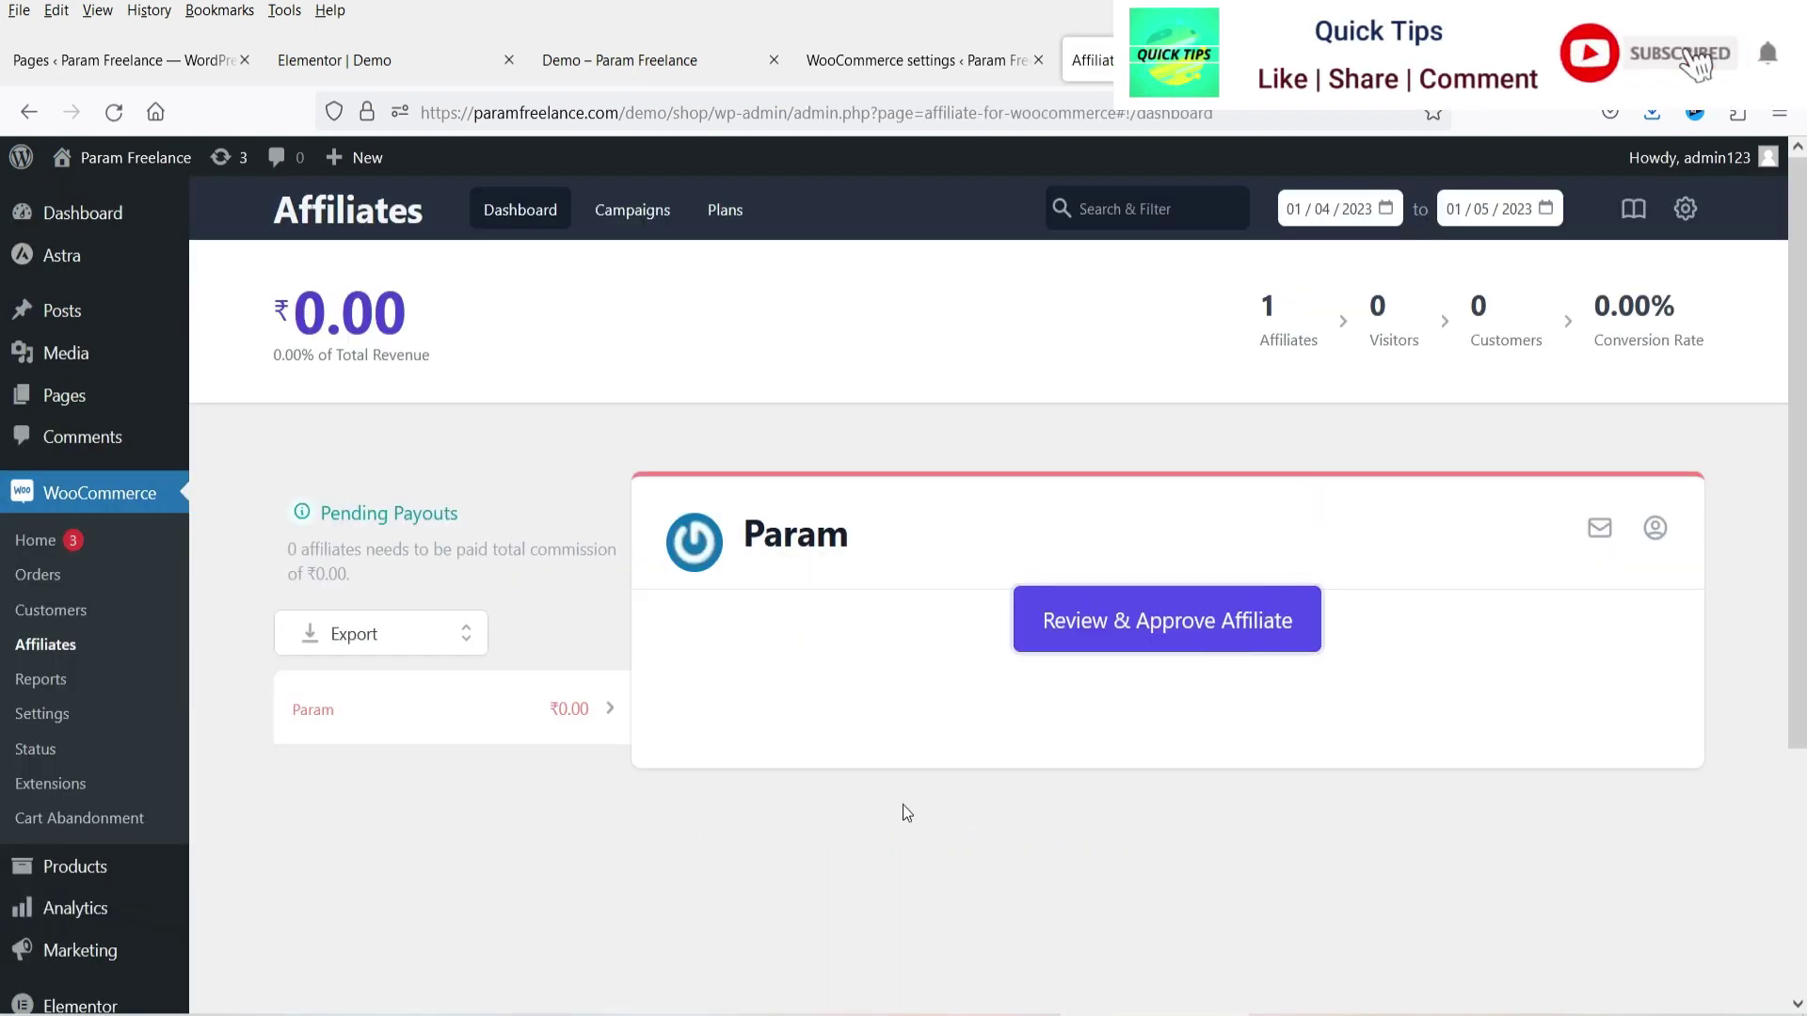
key("F5")
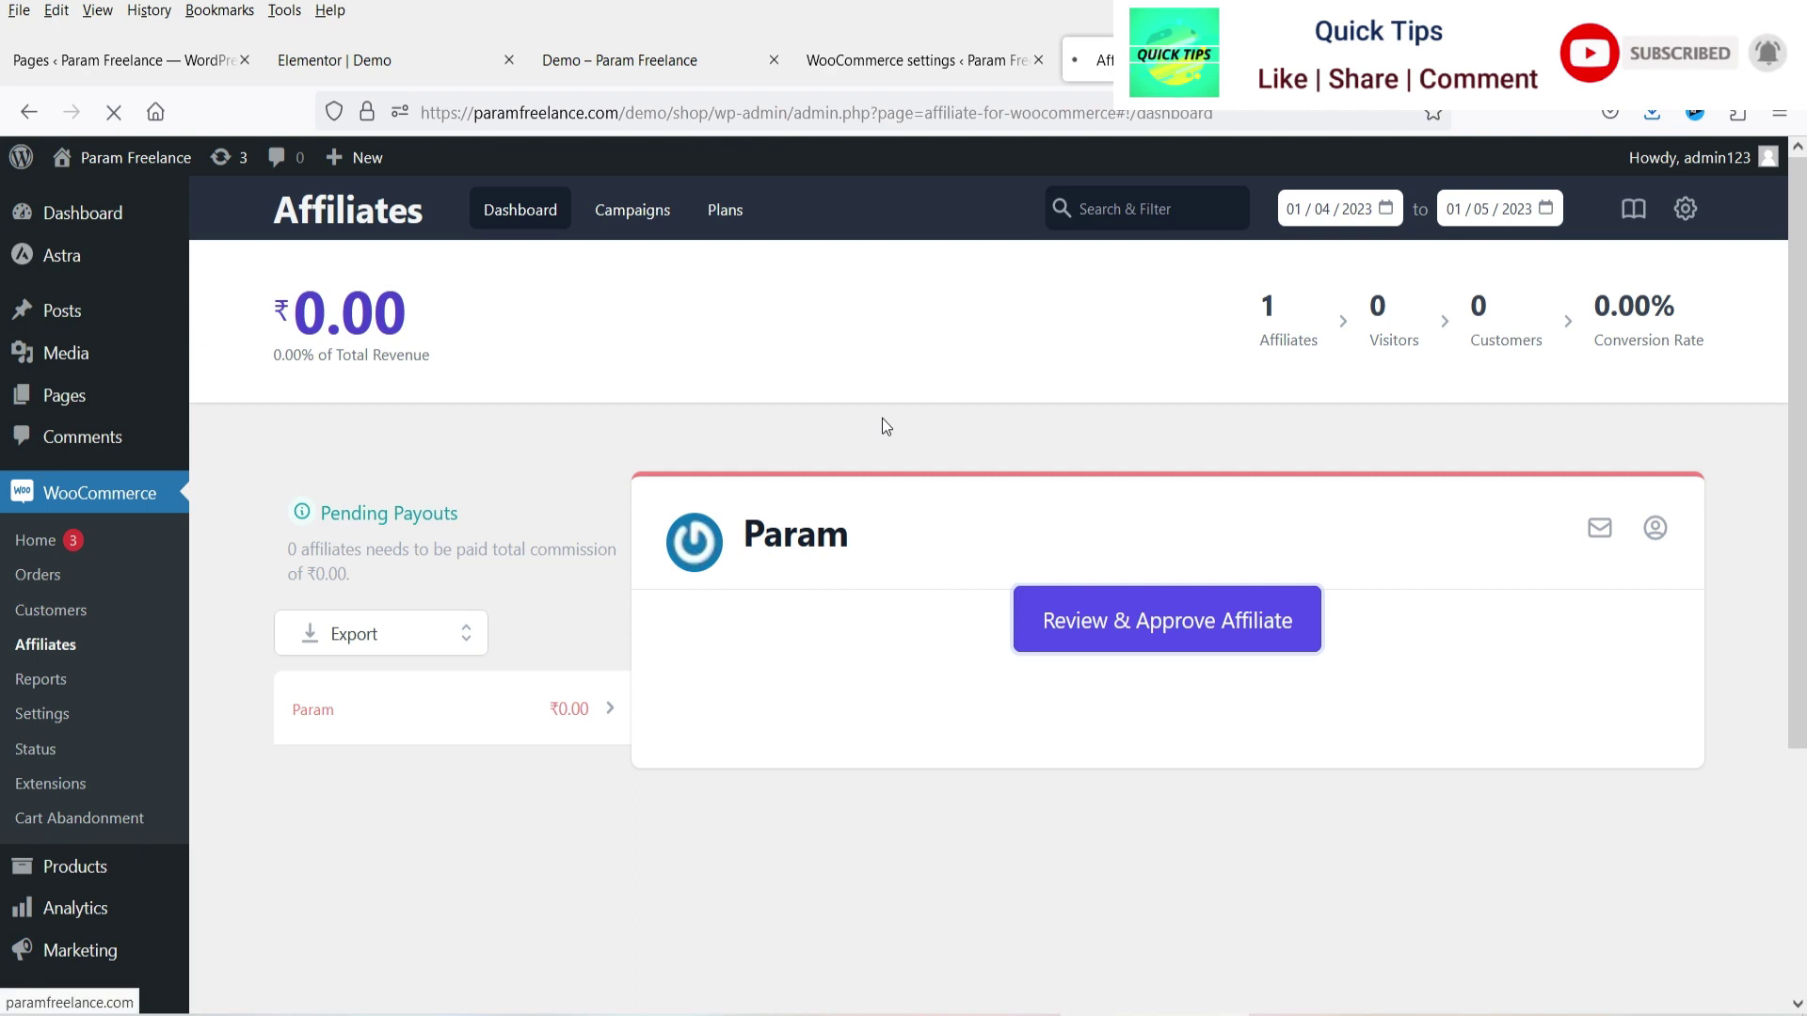
scroll(1673, 404, "down", 3)
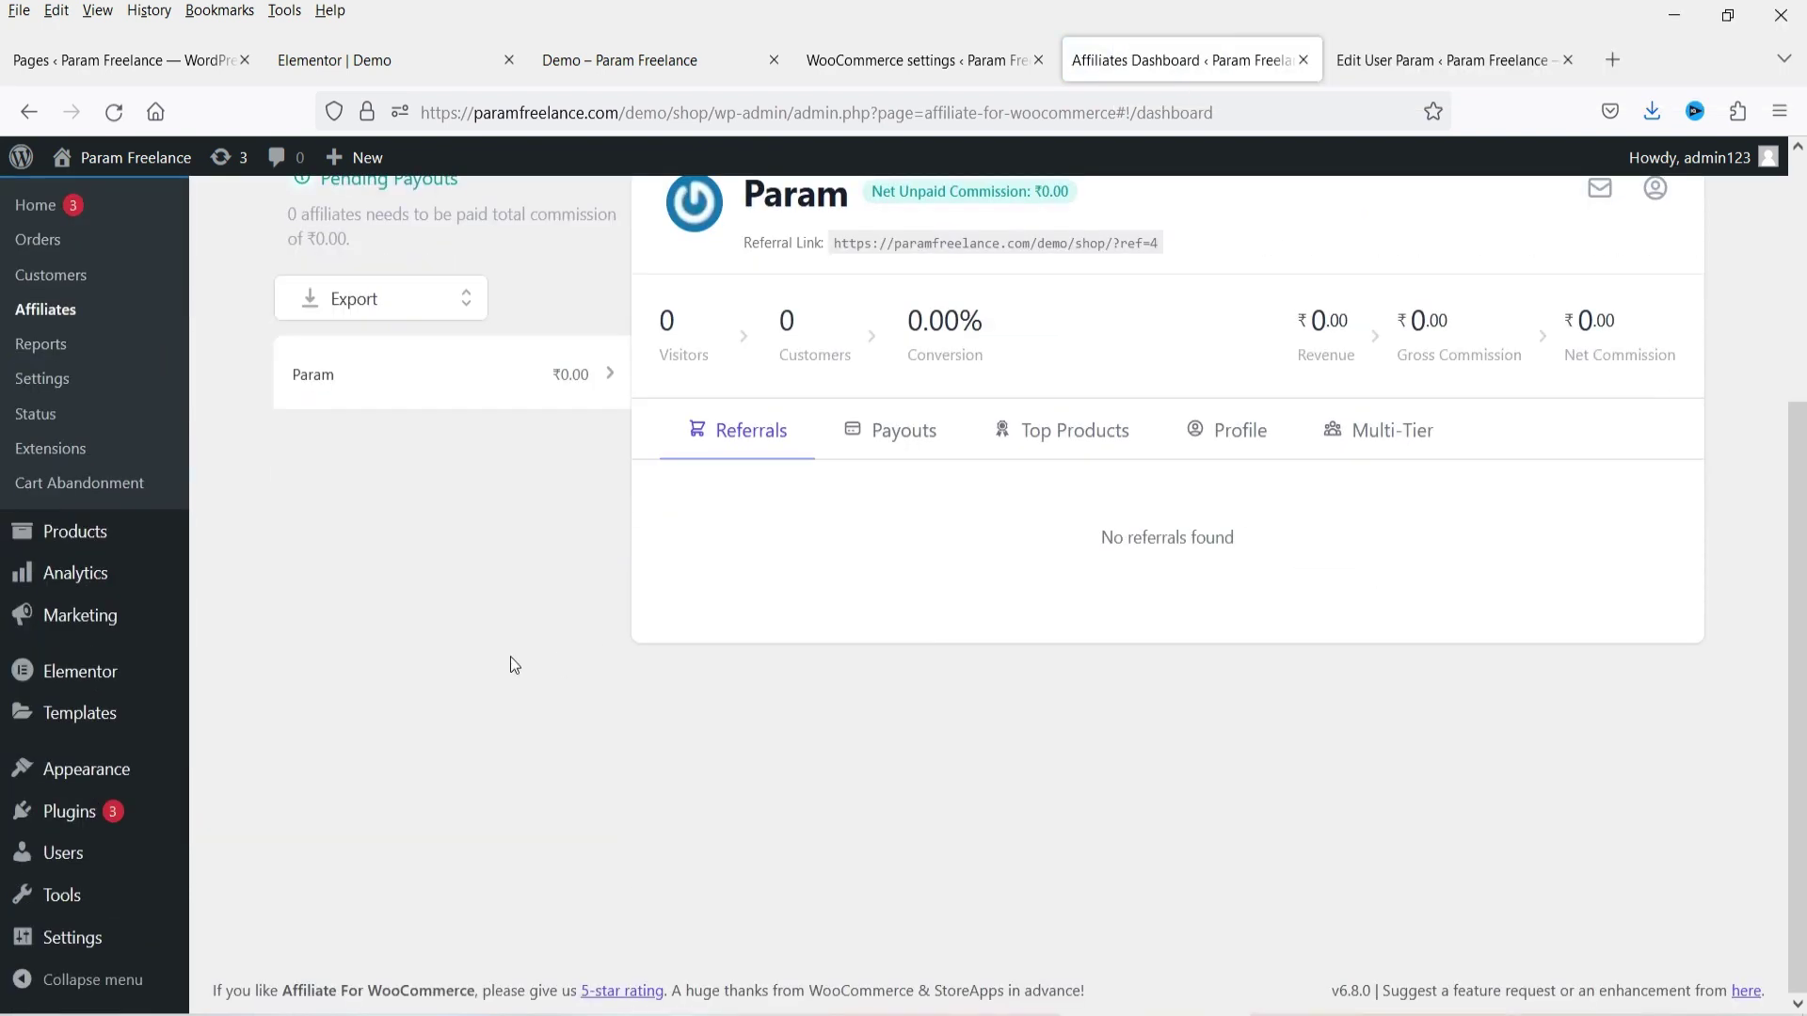
scroll(514, 666, "up", 3)
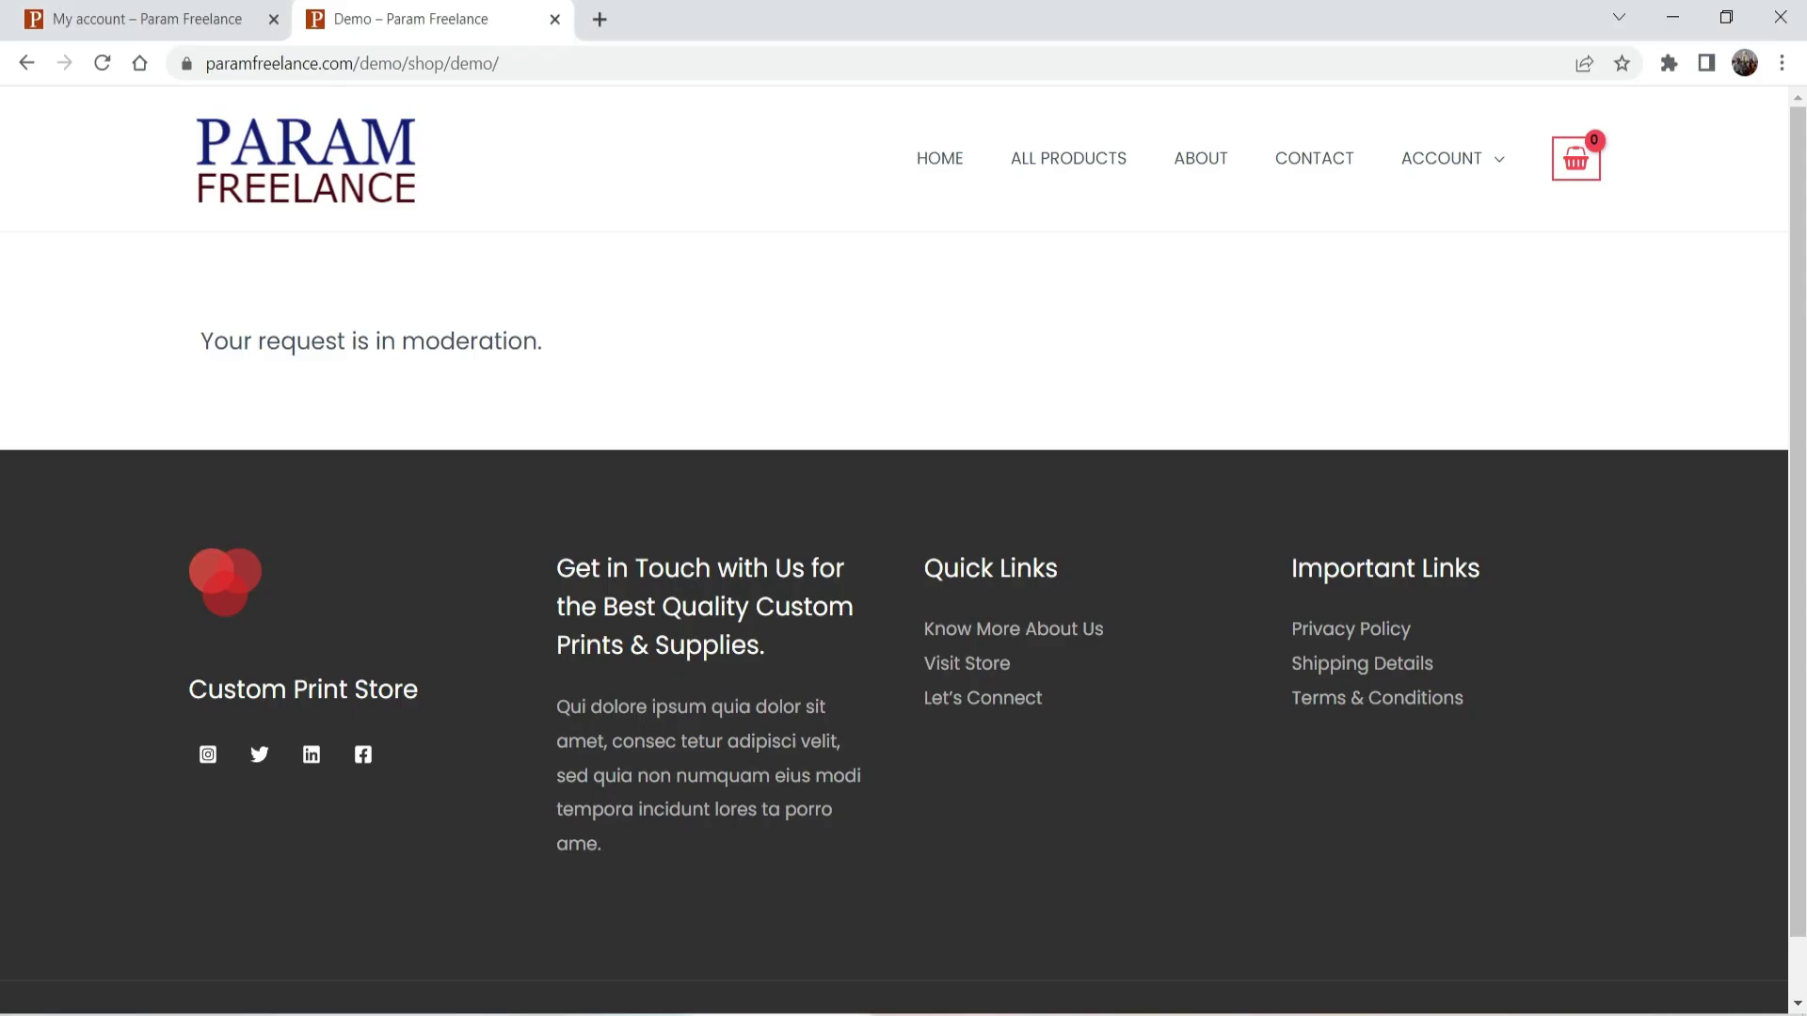
Step: Open My Account's Affiliate area and its Profile tab, showing identifier 4 and the ?ref=4 URL
left_click(102, 63)
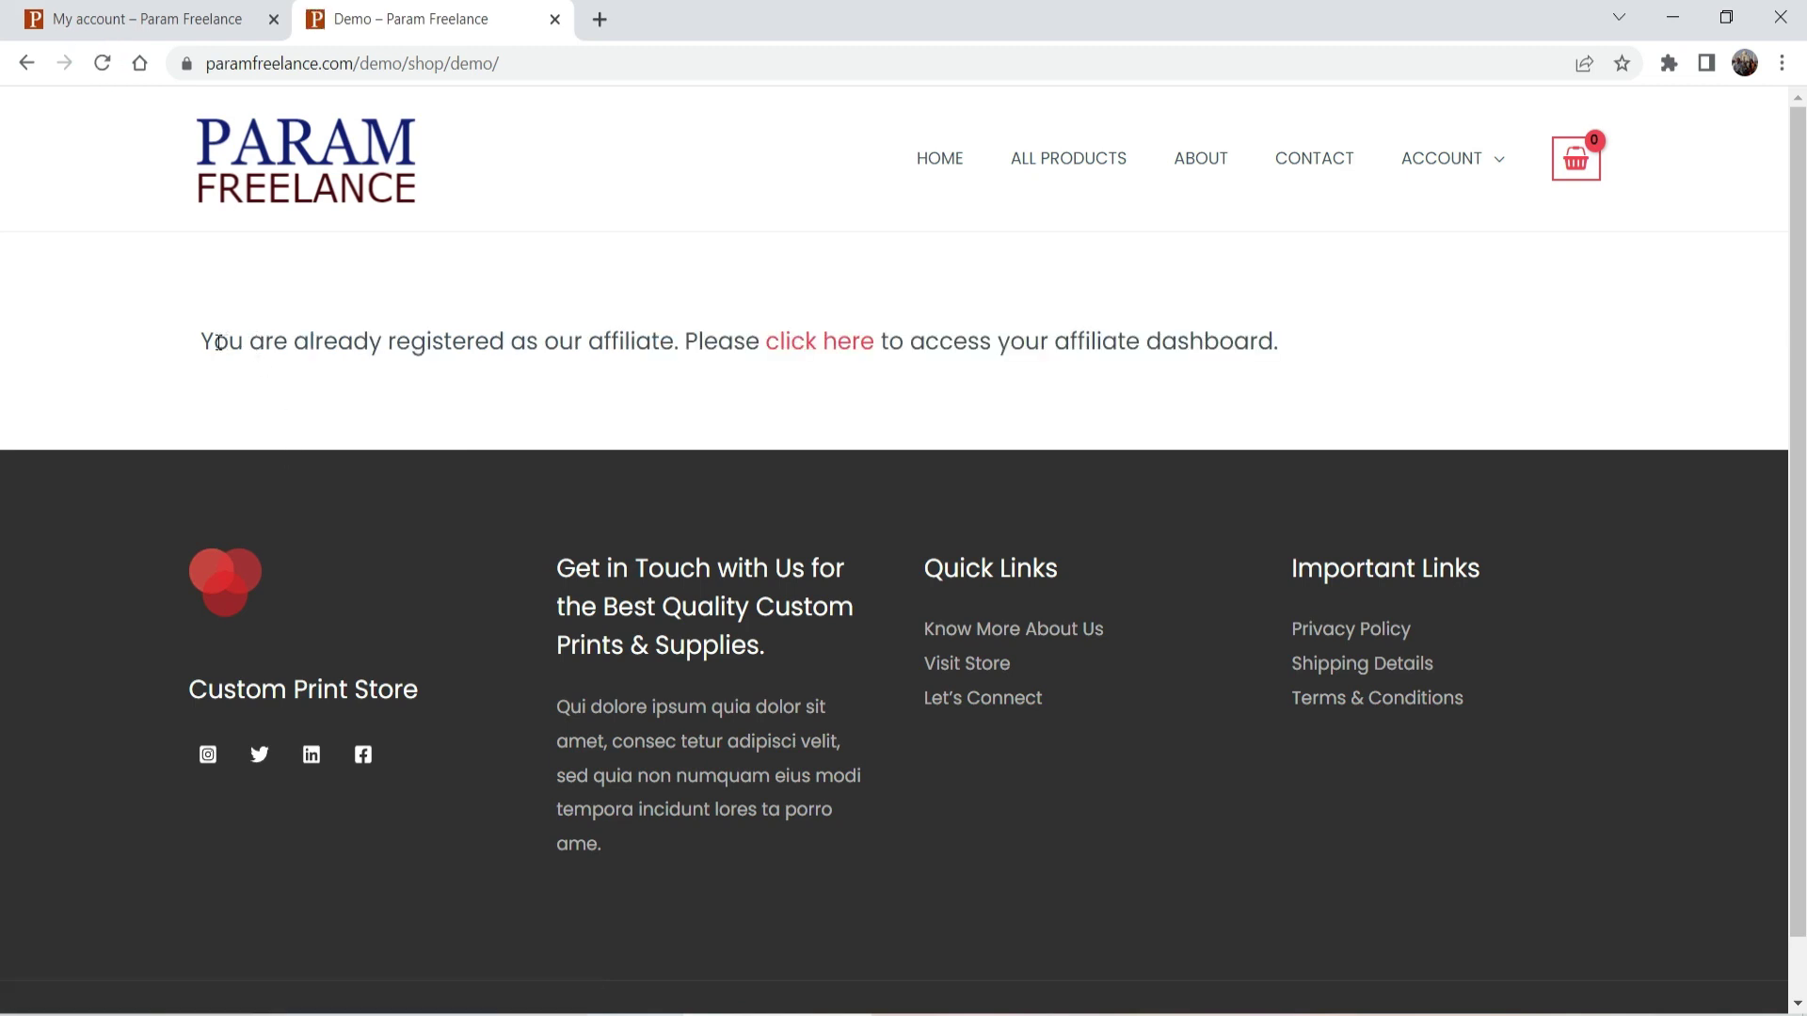
left_click_drag(212, 340, 508, 386)
left_click(528, 376)
mouse_move(1444, 170)
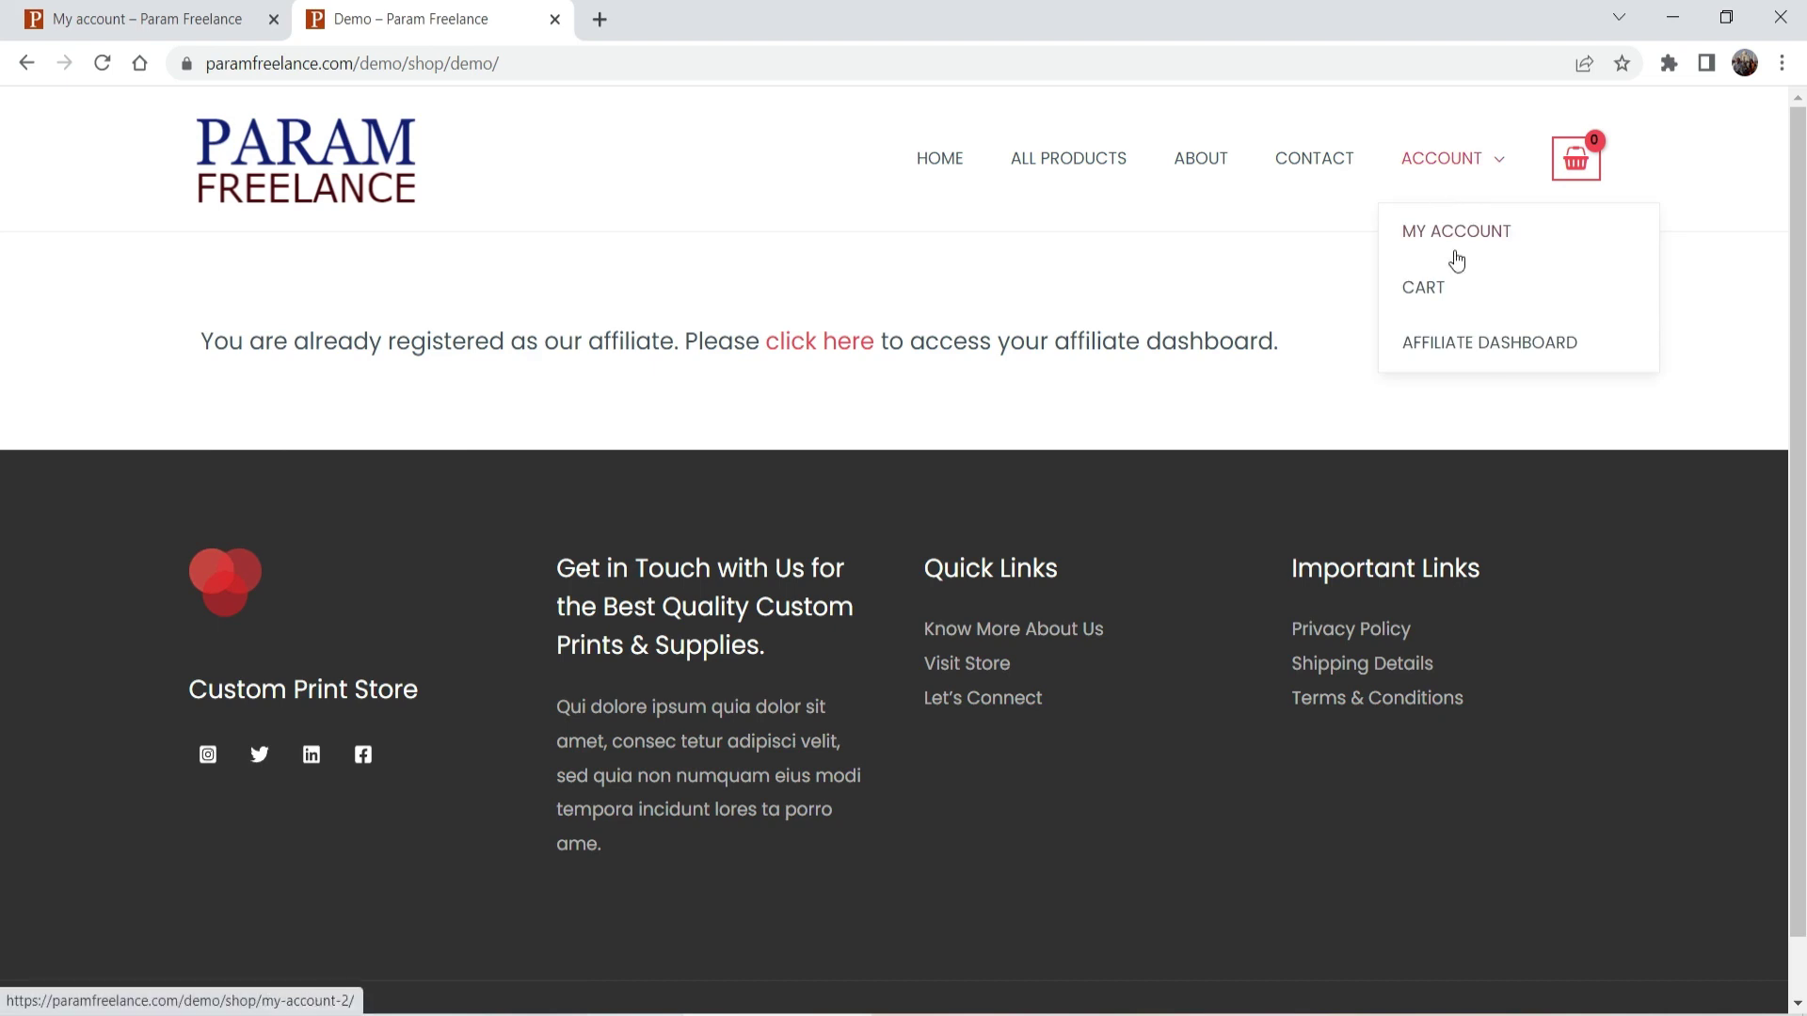
left_click(1455, 240)
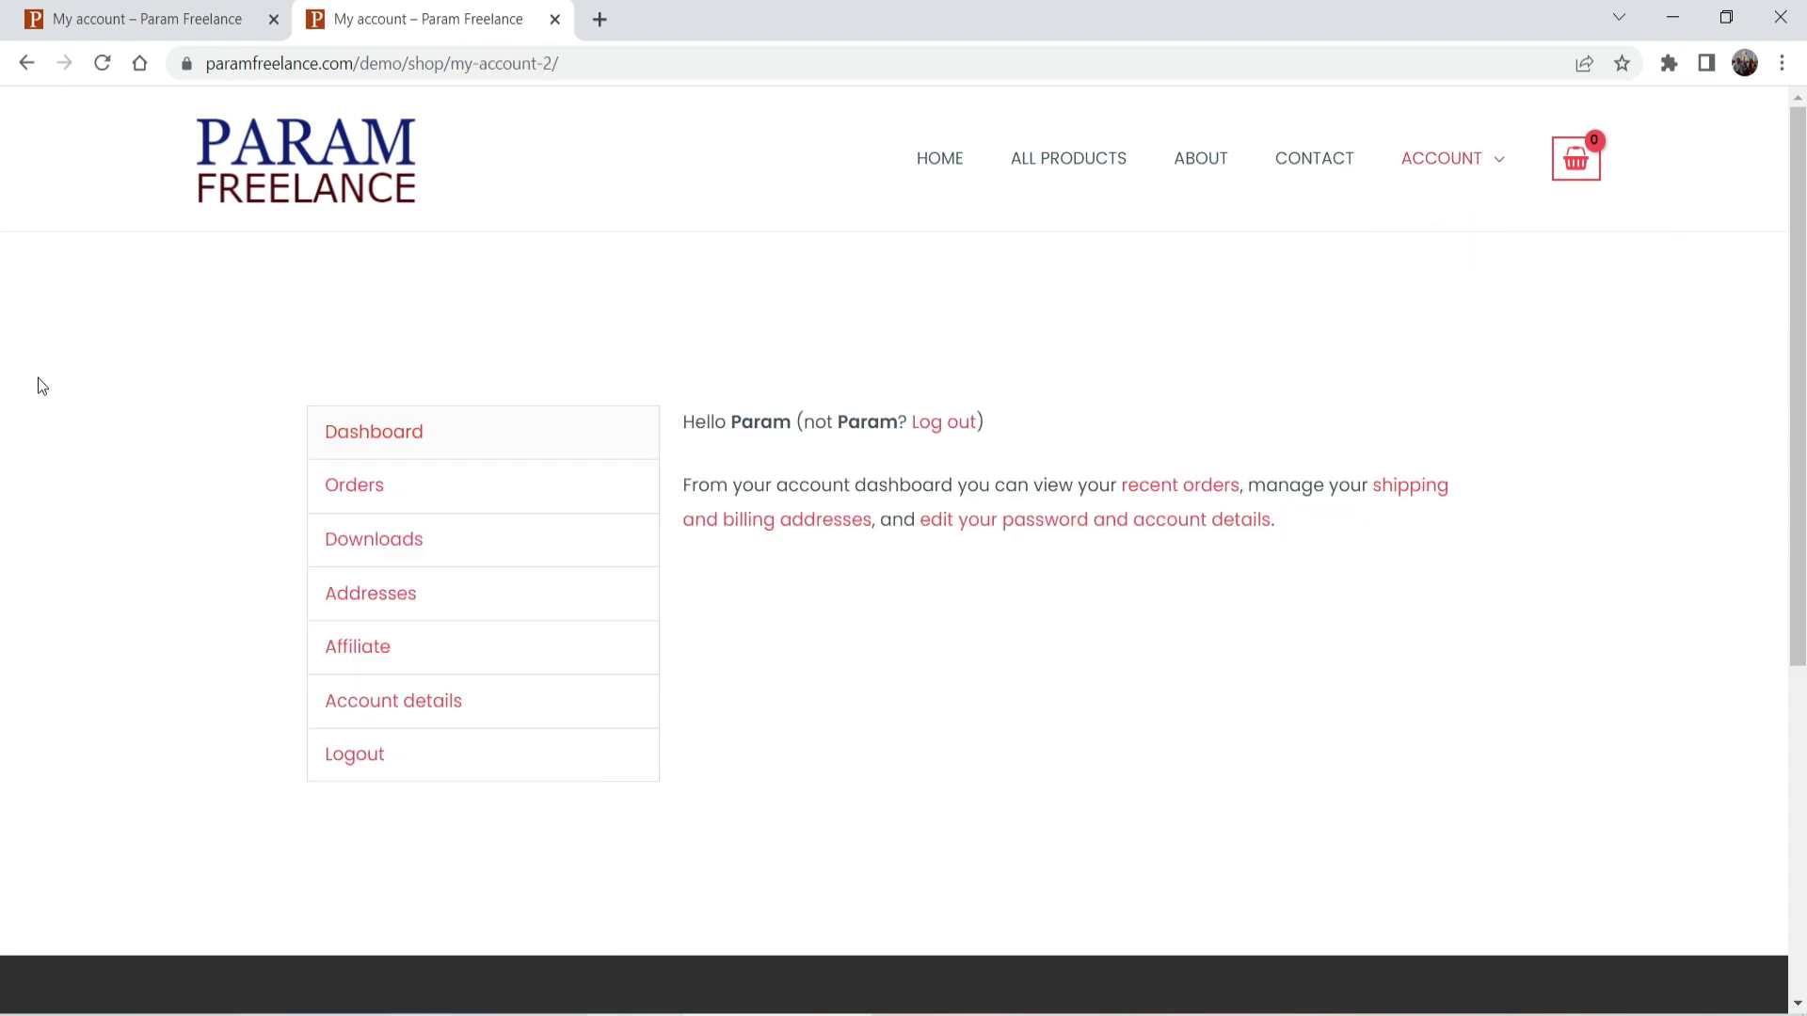
left_click(348, 656)
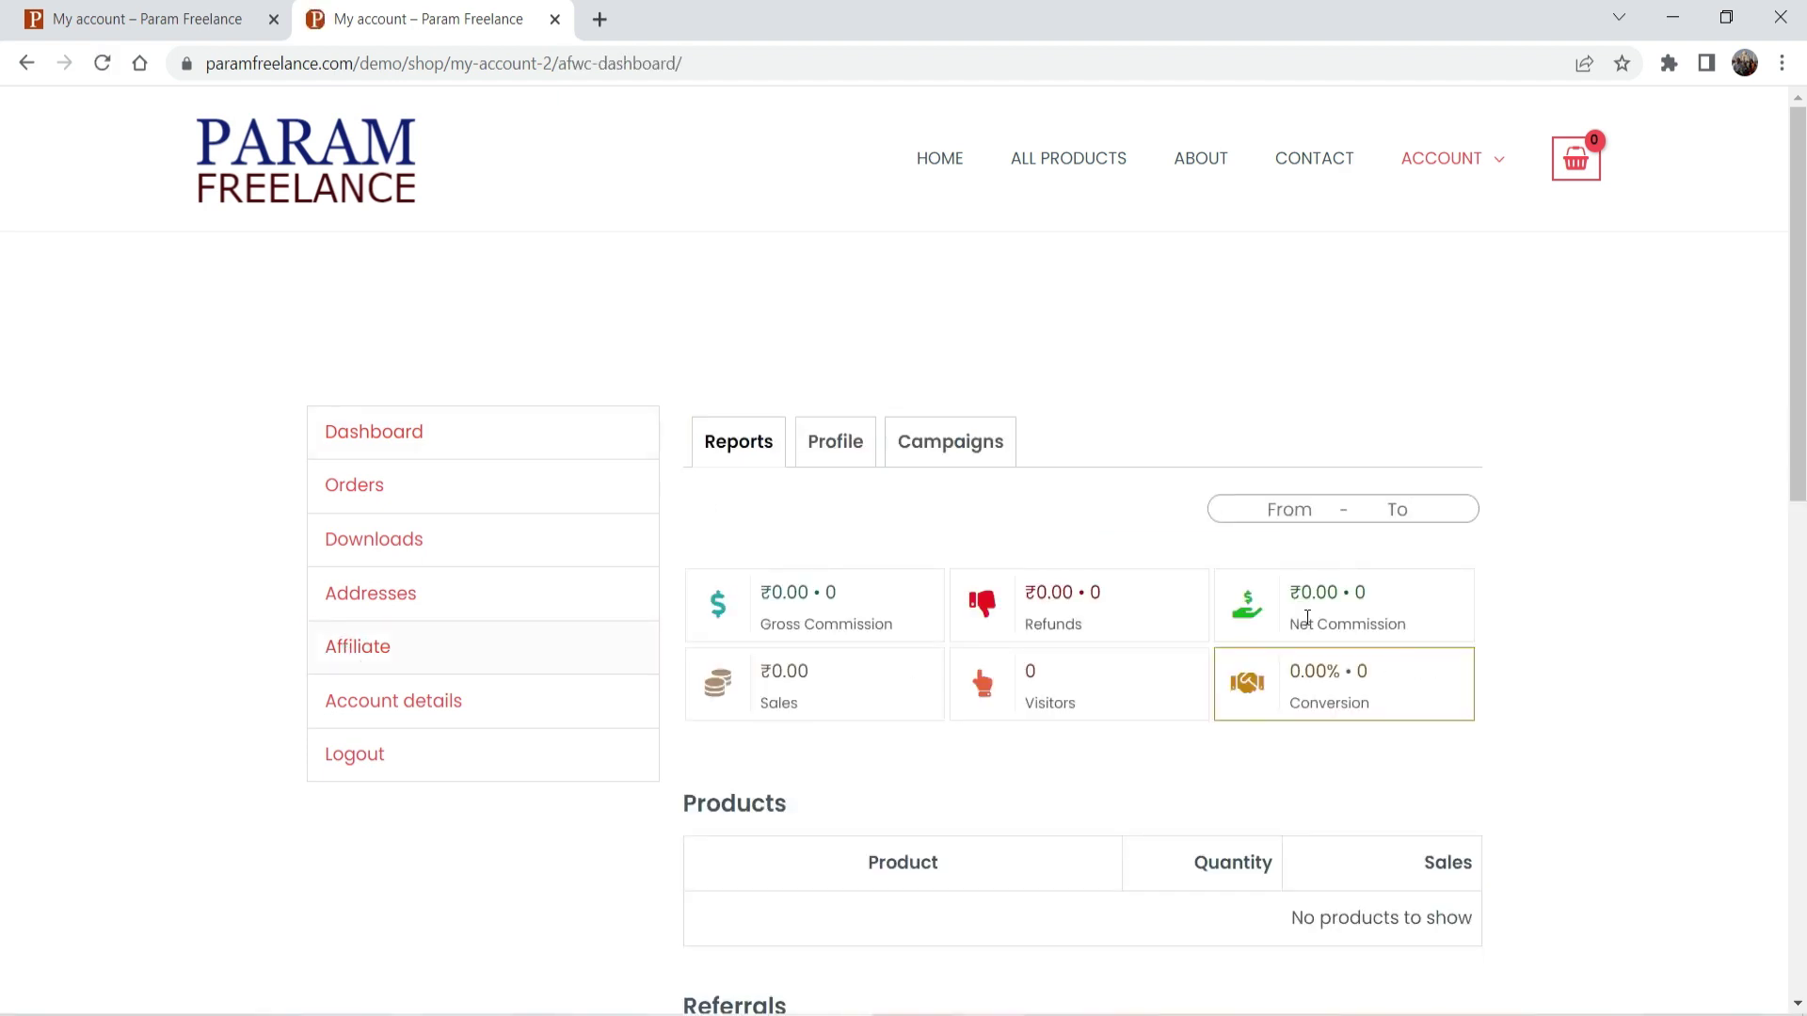
scroll(1649, 443, "down", 3)
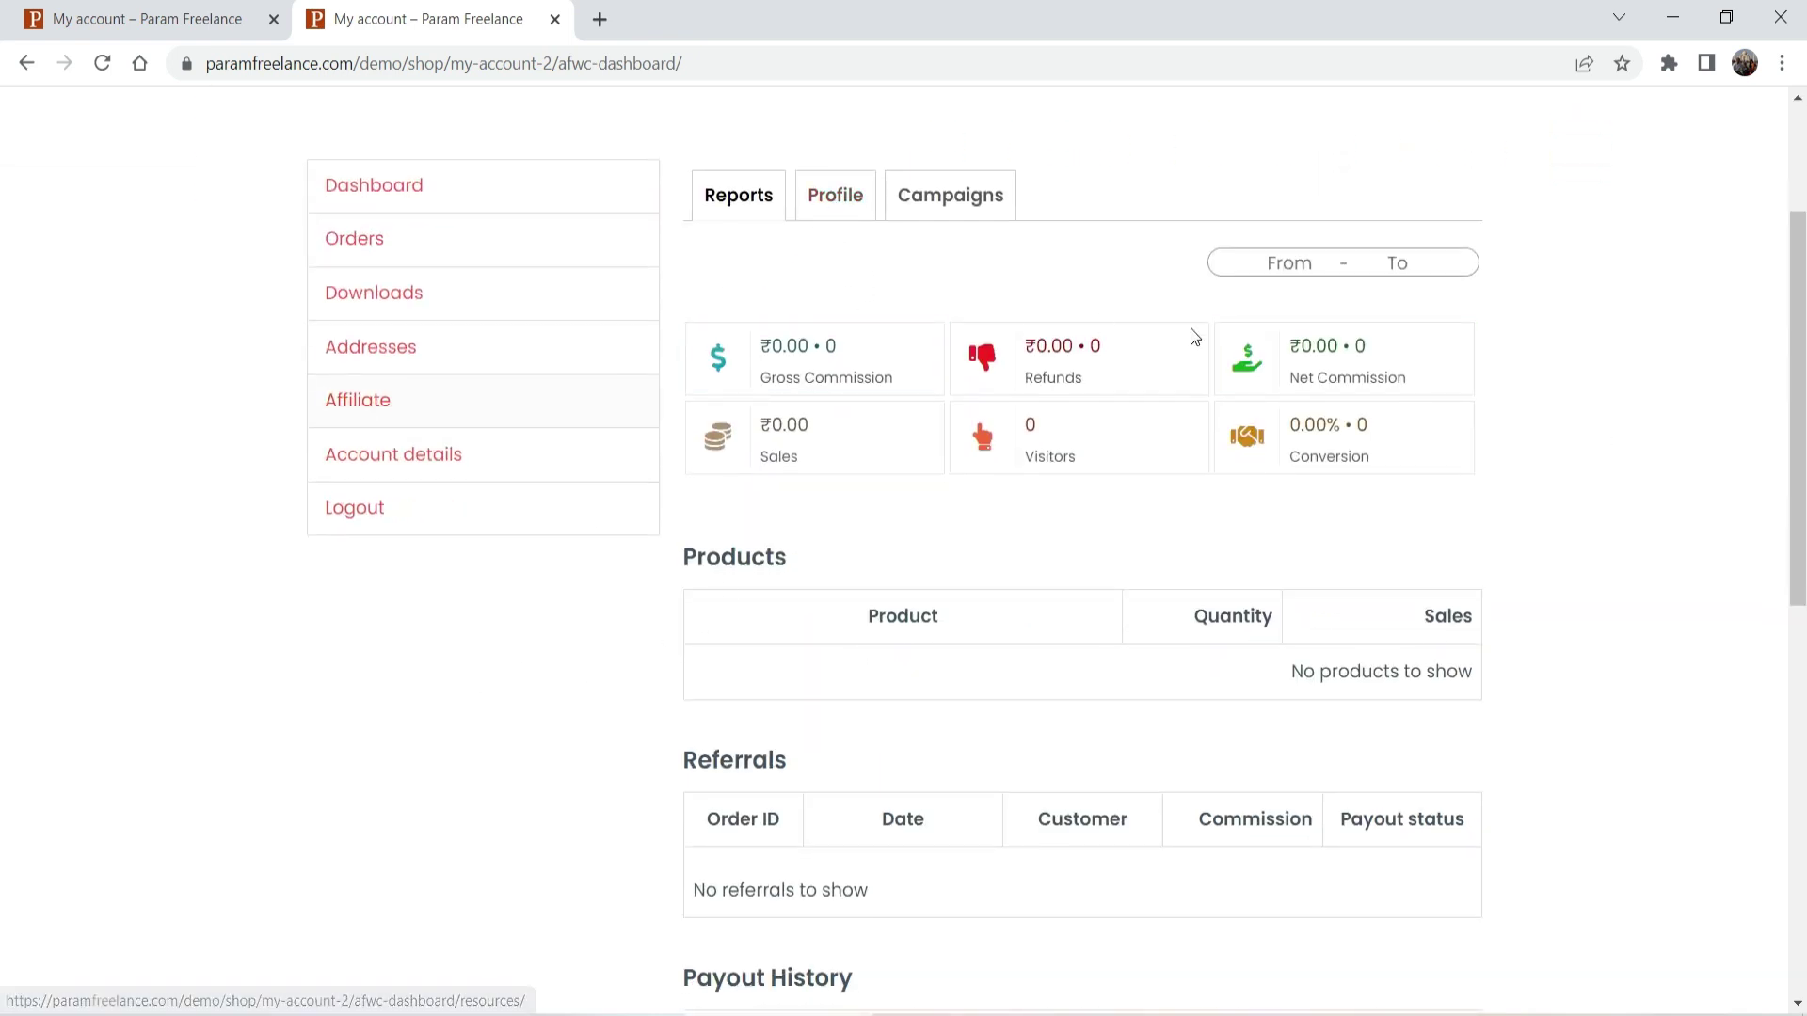
scroll(1623, 444, "down", 3)
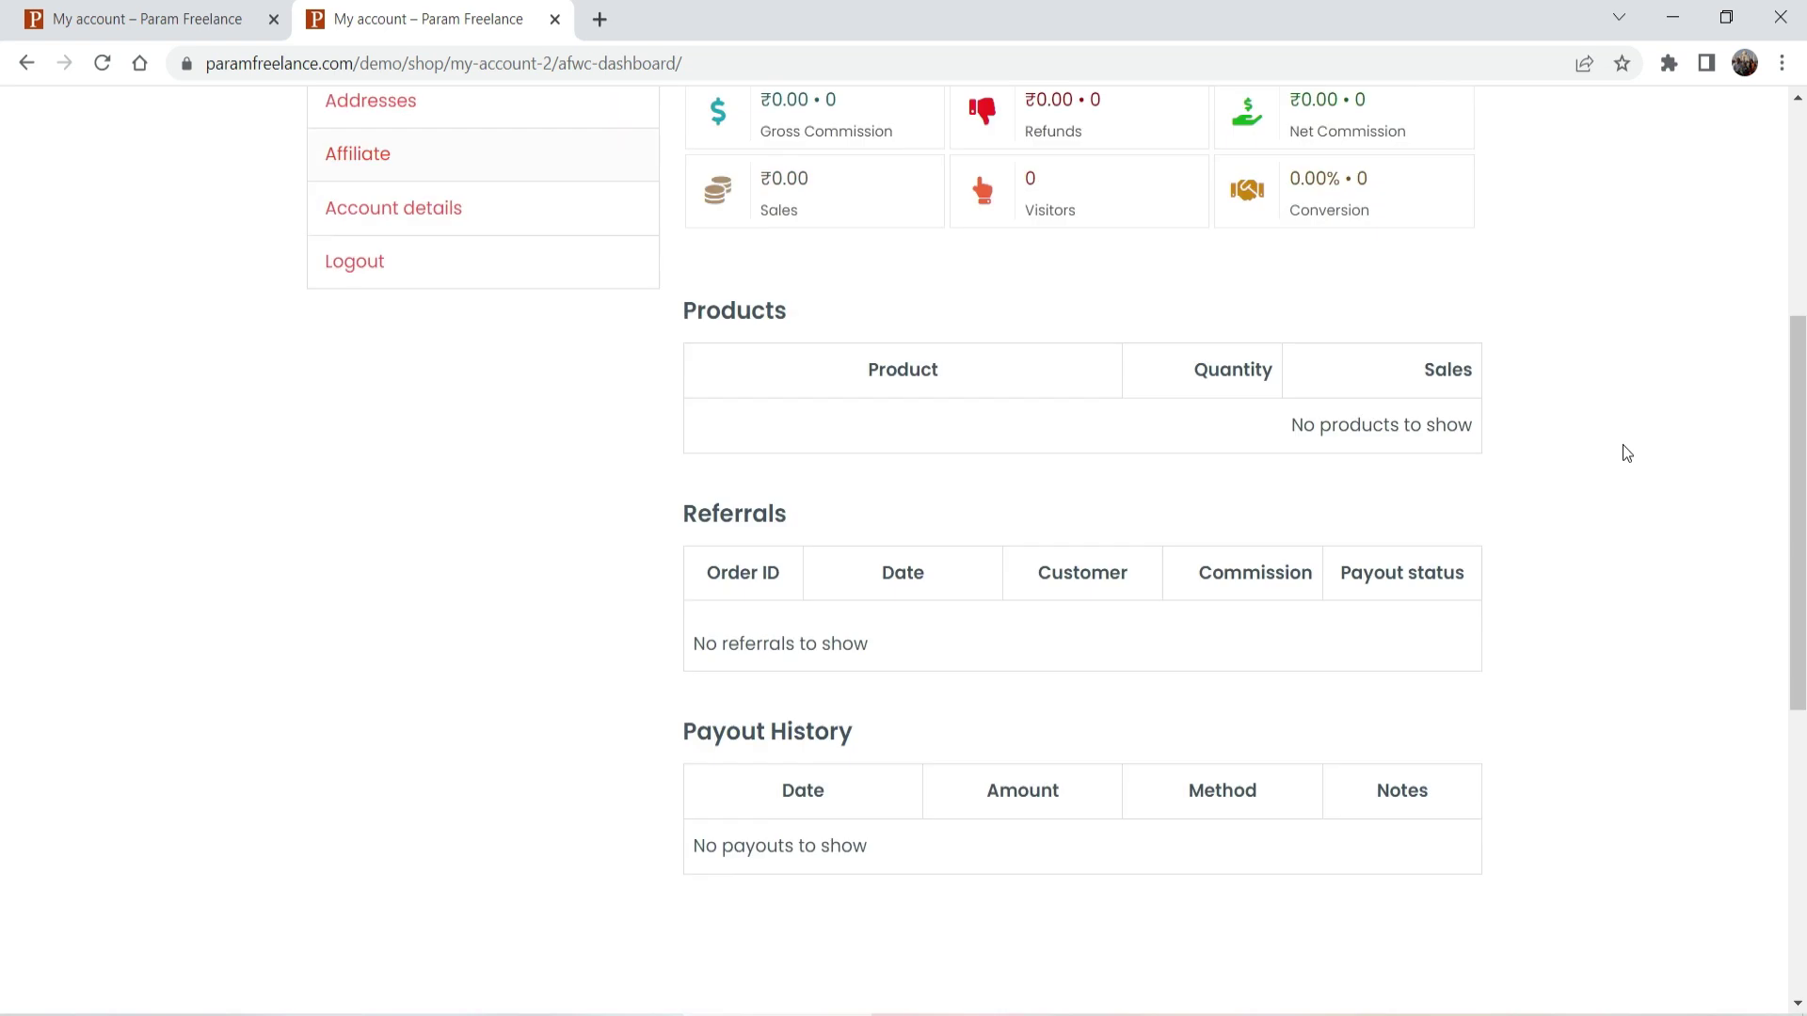
scroll(1624, 453, "down", 1)
scroll(1624, 454, "up", 6)
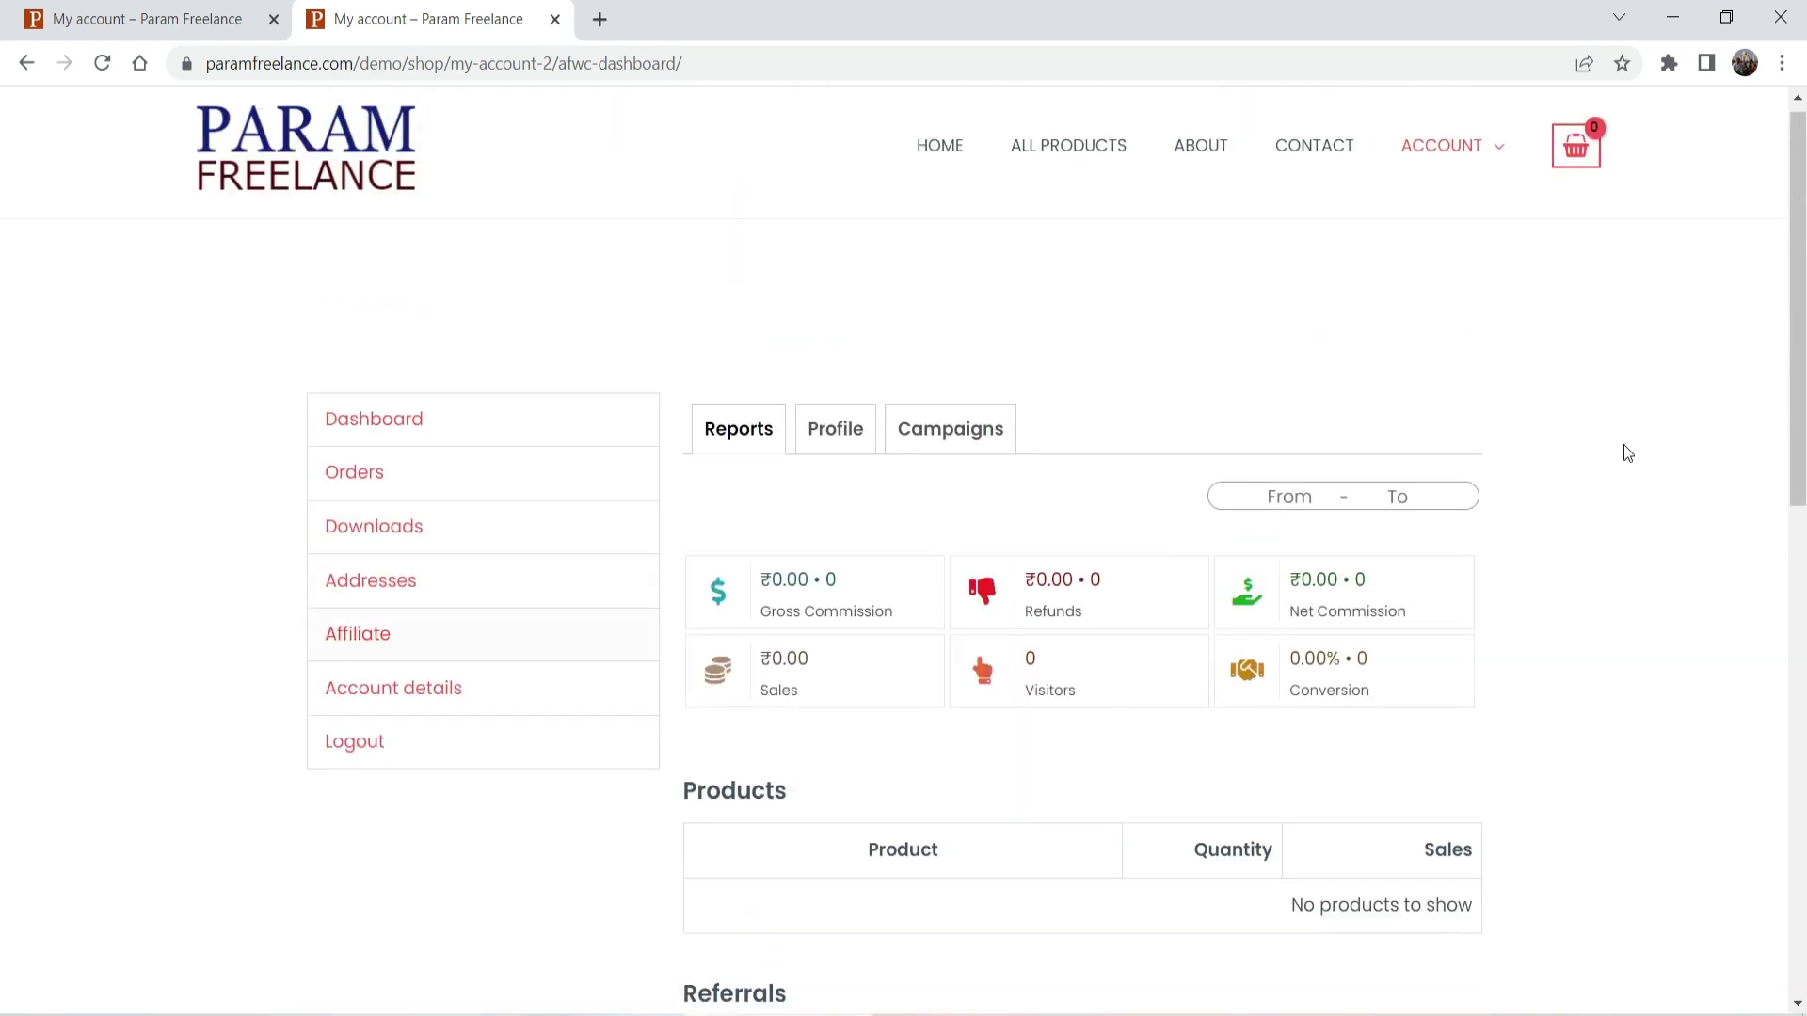
left_click(847, 469)
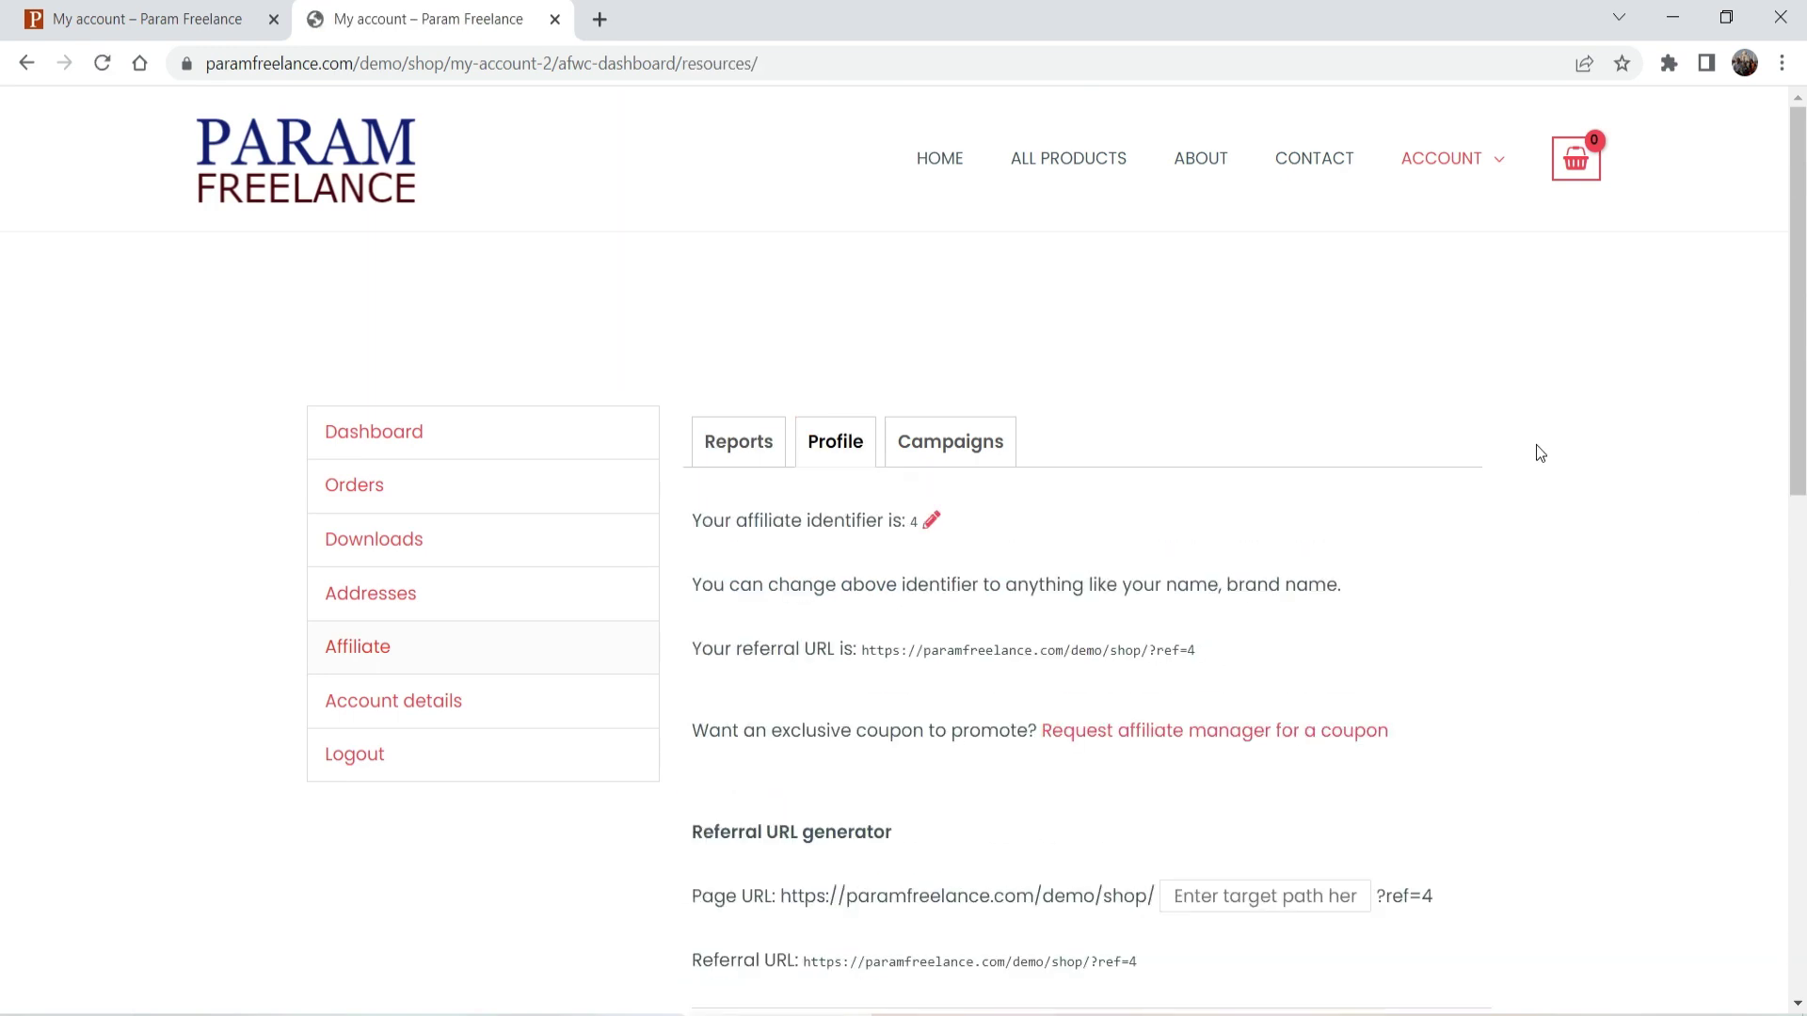
Step: Review the Profile's referral URL, then open the shop's ALL PRODUCTS listing in a new tab
scroll(1331, 480, "down", 3)
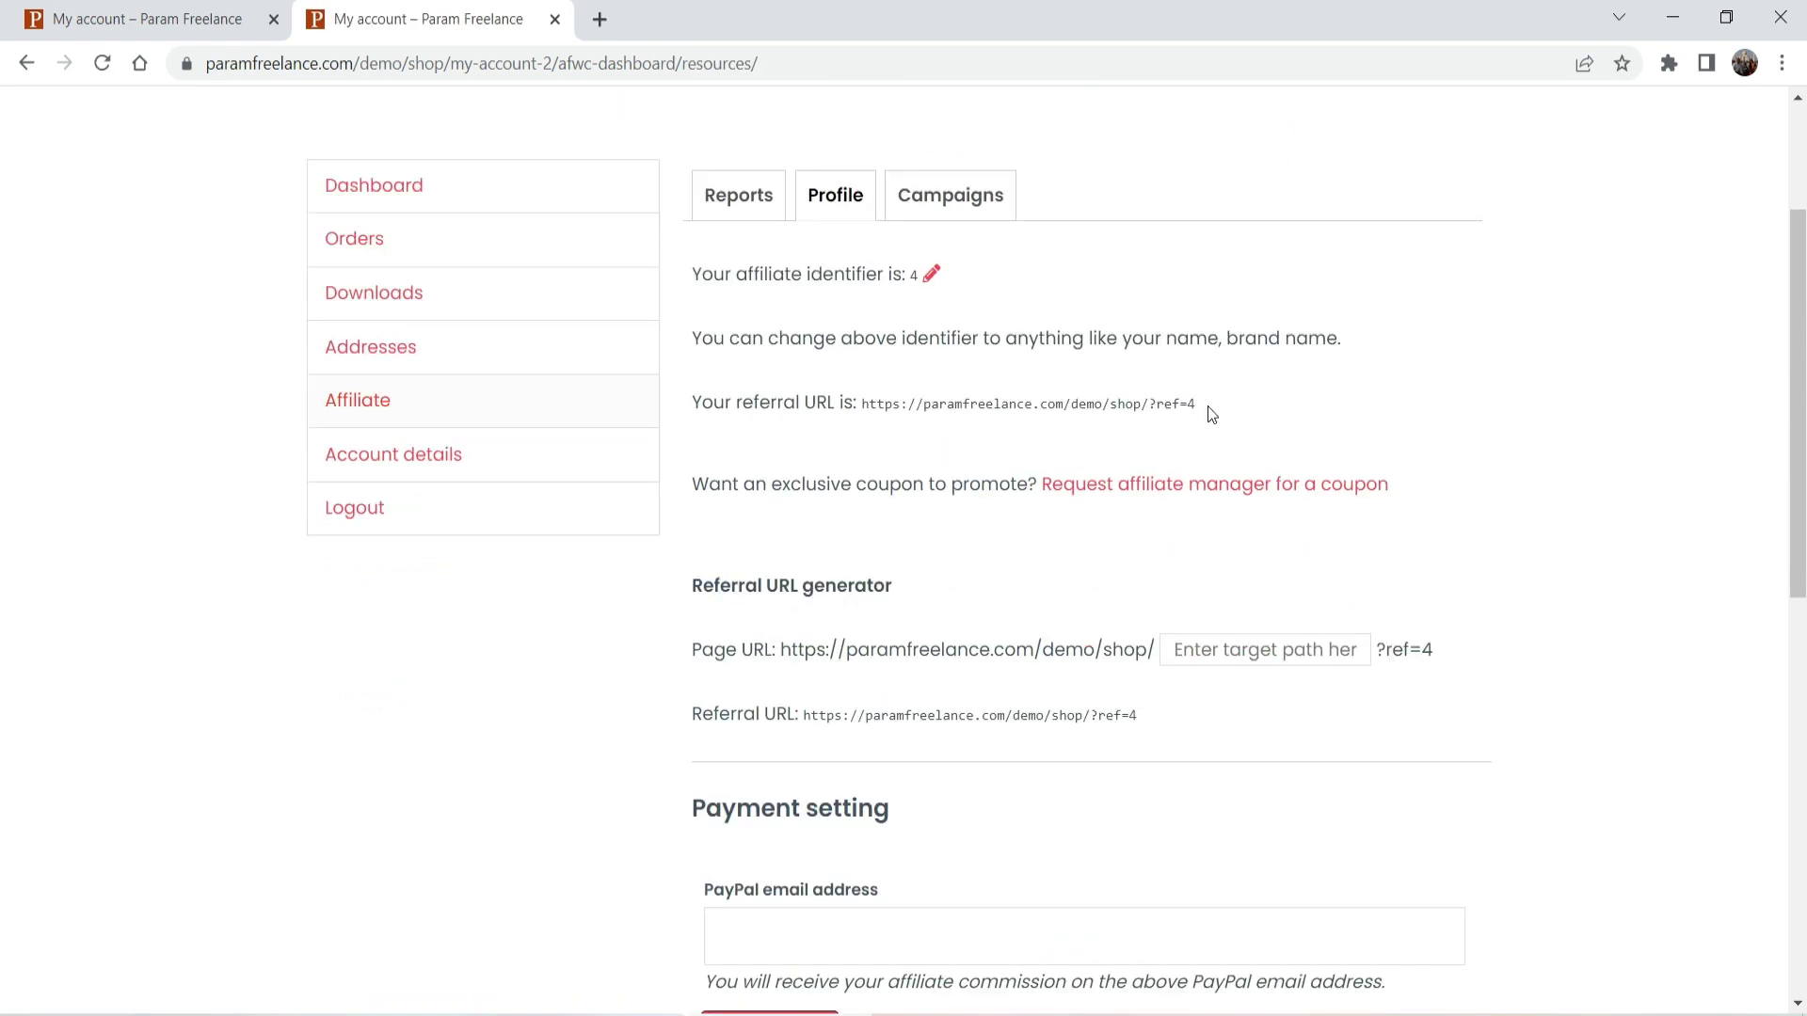
left_click_drag(1209, 407, 862, 417)
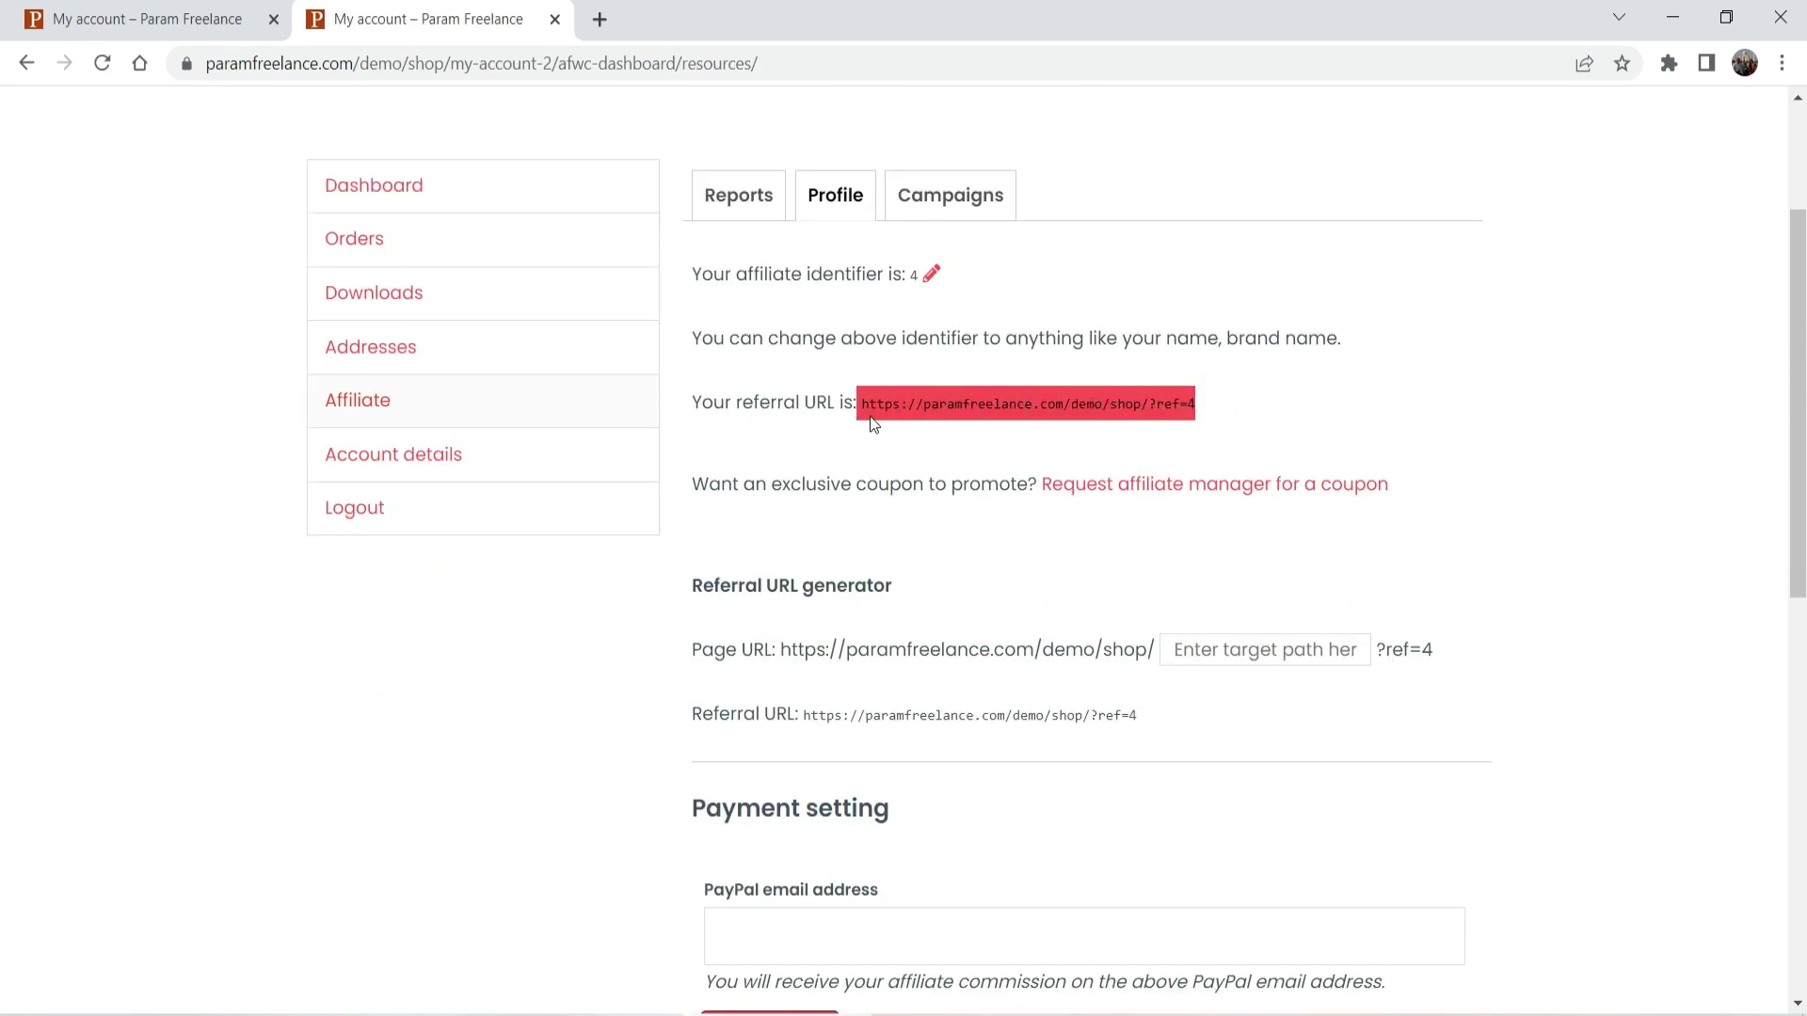
left_click(1579, 438)
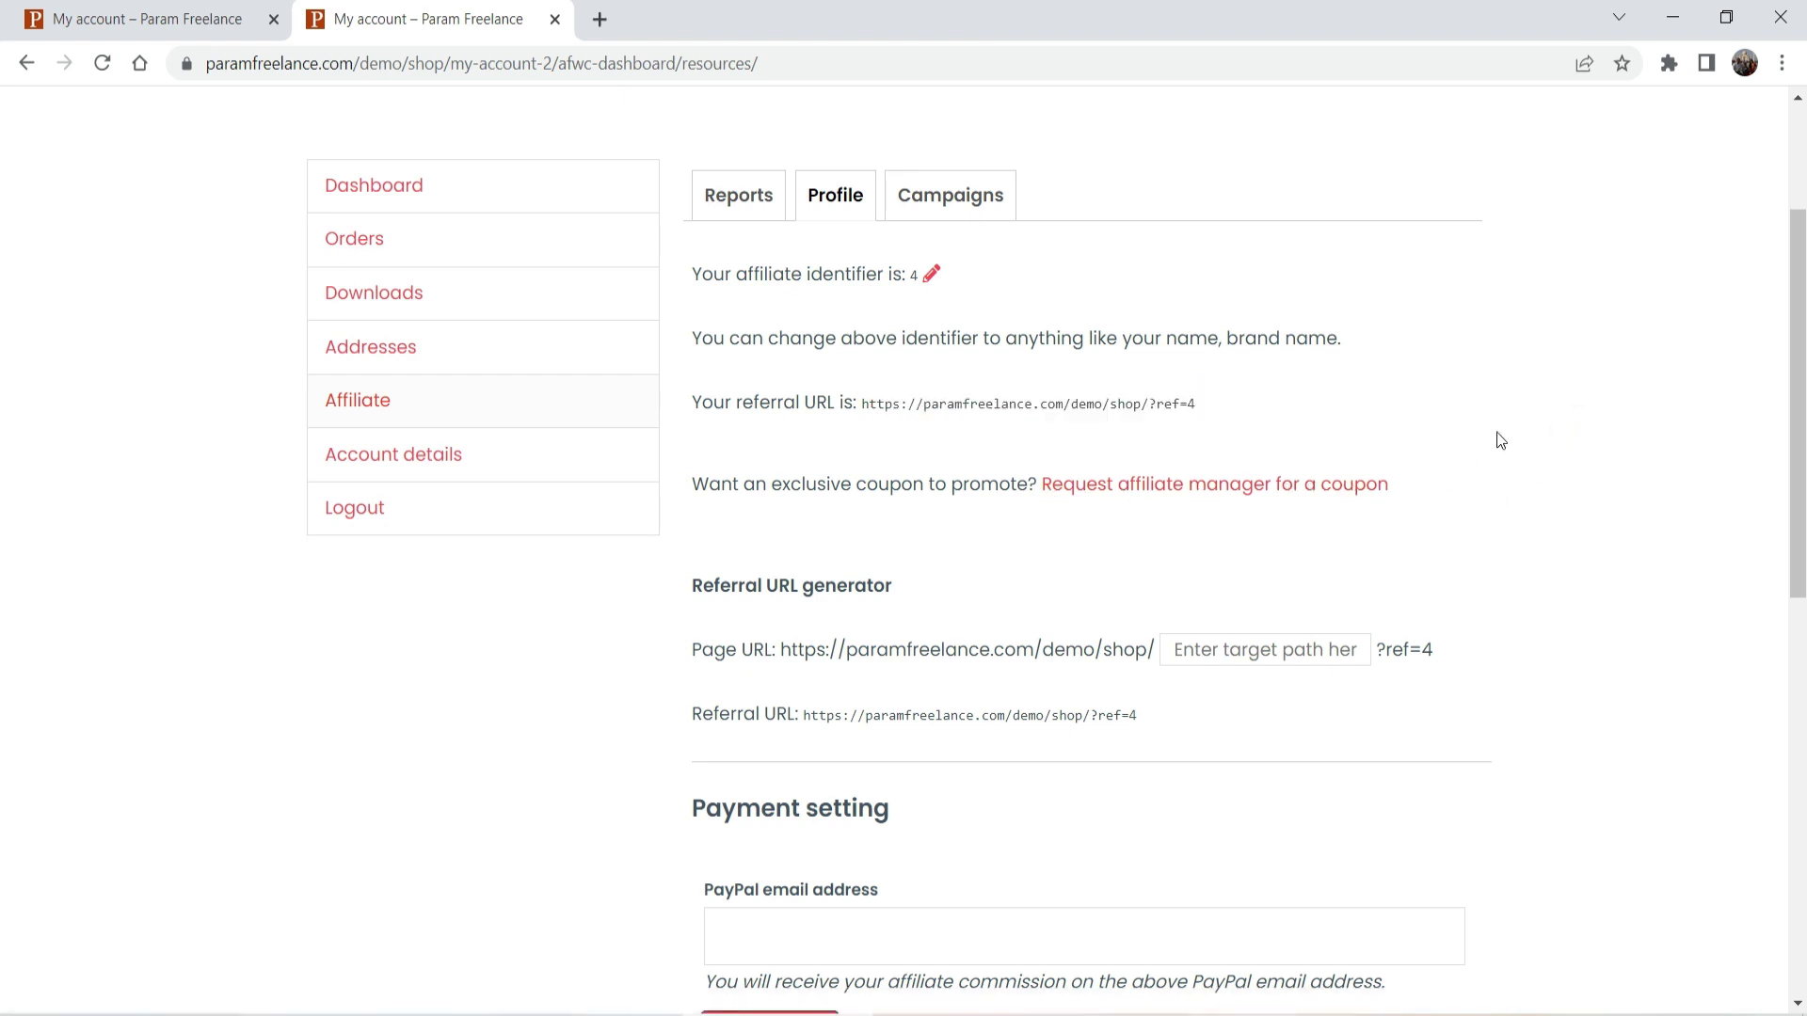
scroll(1504, 417, "down", 2)
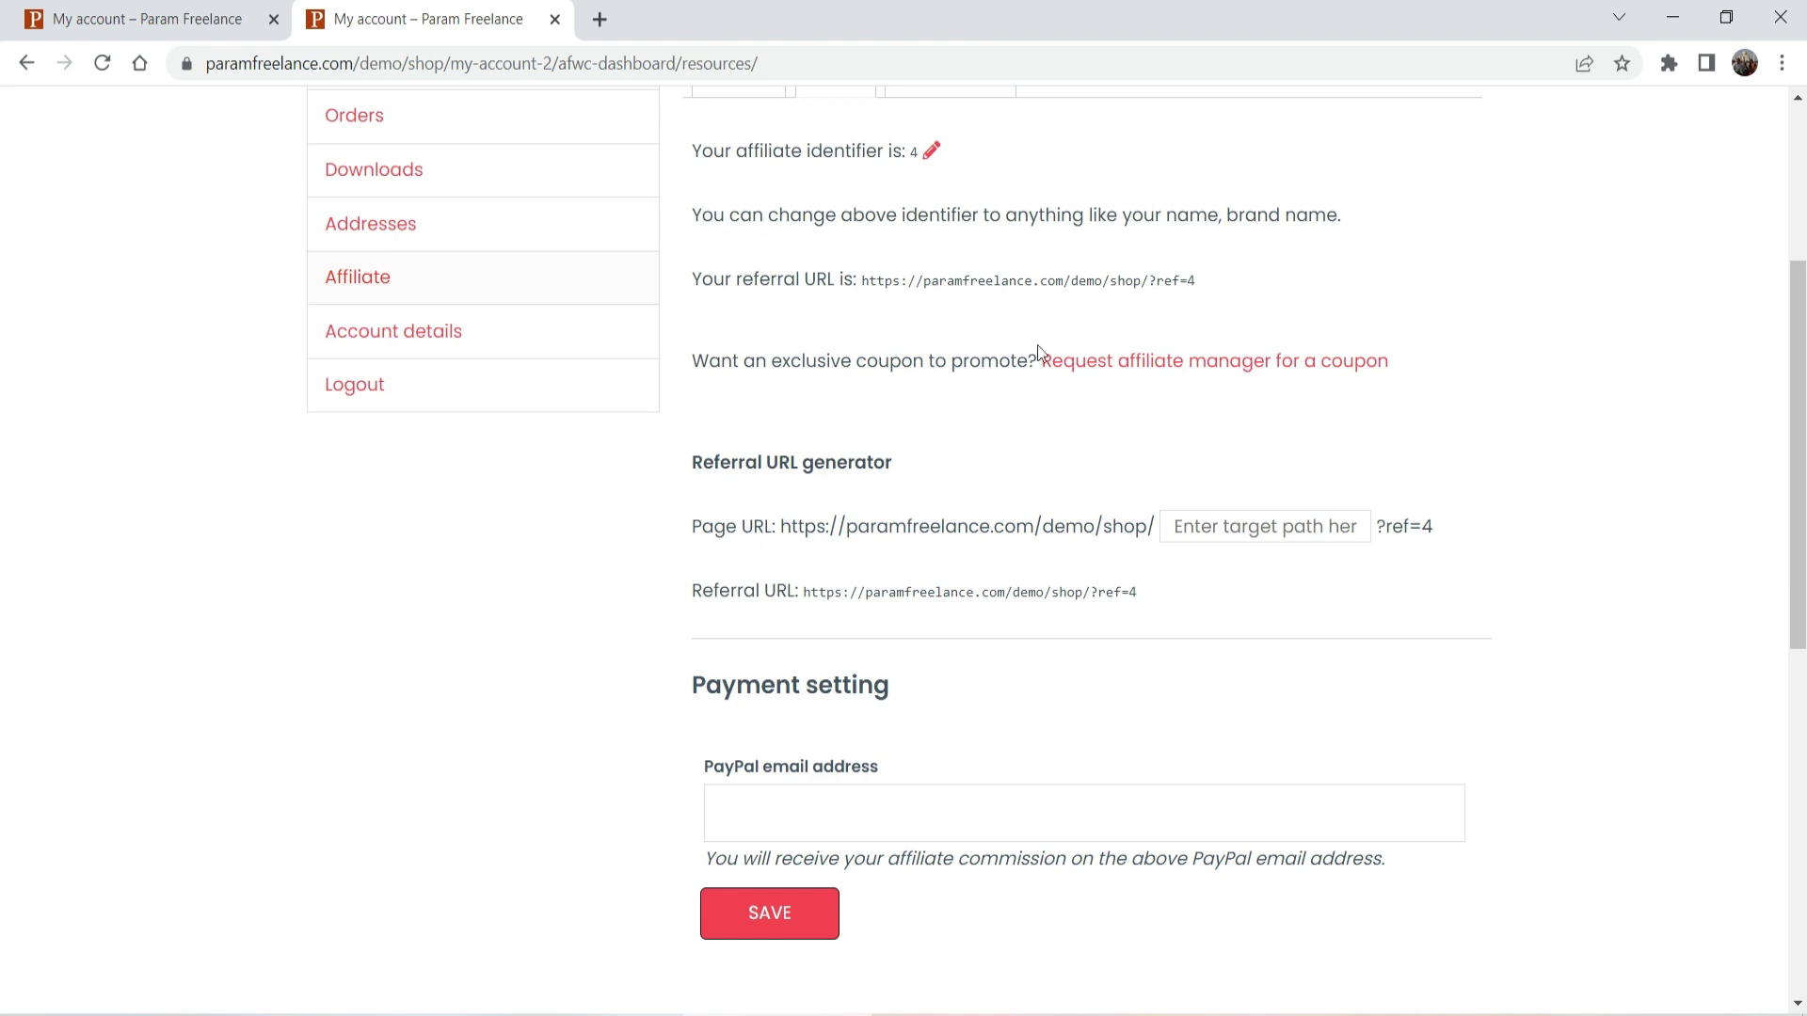
scroll(1018, 553, "down", 3)
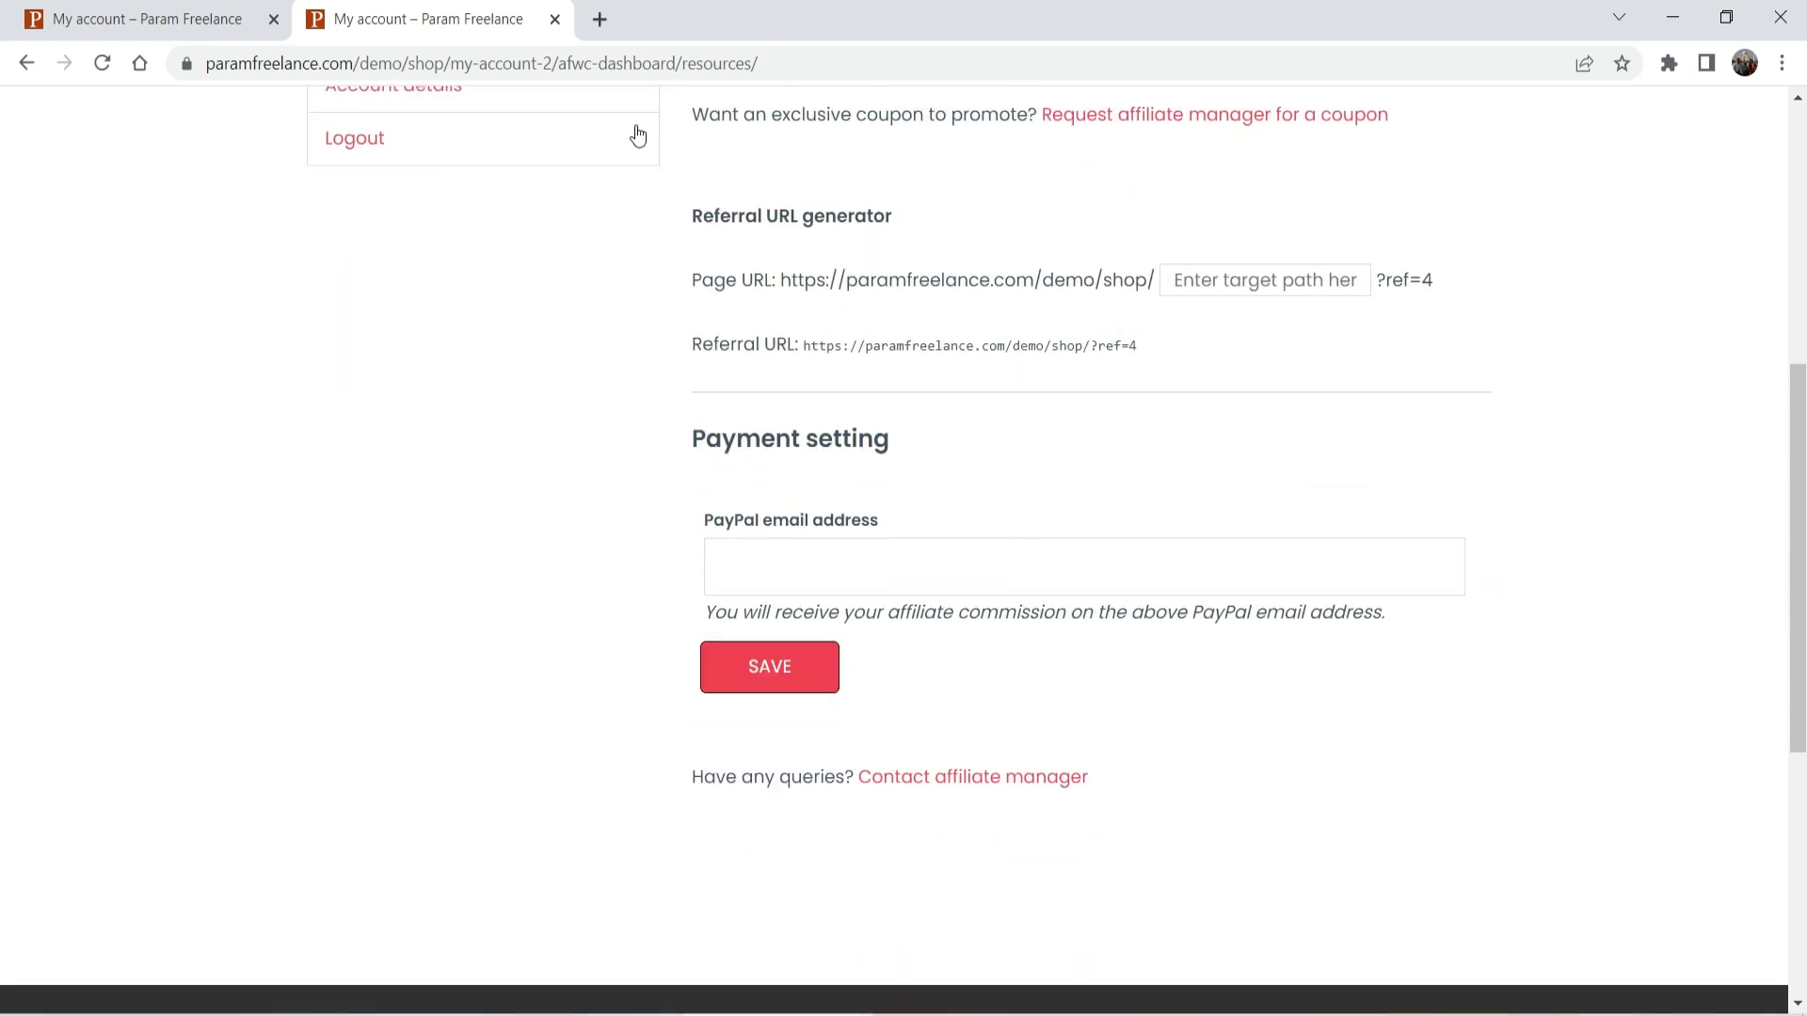
scroll(702, 315, "up", 7)
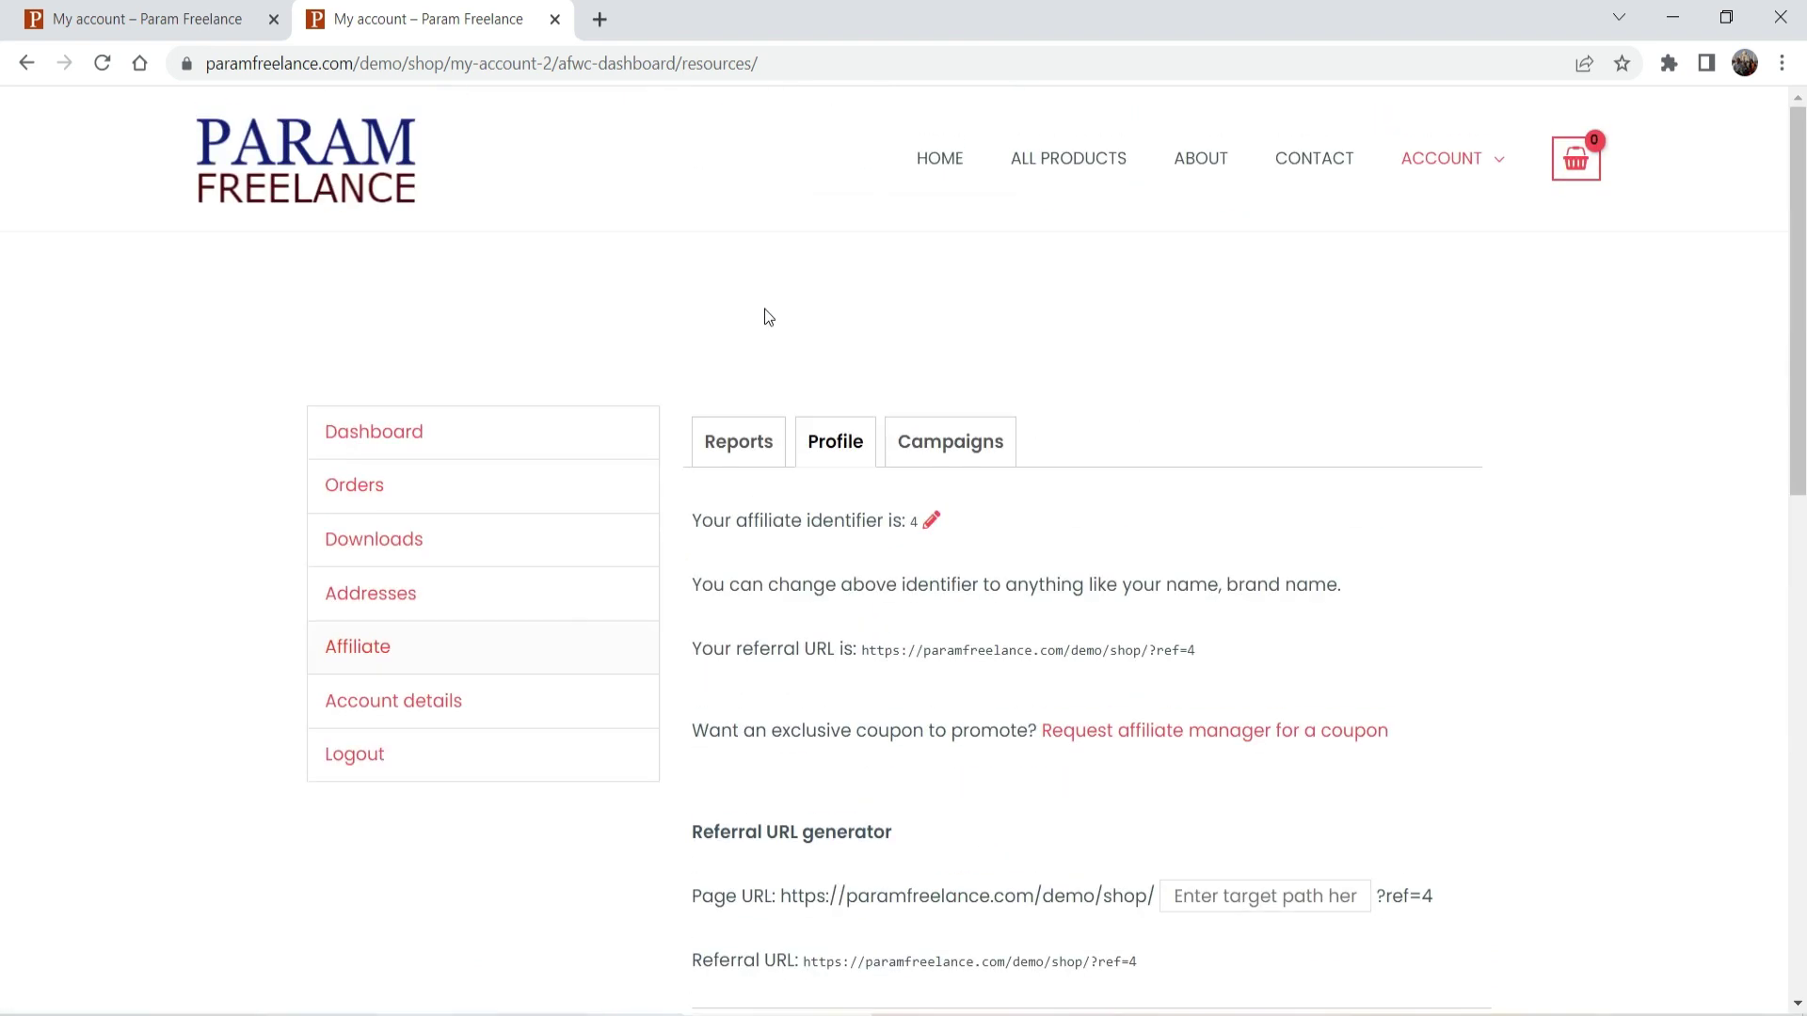
right_click(1108, 168)
left_click(1181, 179)
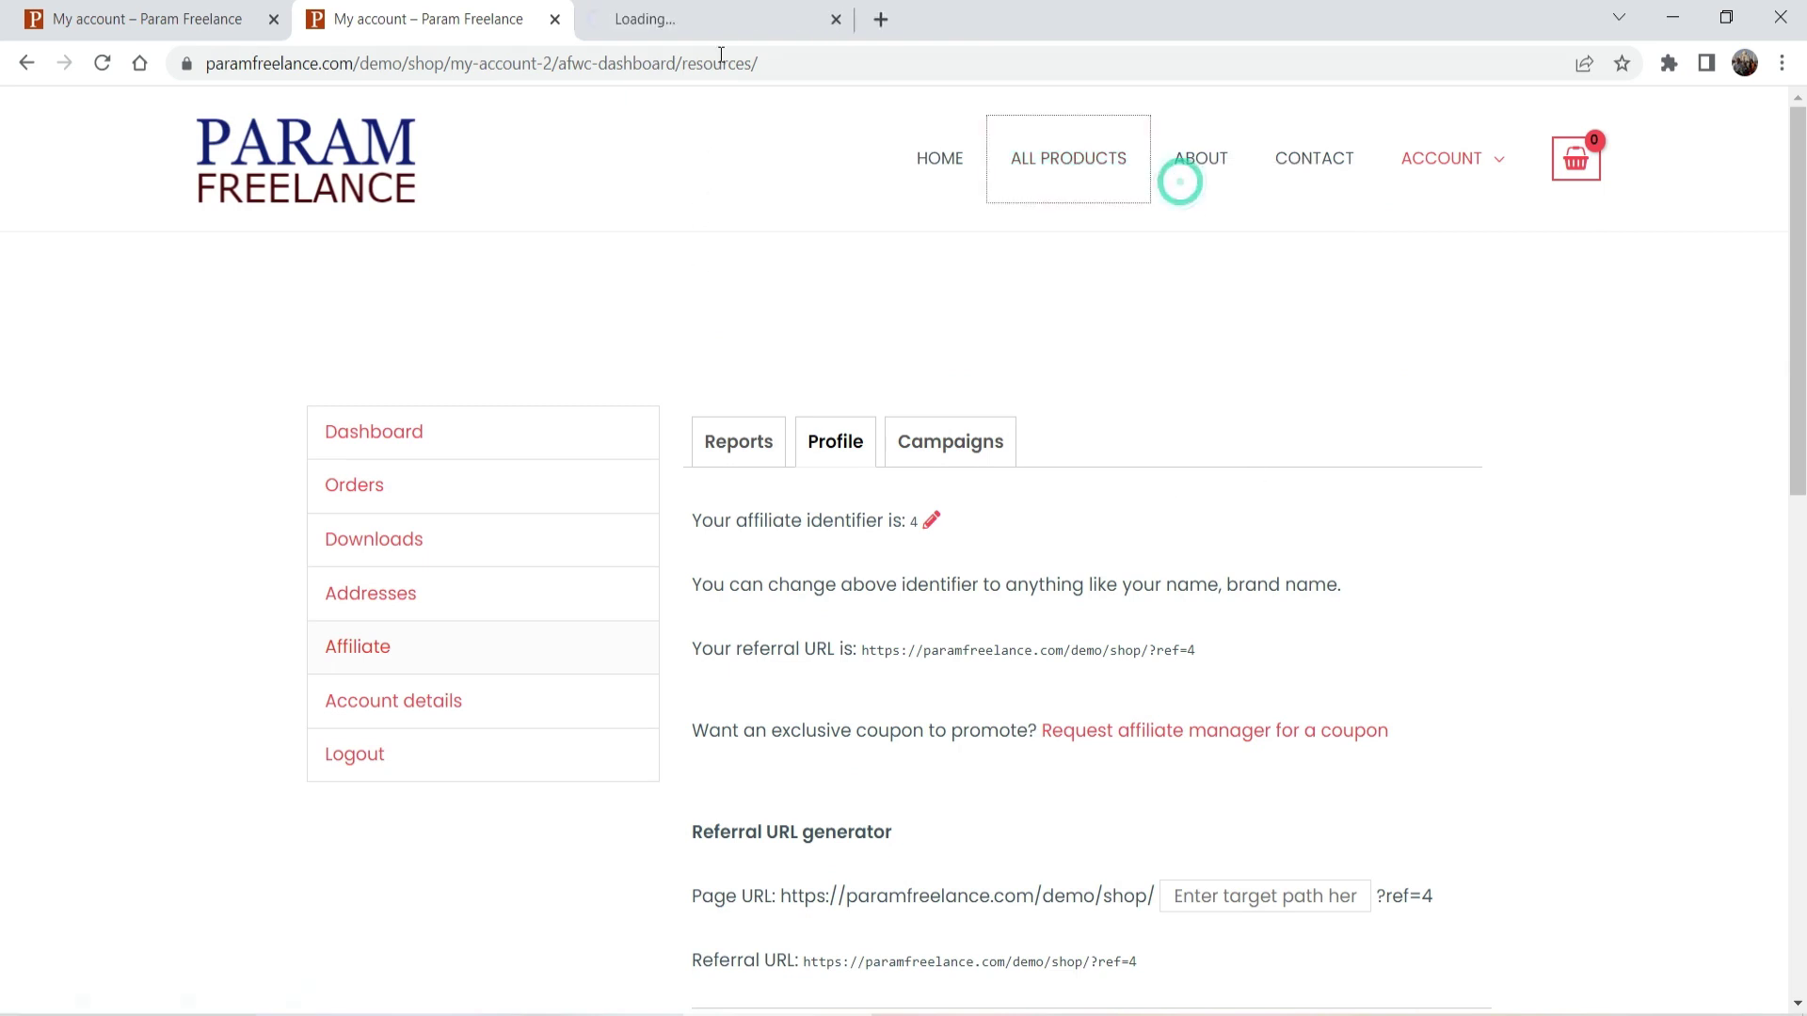
Step: Open the 1 Hour Online Yoga session New product page and select its URL path
left_click(718, 21)
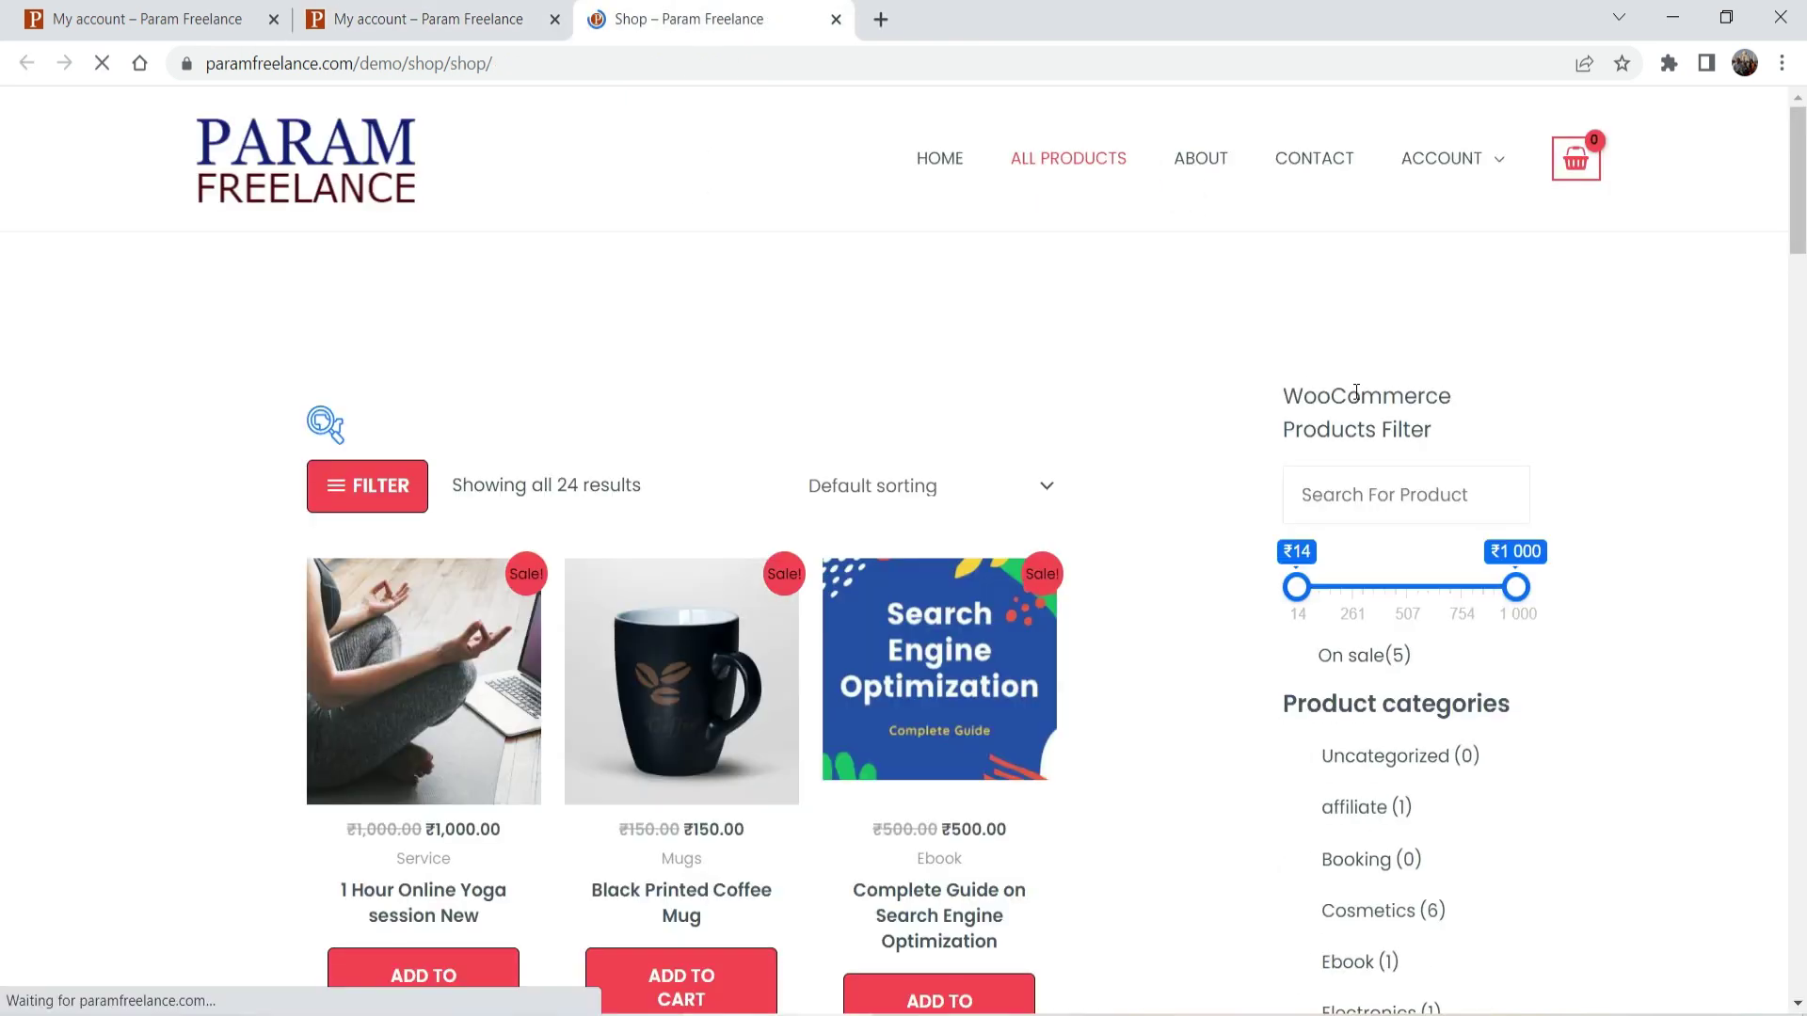
scroll(1080, 436, "down", 4)
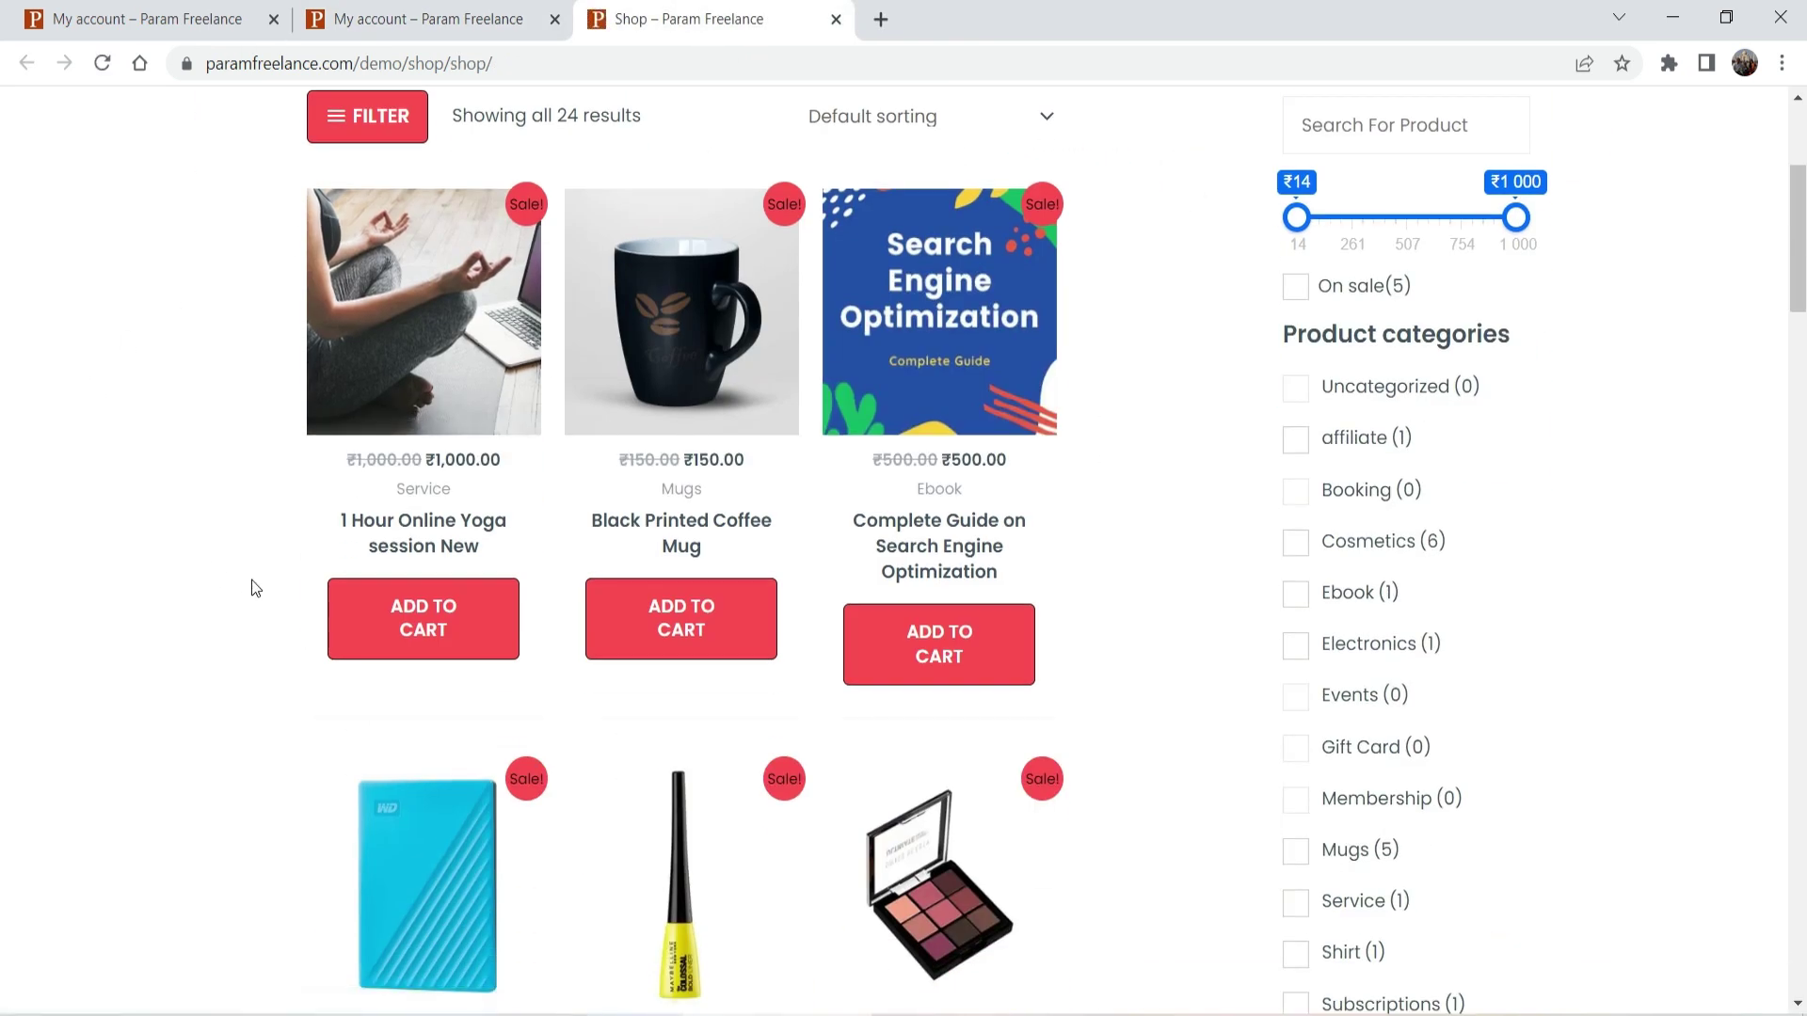
left_click(423, 532)
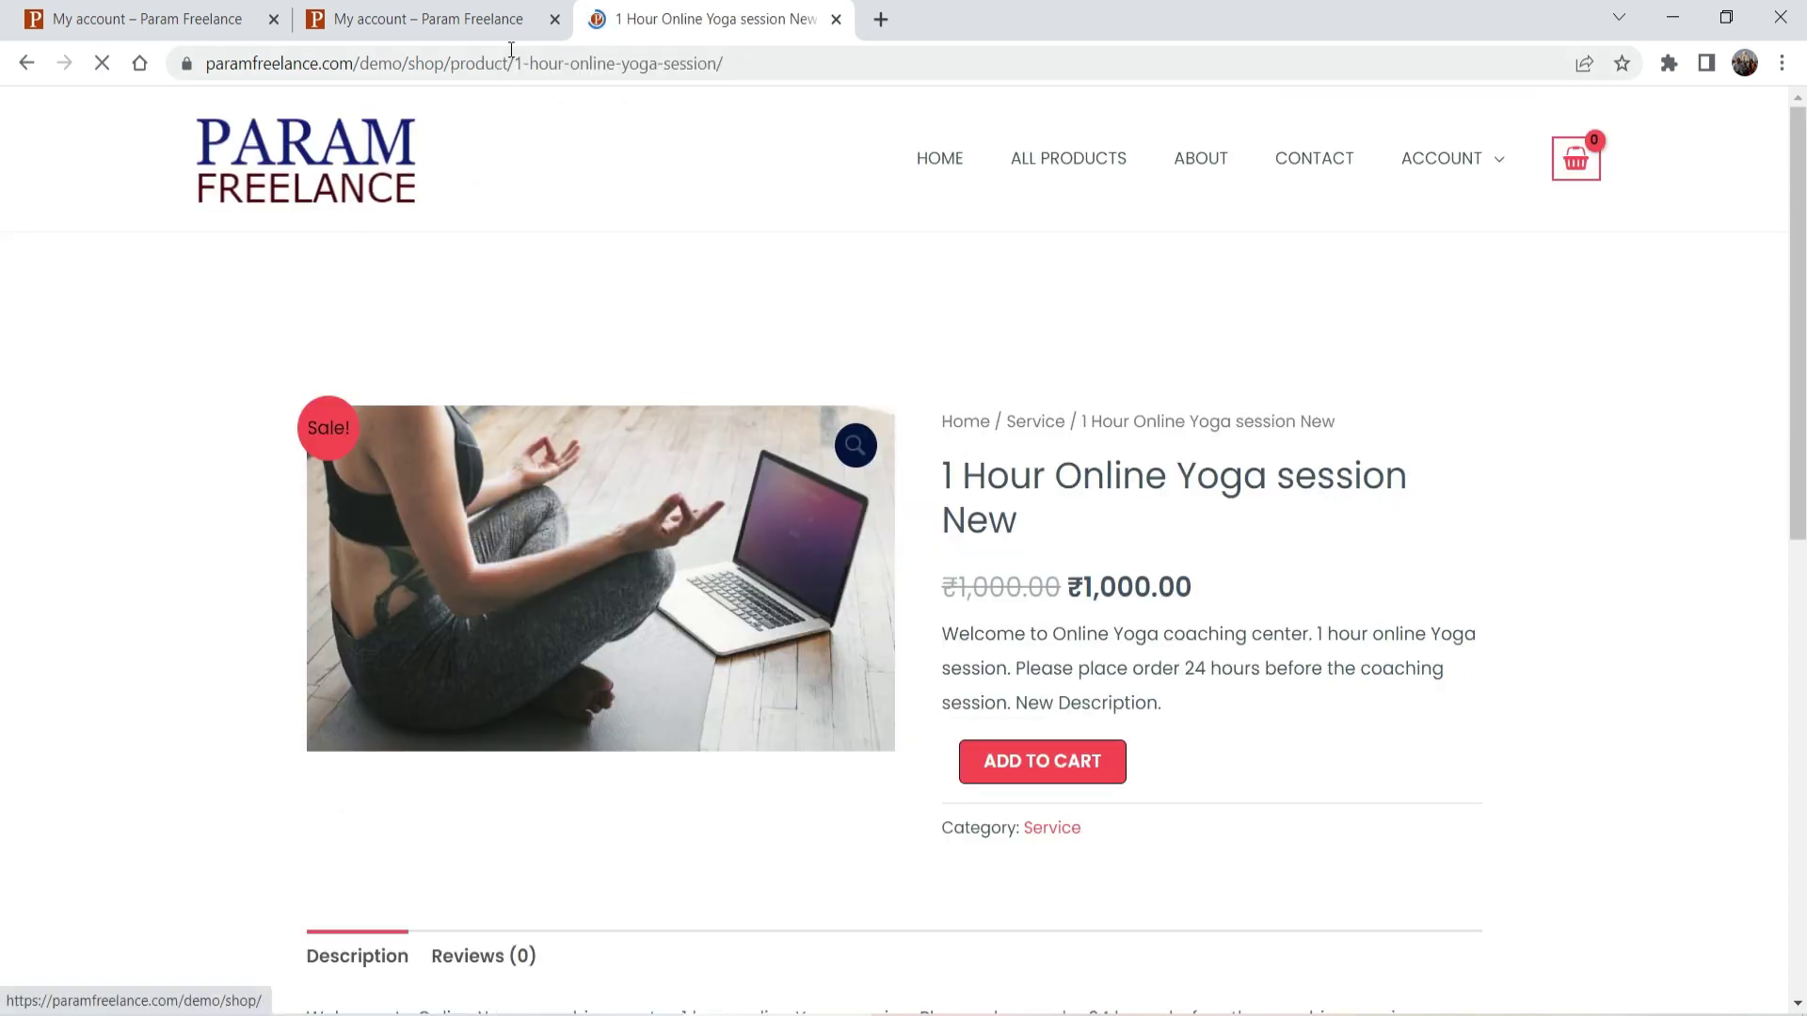
left_click(691, 63)
left_click(507, 63)
left_click_drag(507, 63, 777, 63)
key("ctrl+c")
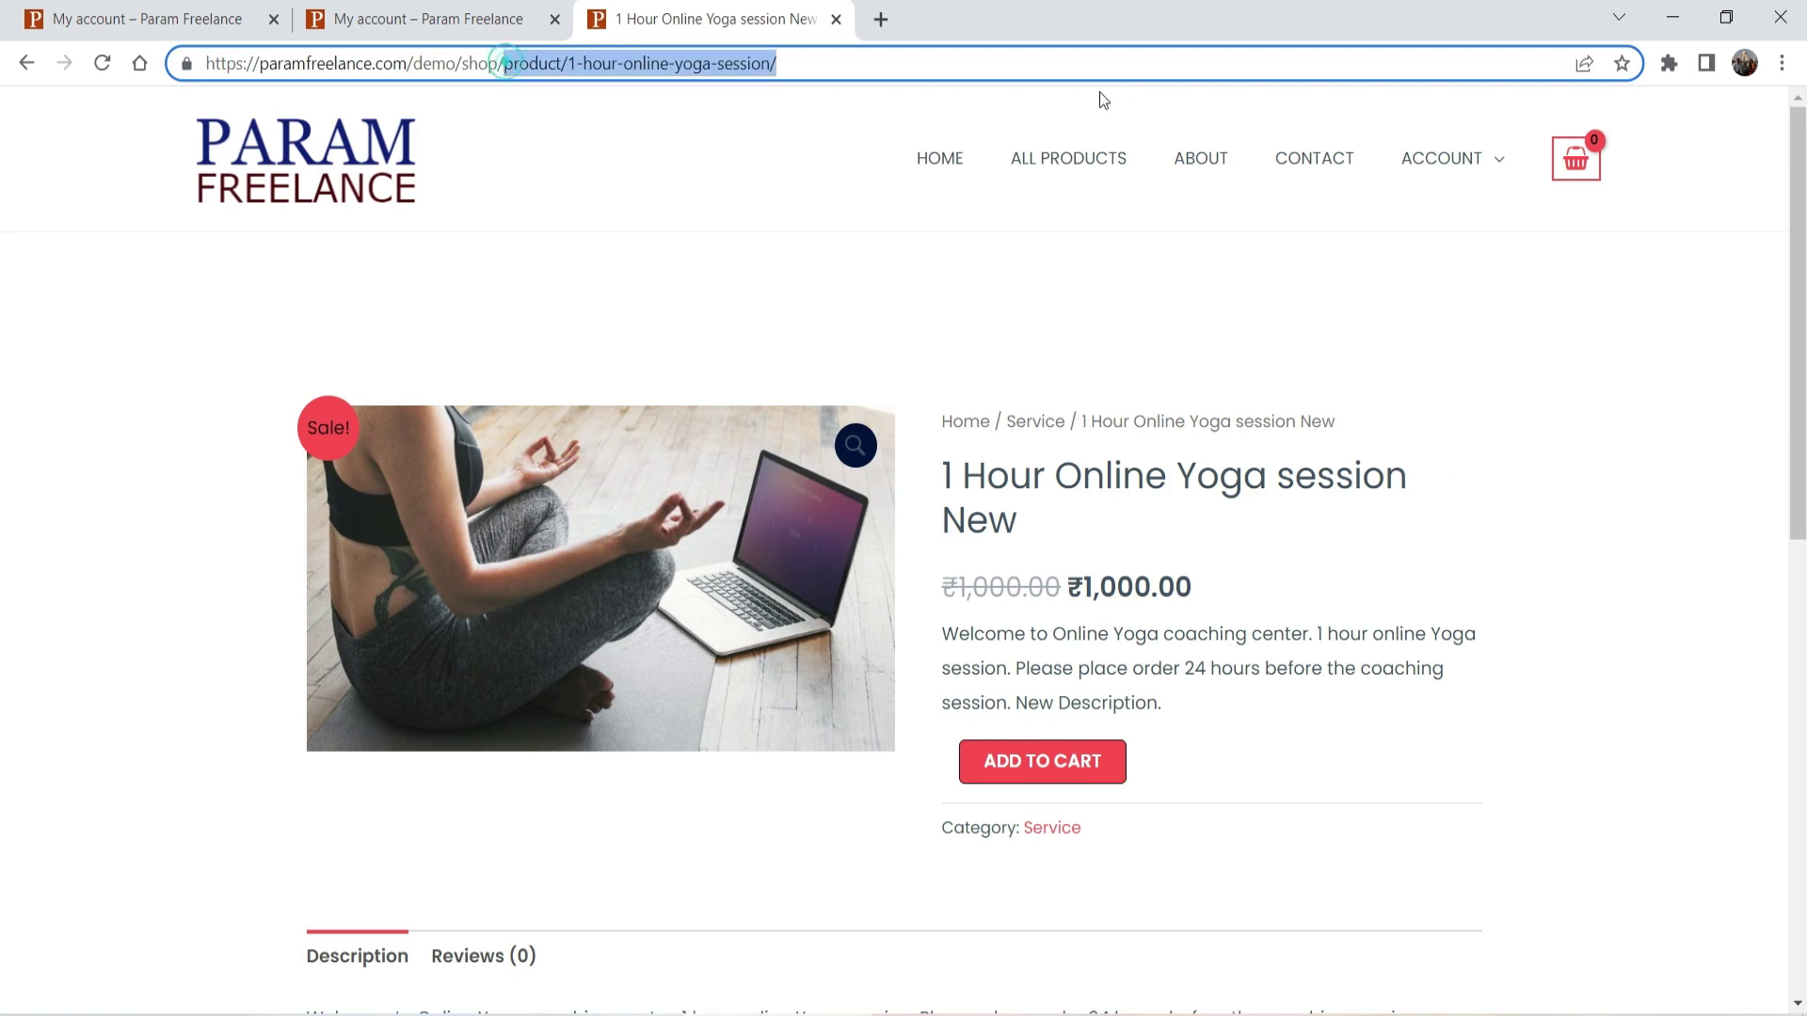
Step: Paste the product path into Page URL to generate the yoga referral link ending ?ref=4
left_click(532, 17)
key("ctrl+a")
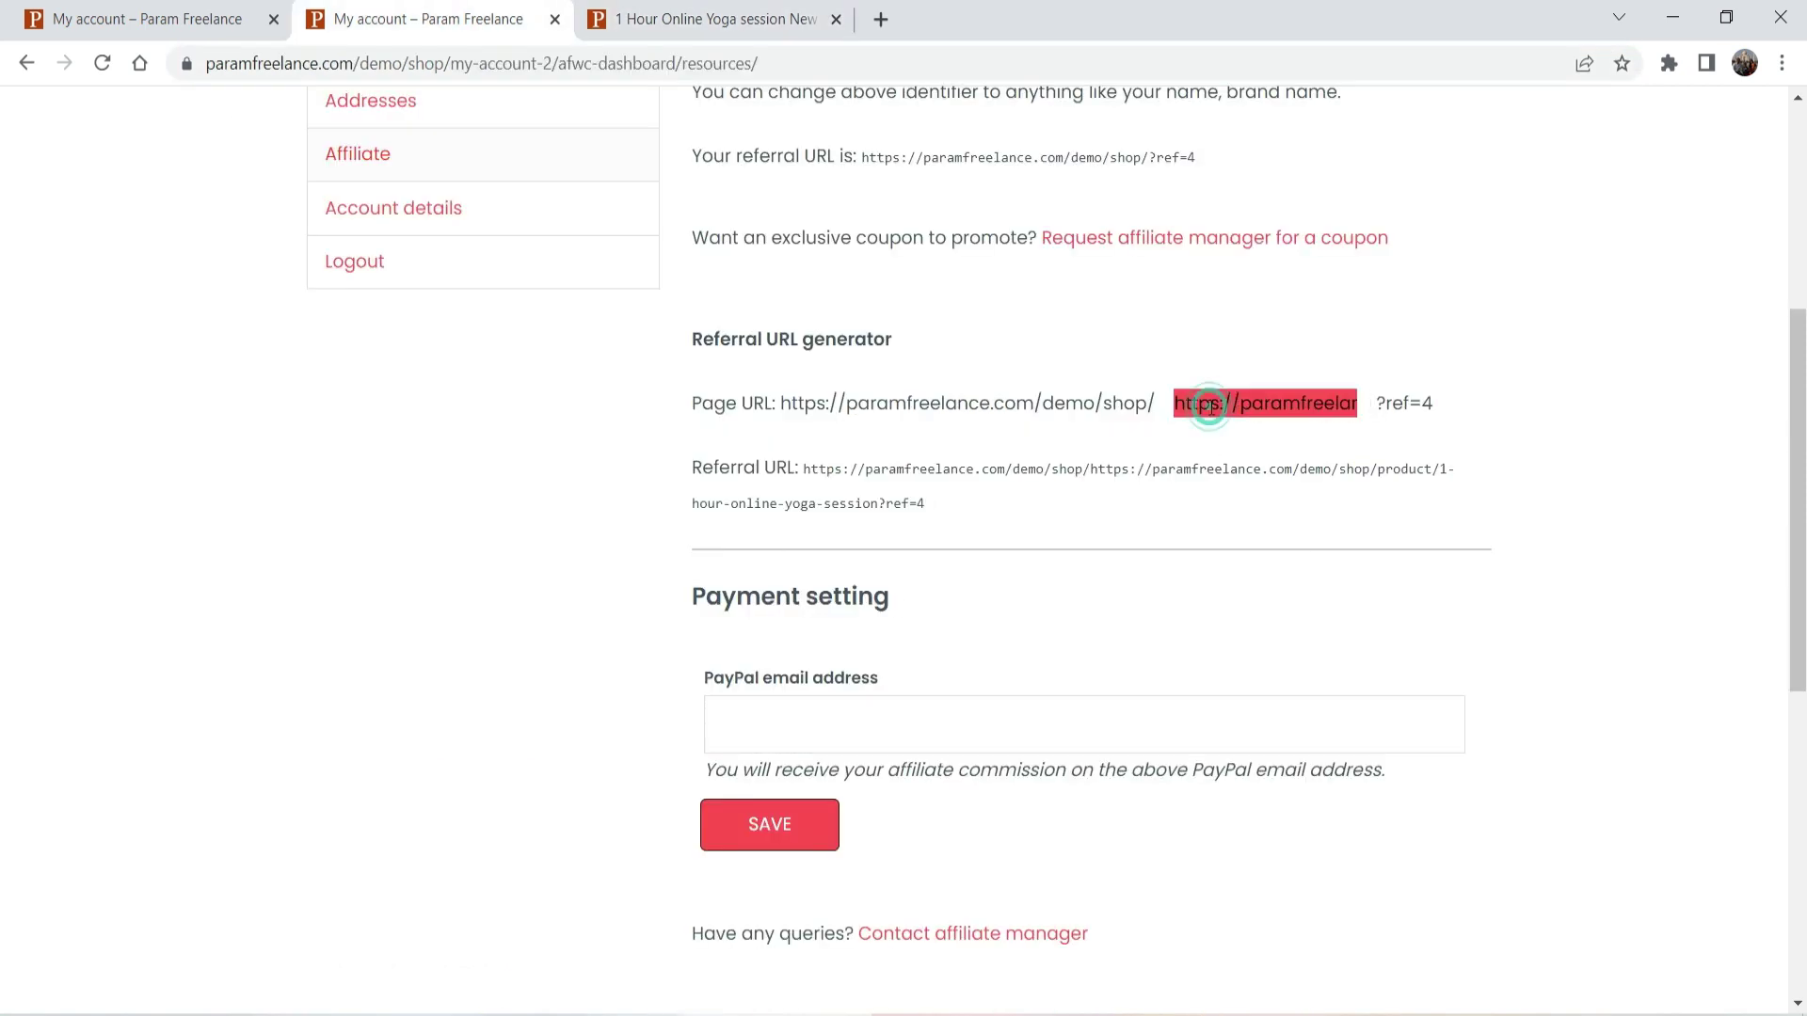
key("BackSpace")
key("ctrl+v")
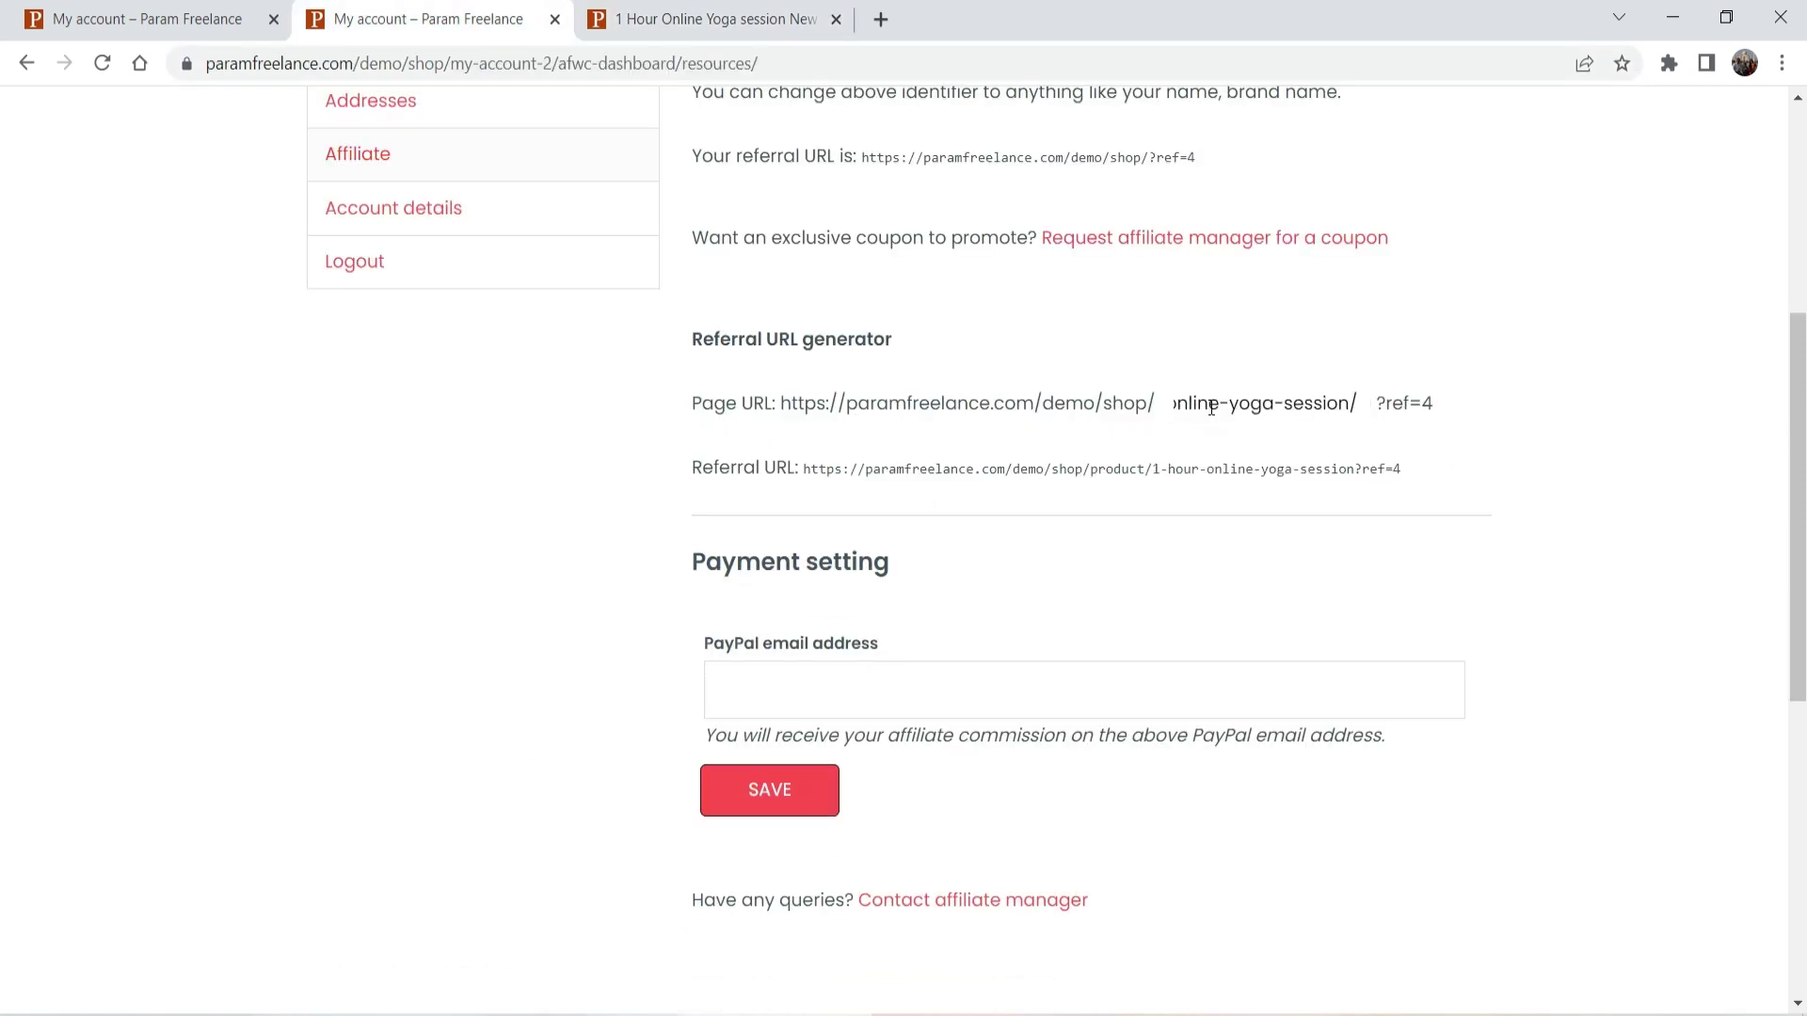
left_click_drag(1415, 478, 805, 478)
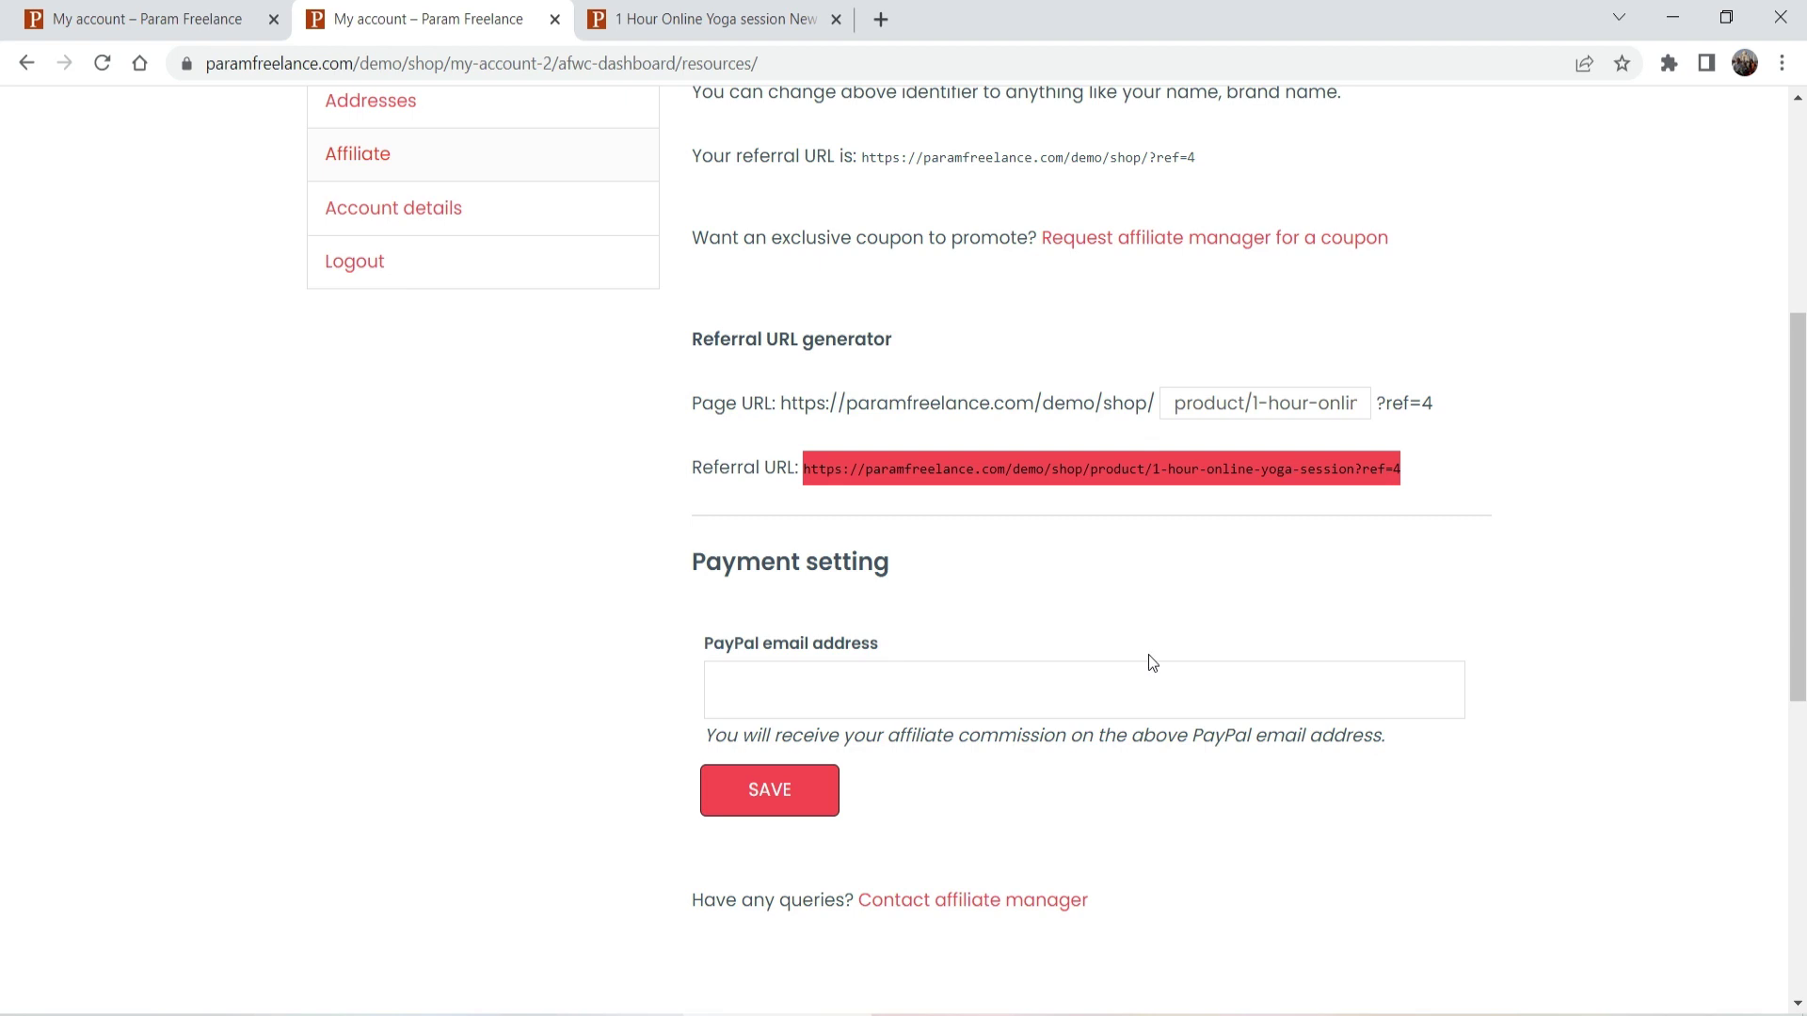
scroll(877, 513, "down", 4)
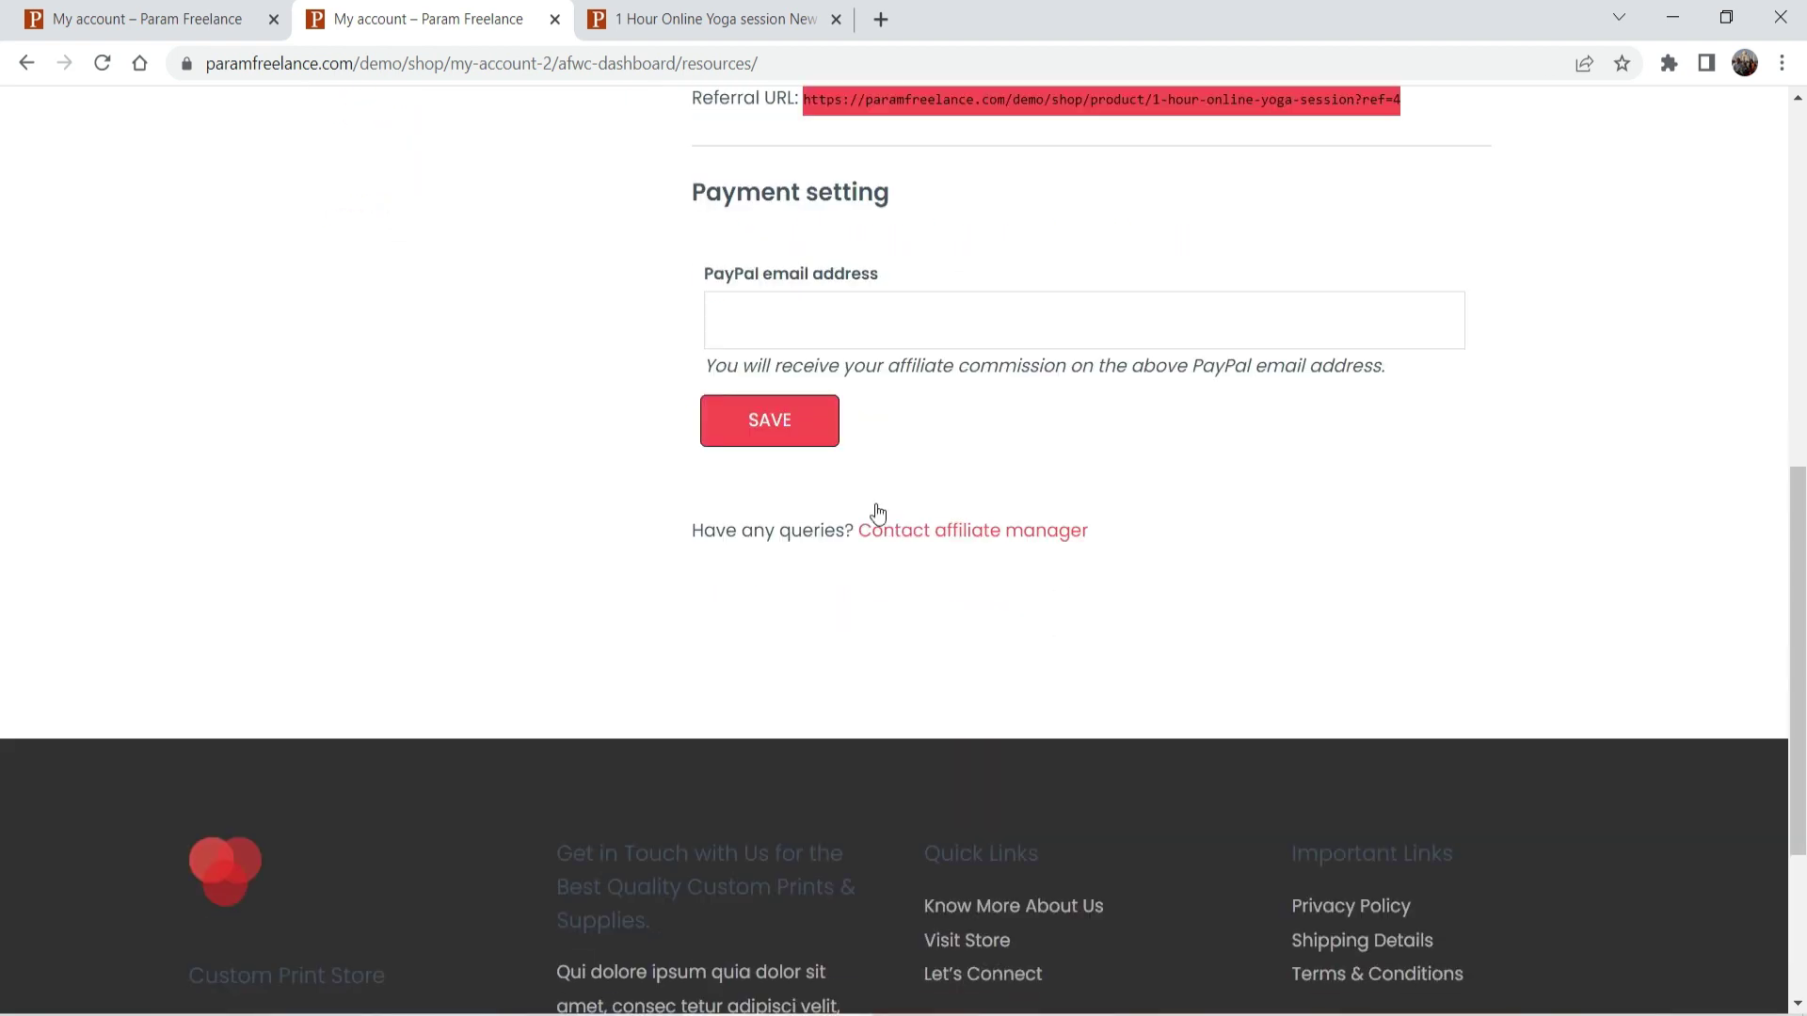
left_click(807, 308)
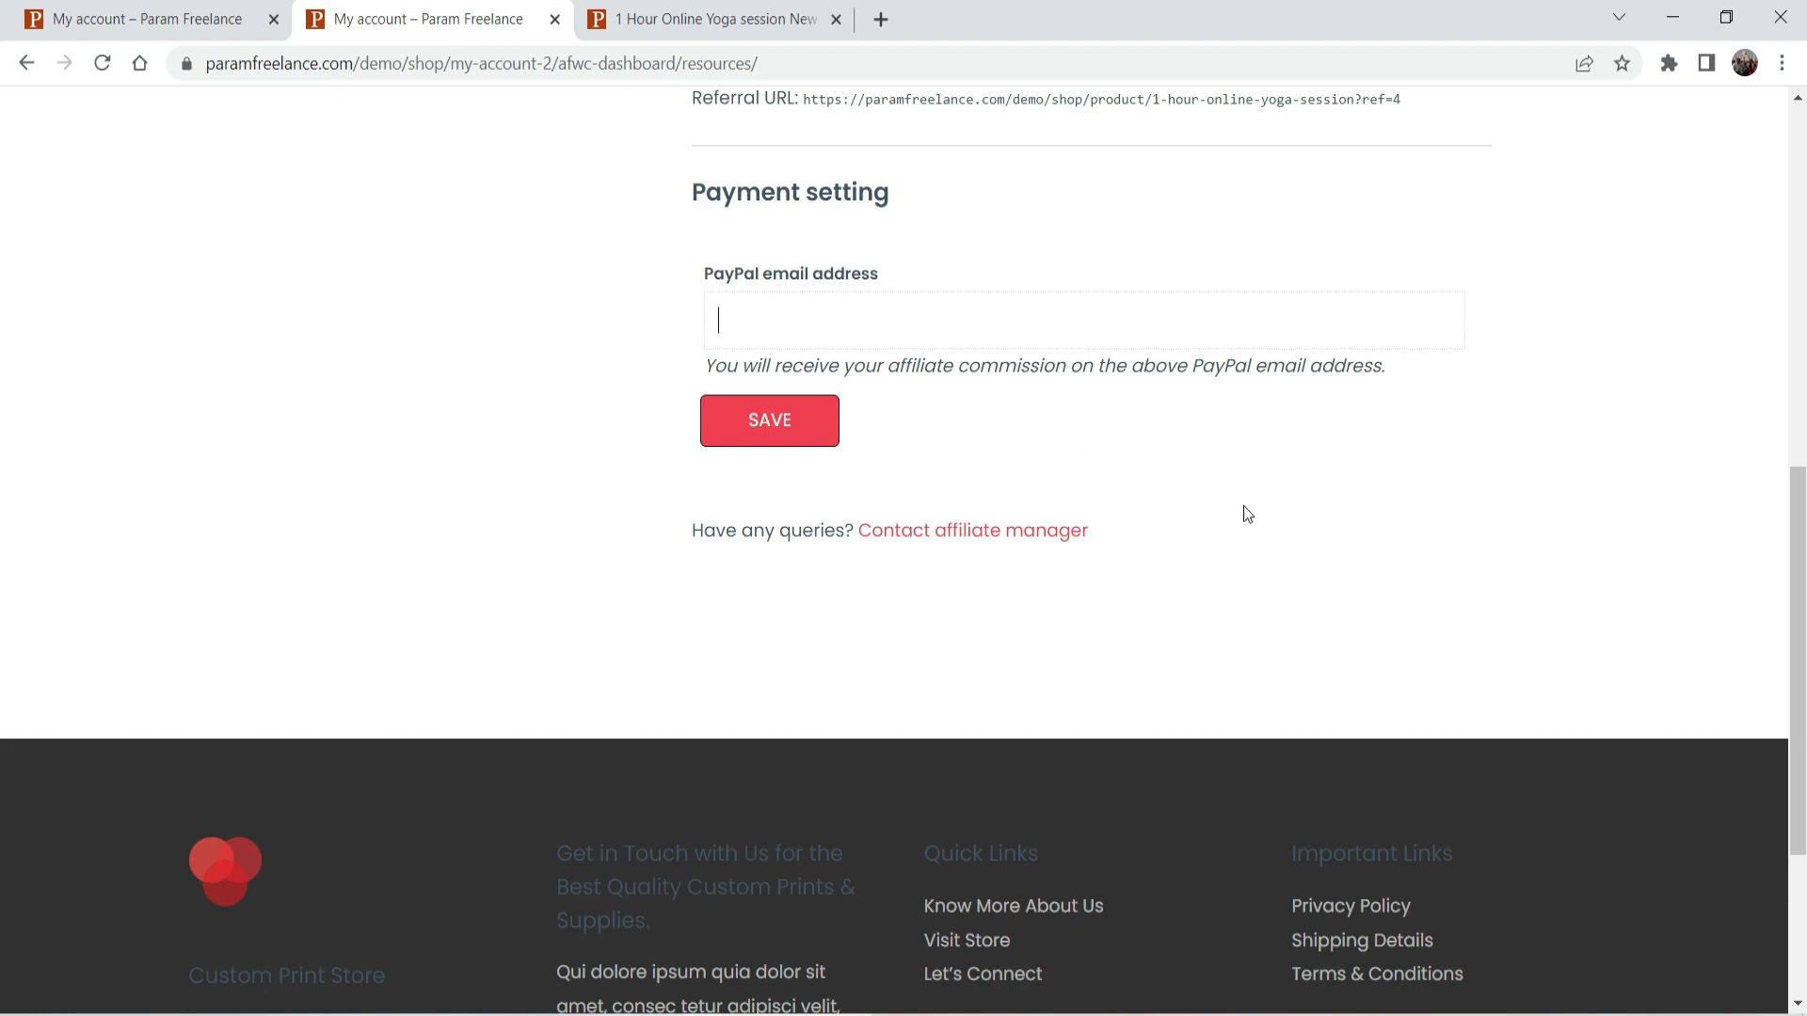
scroll(1244, 513, "up", 8)
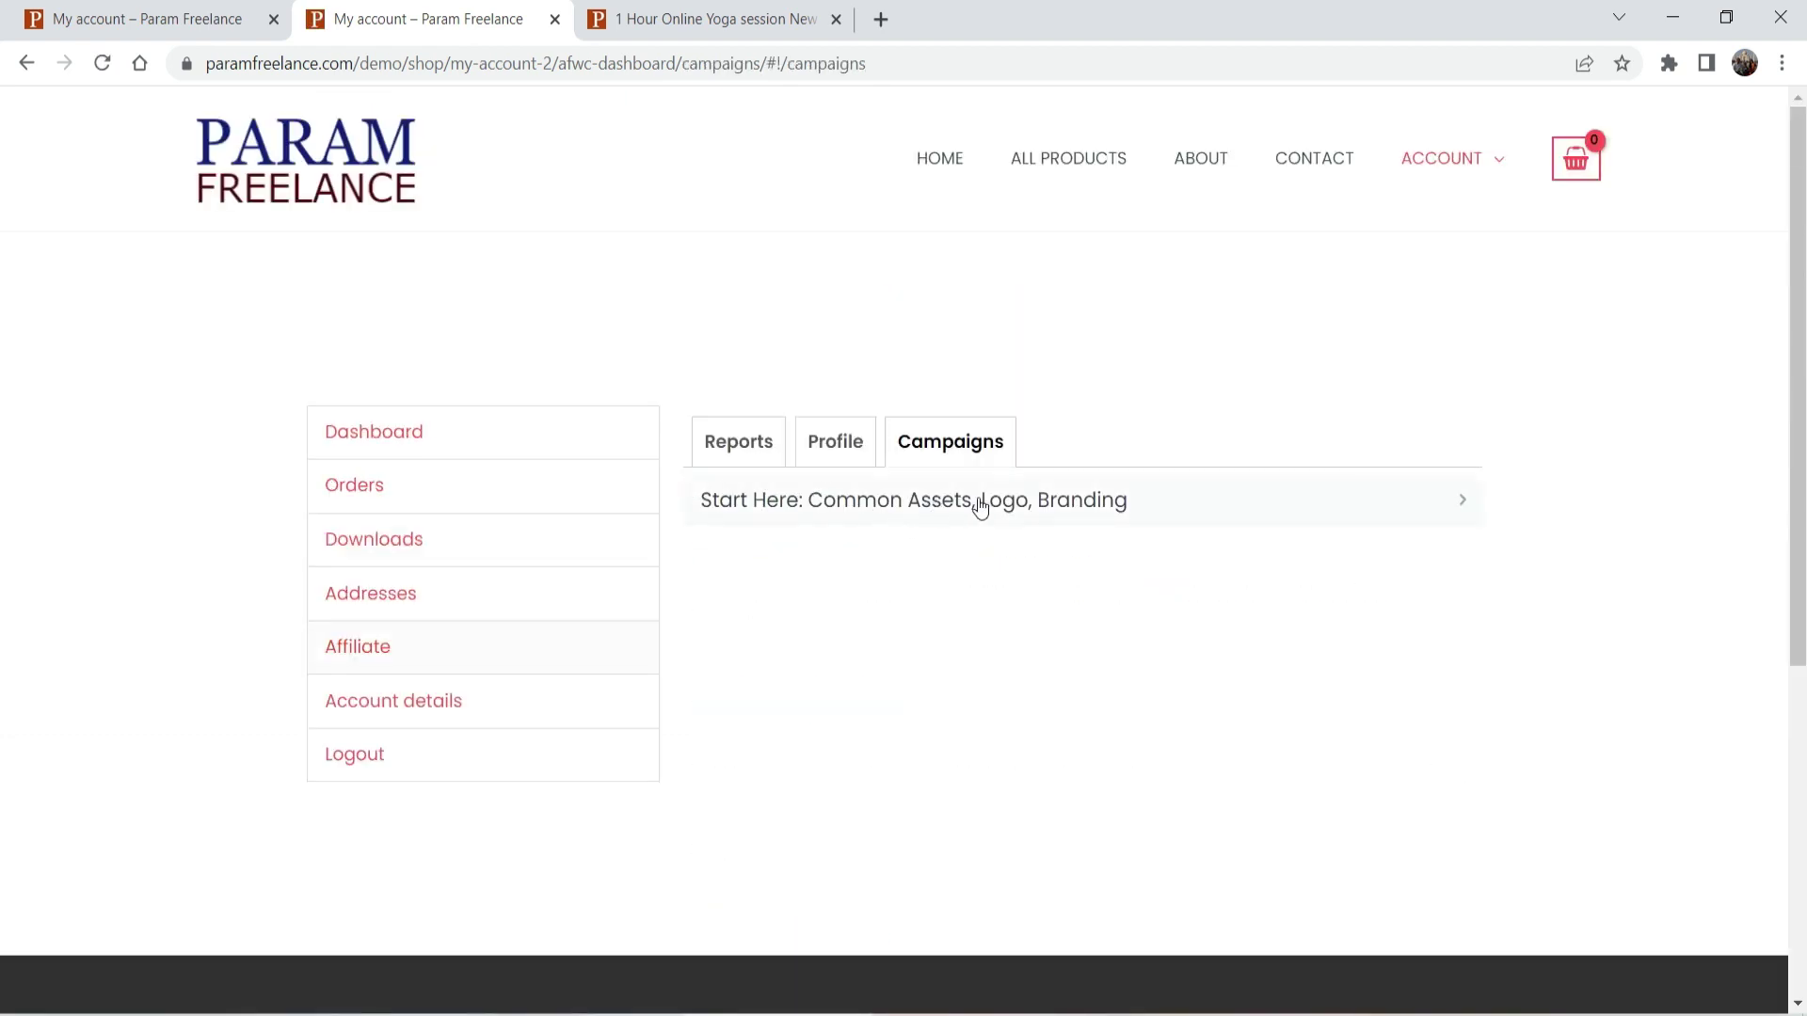
Step: Browse the Start Here campaign's brand assets, close the panel, and select the plain ?ref=4 referral URL
left_click(973, 514)
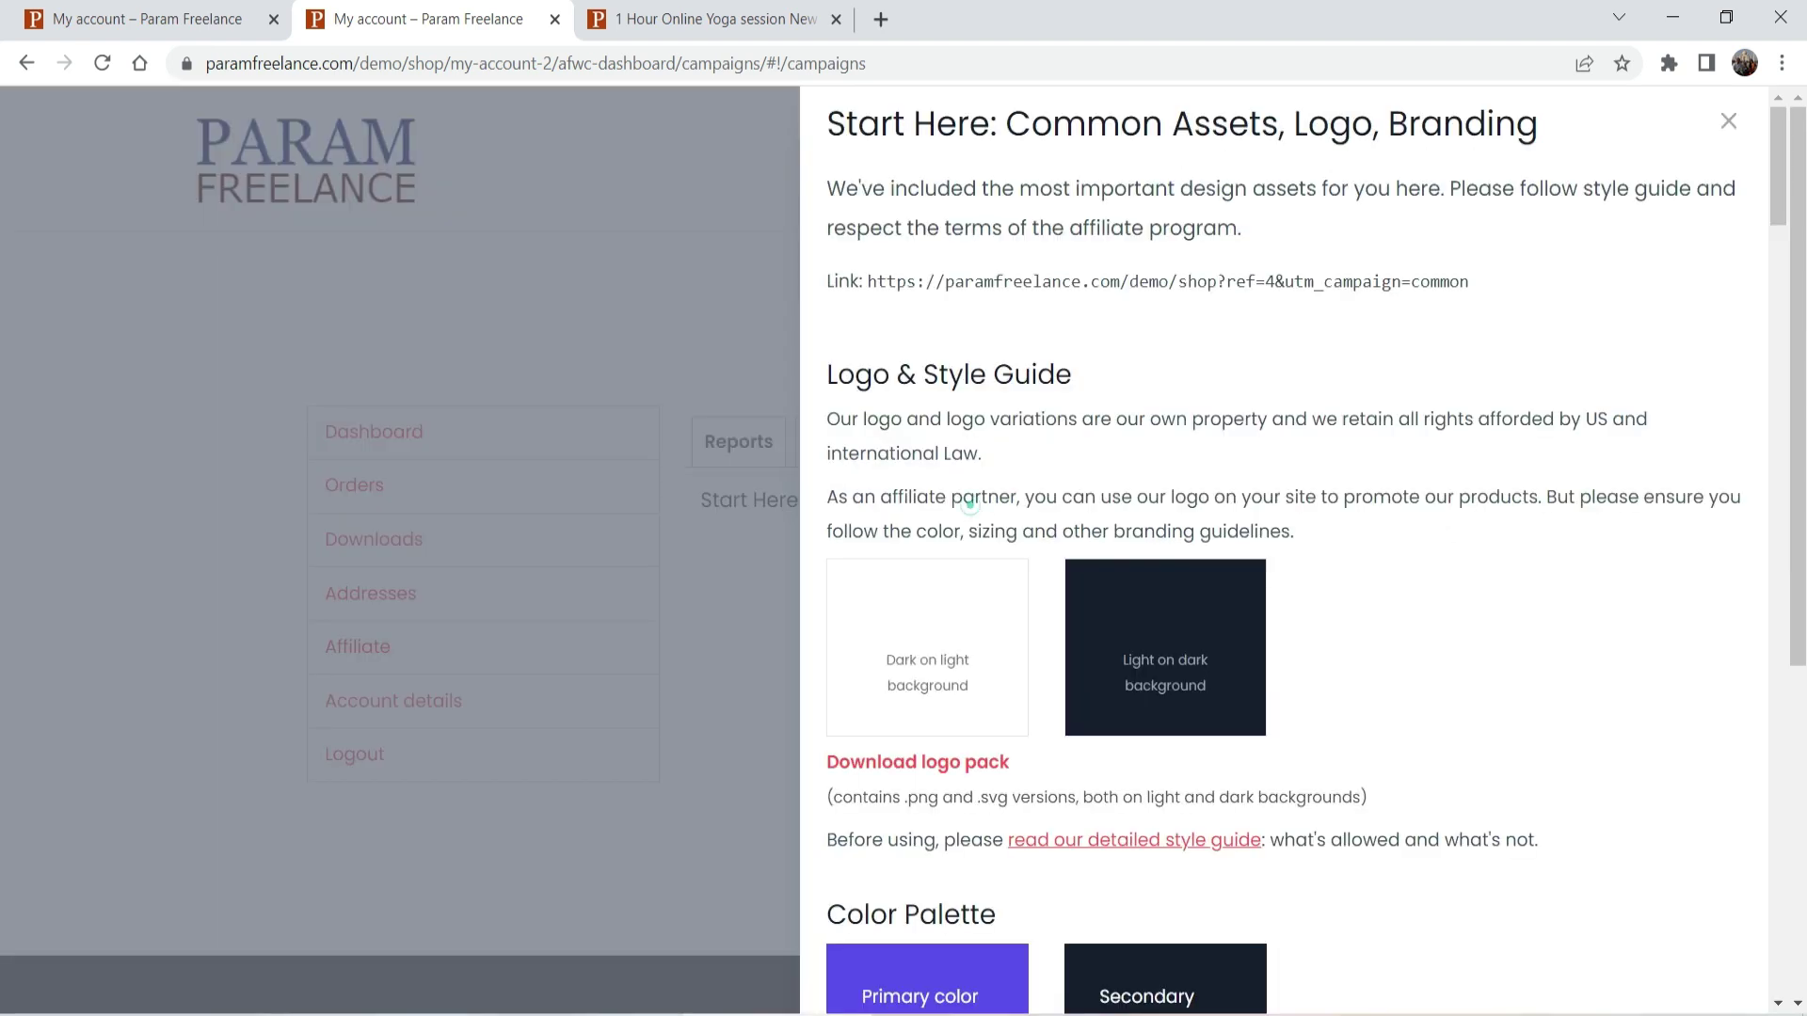
scroll(1390, 448, "down", 6)
scroll(1478, 414, "down", 8)
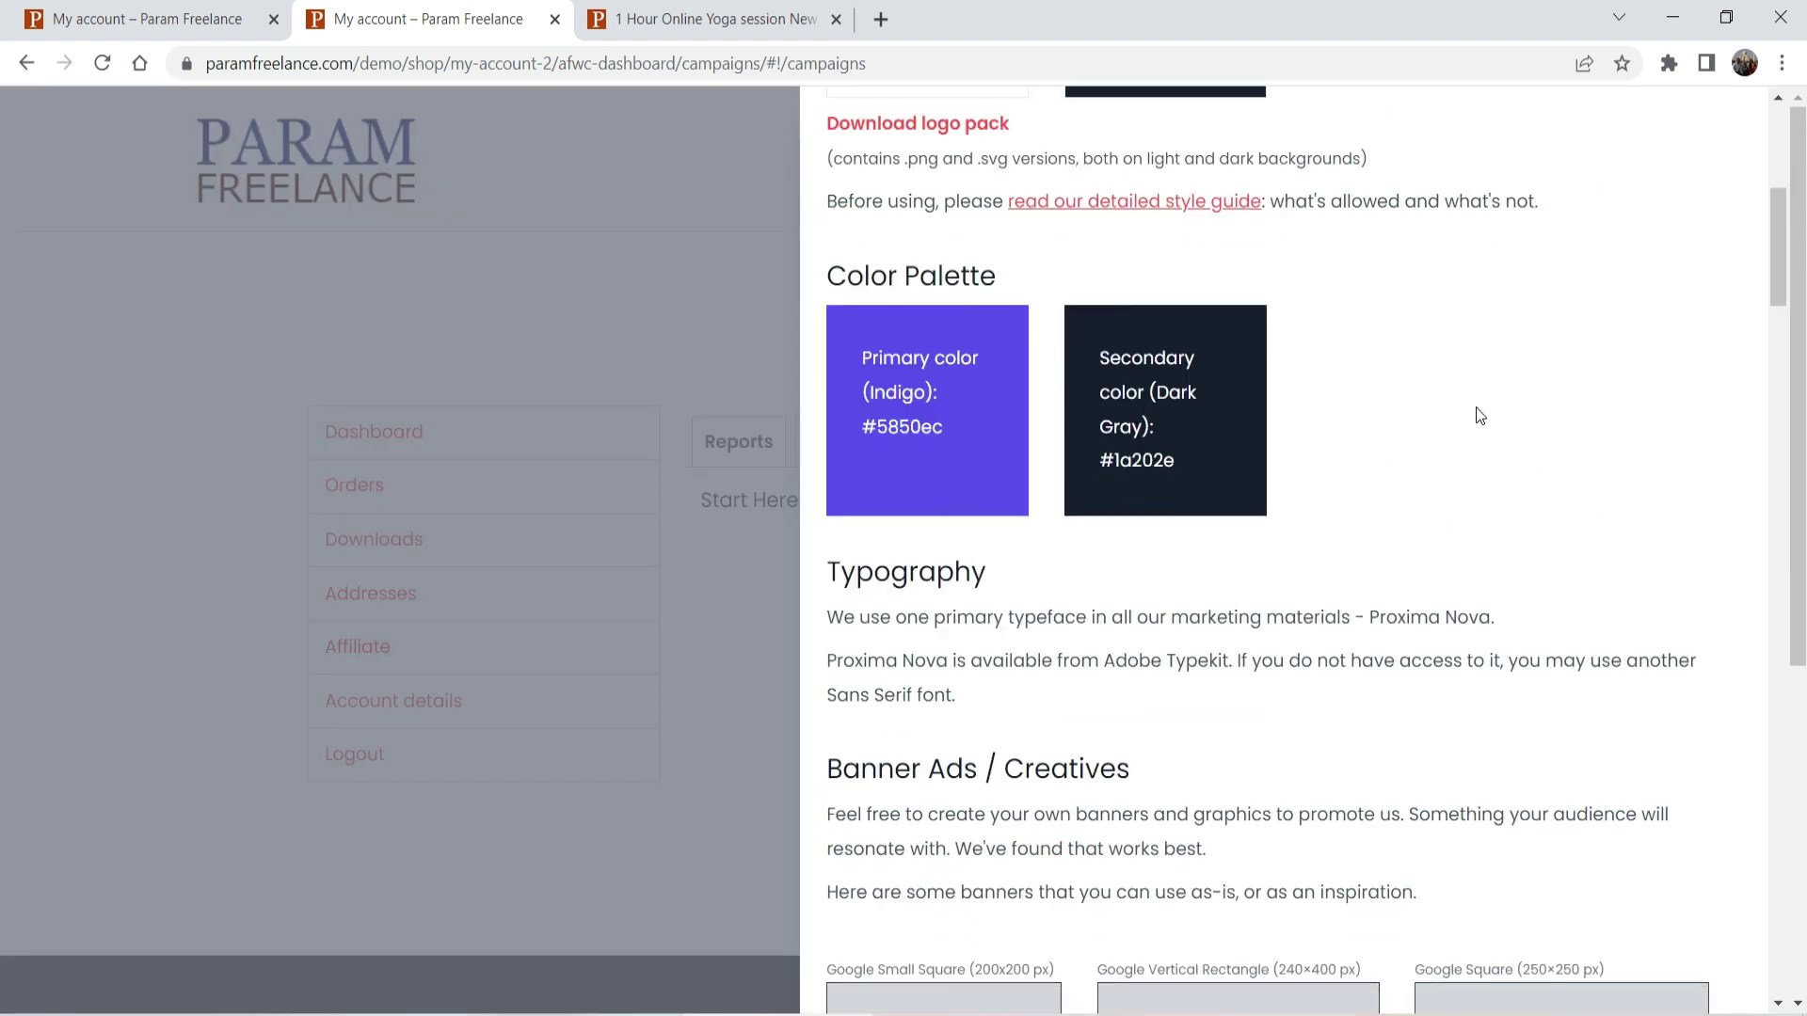
scroll(1482, 417, "down", 20)
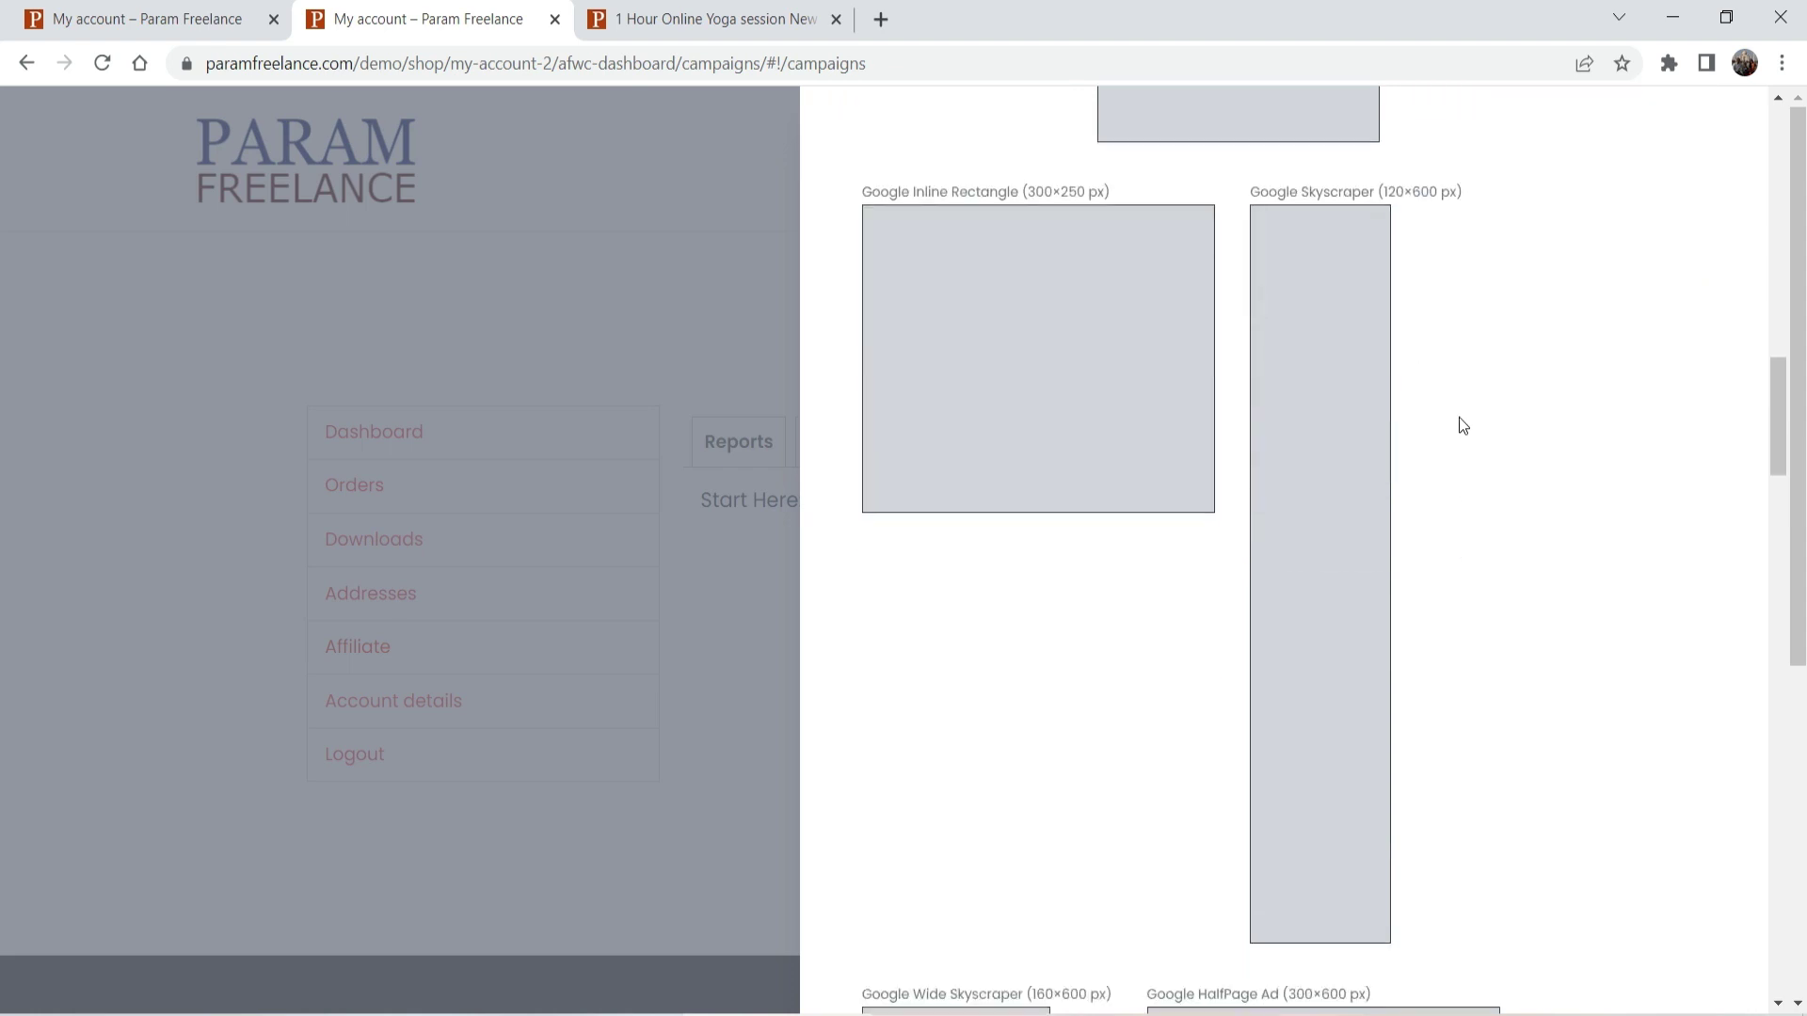
scroll(1463, 417, "down", 12)
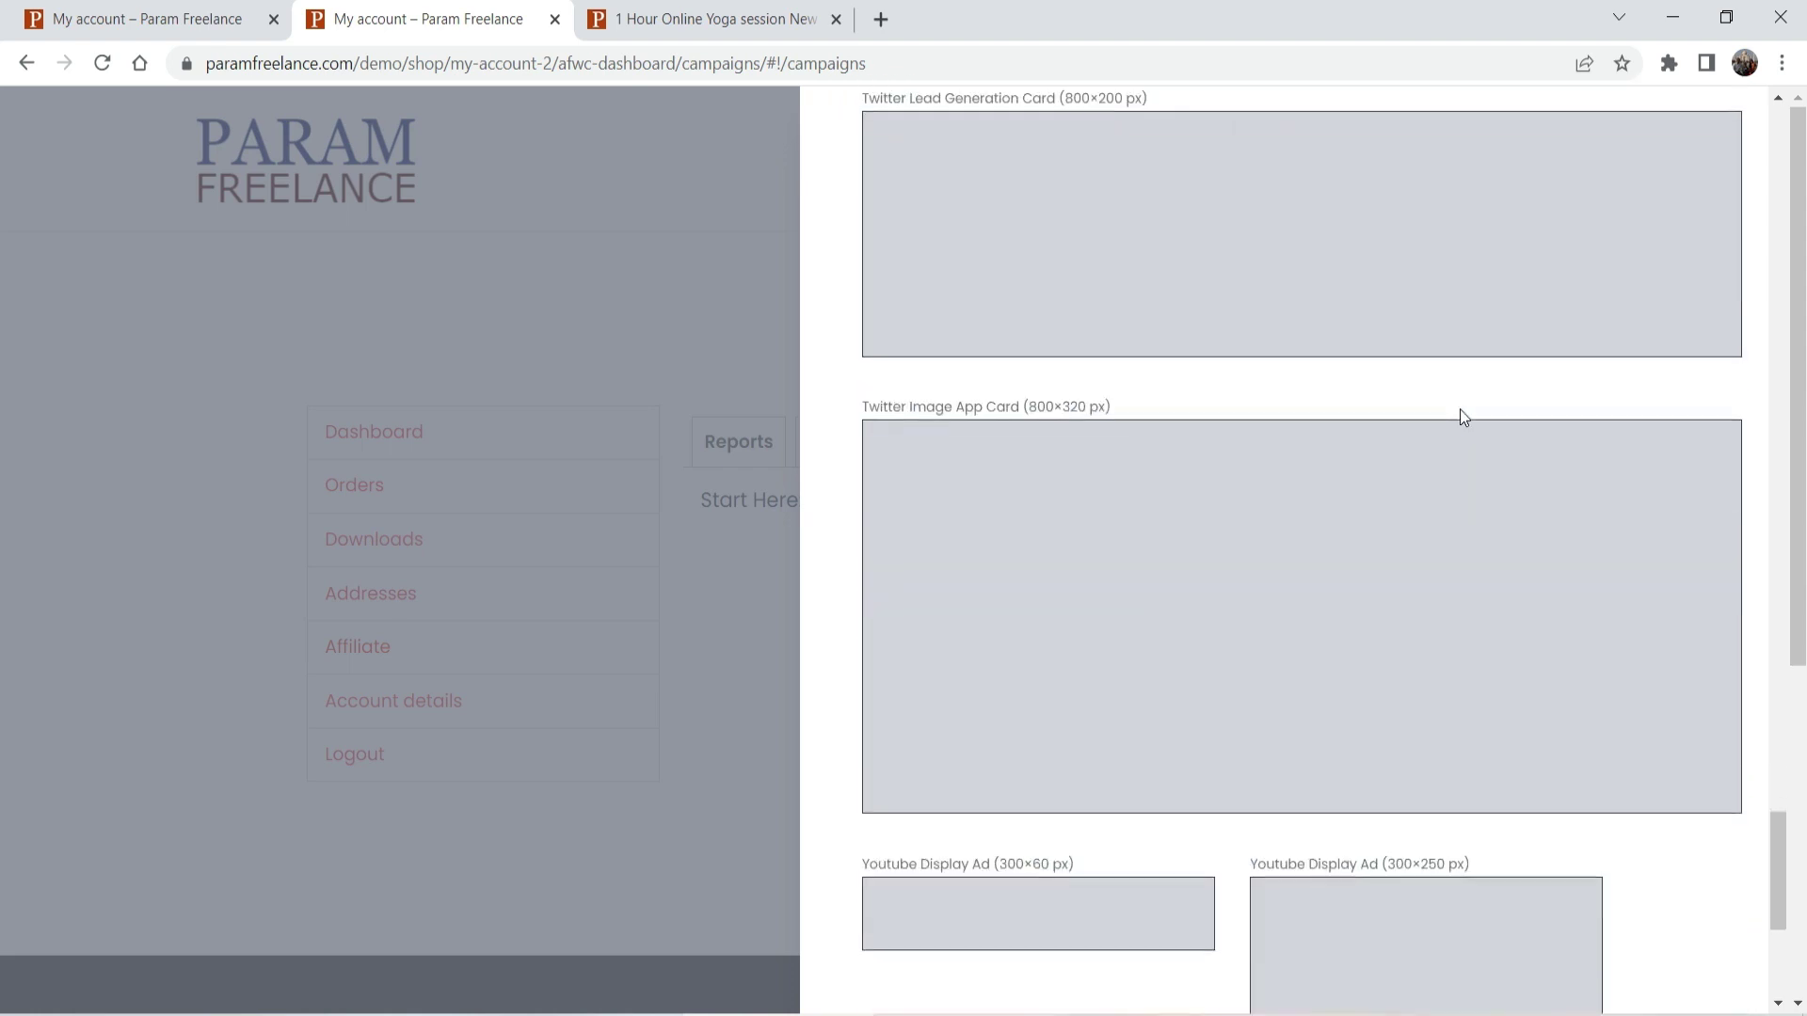
scroll(1485, 410, "up", 20)
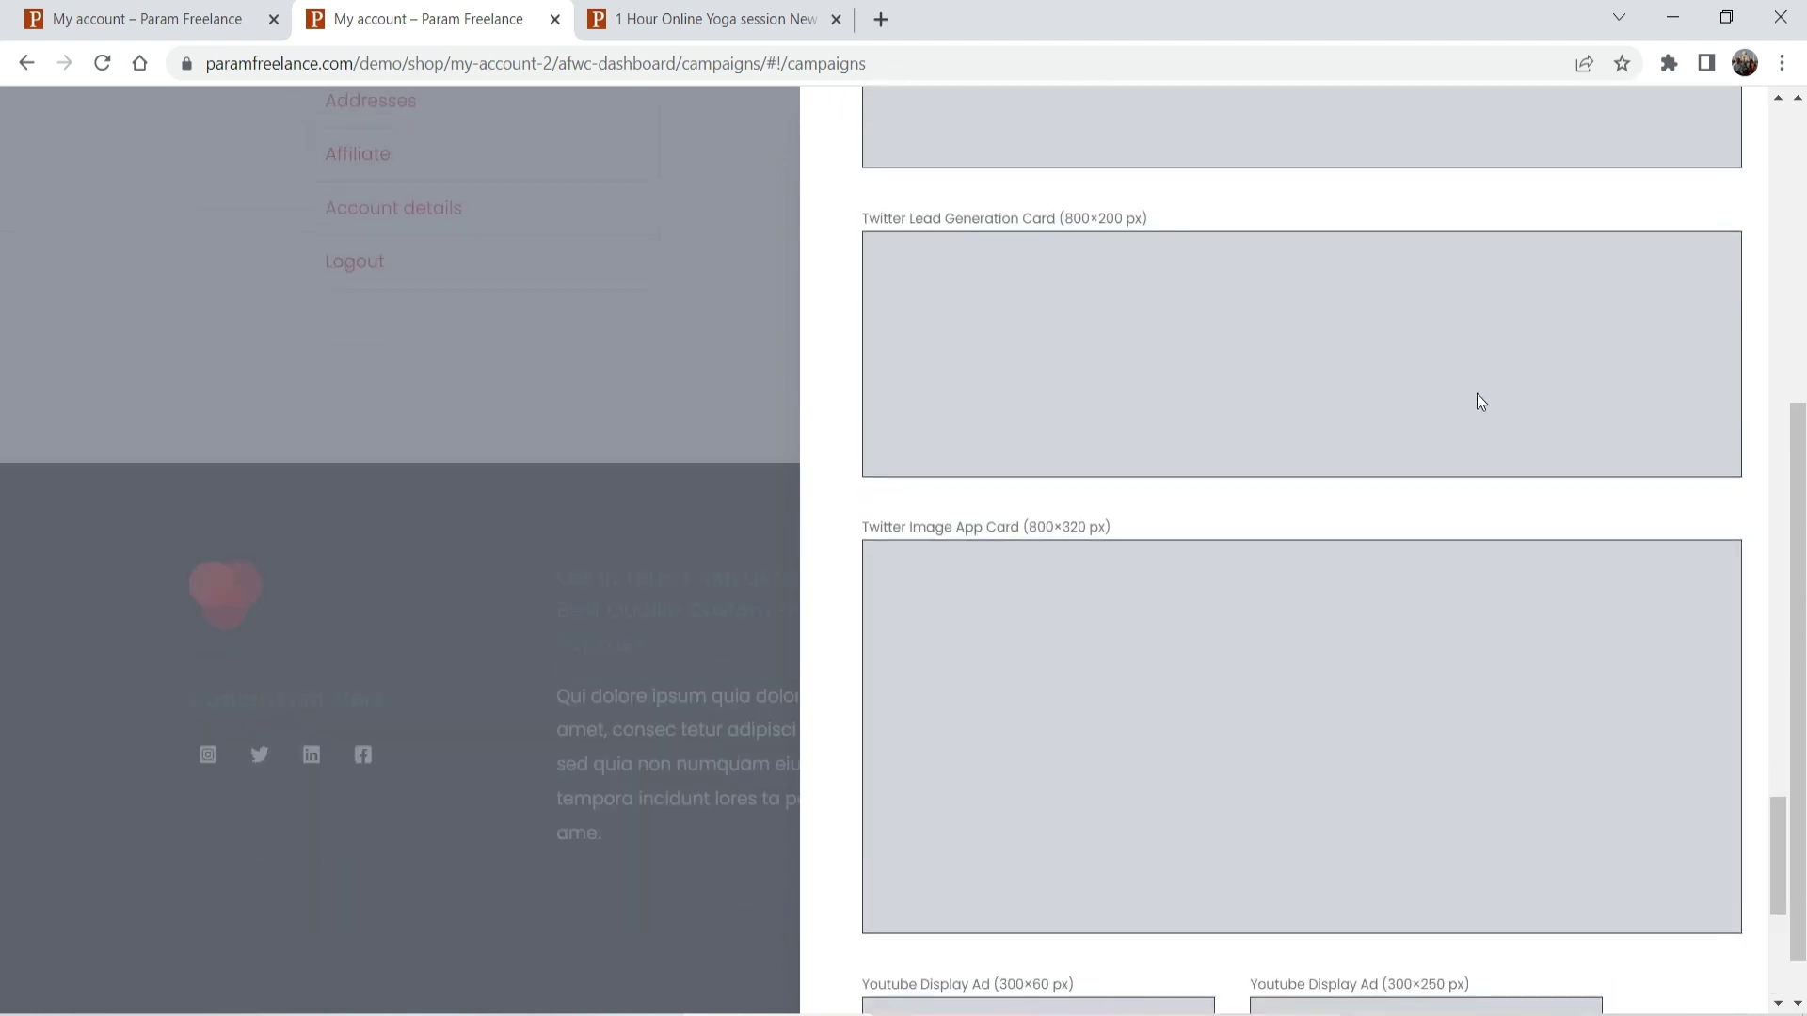
scroll(1483, 376, "up", 15)
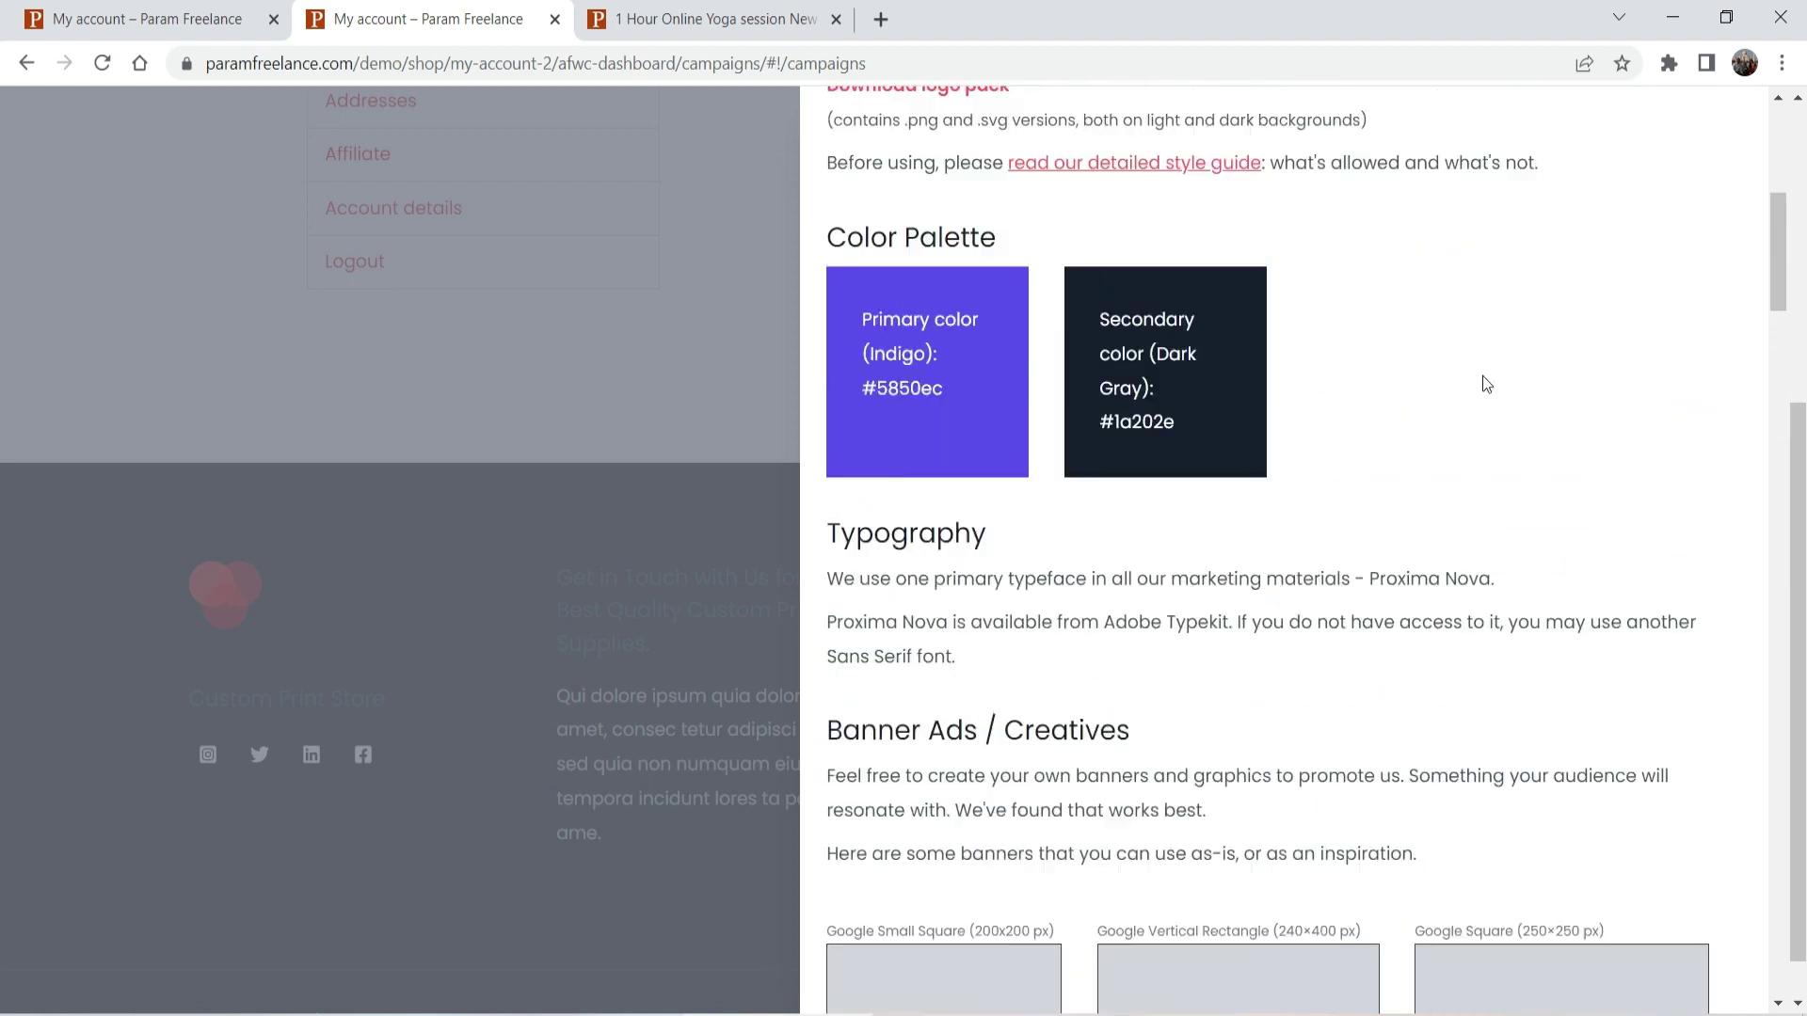
scroll(527, 315, "up", 5)
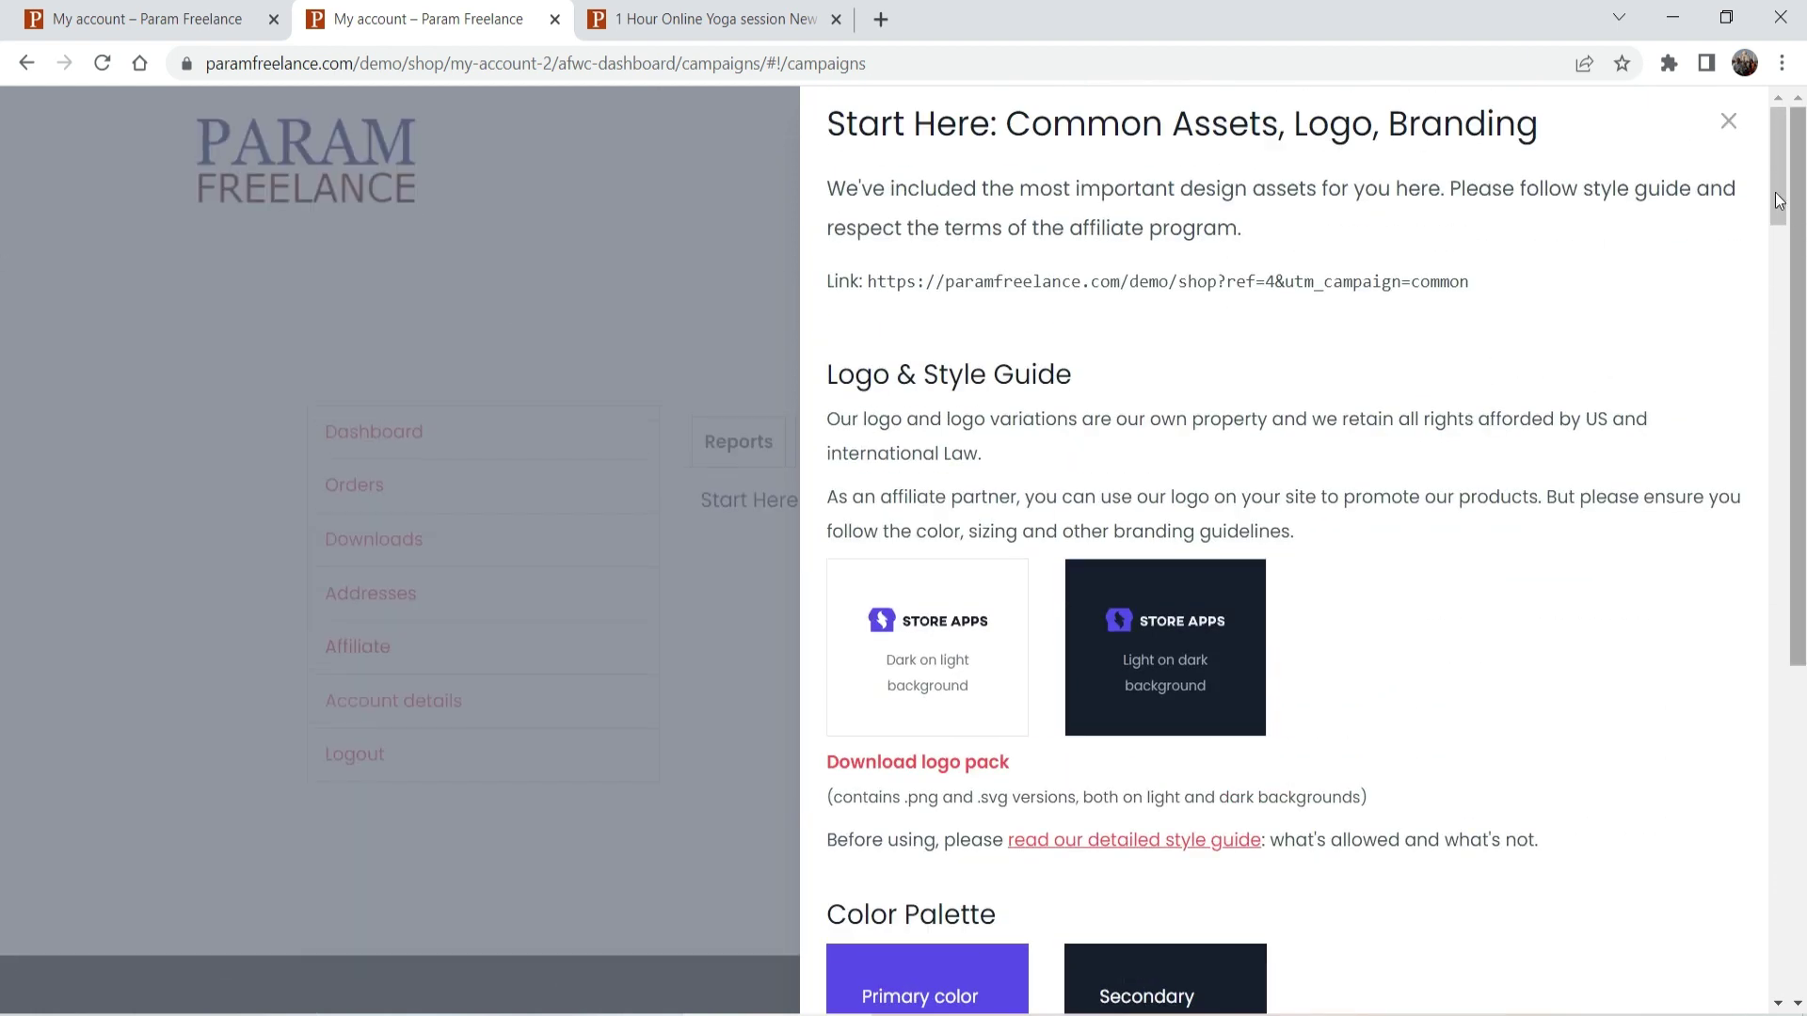
left_click(1728, 120)
left_click_drag(1139, 593, 808, 599)
key("ctrl+c")
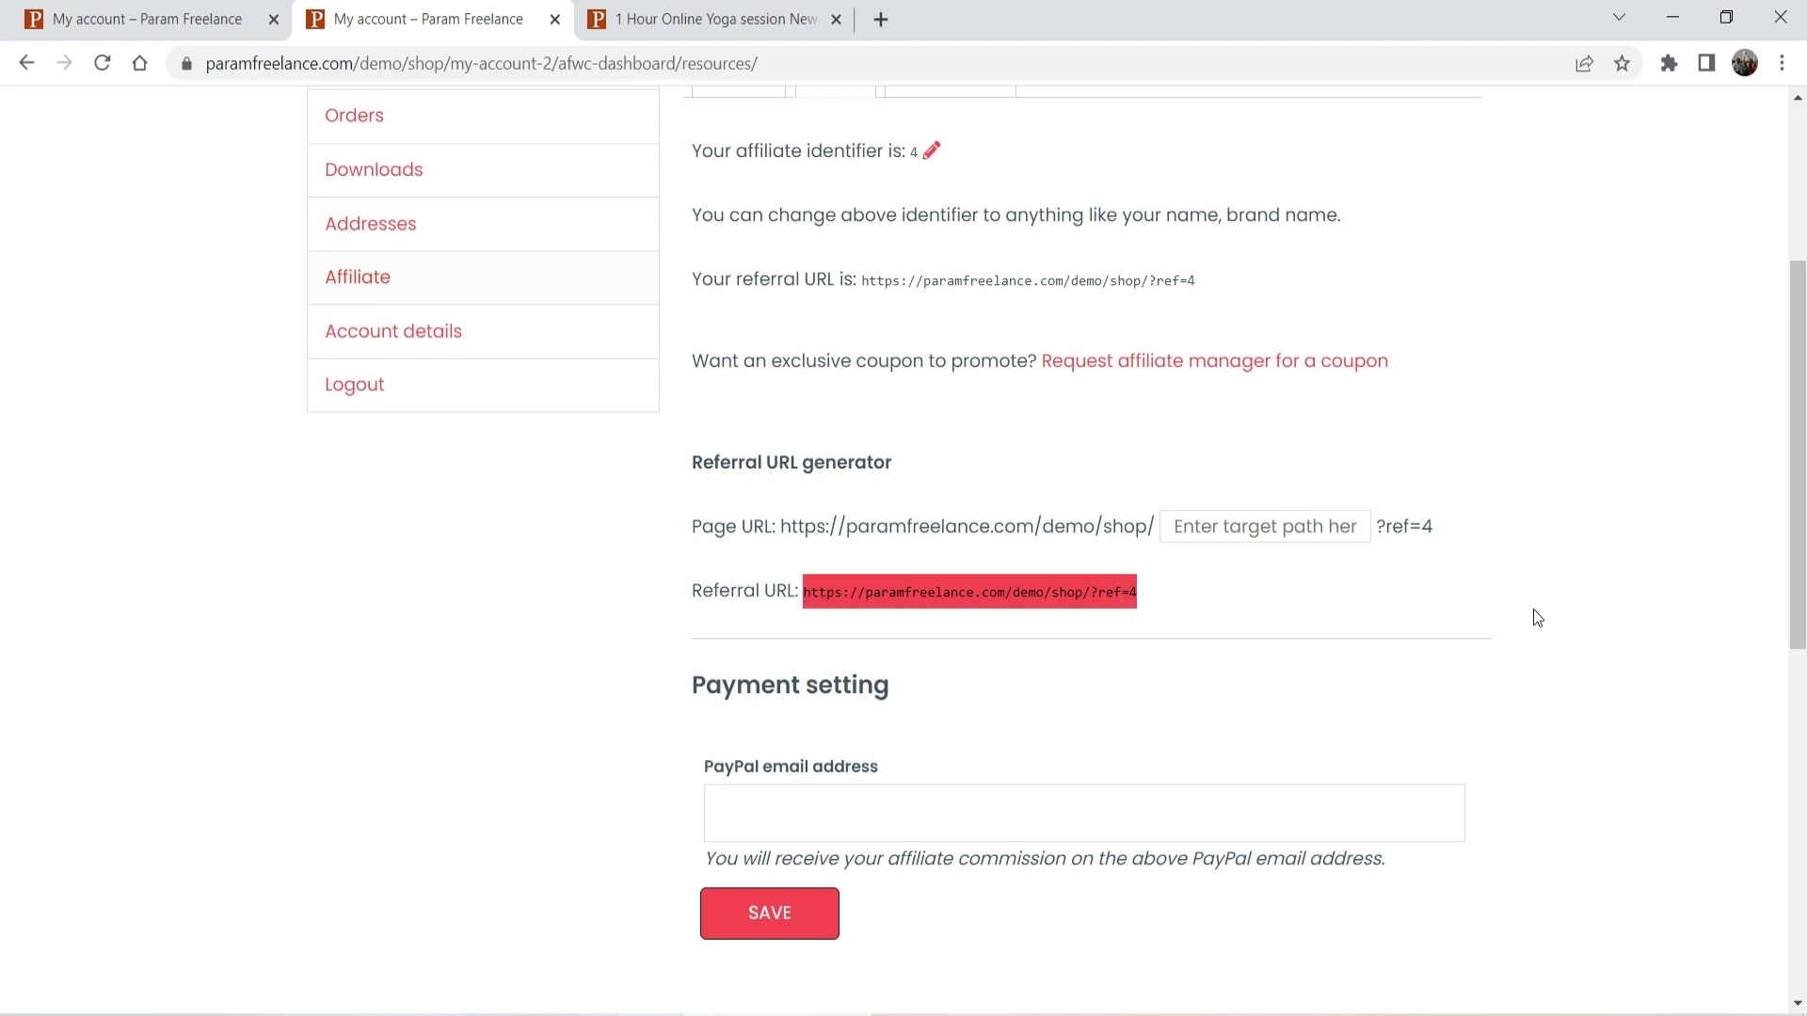
Step: Load the shop through the referral link in a new tab and open the yoga session product
left_click(880, 19)
key("ctrl+v")
key("Return")
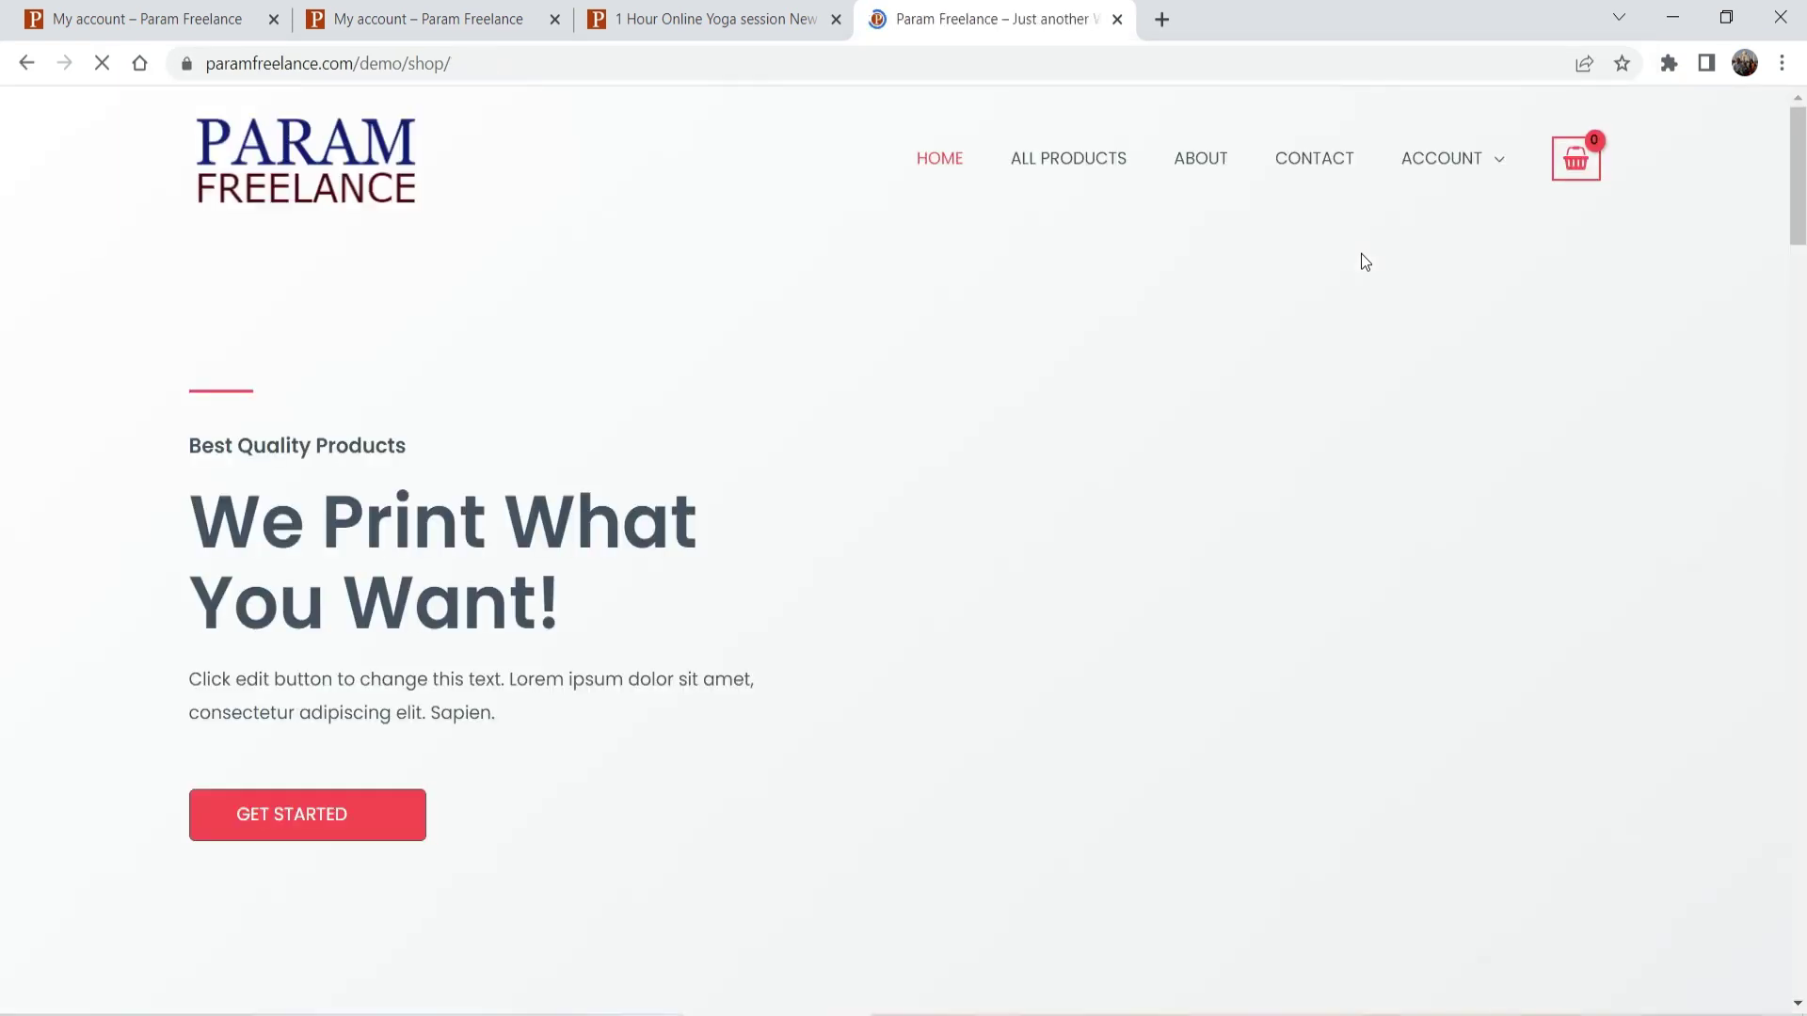
left_click(1044, 143)
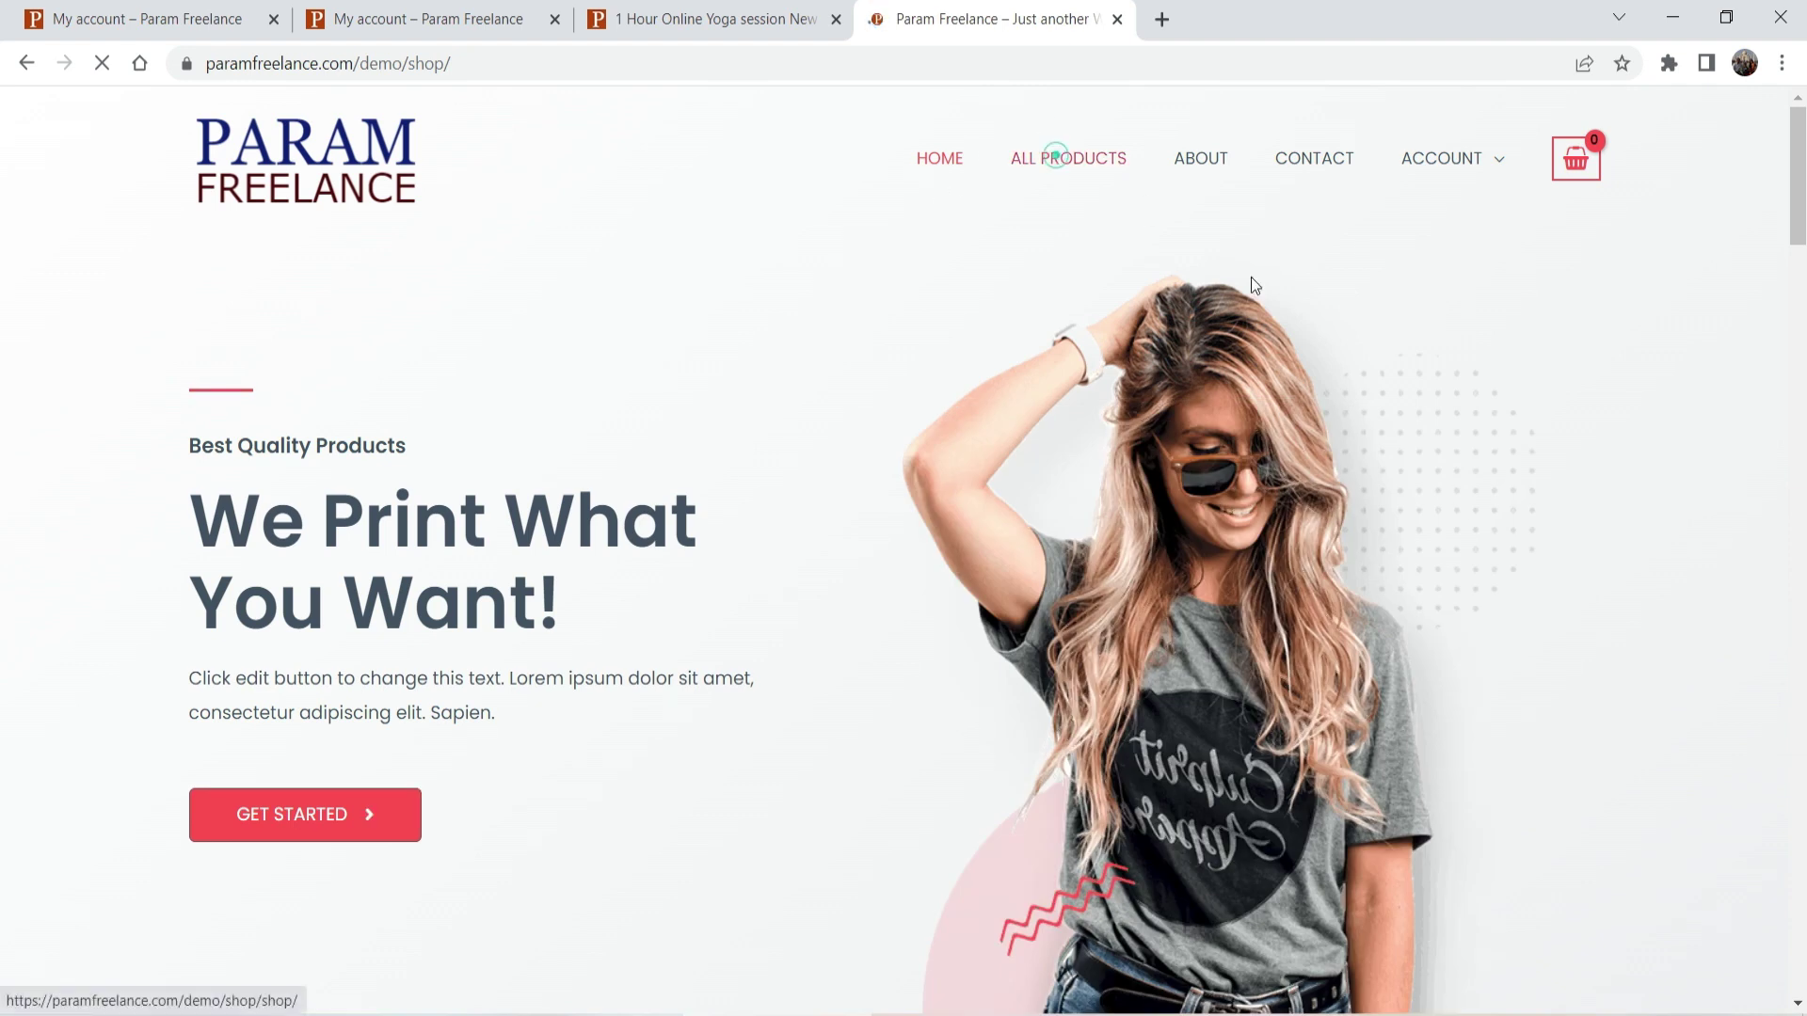
scroll(1293, 357, "down", 3)
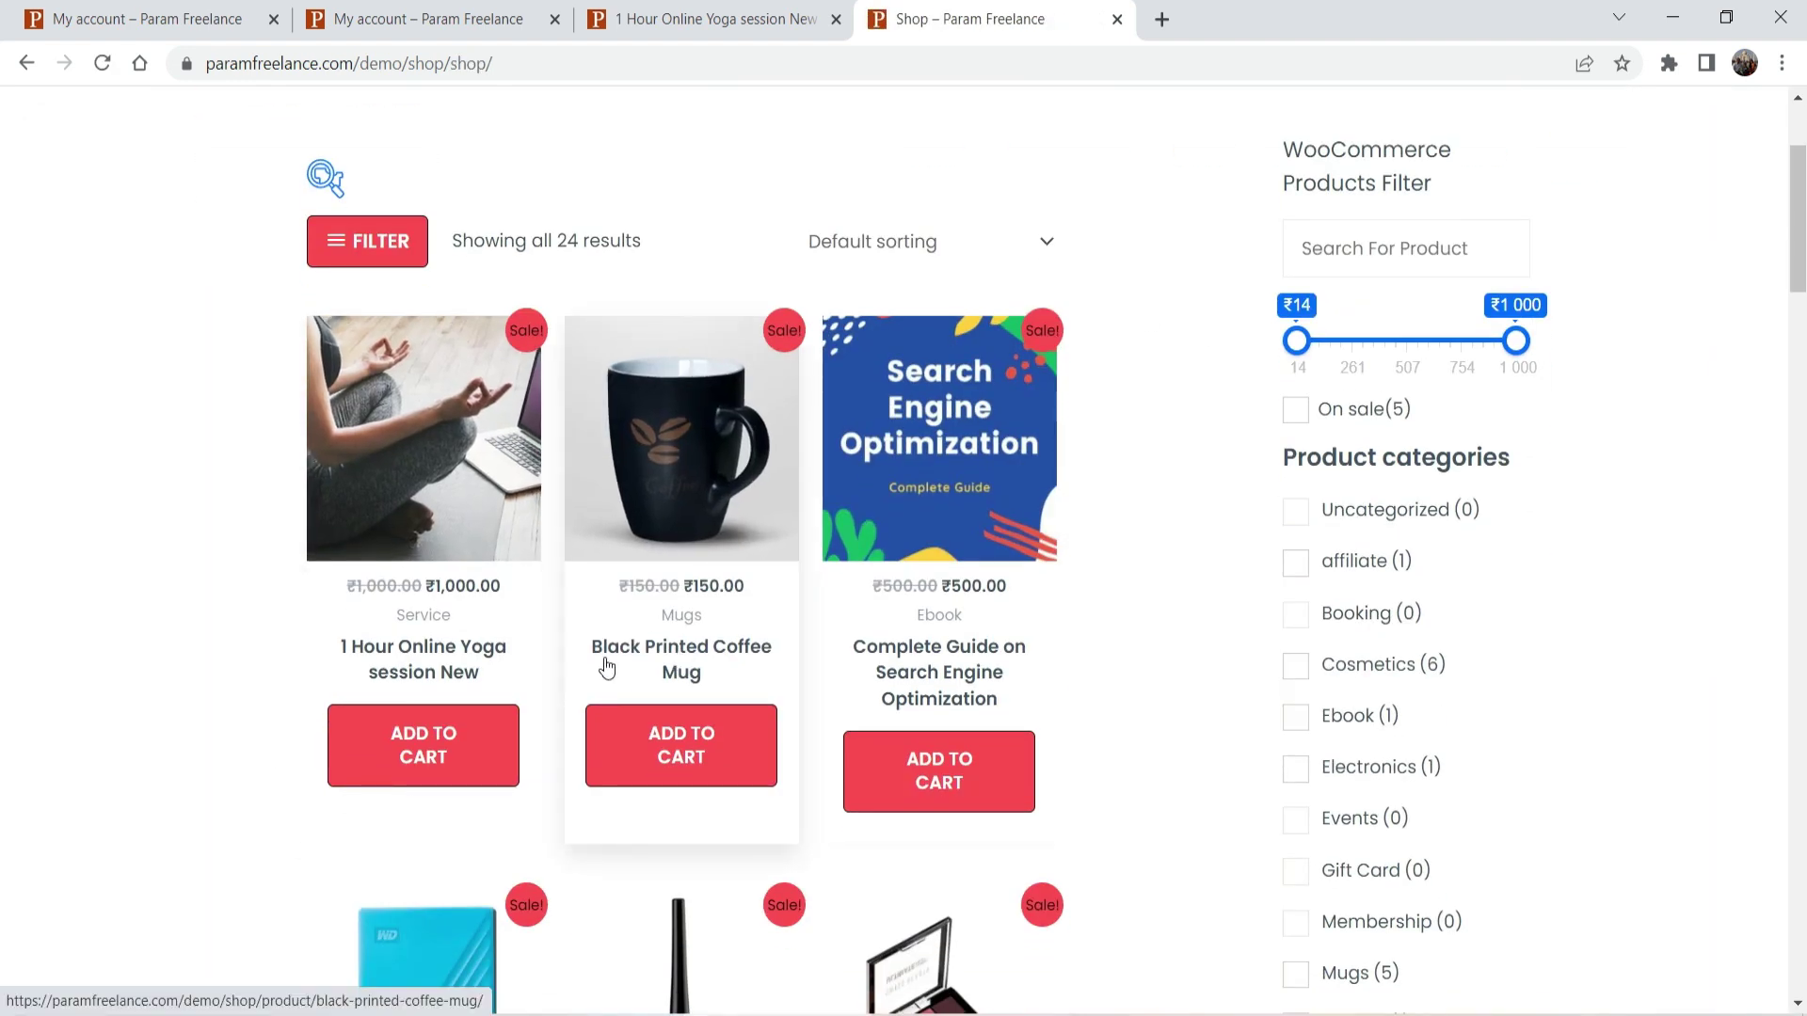
left_click(404, 661)
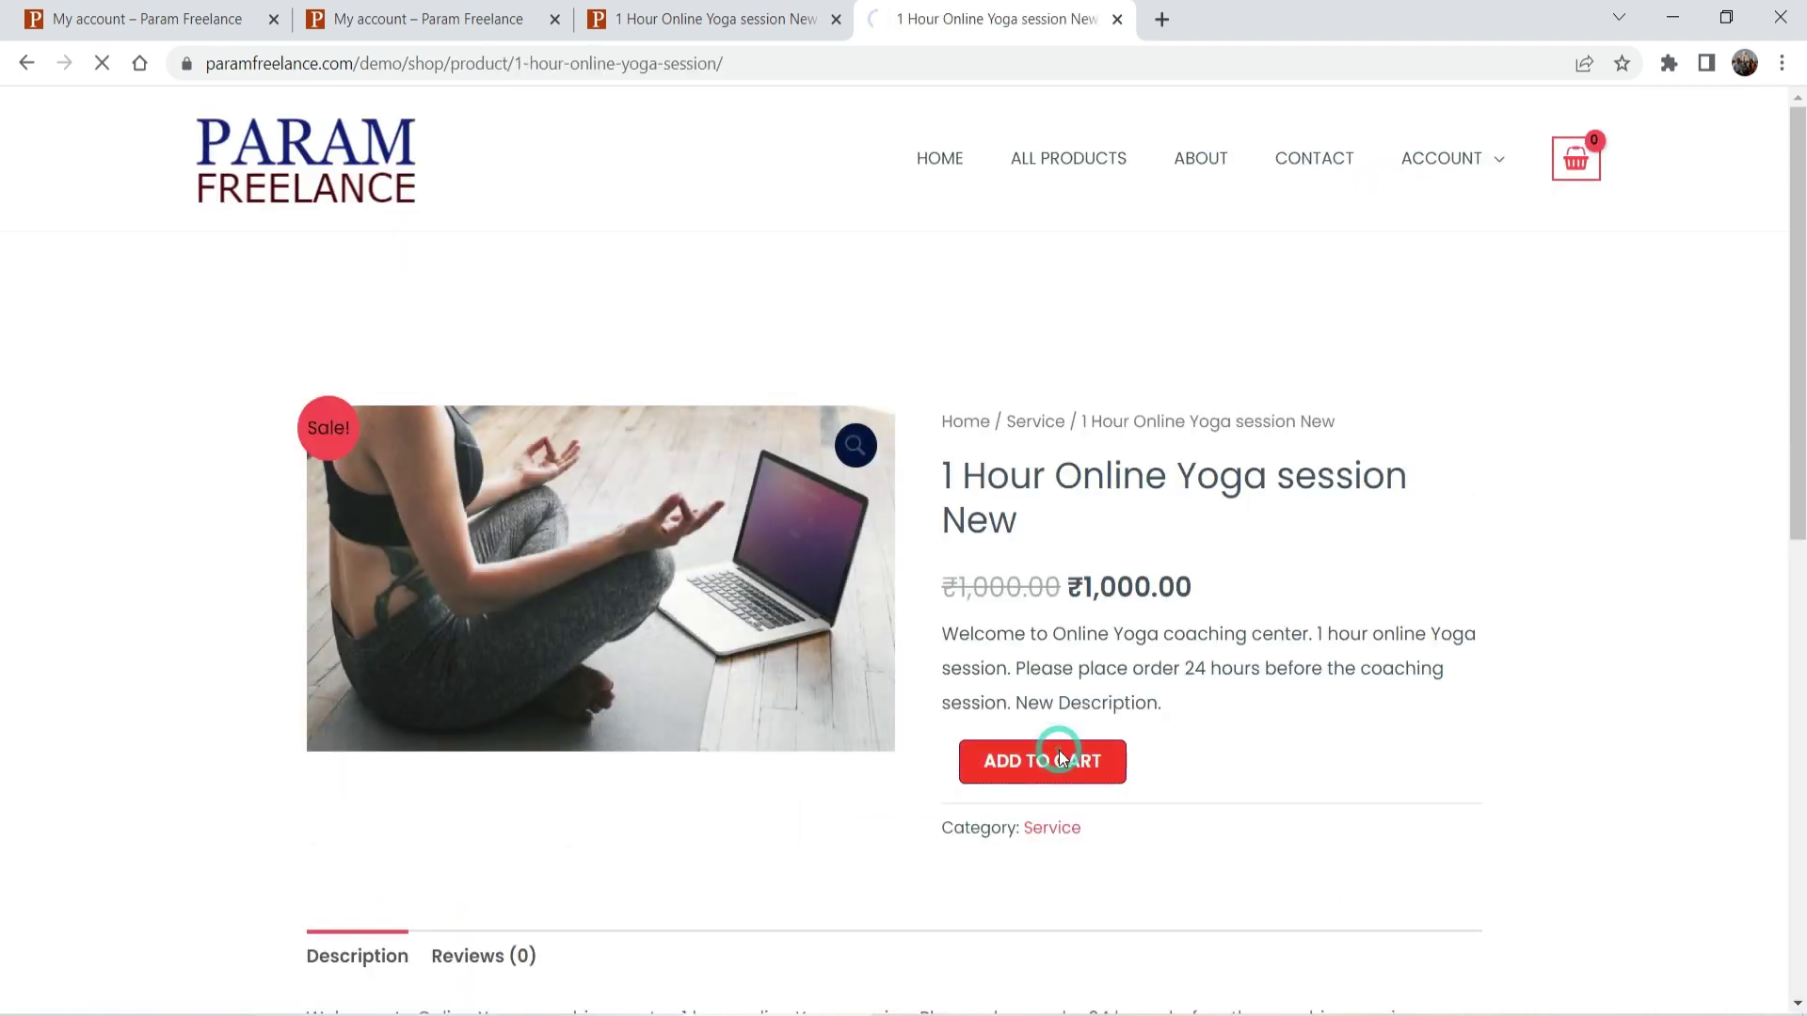
Step: Check out the ₹1,000.00 yoga session and place cash-on-delivery order 3268
scroll(1269, 528, "down", 5)
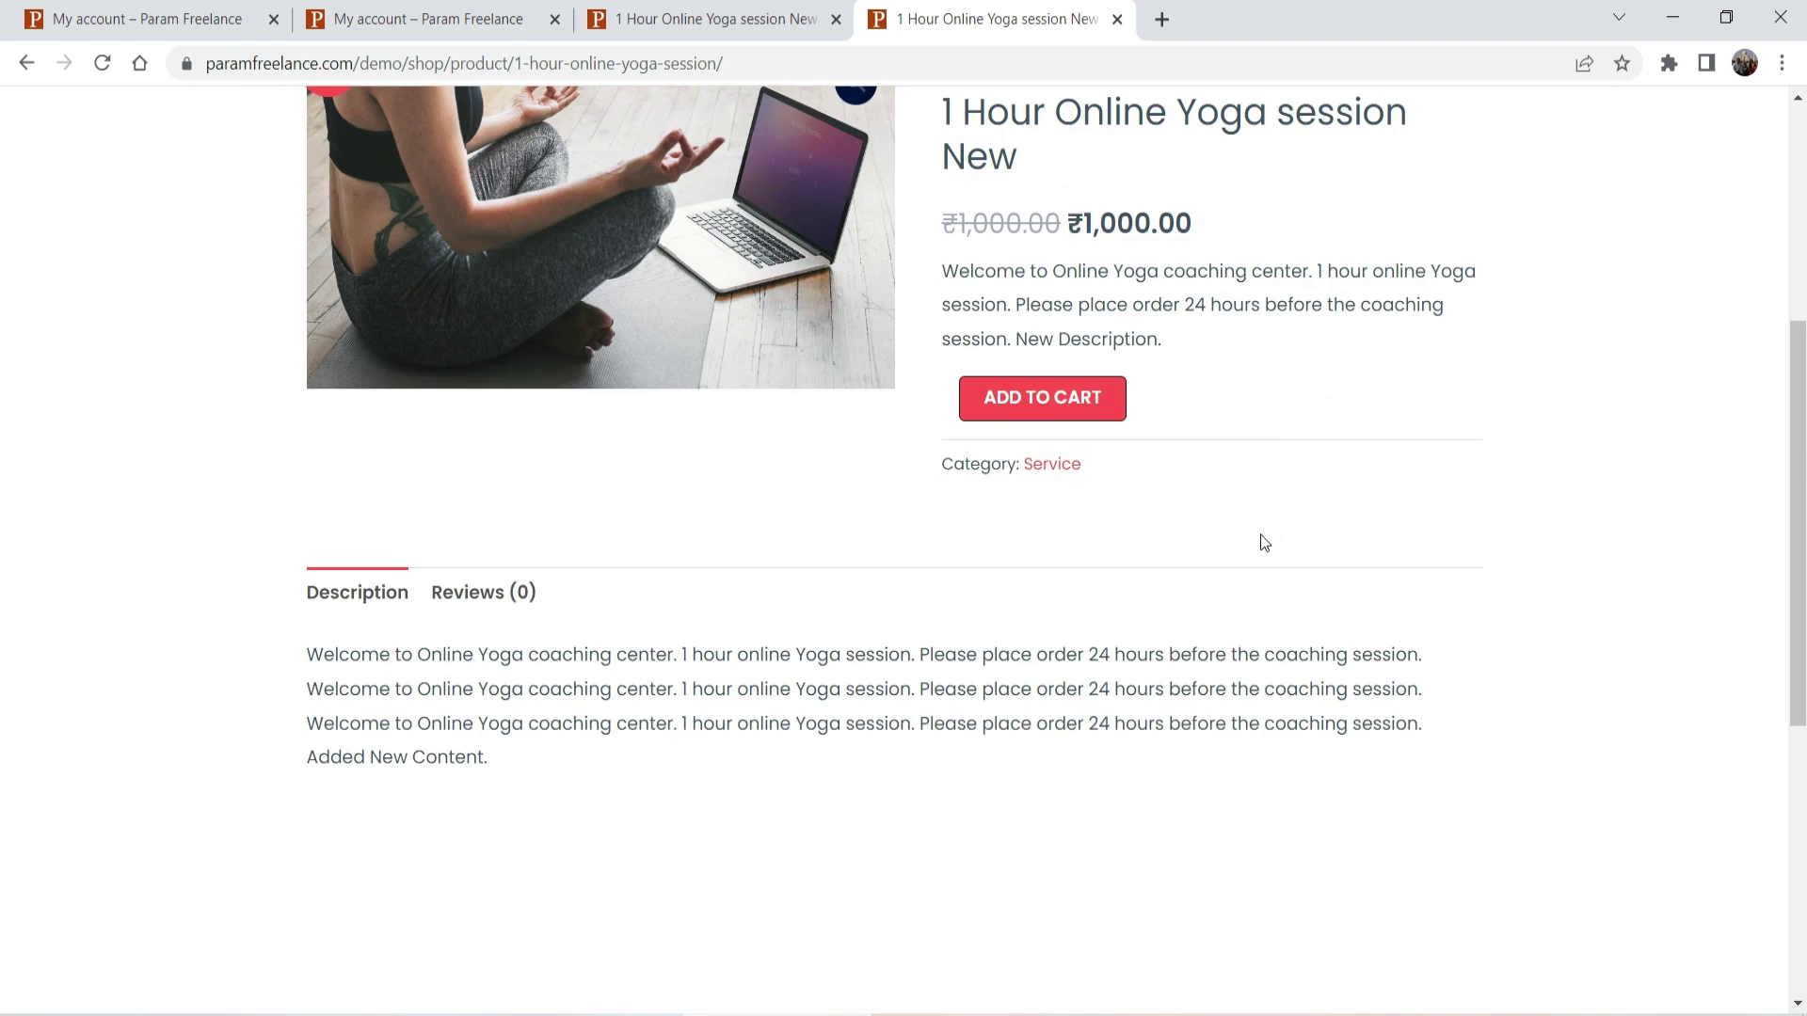
scroll(1264, 543, "up", 4)
double_click(1188, 595)
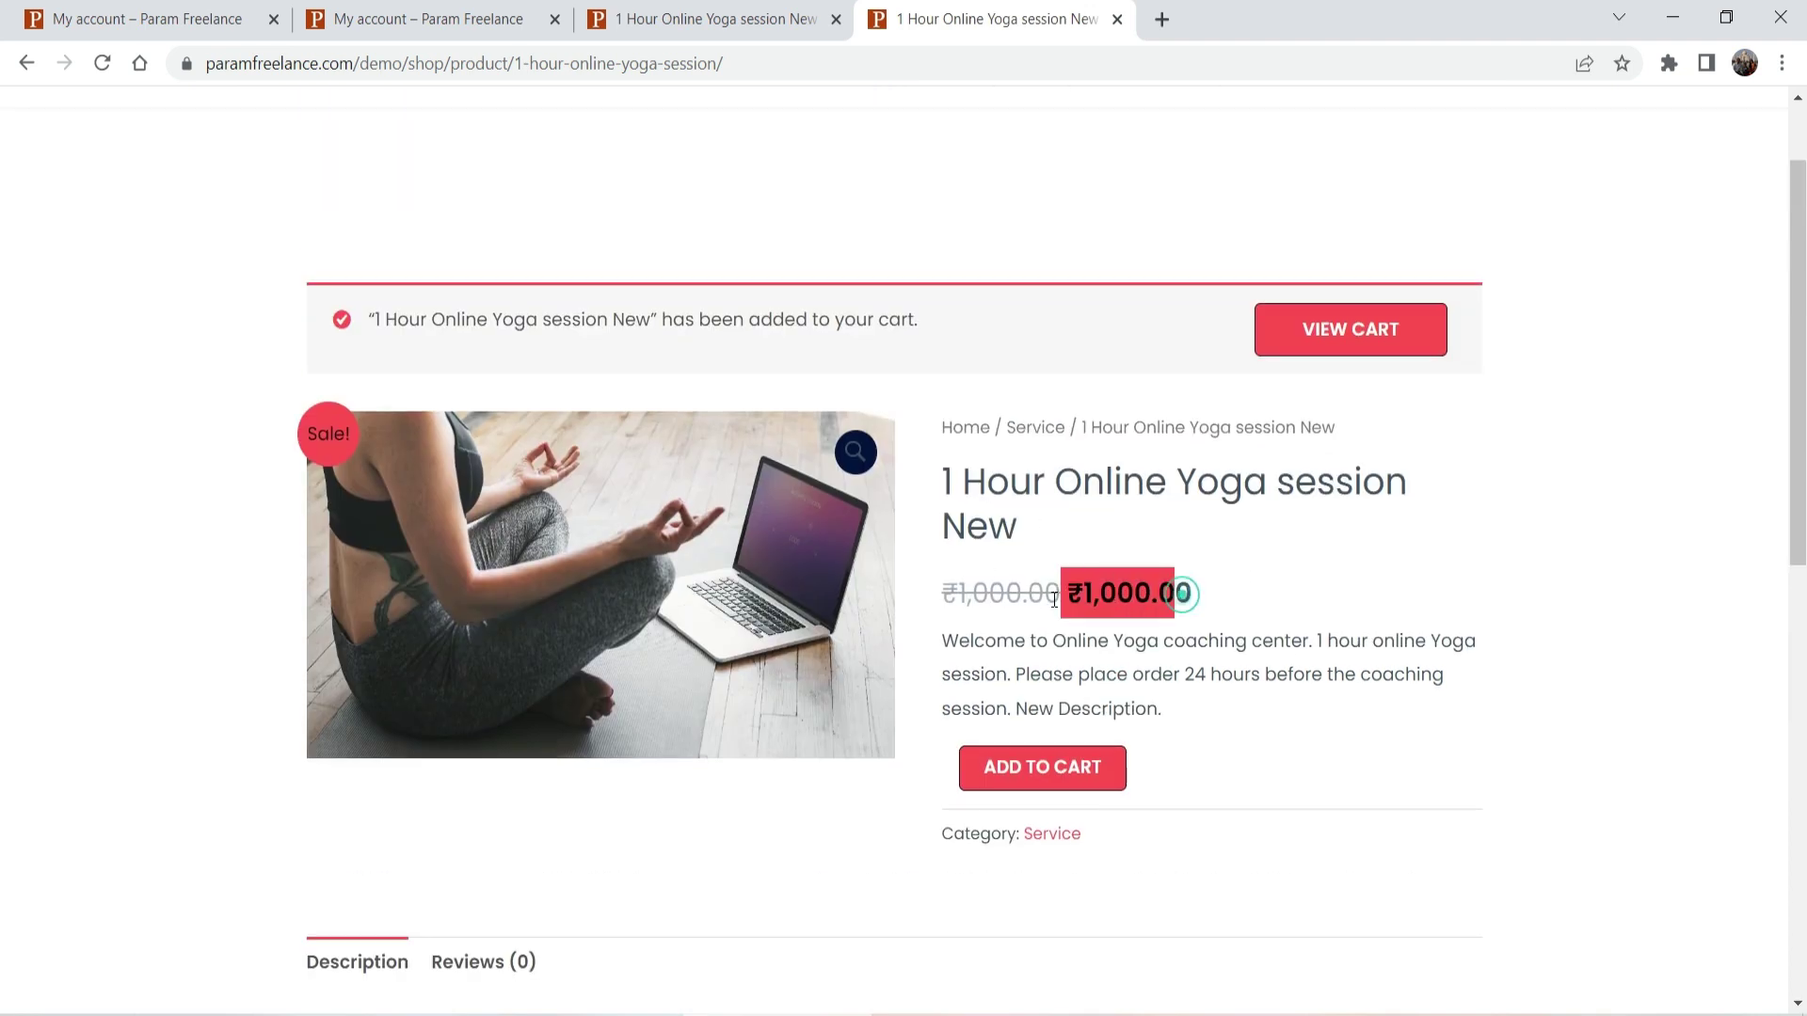
left_click(1272, 600)
scroll(1440, 346, "up", 2)
mouse_move(1440, 346)
left_click(1437, 490)
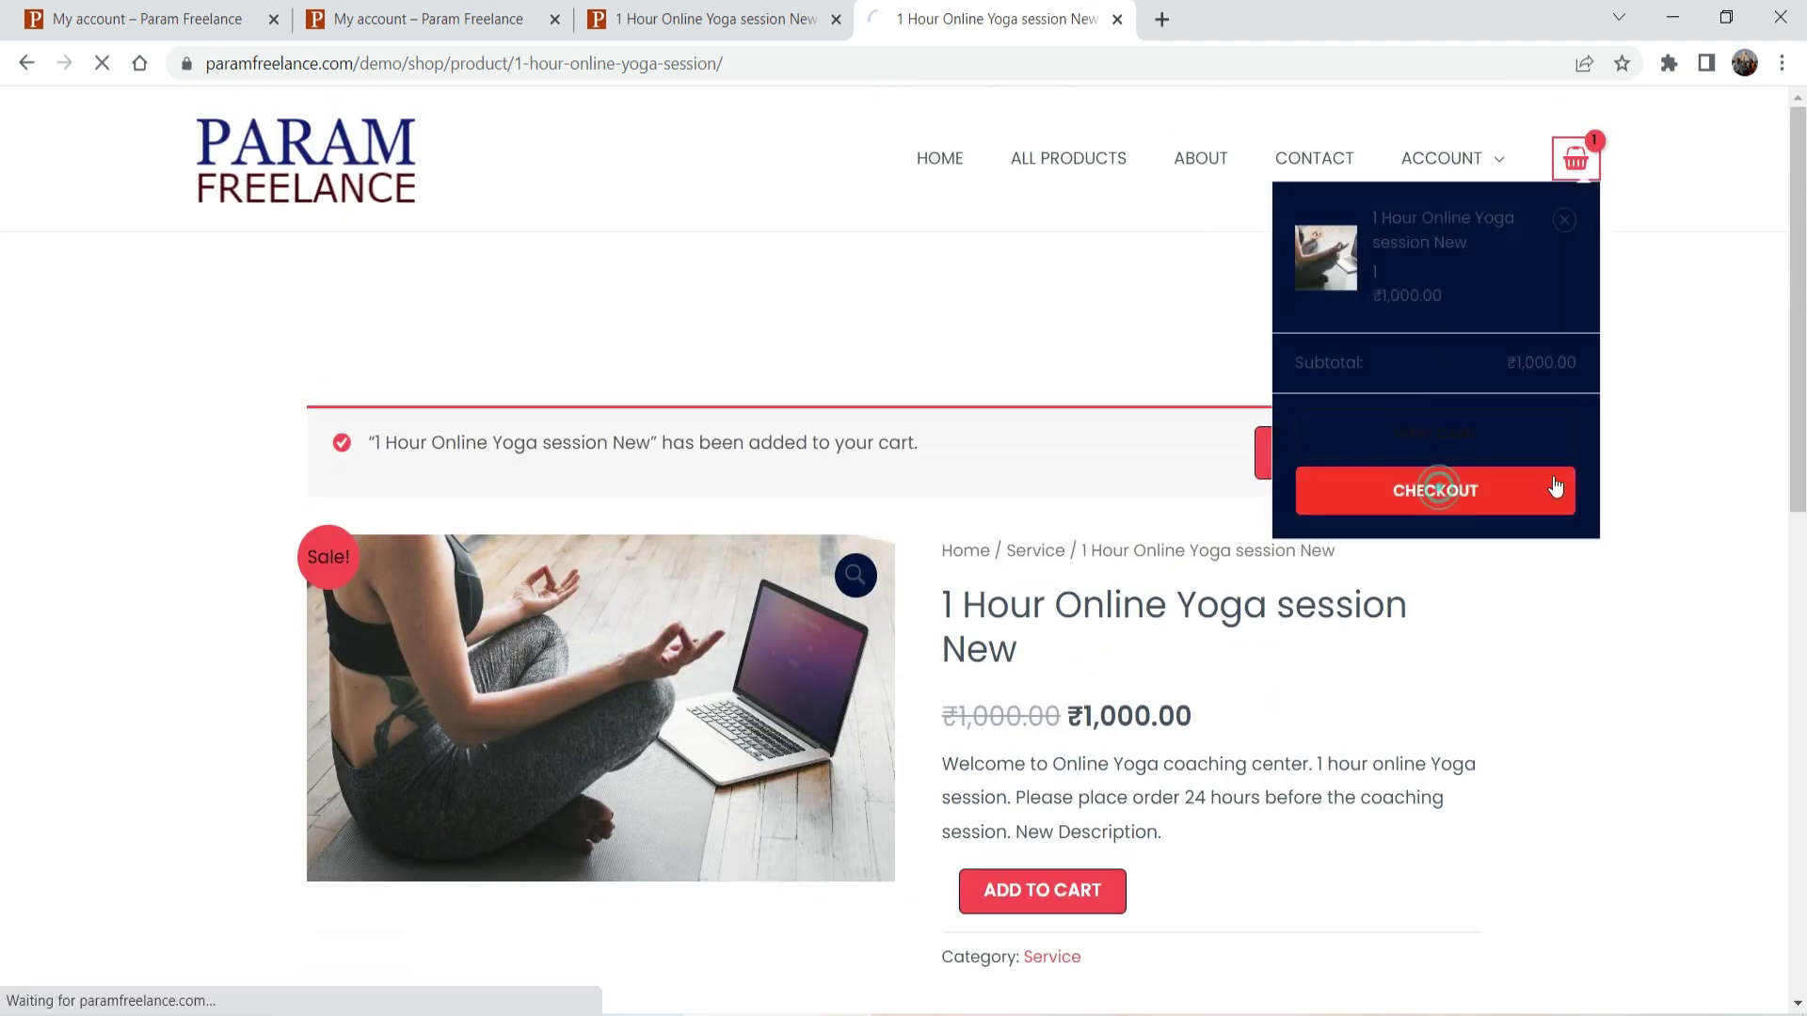
scroll(1485, 435, "down", 8)
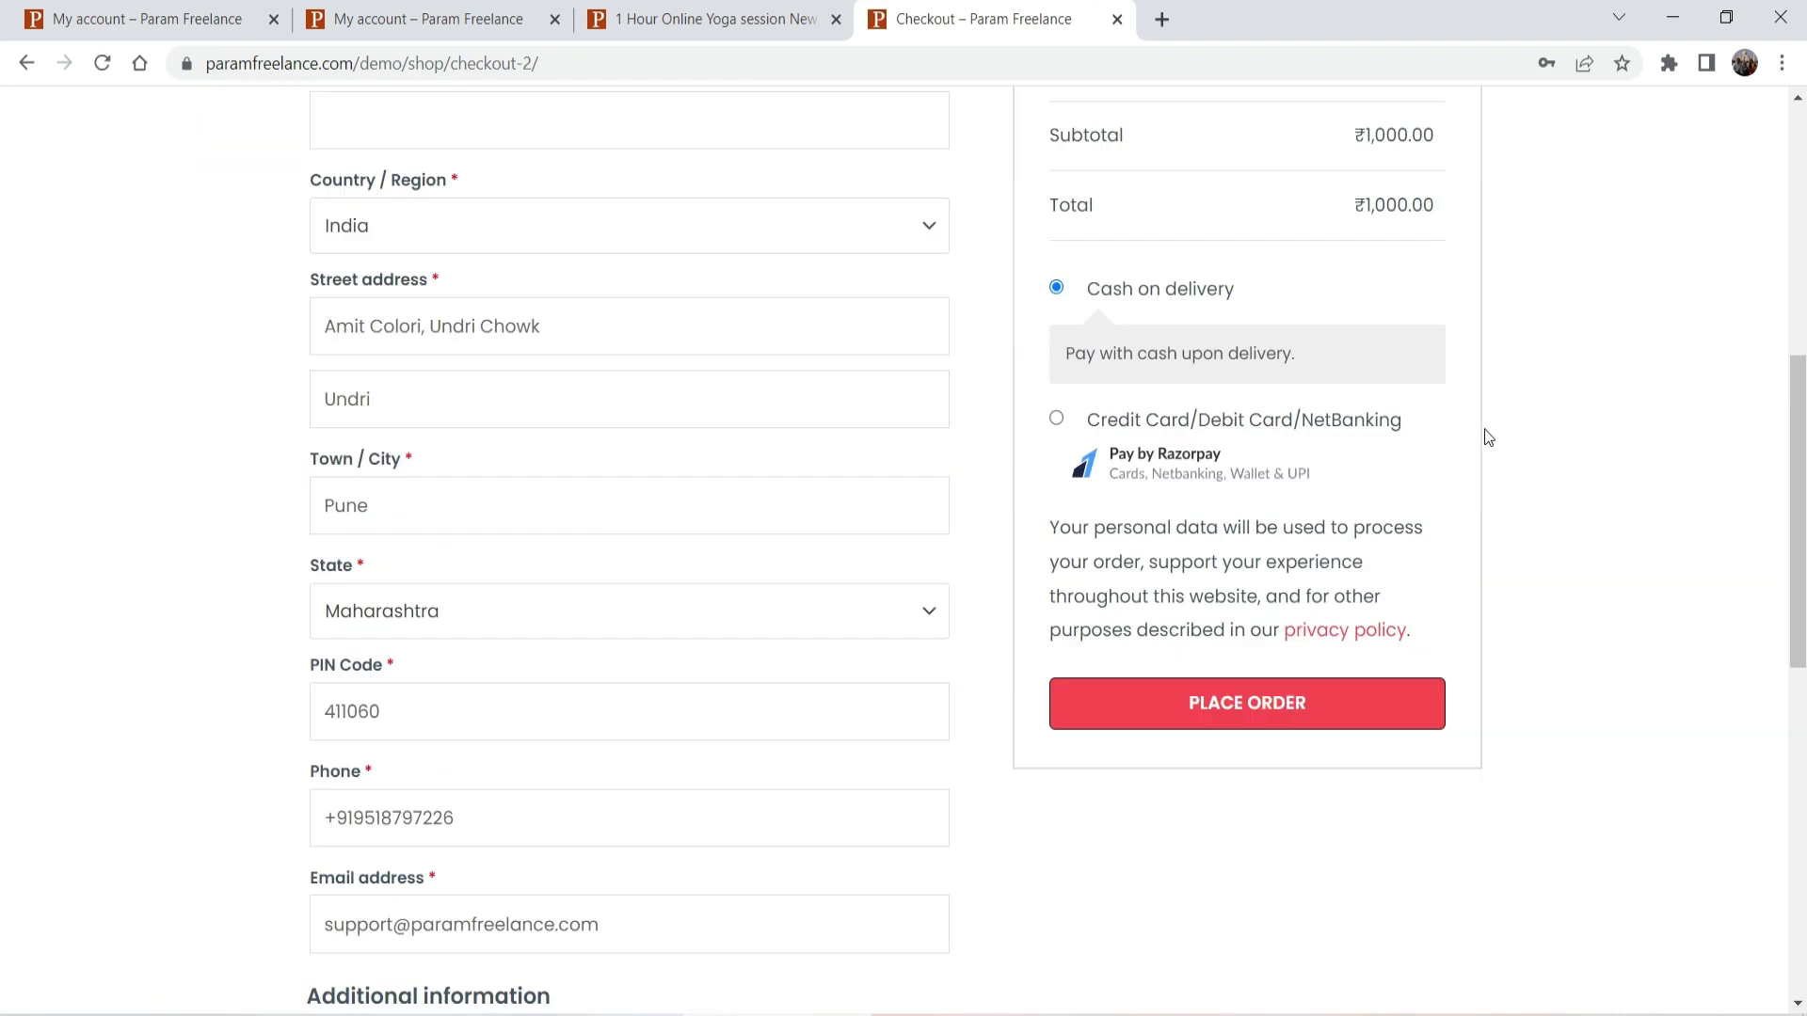
left_click(1267, 712)
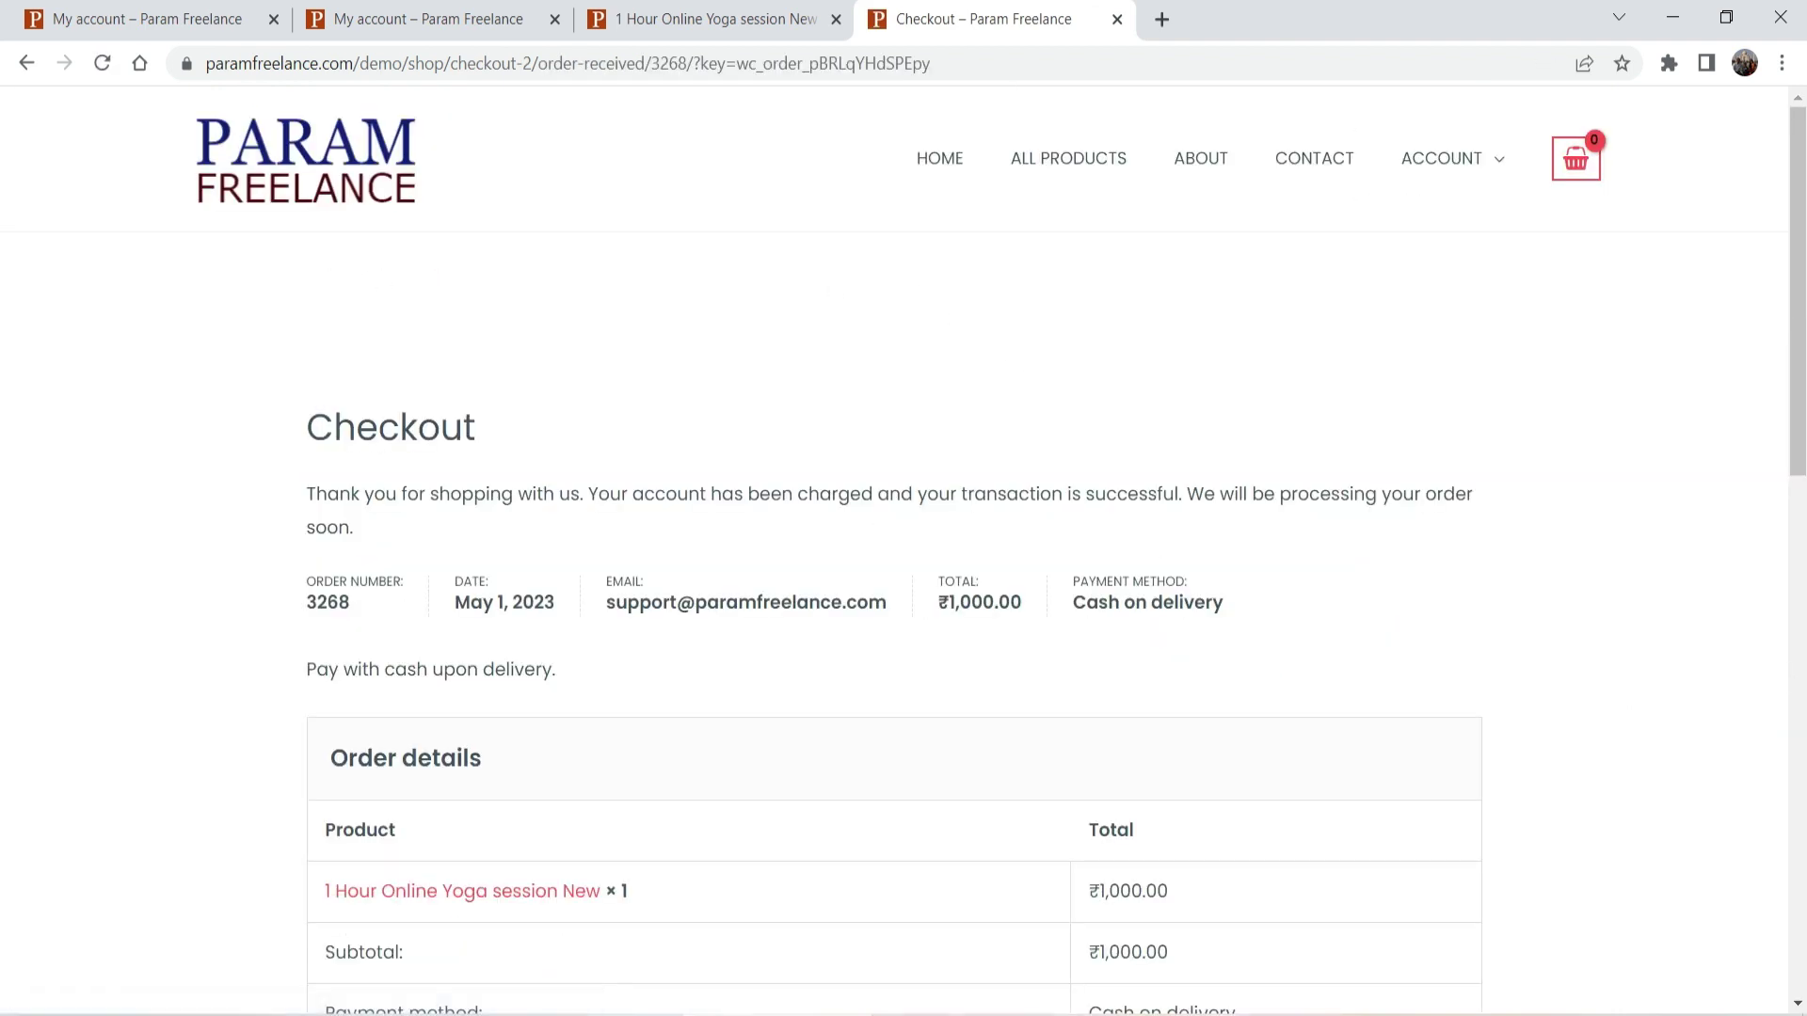
key("alt+Tab")
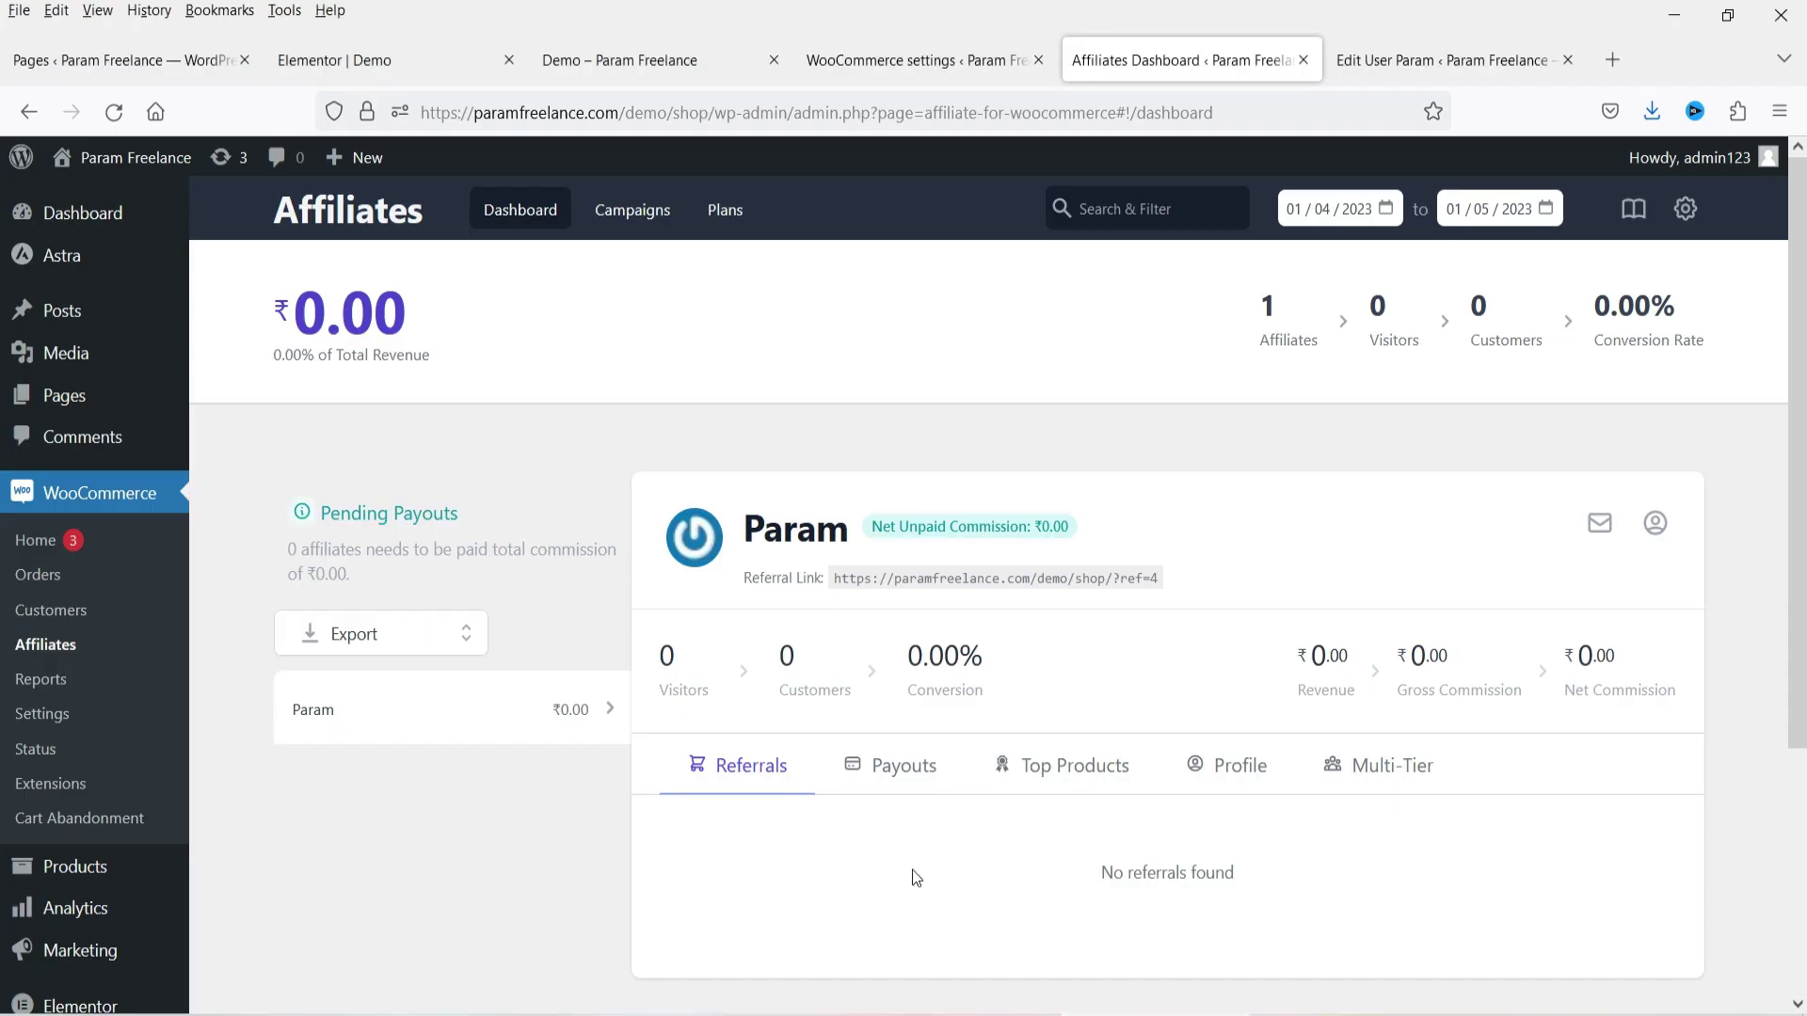
Step: Mark order #3268 Completed and view the Affiliates dashboard's ₹200.00 unpaid commission
left_click(43, 574)
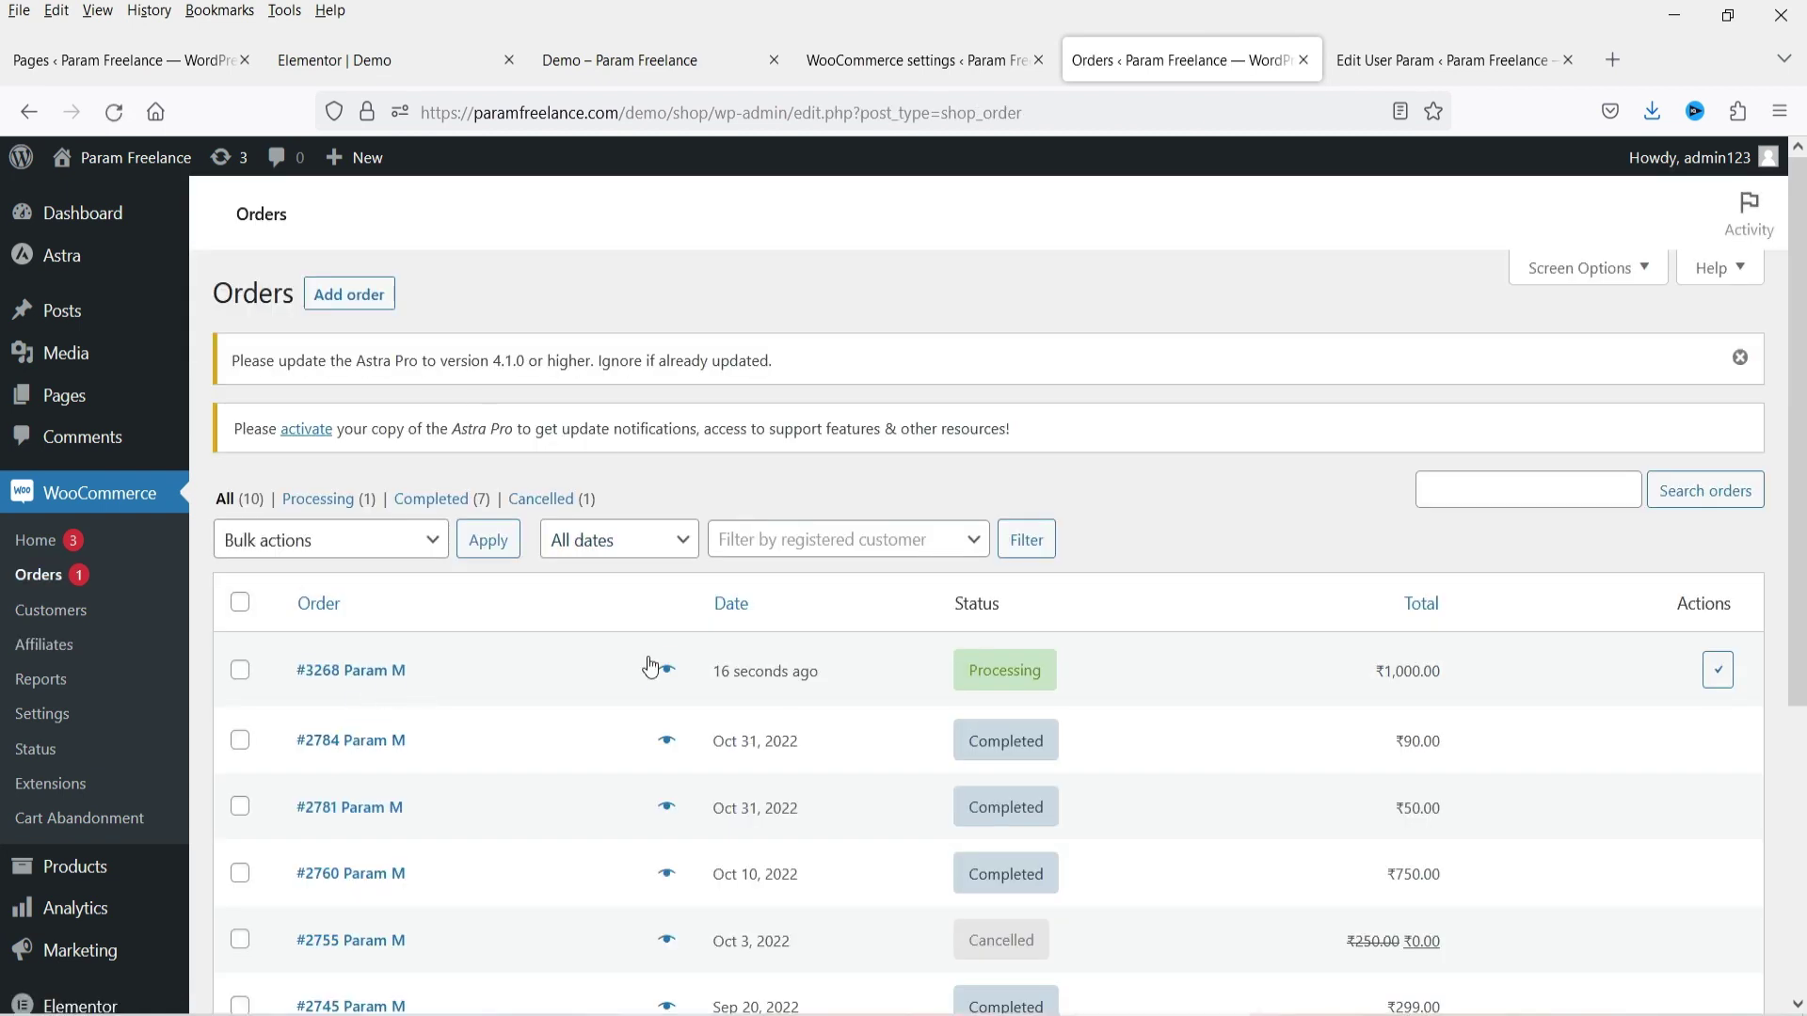
left_click(1718, 673)
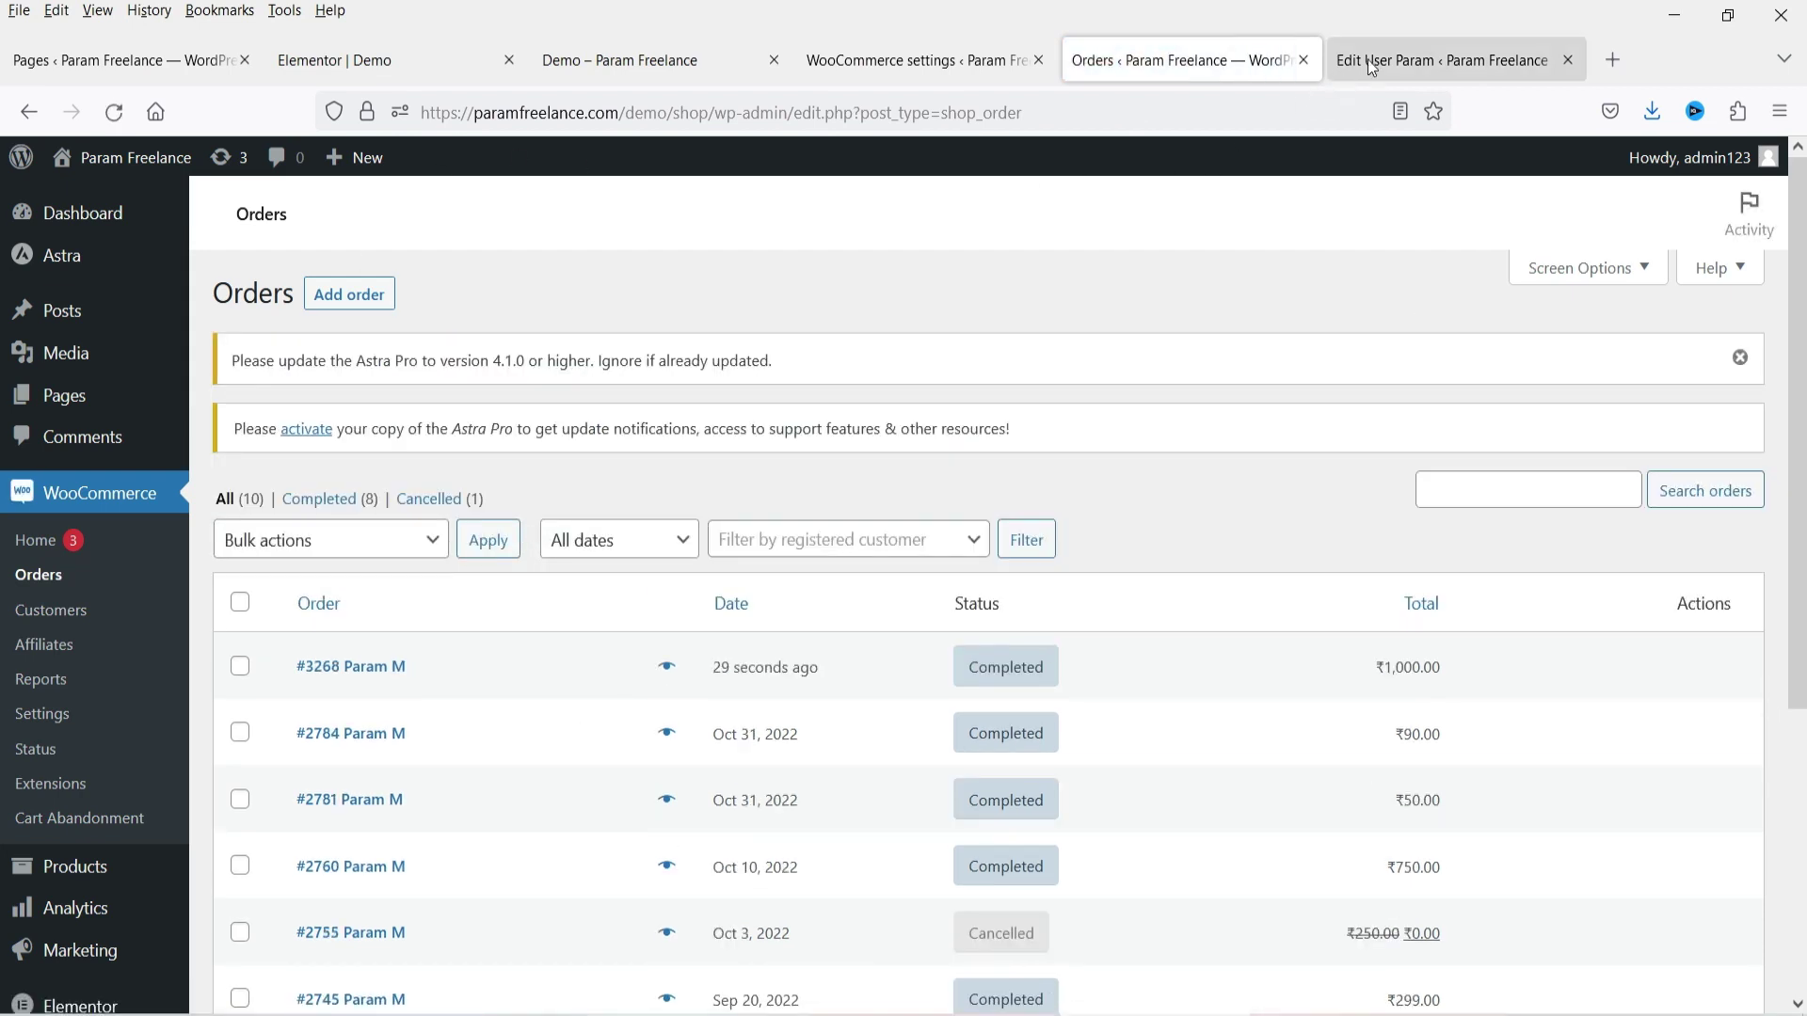
left_click(1432, 63)
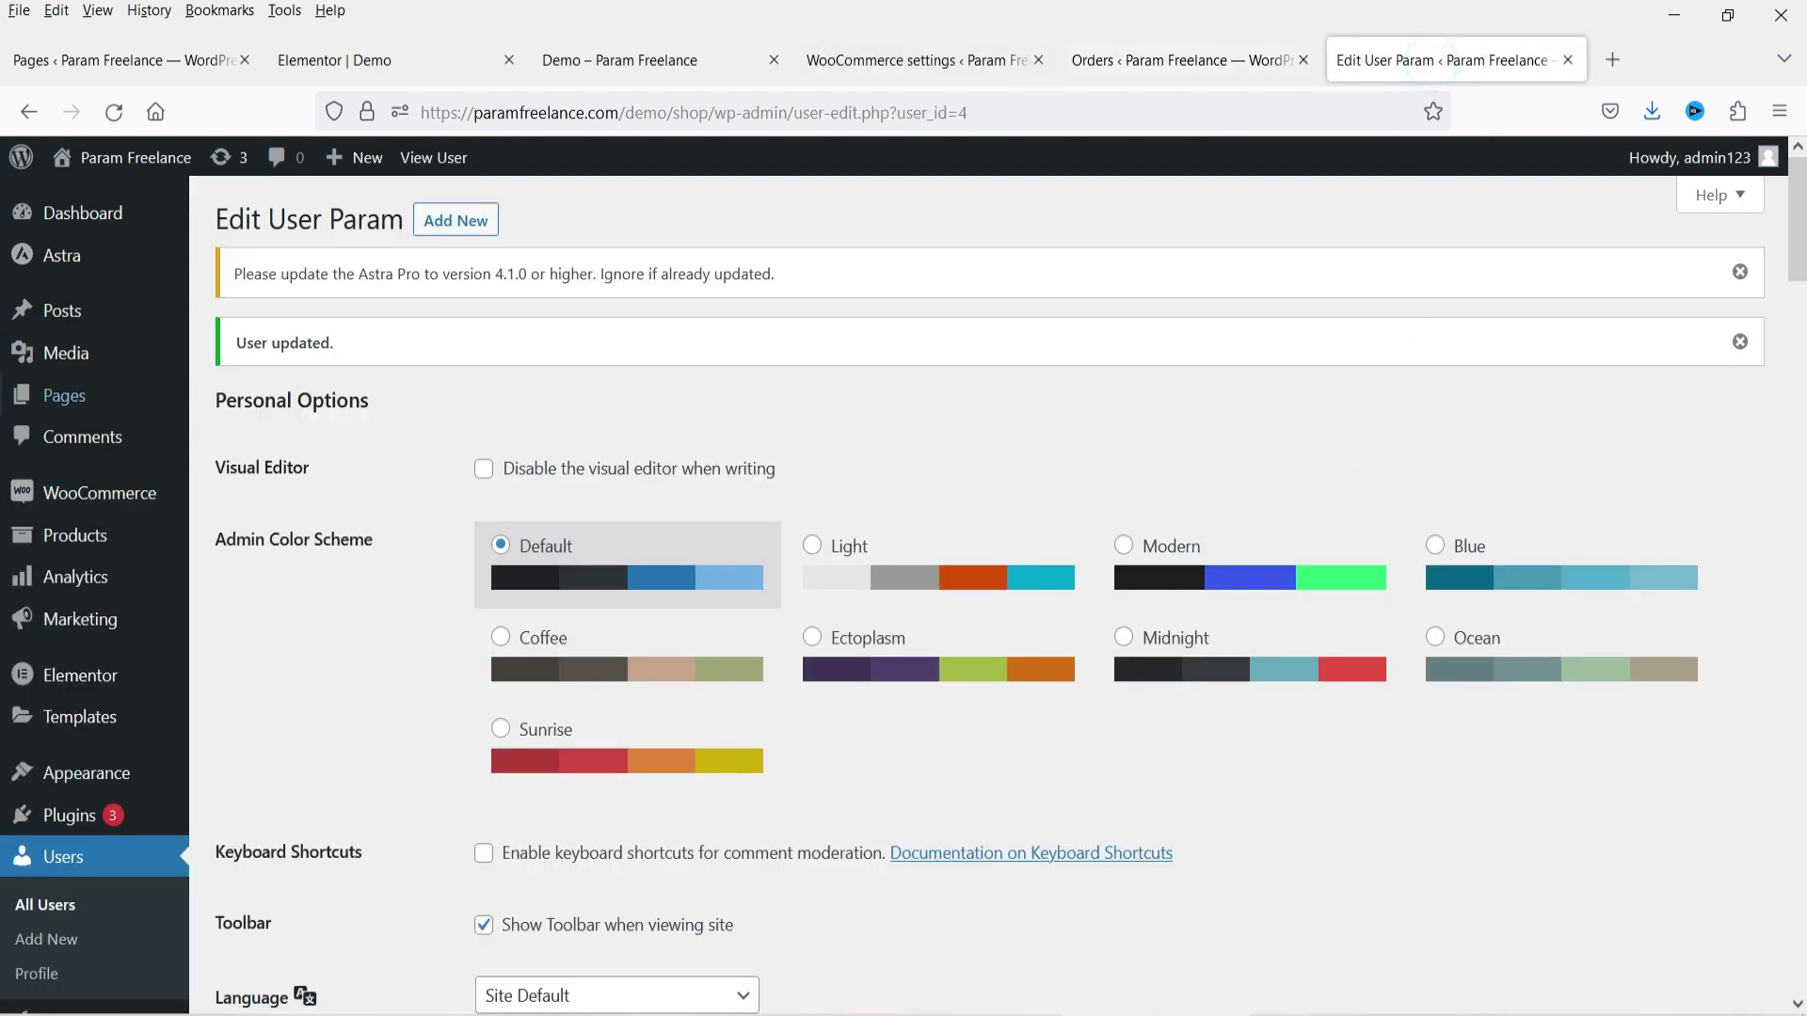
left_click(1196, 63)
left_click(941, 60)
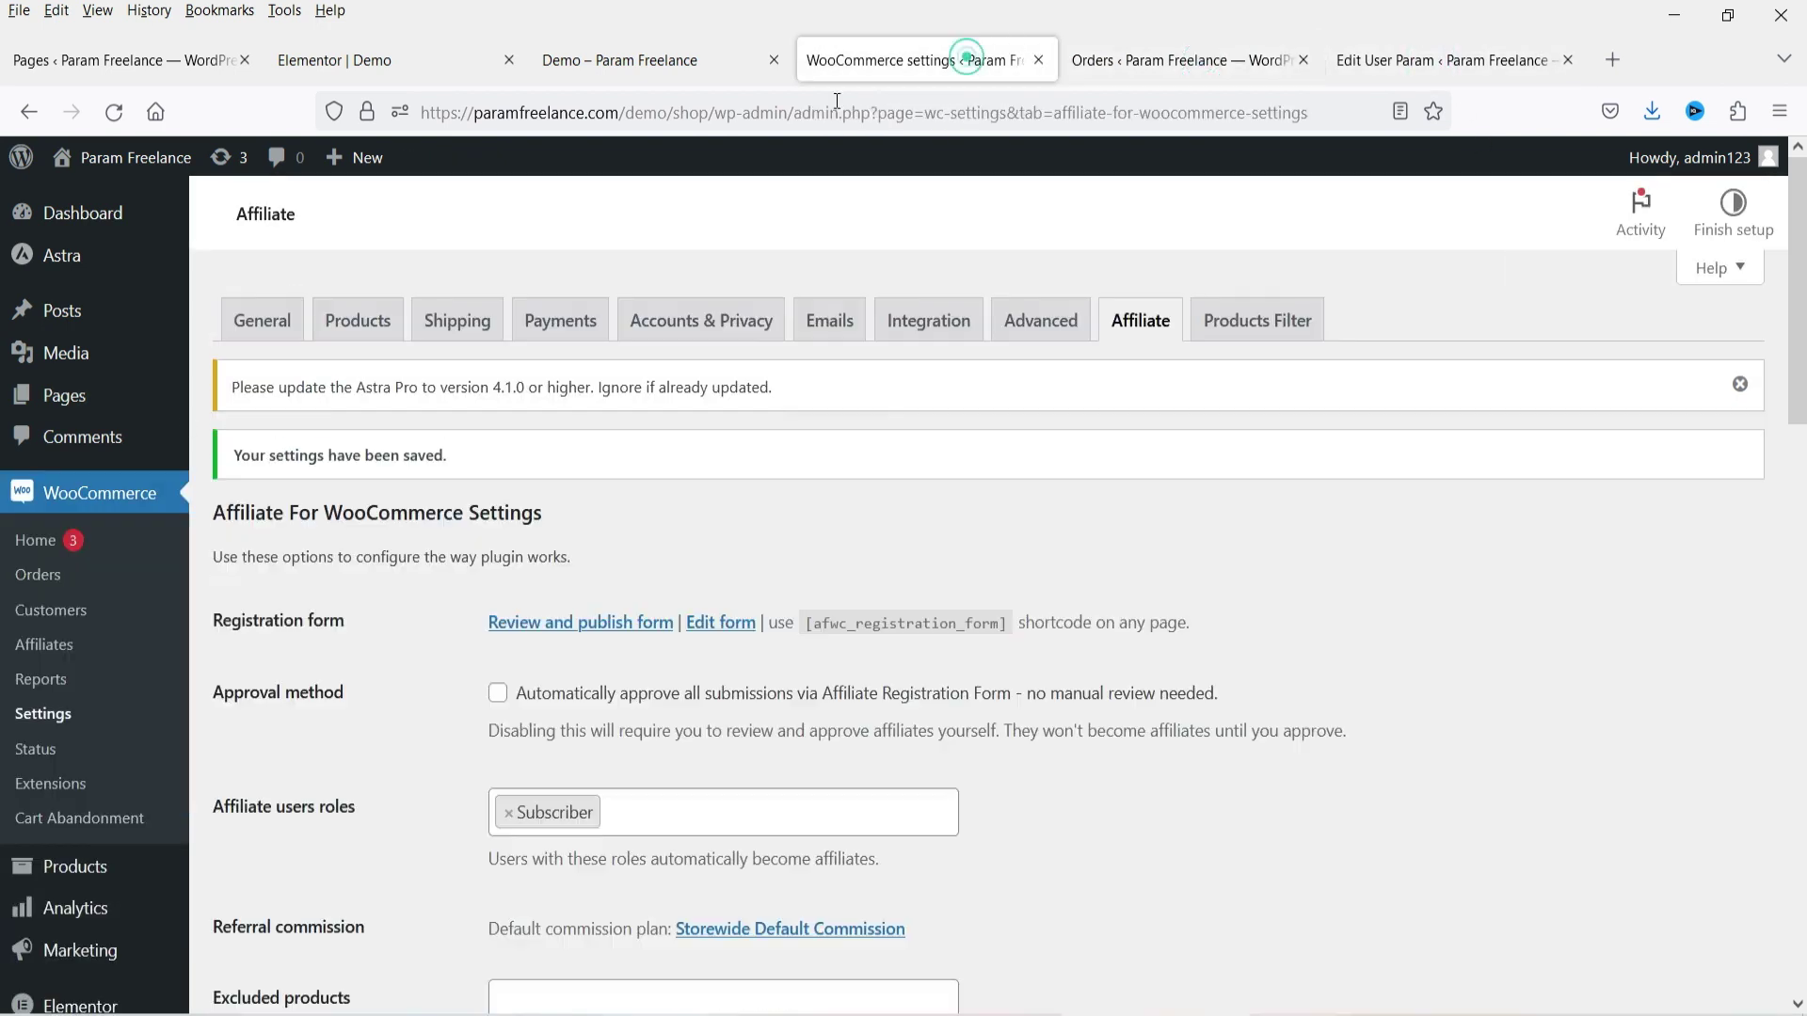
left_click(1454, 61)
scroll(282, 424, "down", 4)
left_click(261, 473)
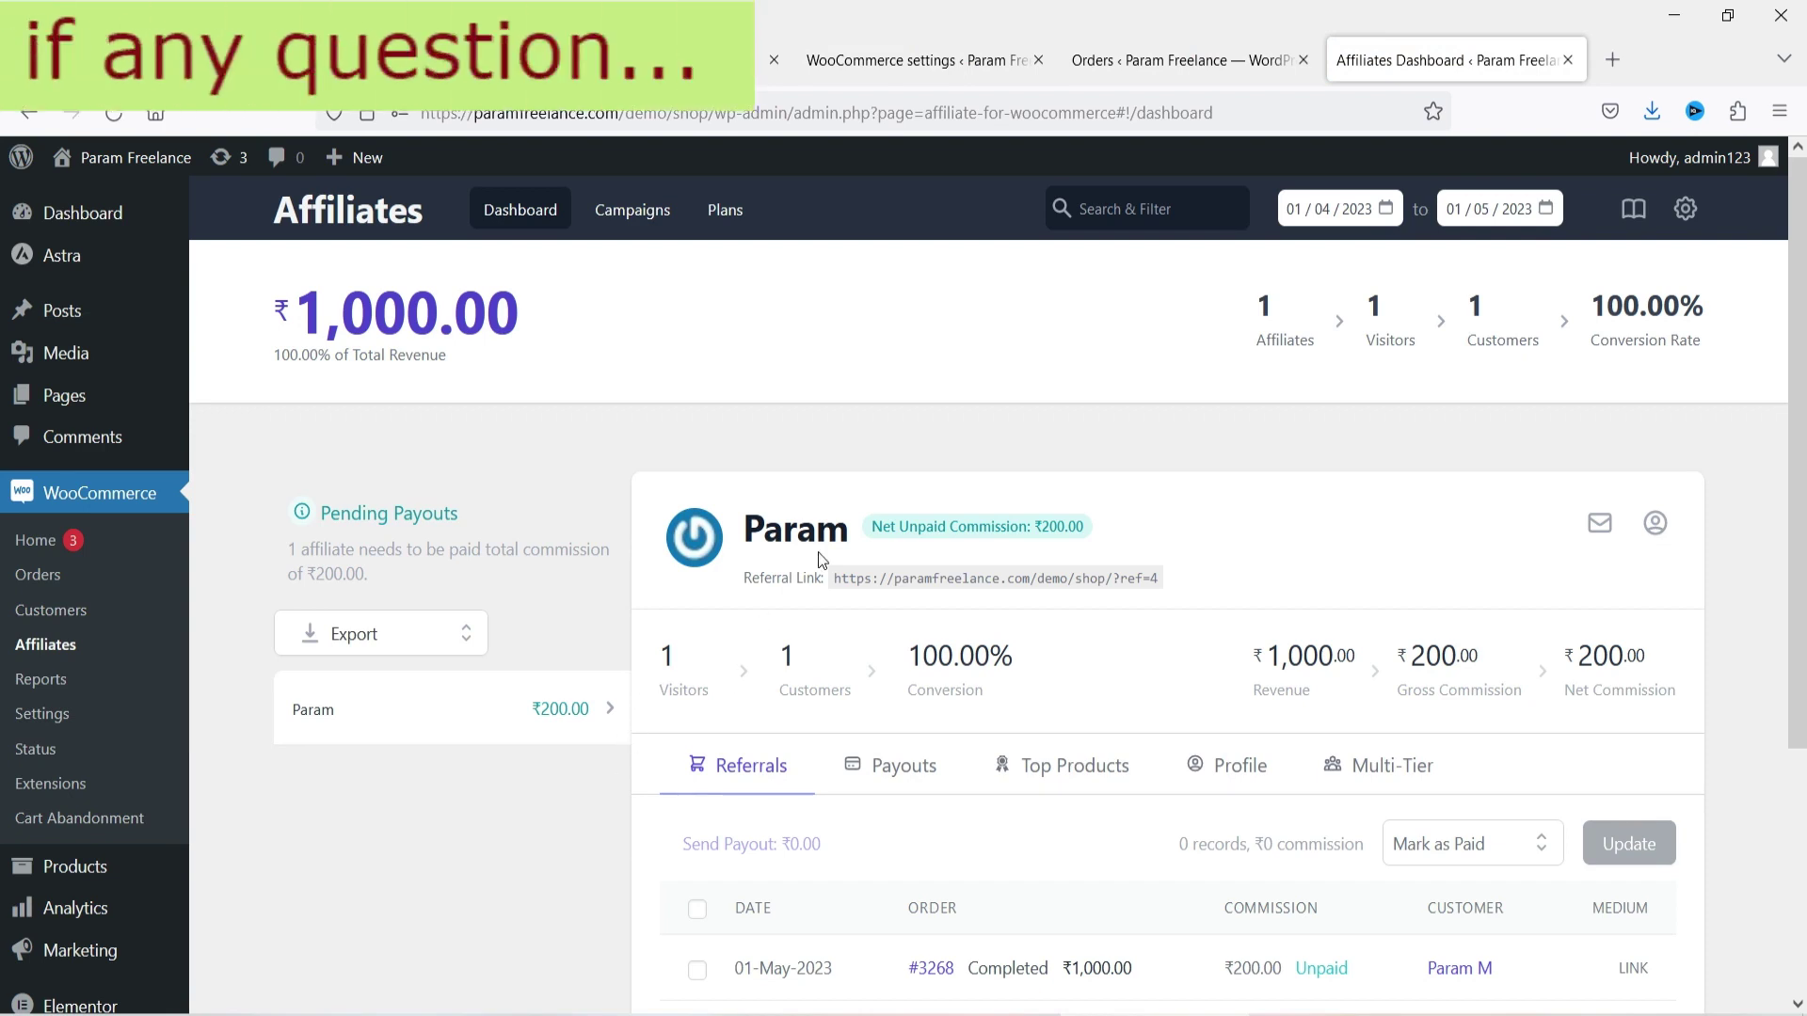
Step: Highlight the 100.00% conversion, ₹1,000.00 revenue, and 200 gross and 200 net commission figures
scroll(840, 546, "down", 2)
left_click_drag(1007, 534, 907, 532)
left_click(1348, 527)
double_click(1348, 527)
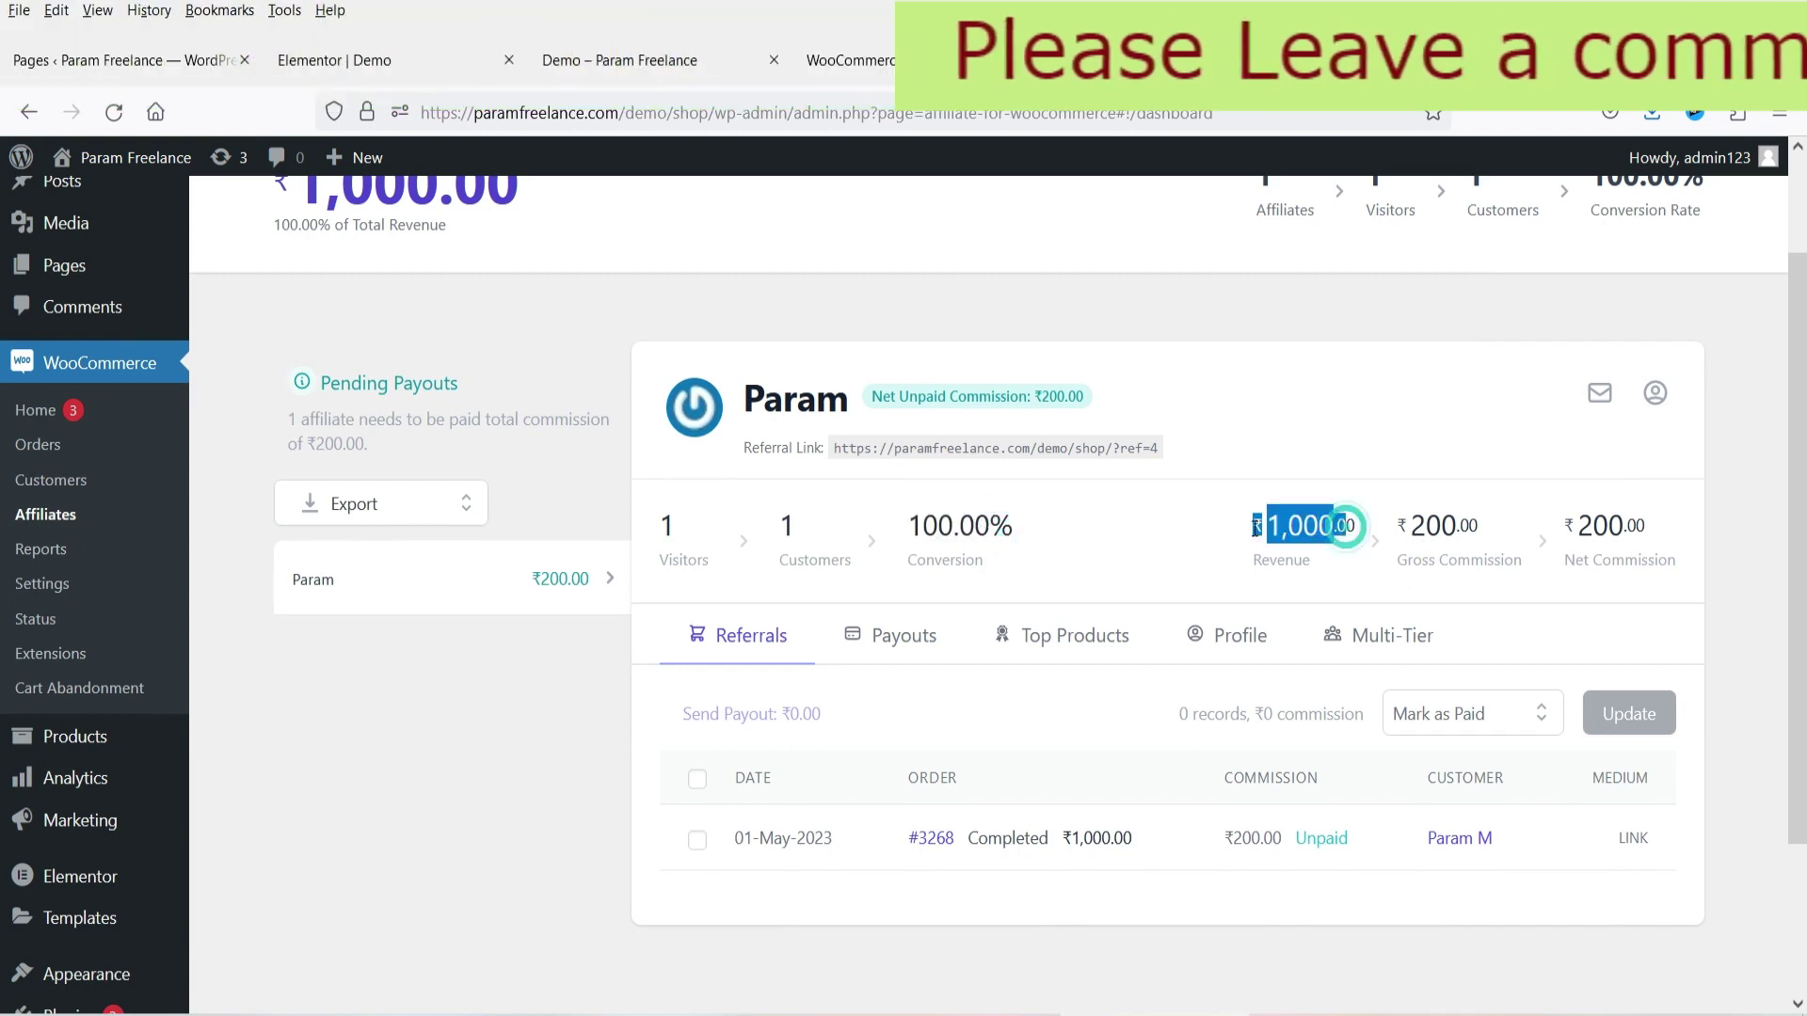
left_click(1336, 527)
double_click(1449, 524)
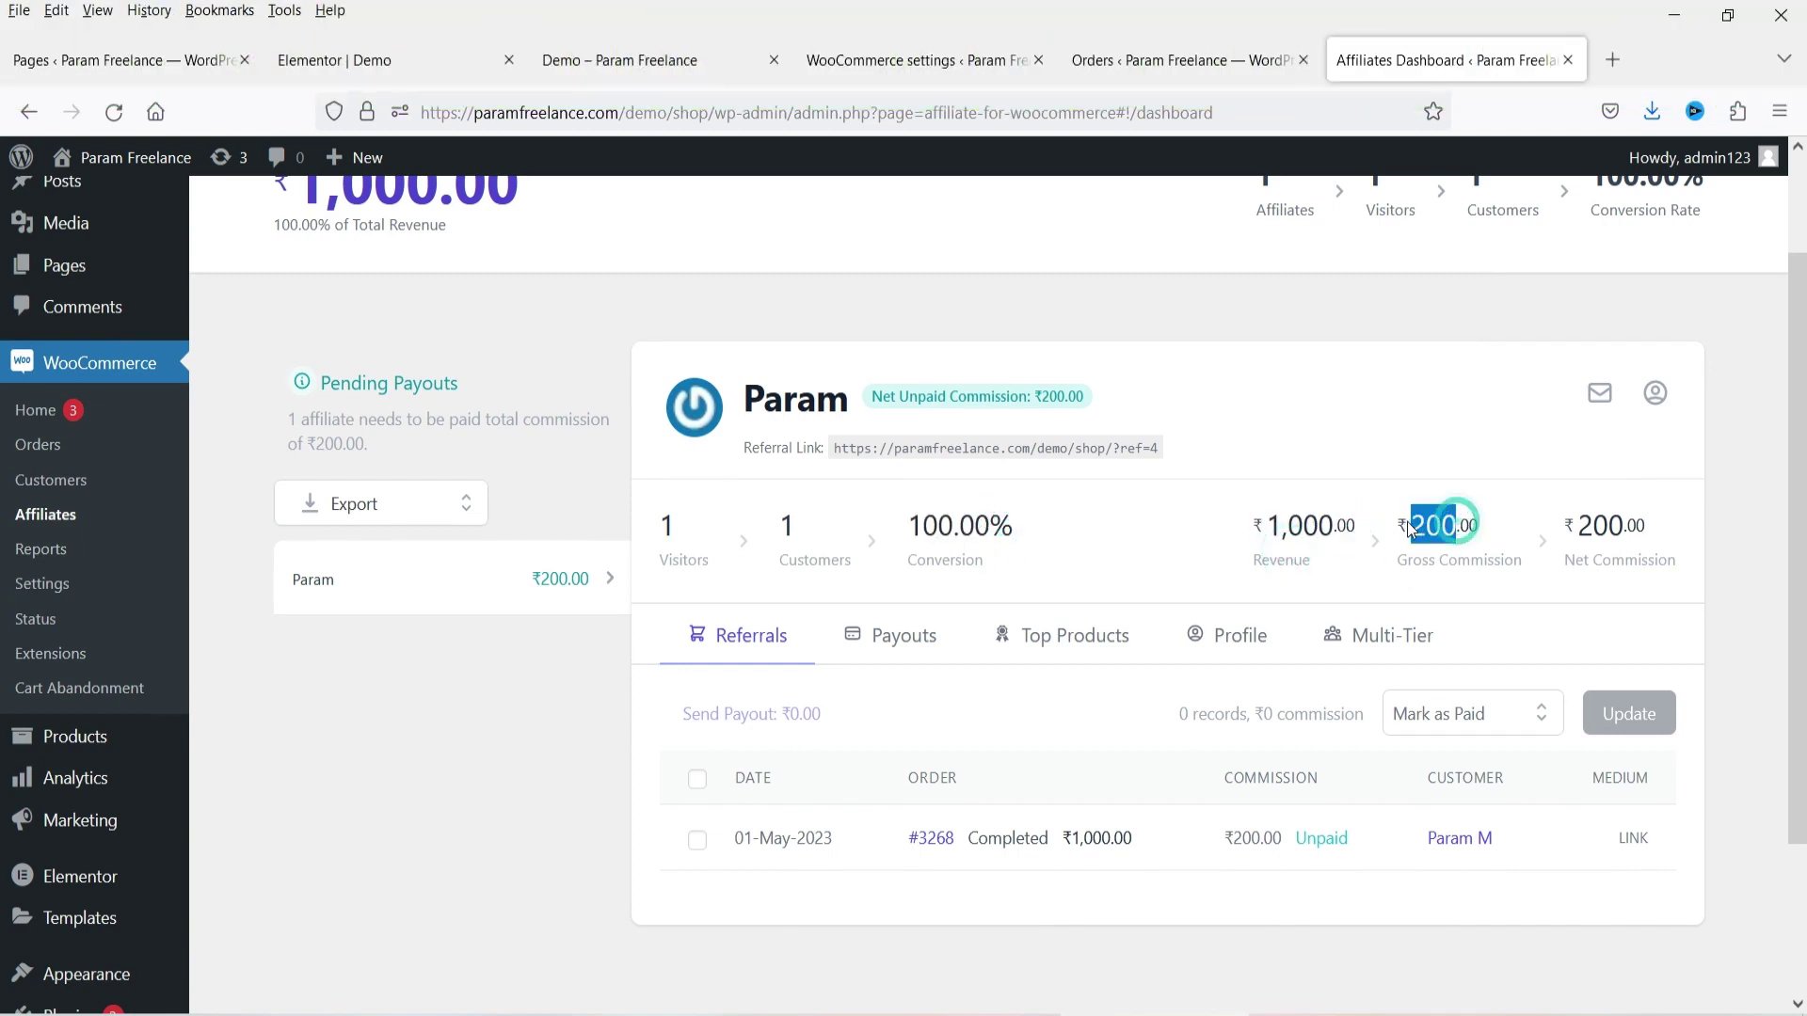
left_click(1443, 533)
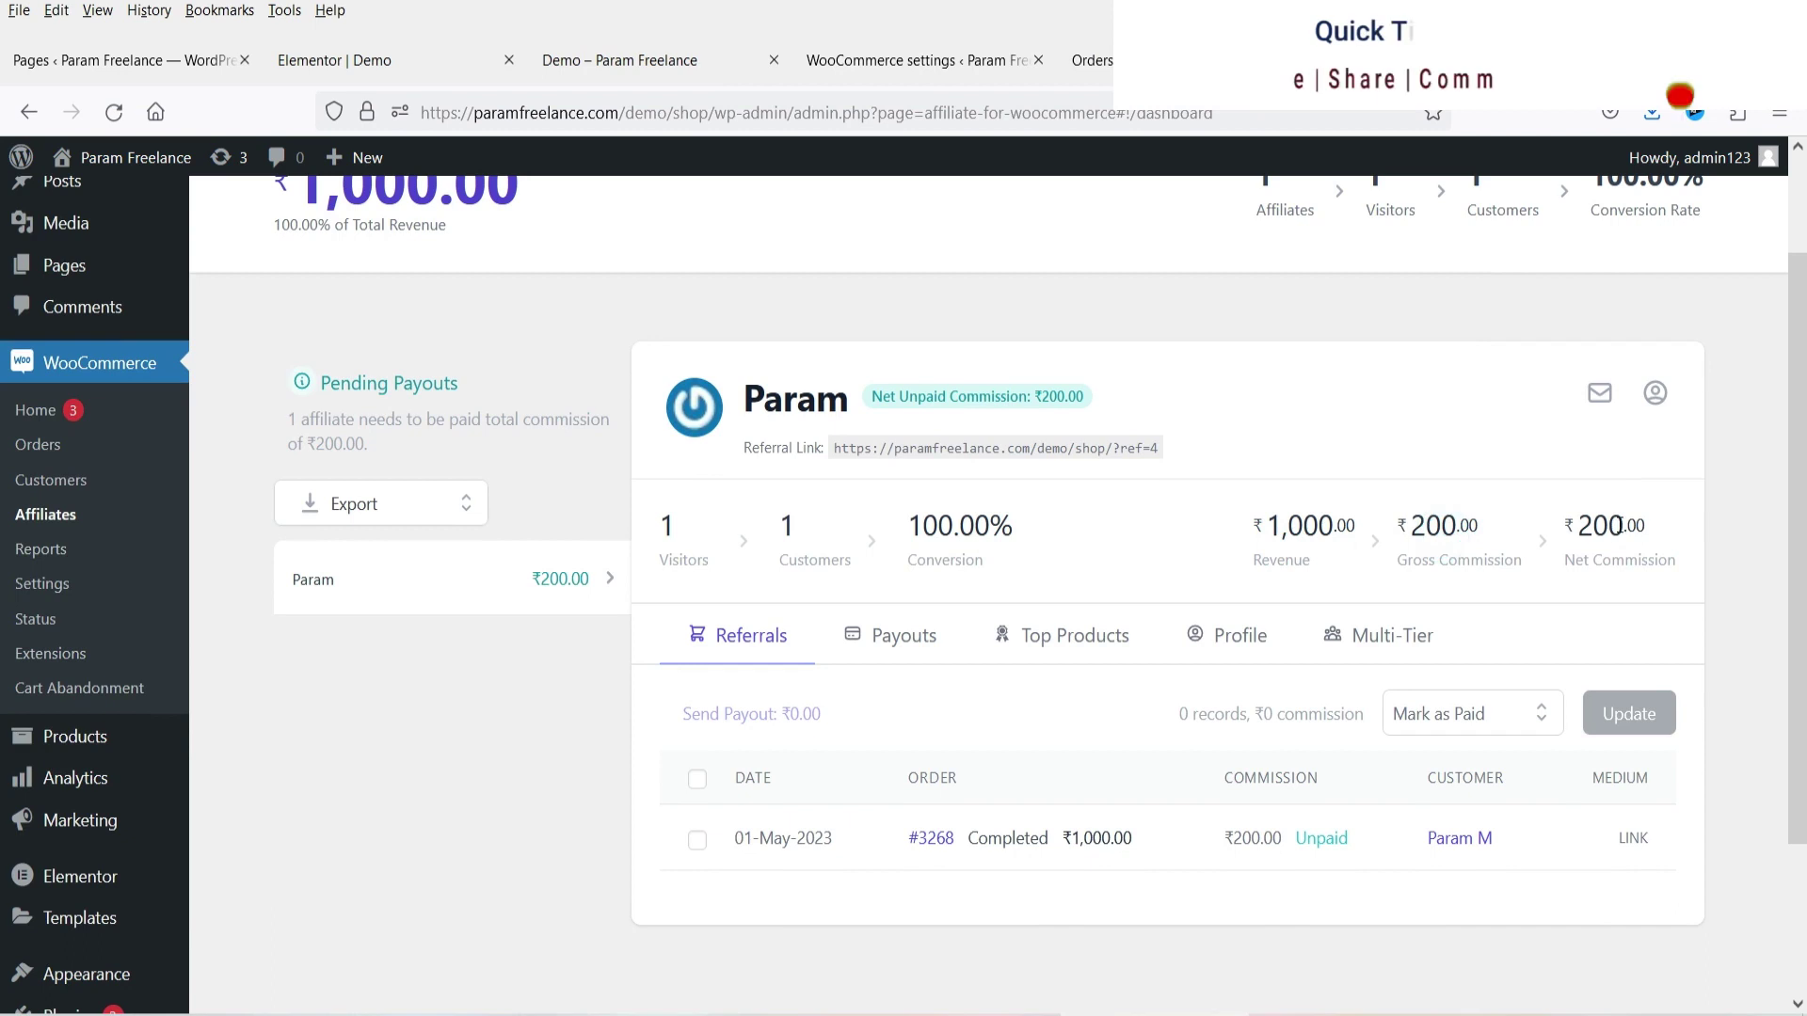
double_click(1605, 527)
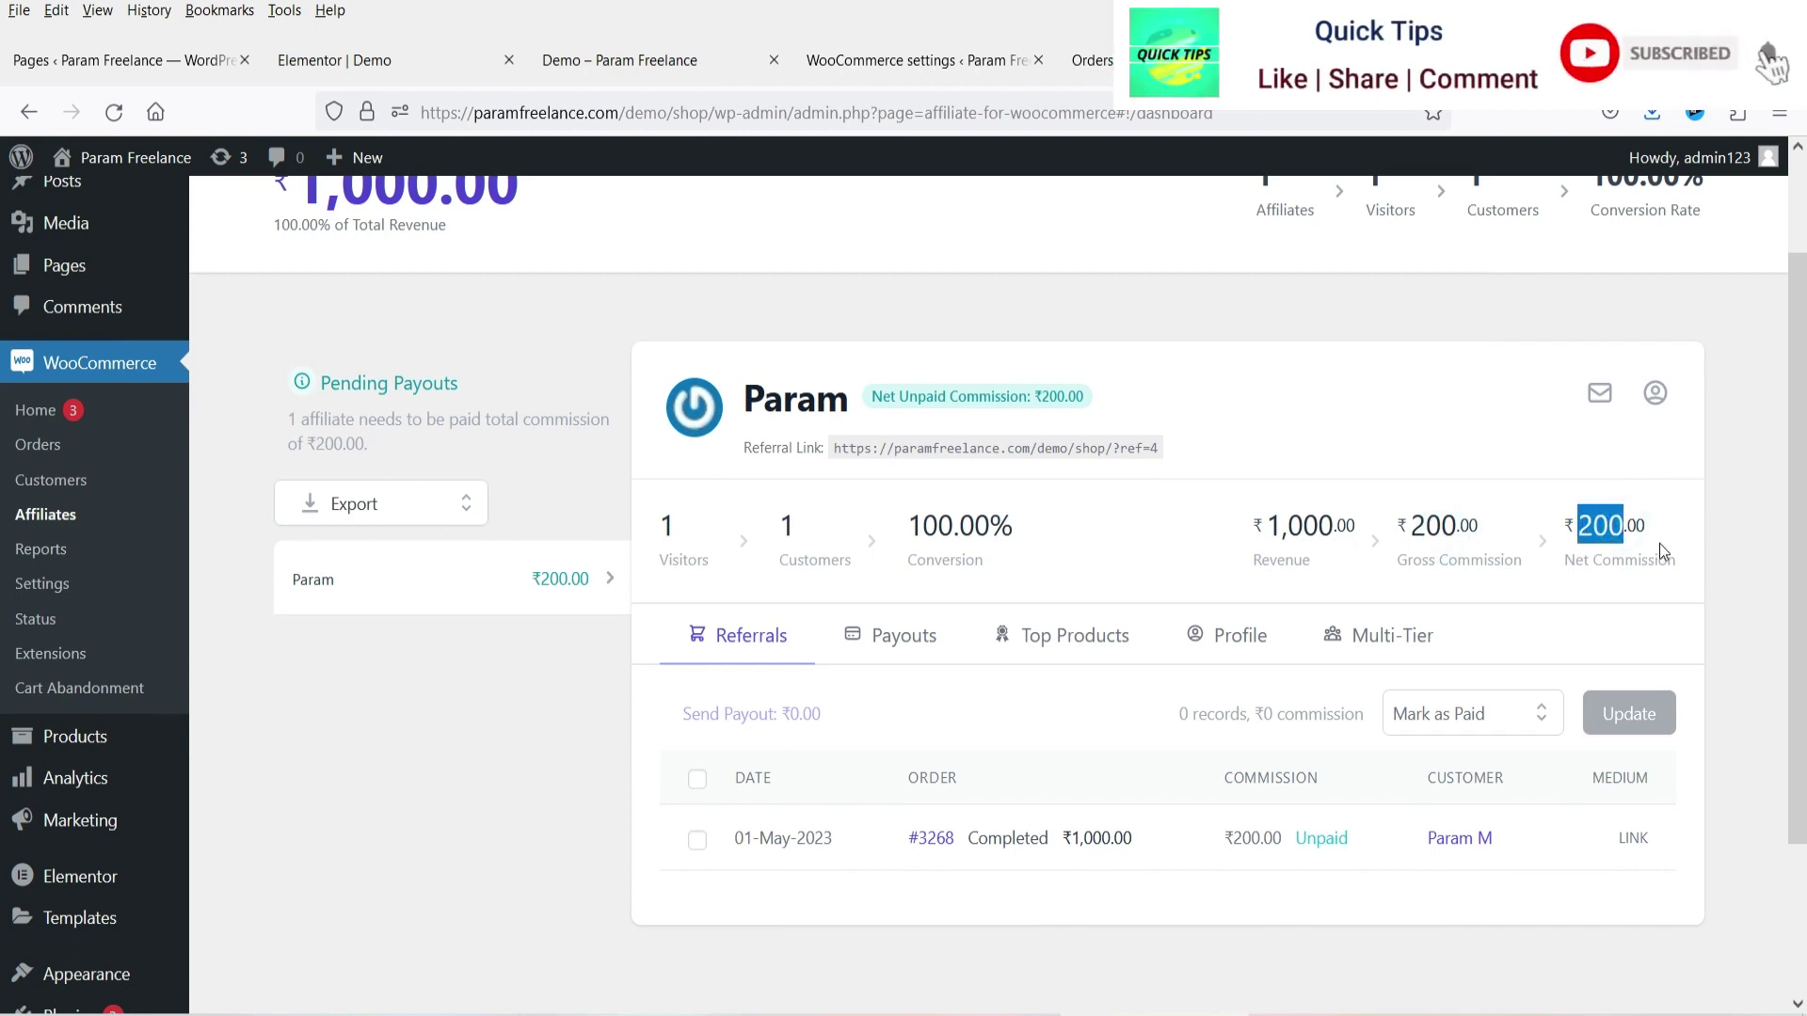
Step: Highlight the 200 commission on order #3268, then return to the storefront order confirmation
scroll(1663, 552, "down", 2)
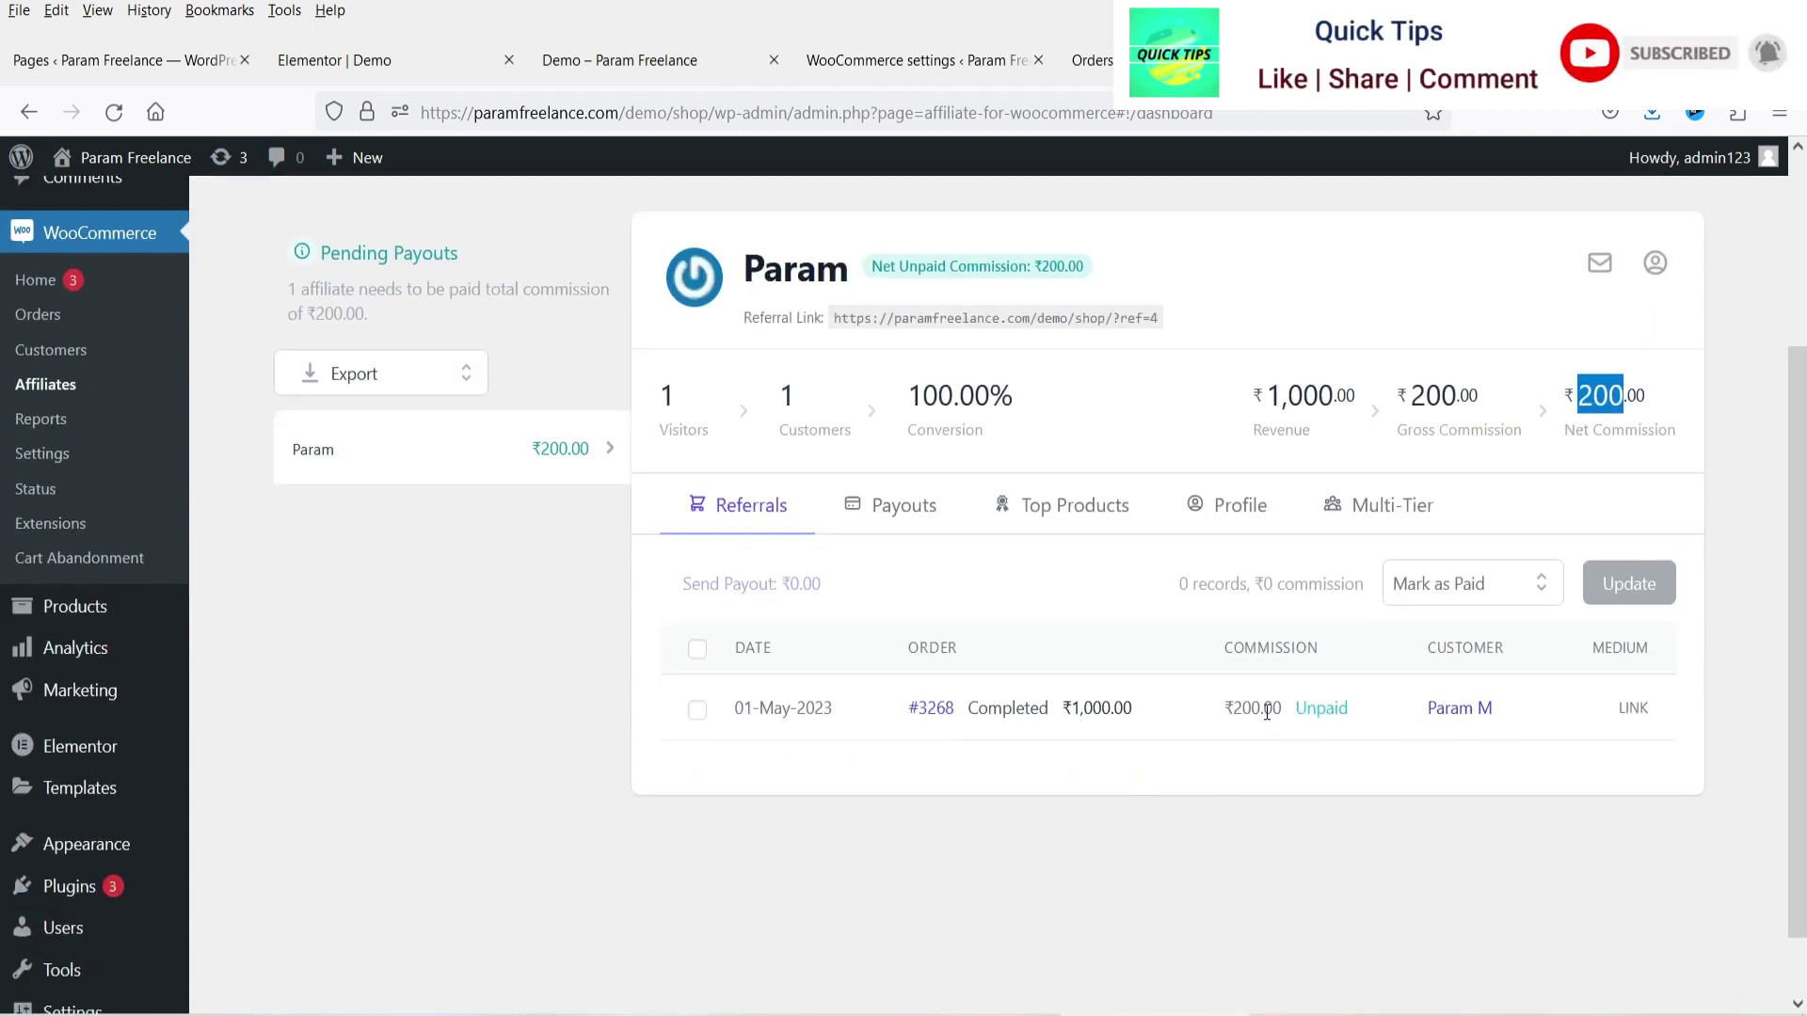
double_click(1239, 707)
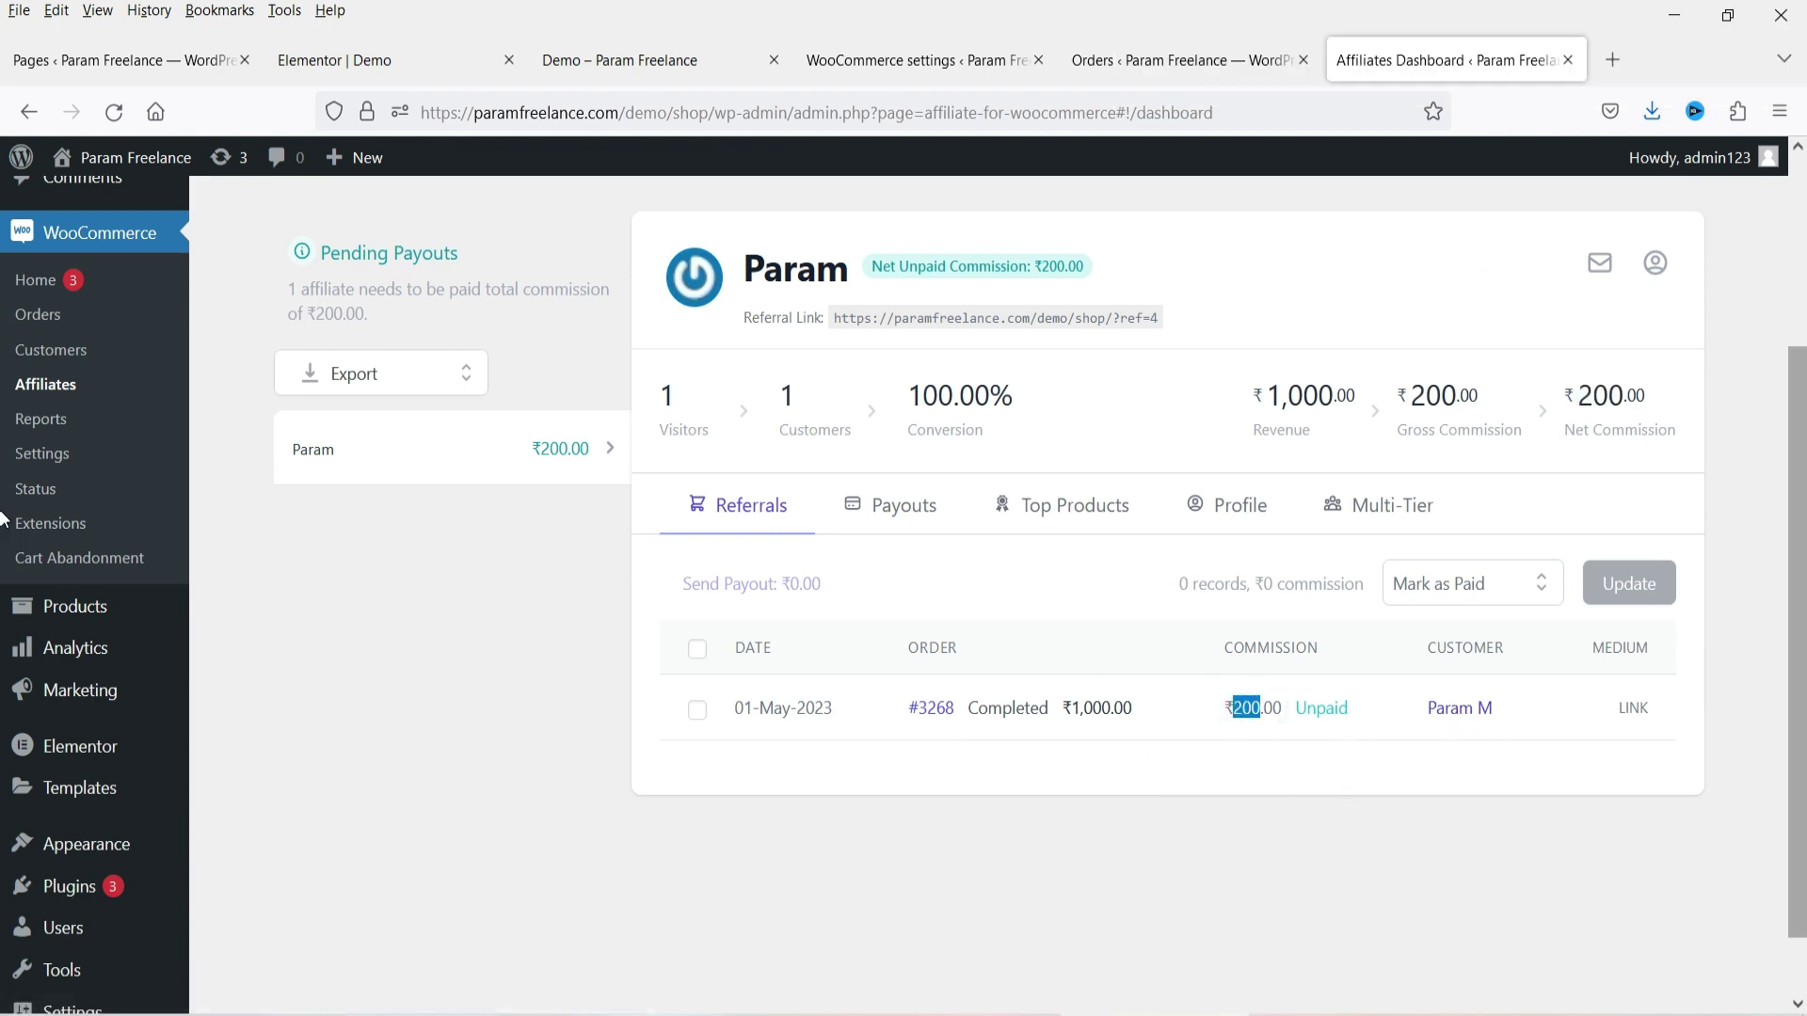
key("alt+Tab")
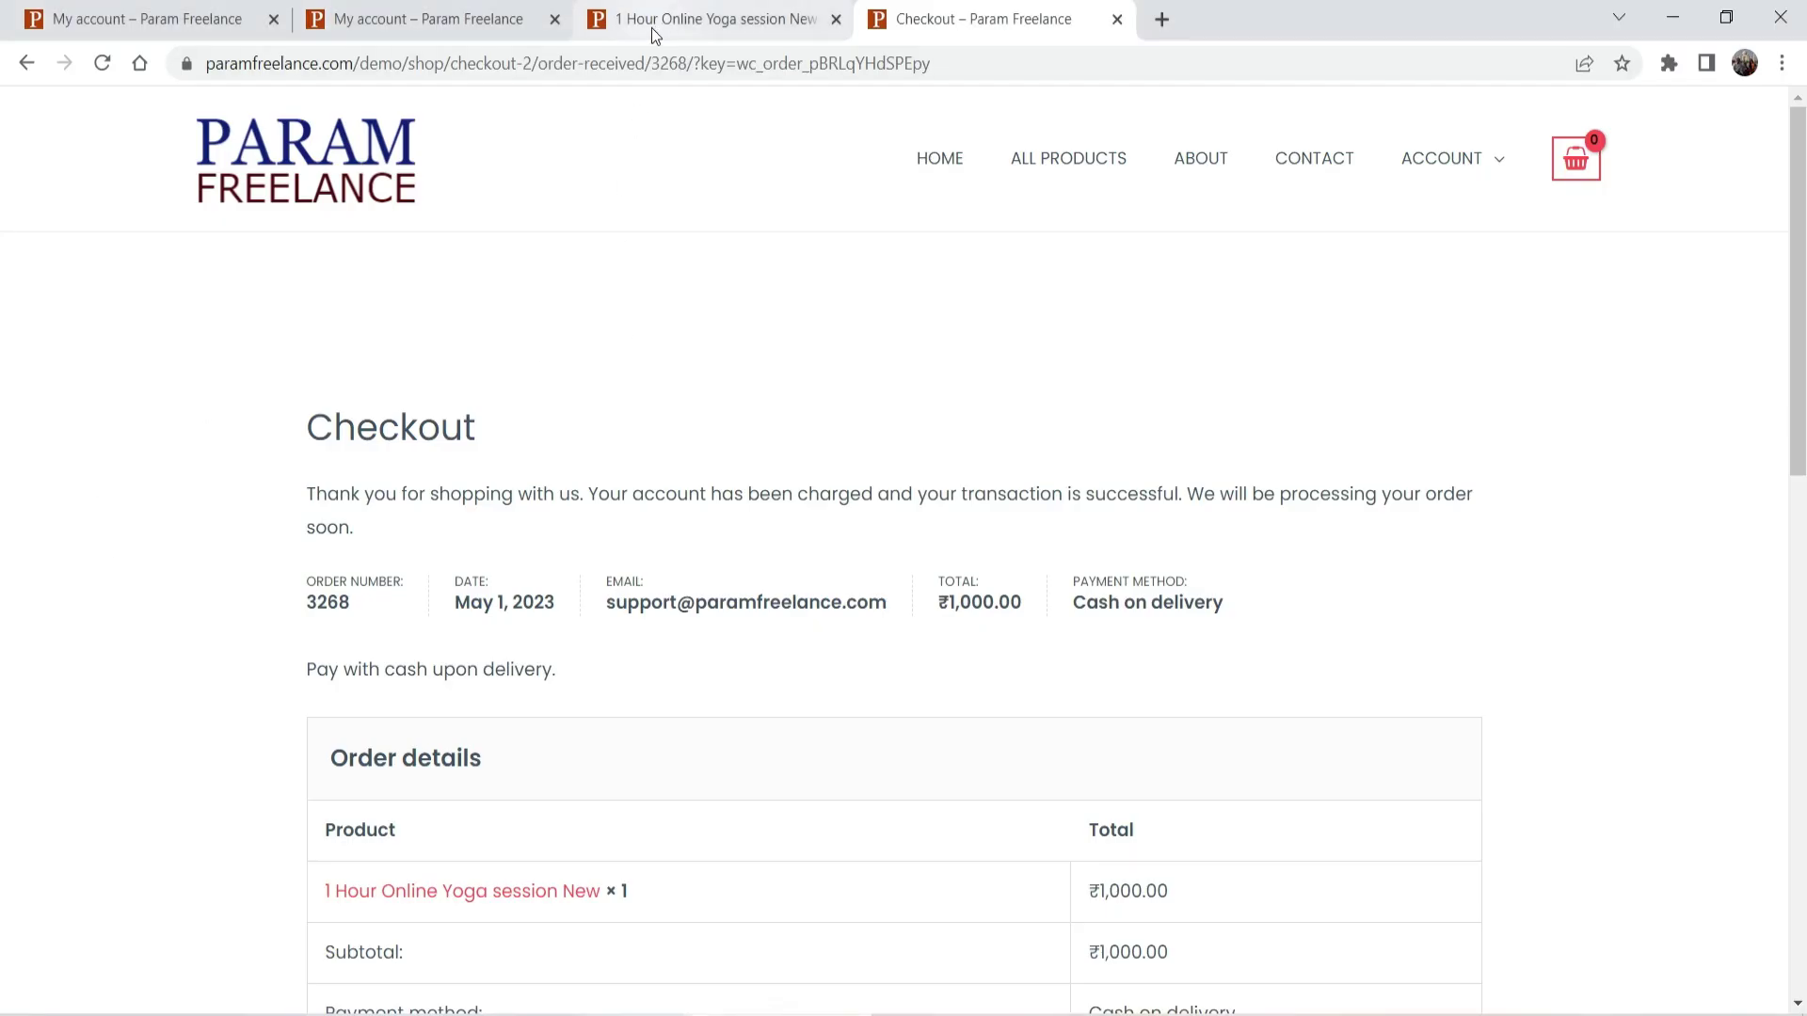
Step: Reload the affiliate's My account page and open the Affiliate reports dashboard
left_click(428, 21)
scroll(154, 286, "up", 3)
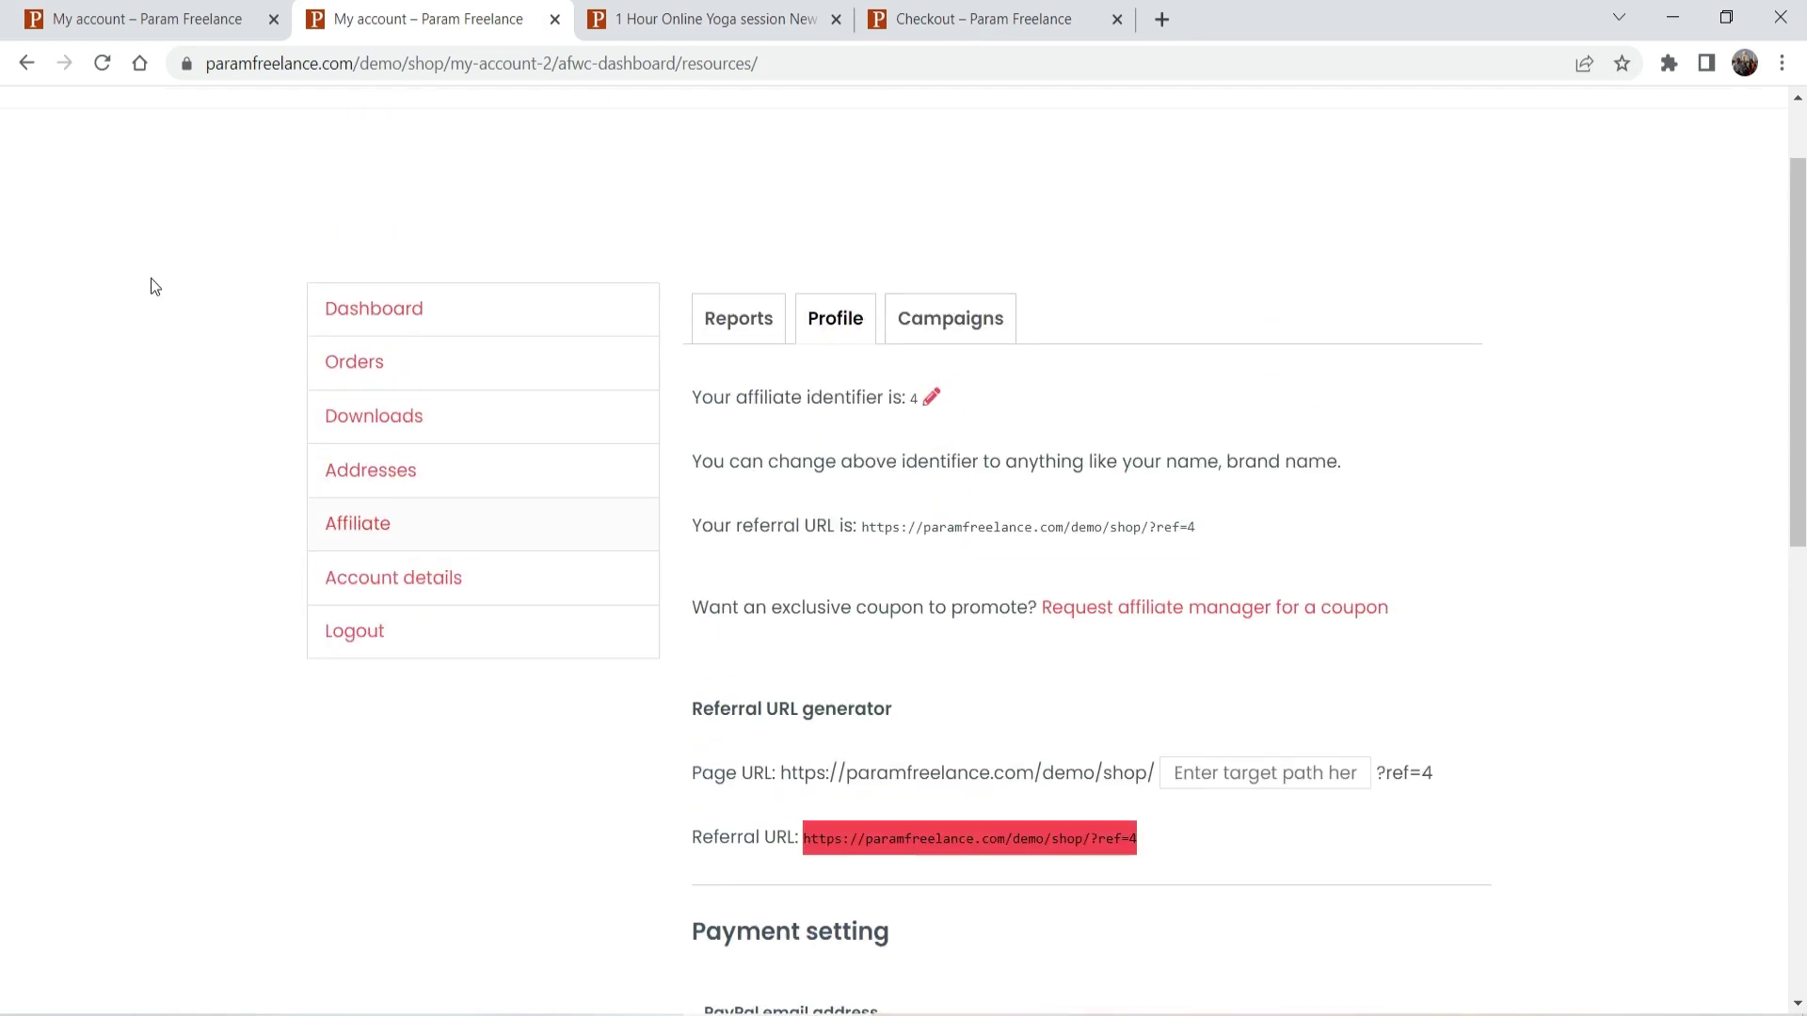
left_click(102, 63)
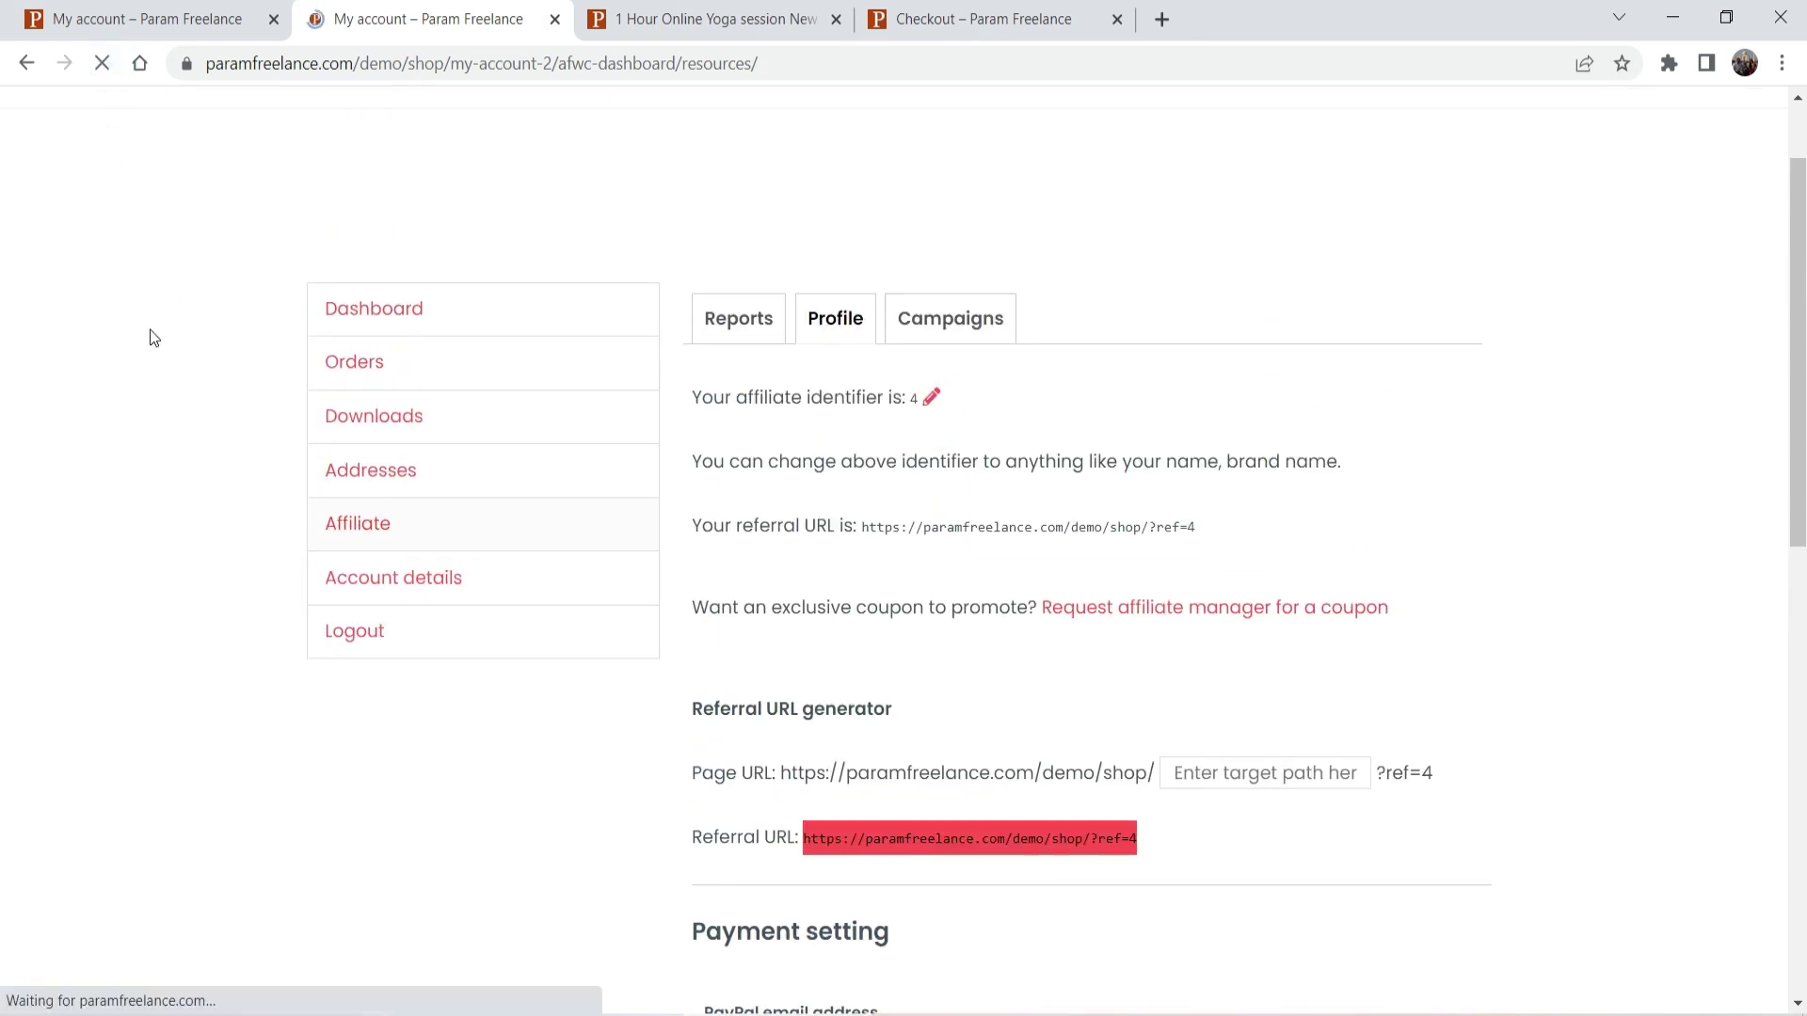
left_click(363, 524)
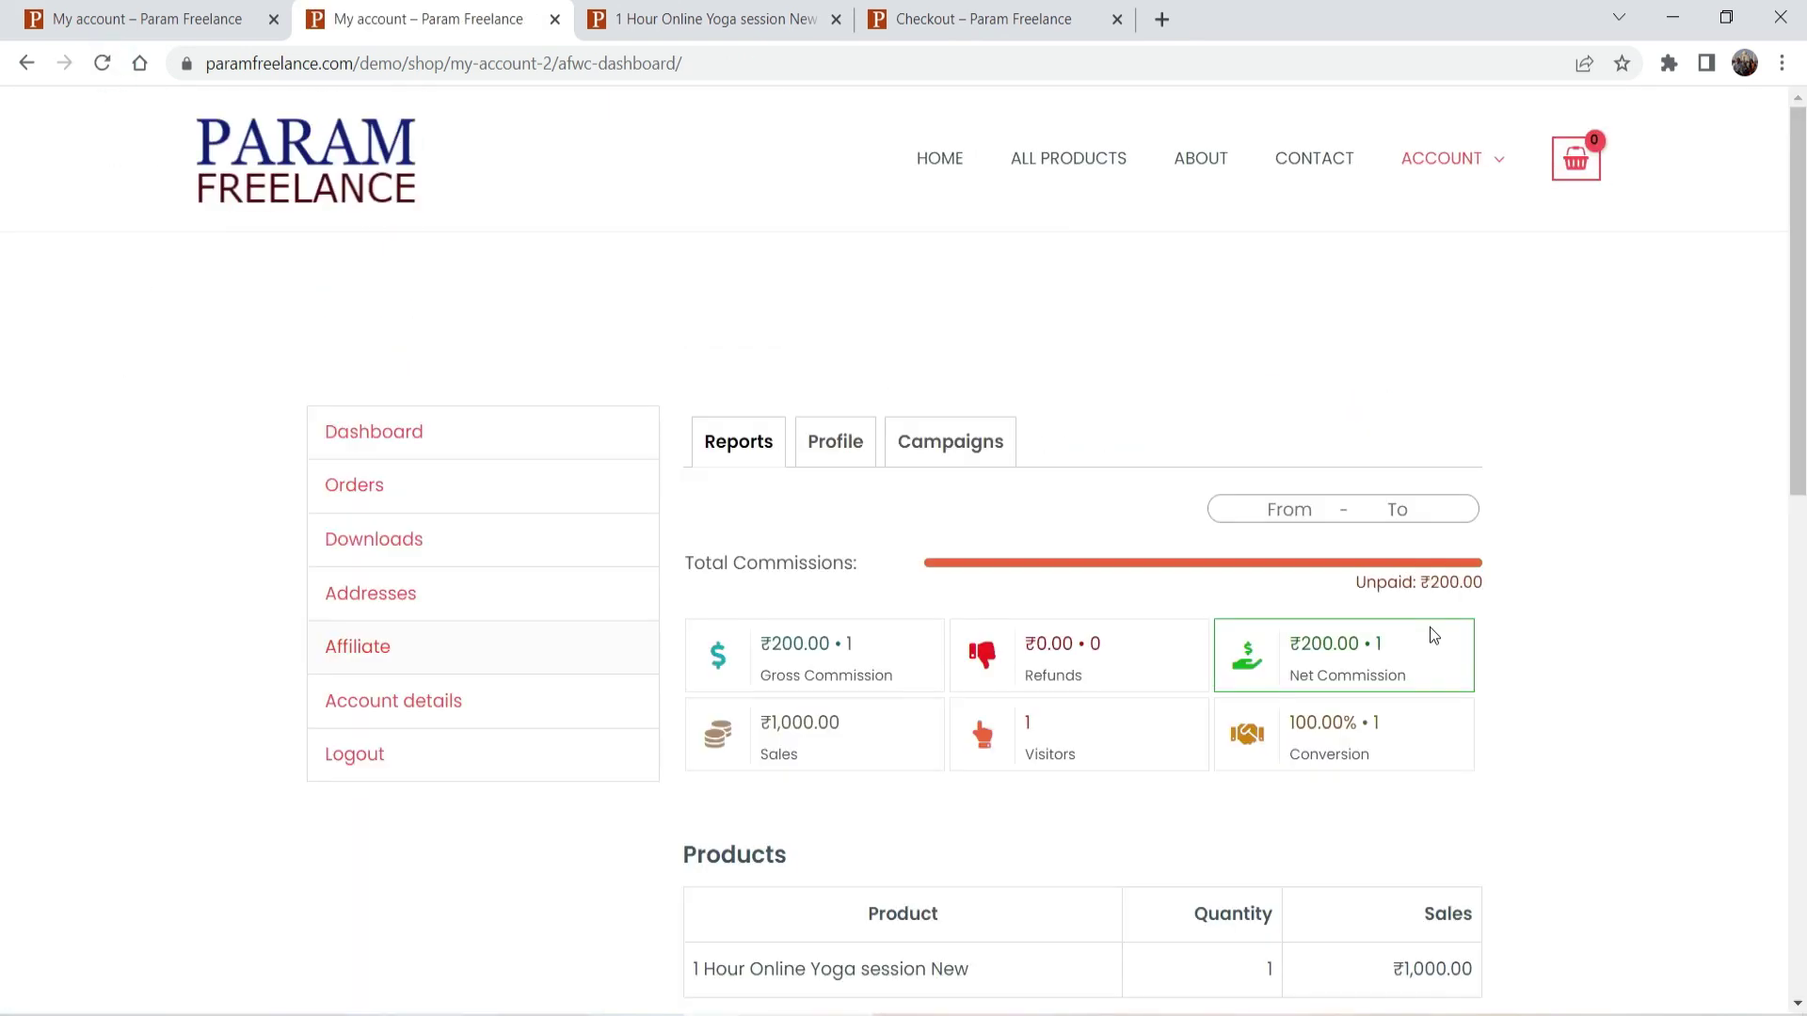
Step: Highlight the affiliate's 200 gross and 200 net commission figures in the reports
scroll(1654, 496, "down", 3)
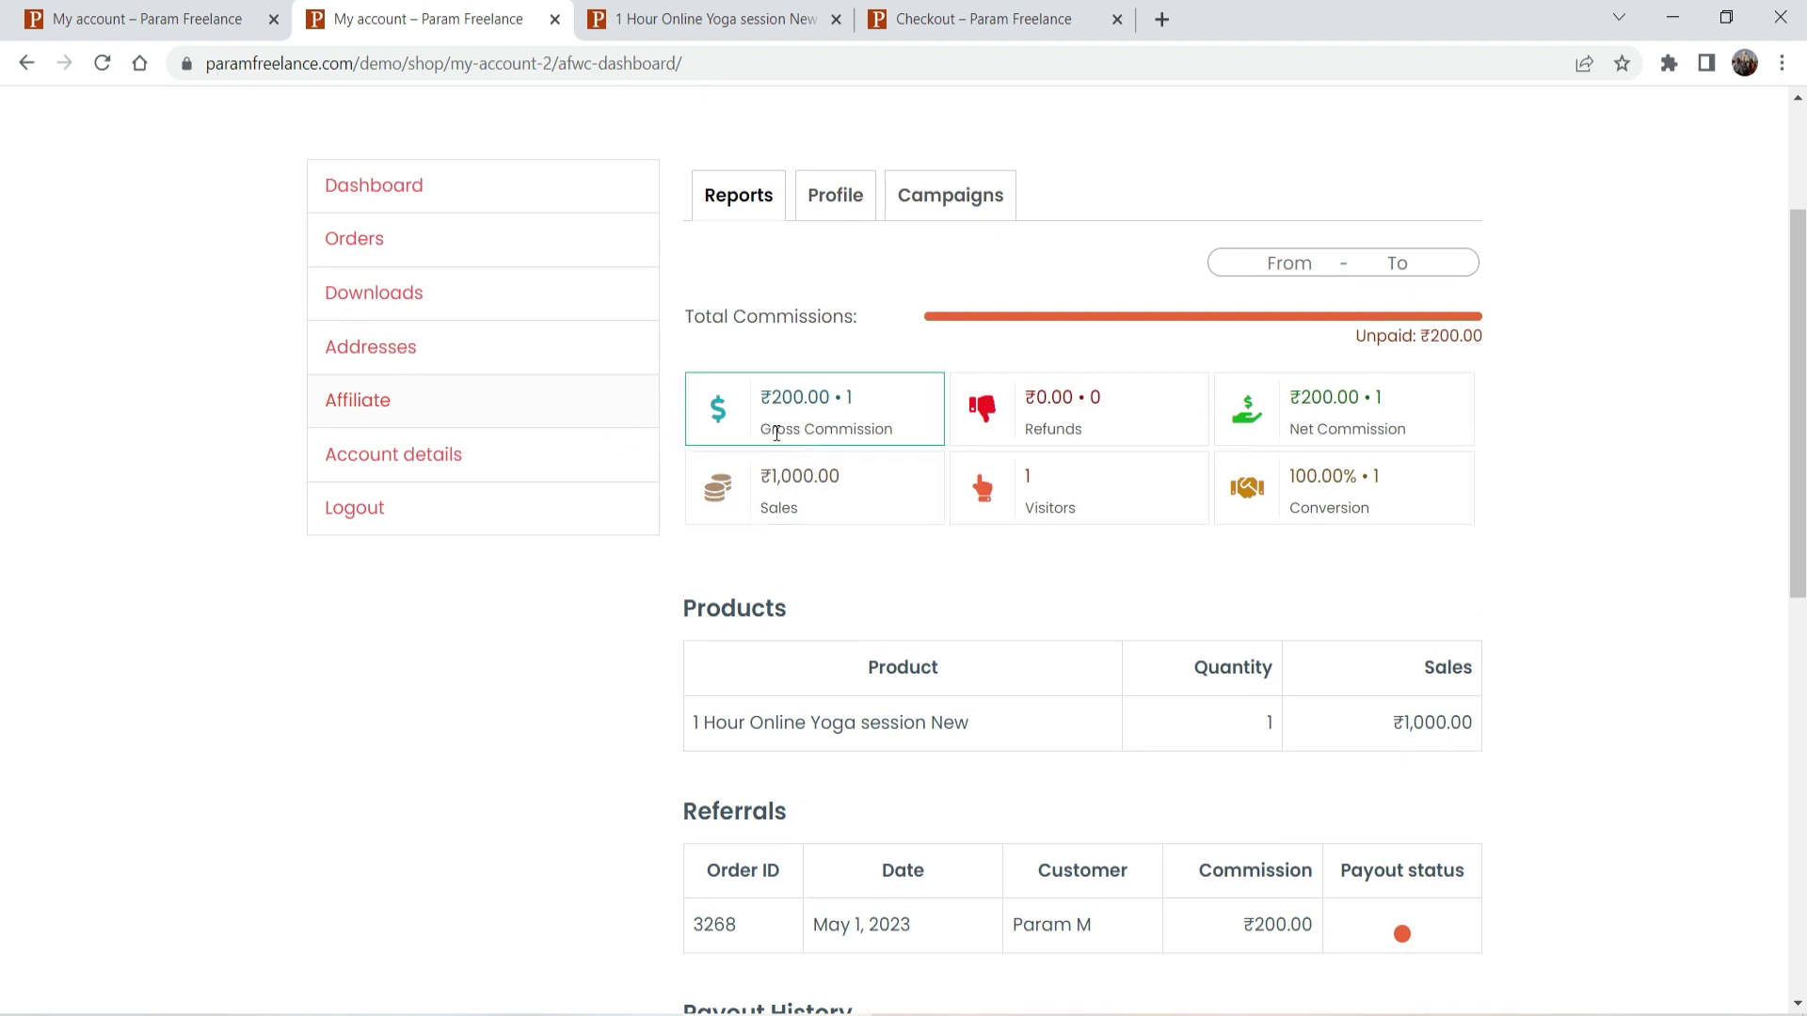
left_click_drag(771, 401, 805, 397)
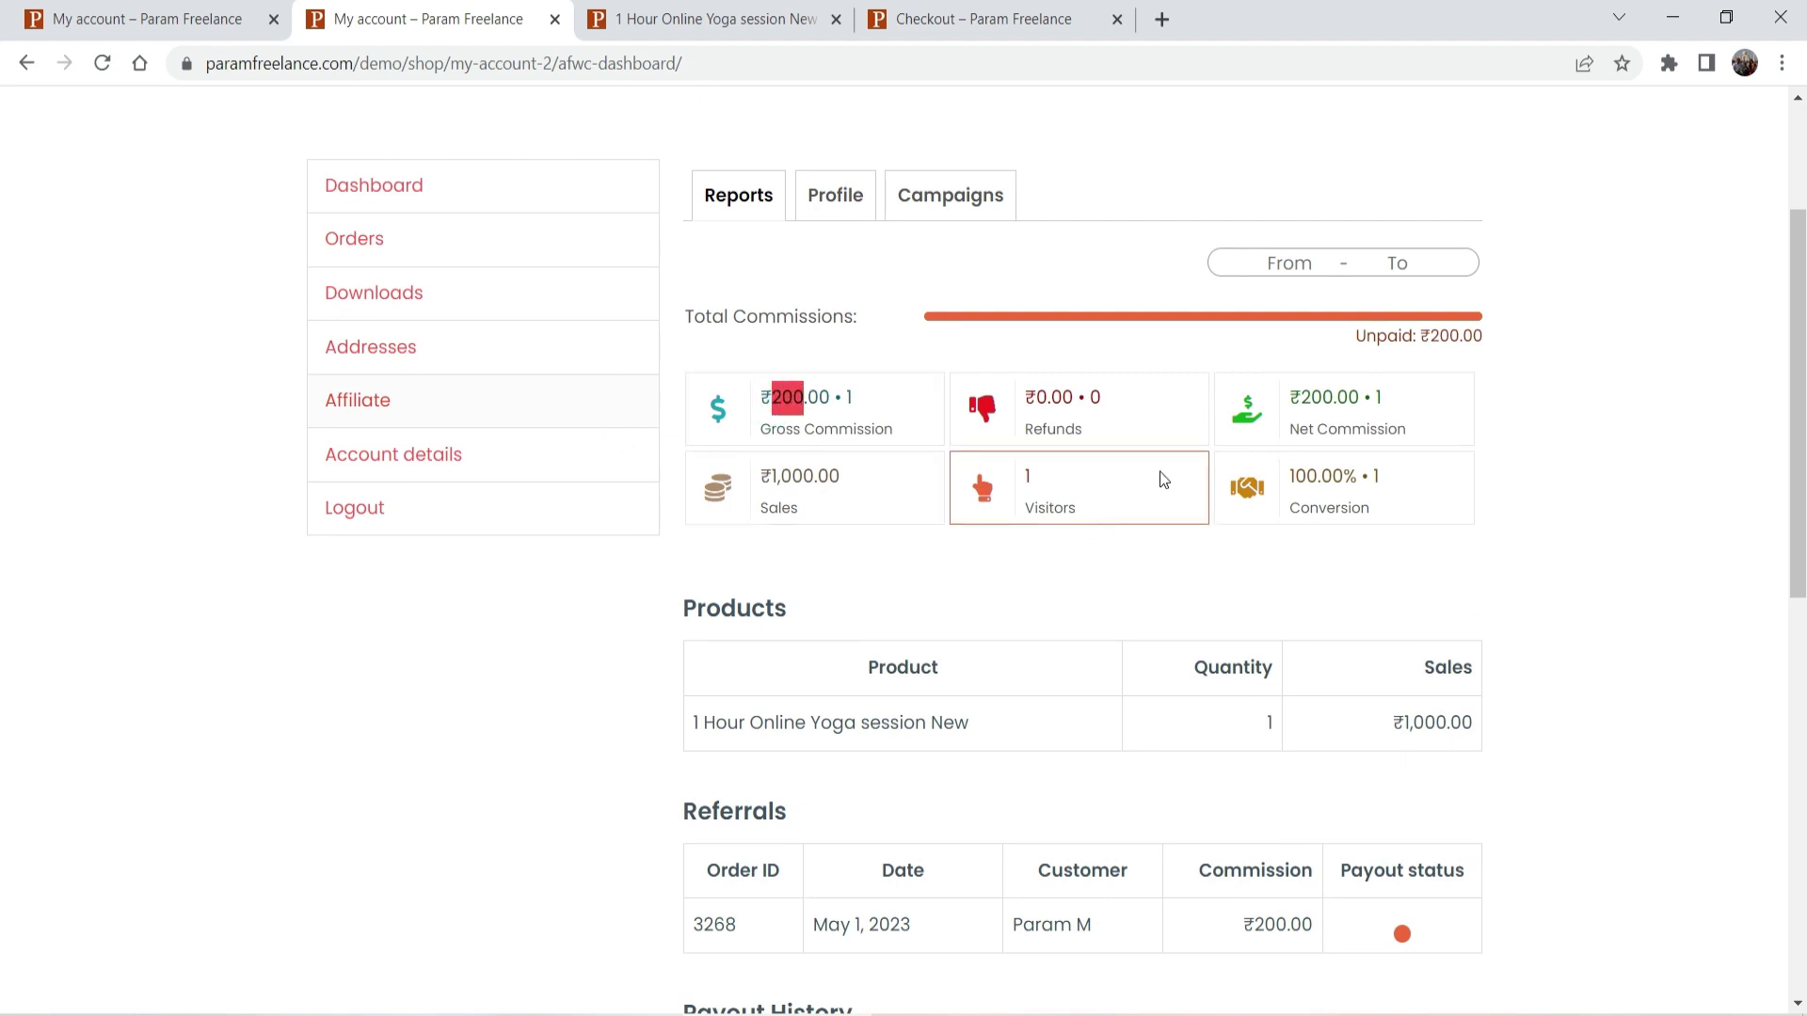
left_click_drag(1307, 396, 1335, 397)
left_click(1607, 519)
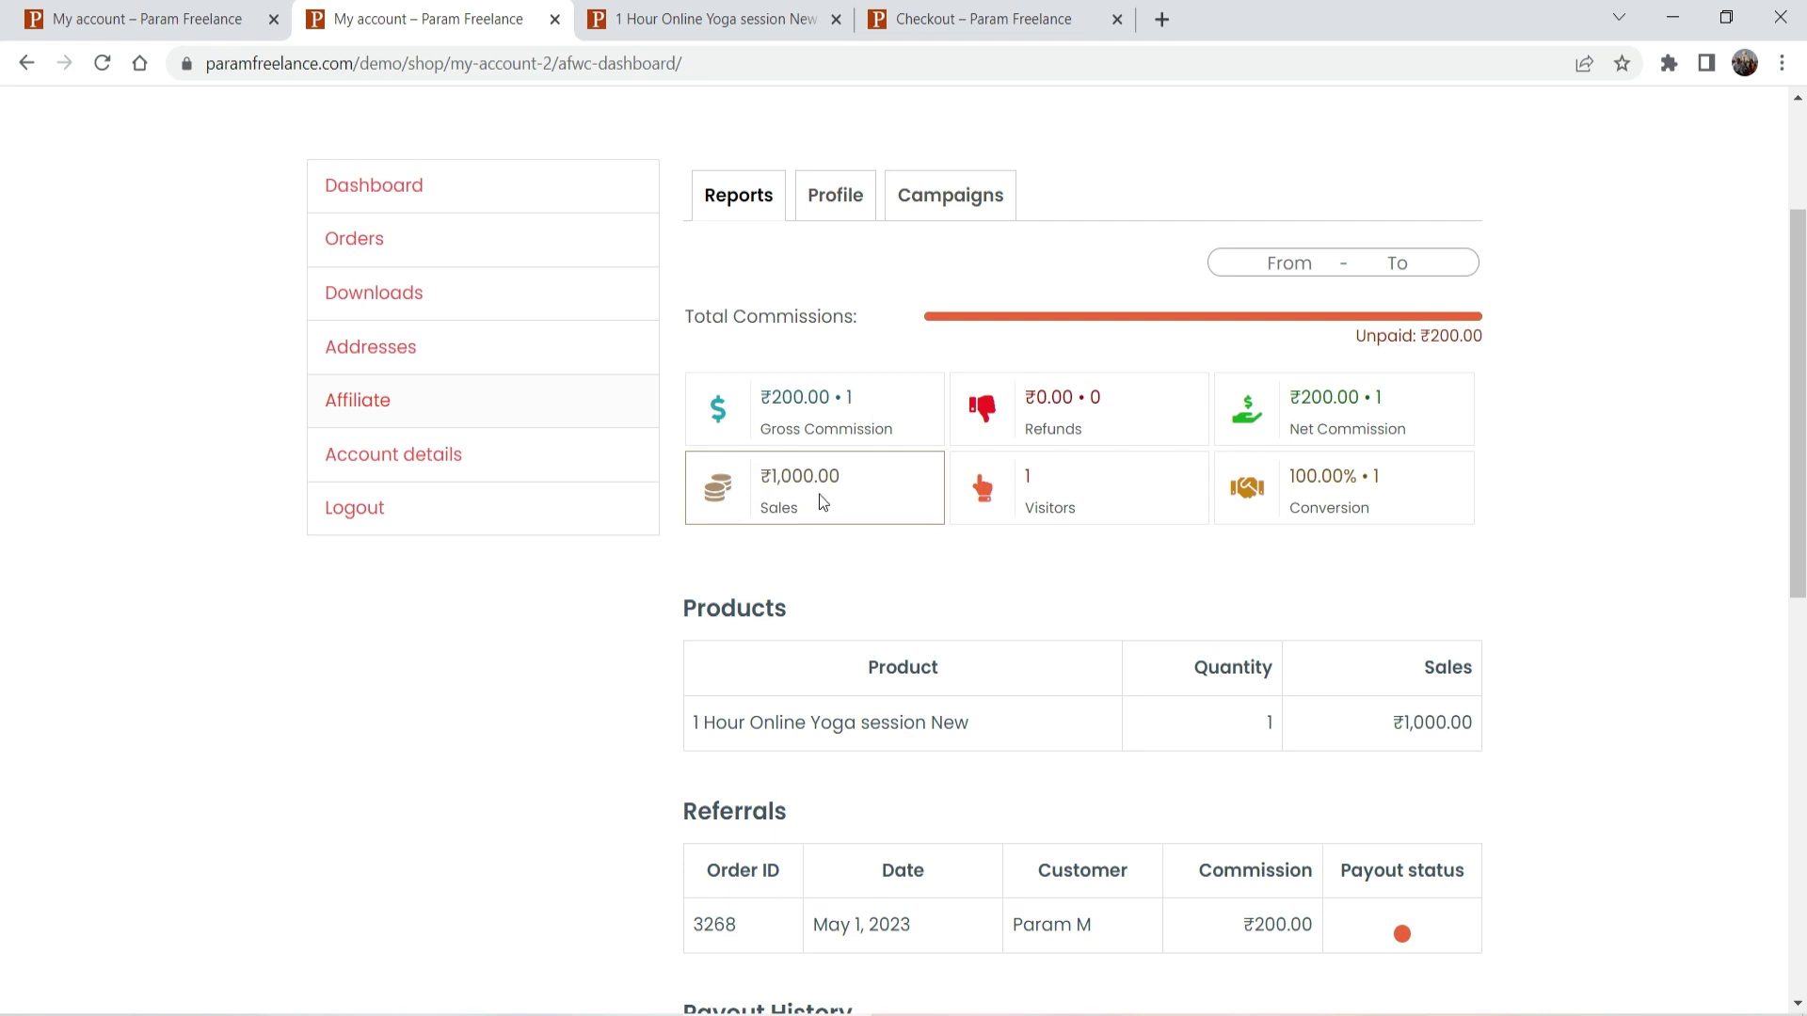
scroll(1503, 512, "down", 1)
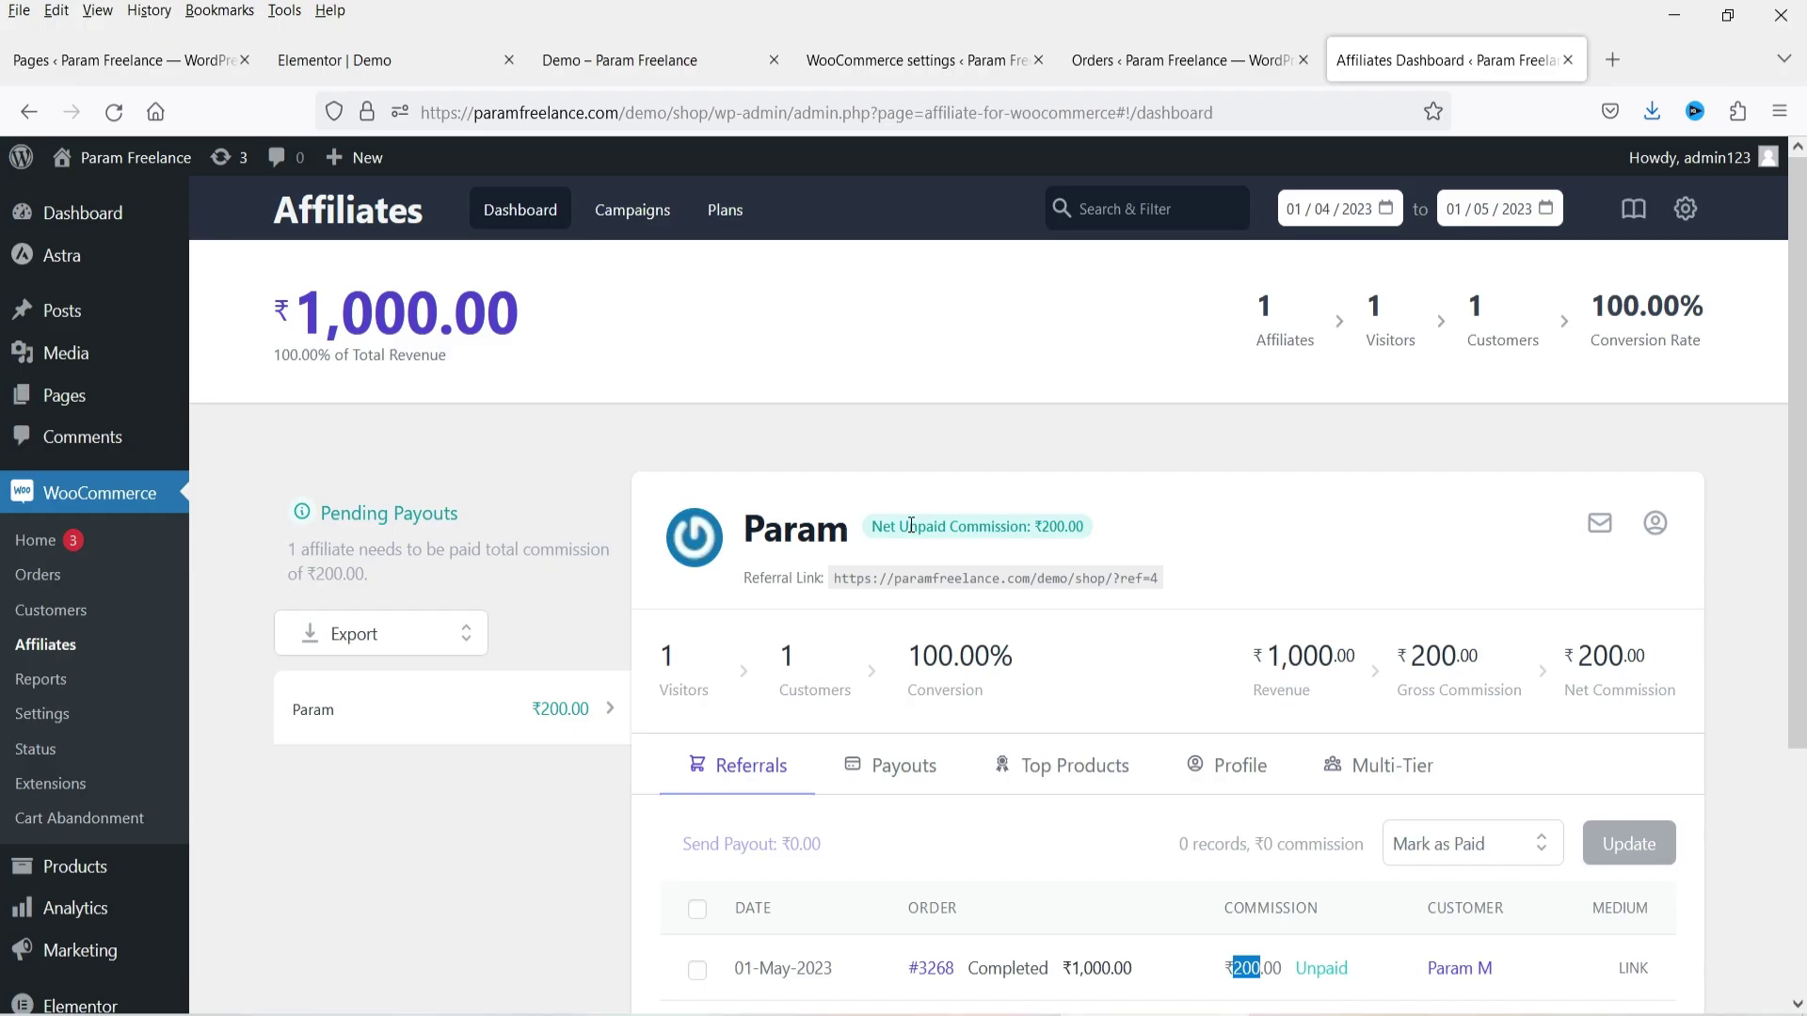